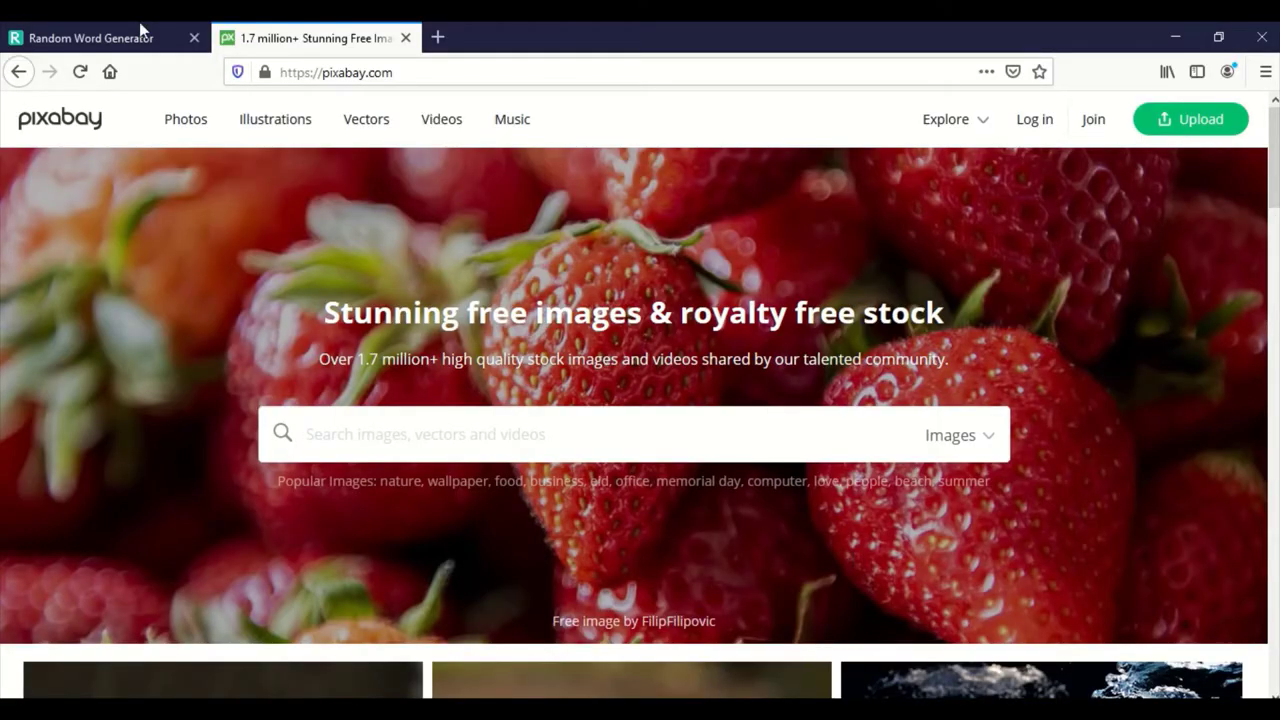
Step: Generate a new random word ('acid') on the Random Word Generator page
{"action": "left_click", "coordinate": [105, 30]}
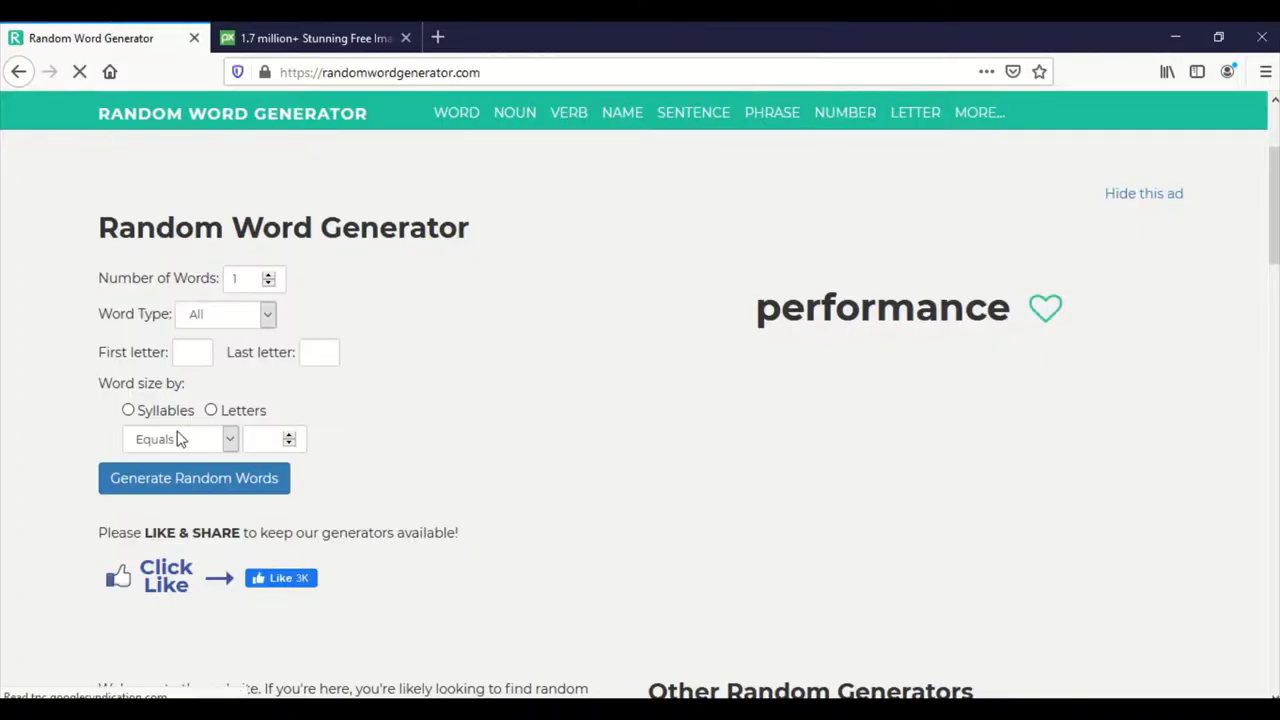
{"action": "left_click", "coordinate": [224, 498]}
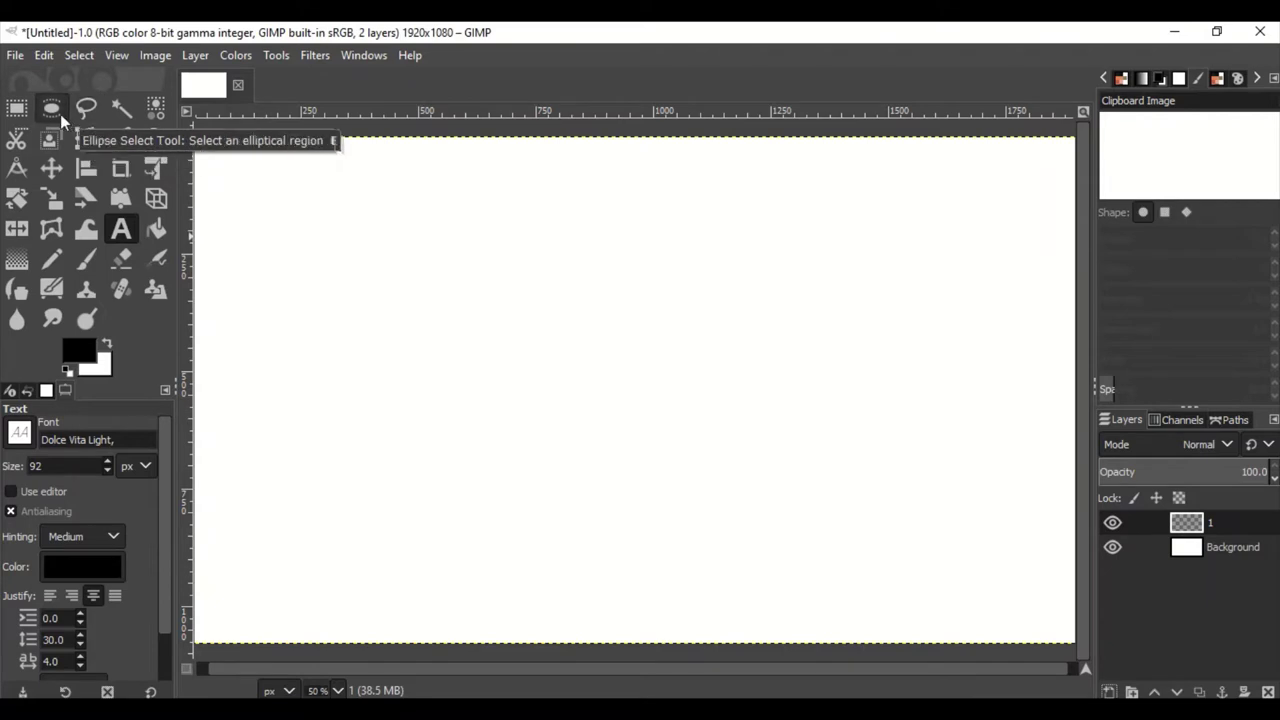
Step: Try filling a black ellipse near the canvas centre, then undo it
{"action": "left_click", "coordinate": [52, 108]}
{"action": "left_click_drag", "start_coordinate": [537, 360], "coordinate": [629, 451]}
{"action": "left_click", "coordinate": [663, 446]}
{"action": "left_click_drag", "start_coordinate": [486, 322], "coordinate": [660, 424]}
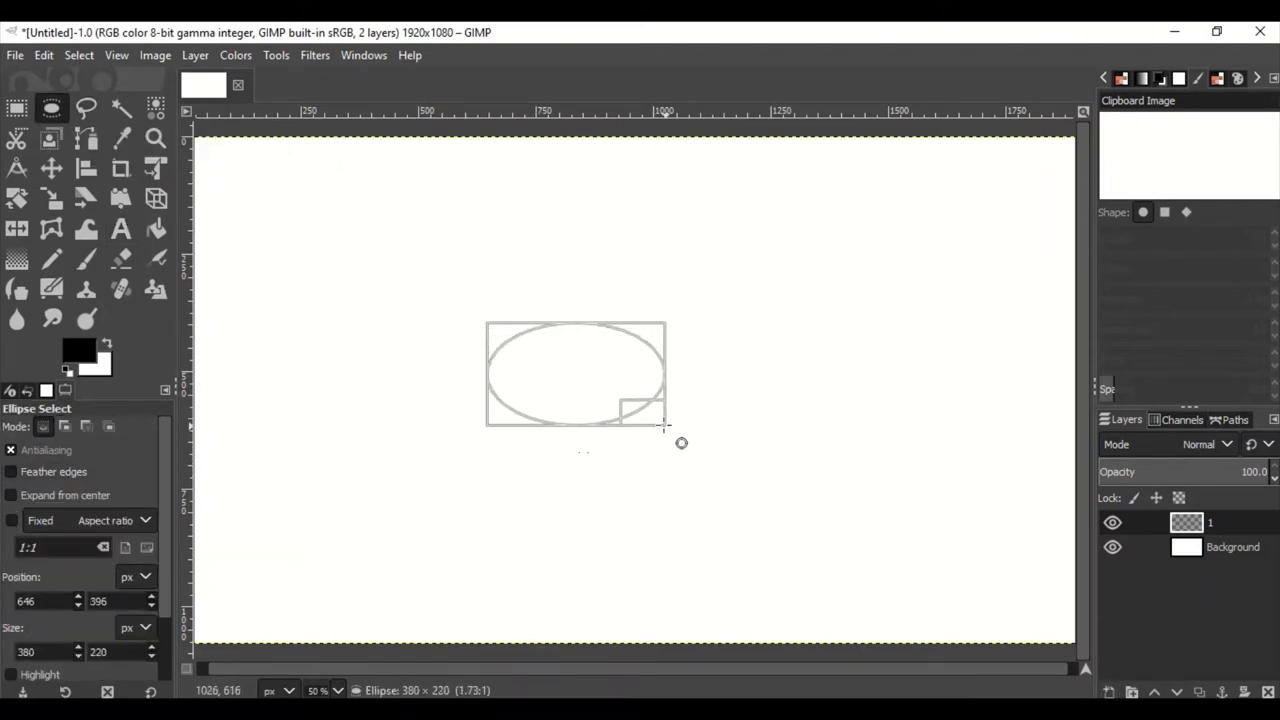
{"action": "key", "text": "ctrl+comma"}
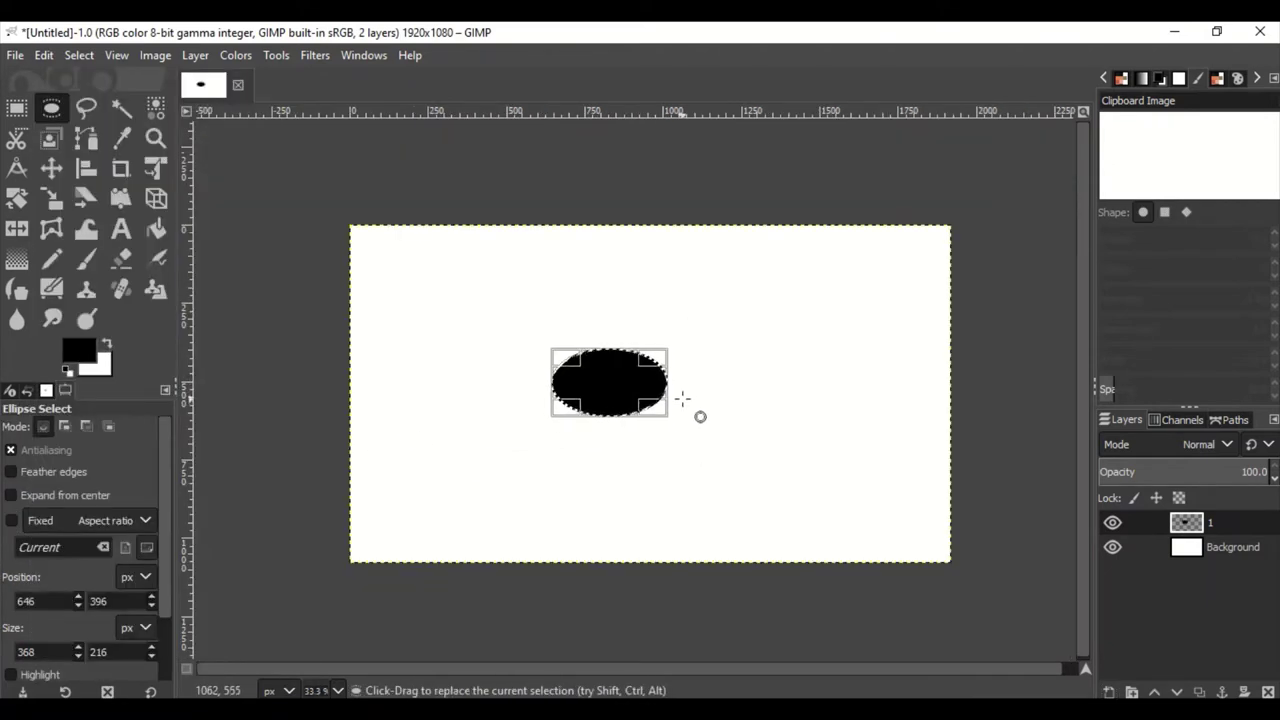
{"action": "key", "text": "b"}
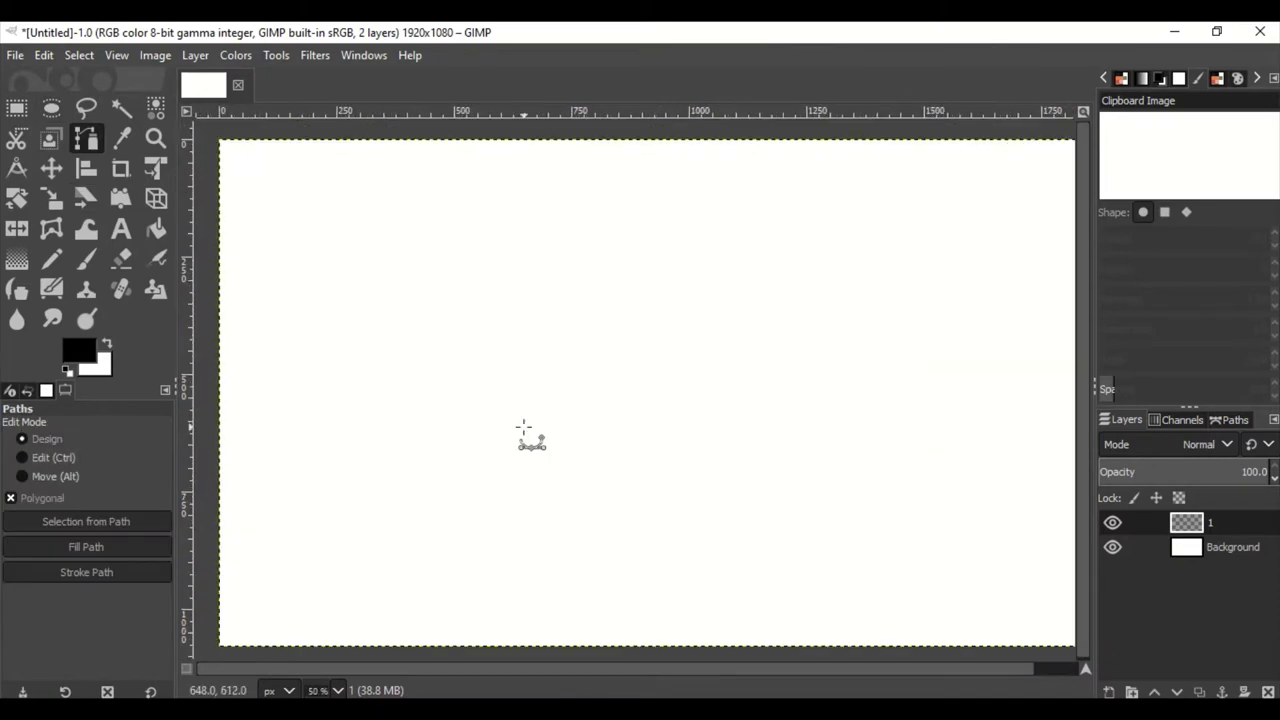
Step: Start the flame path with Polygonal off, curving the left flame tongues
{"action": "left_click", "coordinate": [523, 427]}
{"action": "left_click", "coordinate": [557, 267]}
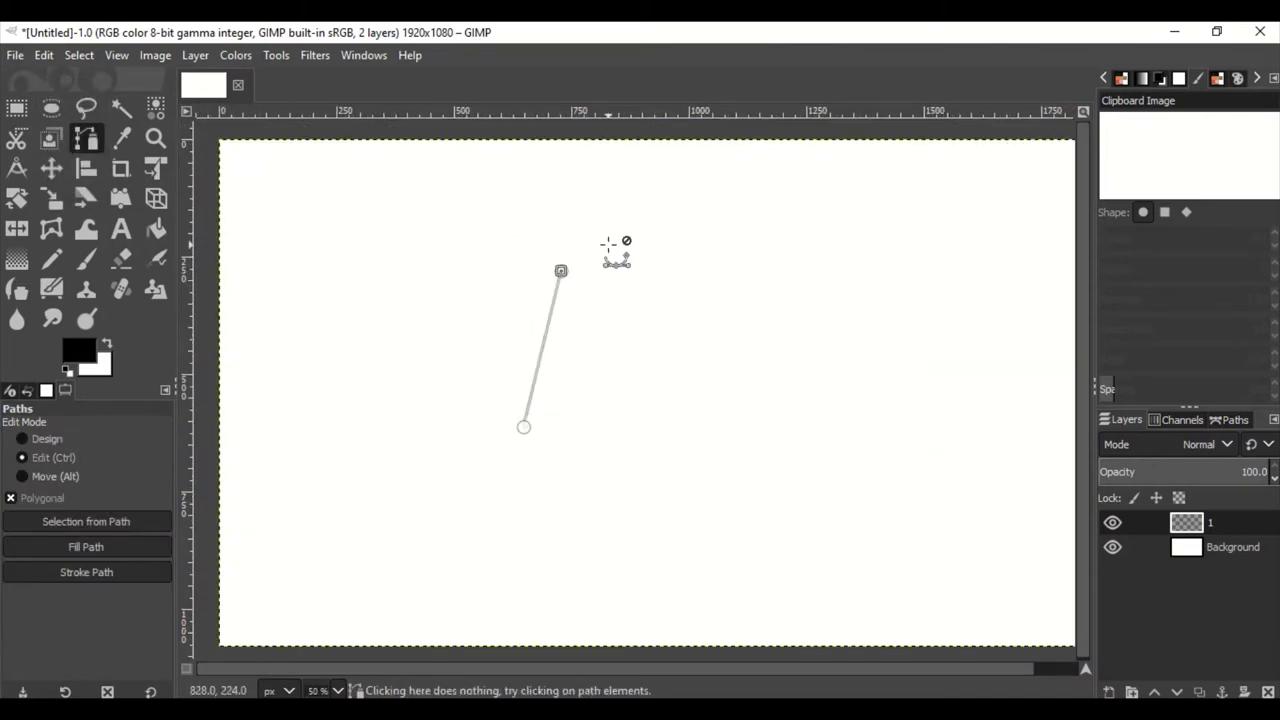
{"action": "left_click", "coordinate": [11, 498]}
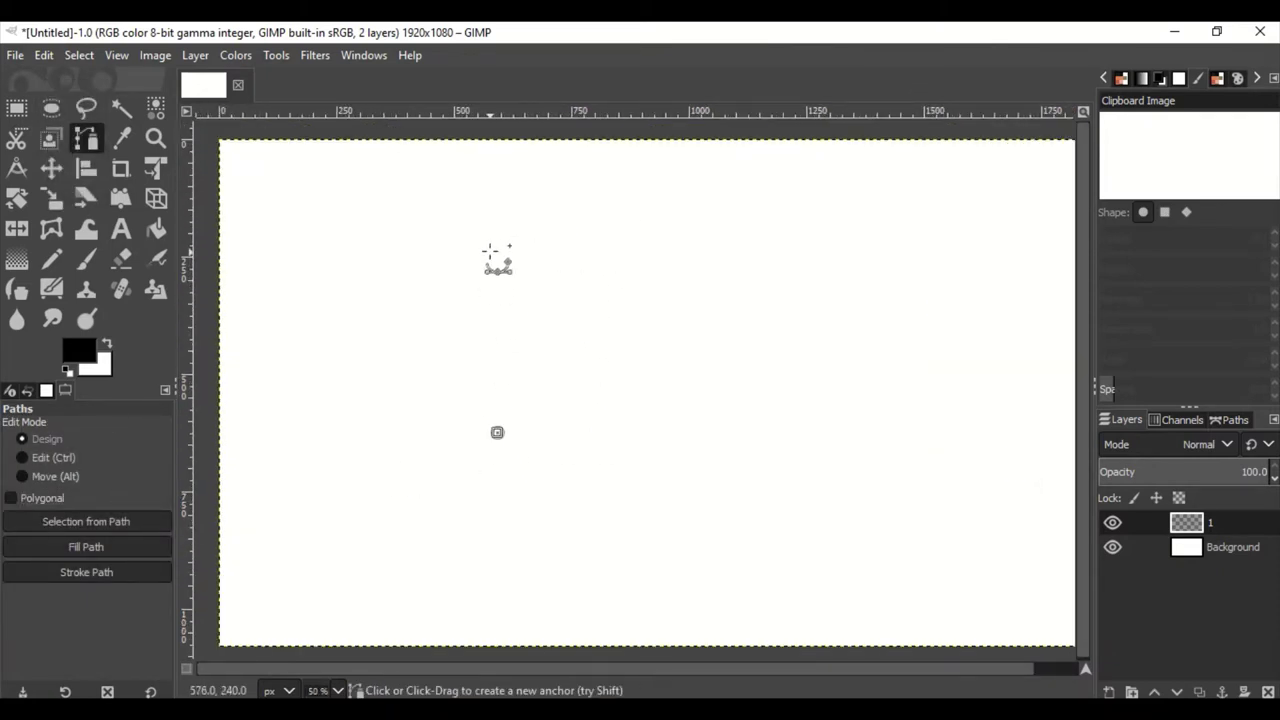
{"action": "mouse_move", "coordinate": [540, 251]}
{"action": "left_mouse_down"}
{"action": "mouse_move", "coordinate": [659, 116]}
{"action": "mouse_move", "coordinate": [659, 157]}
{"action": "left_mouse_up"}
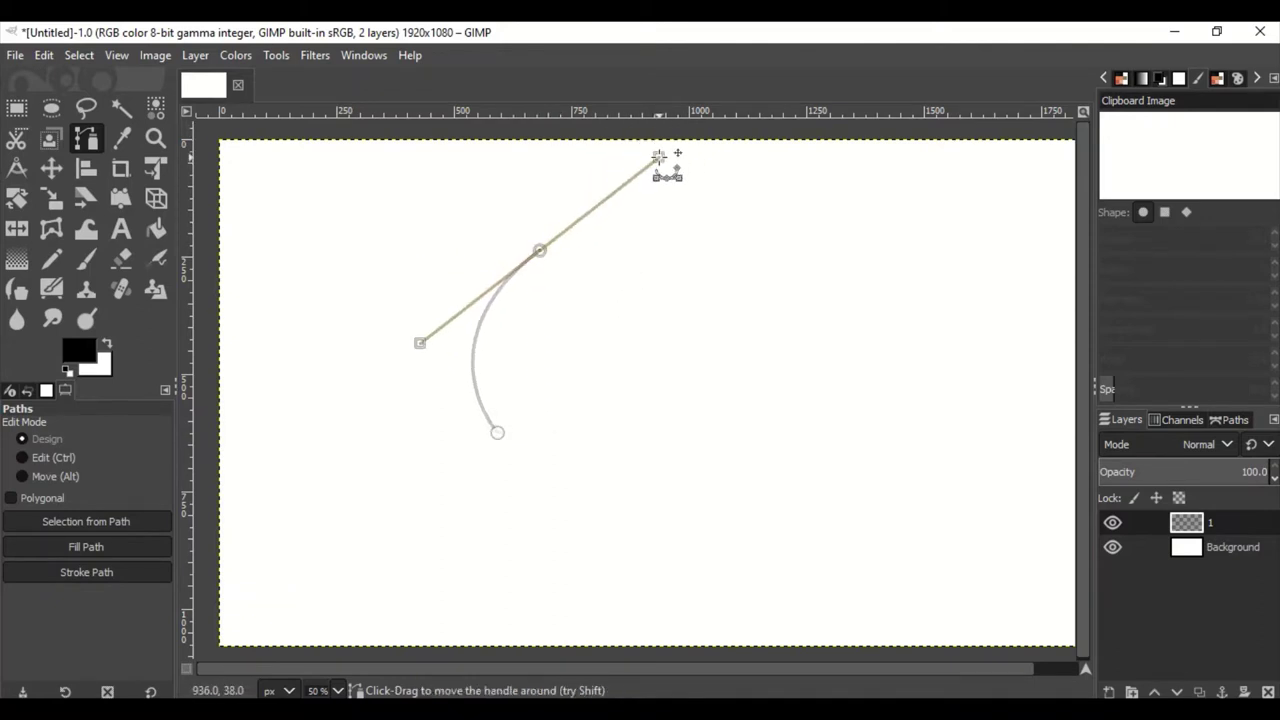
{"action": "left_click_drag", "start_coordinate": [538, 333], "coordinate": [519, 370]}
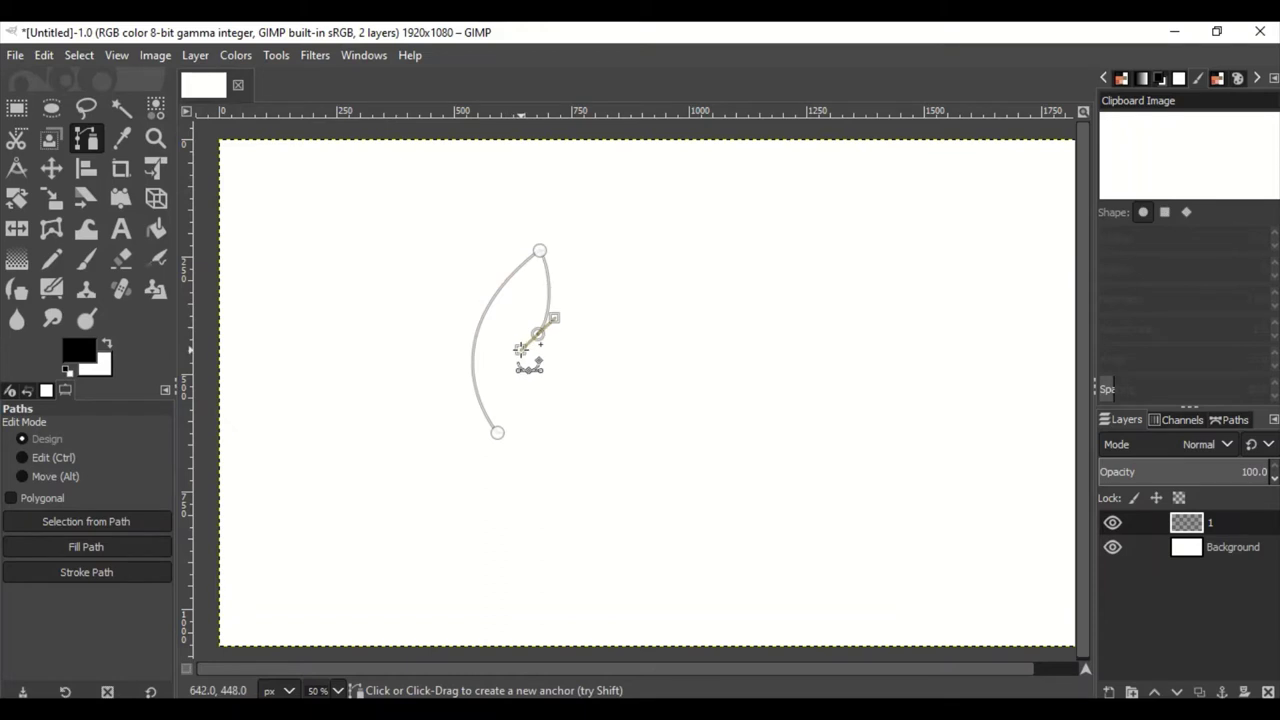
{"action": "left_click_drag", "start_coordinate": [577, 297], "coordinate": [625, 271]}
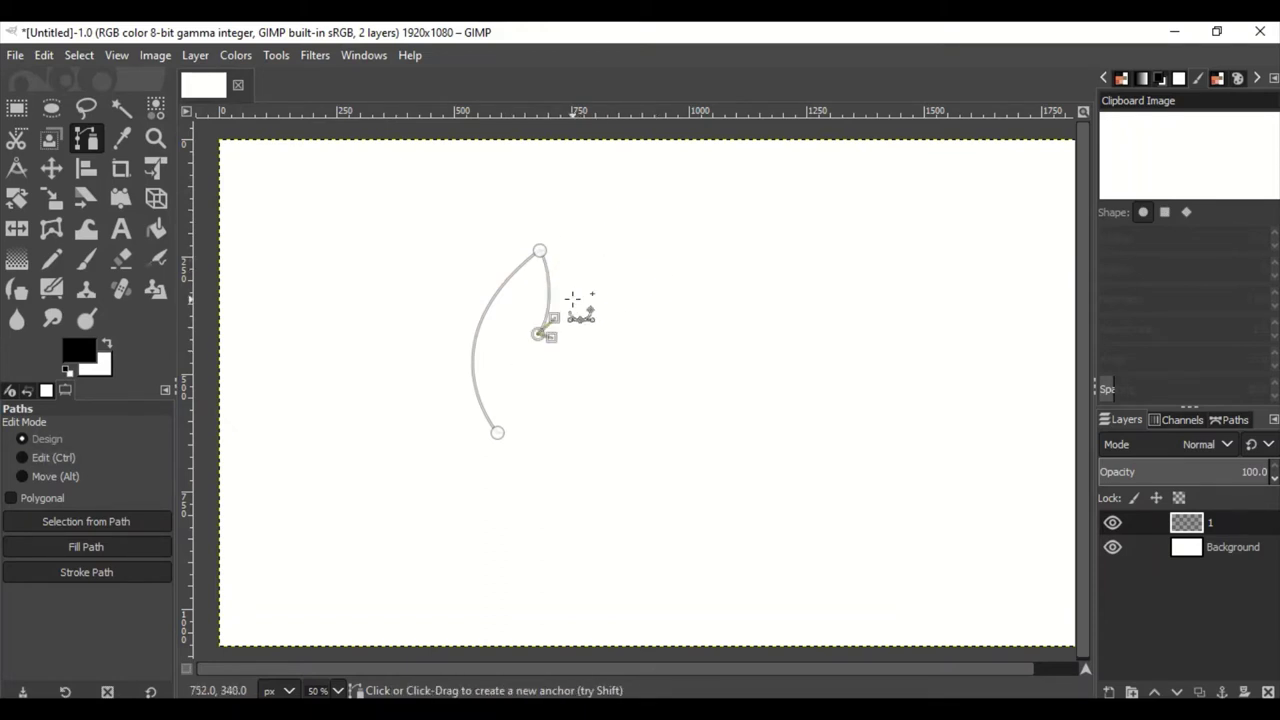
{"action": "left_click_drag", "start_coordinate": [580, 337], "coordinate": [588, 355]}
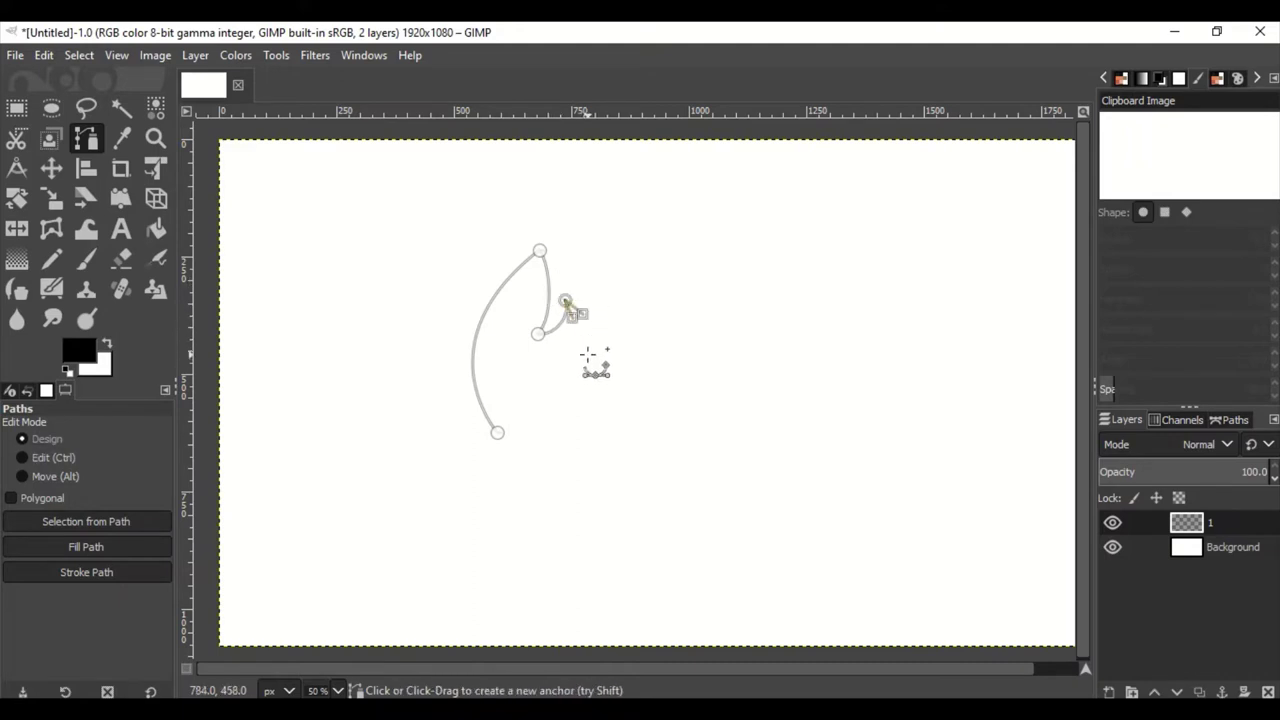
{"action": "mouse_move", "coordinate": [636, 263]}
{"action": "left_mouse_down"}
{"action": "mouse_move", "coordinate": [636, 251]}
{"action": "mouse_move", "coordinate": [701, 226]}
{"action": "left_mouse_up"}
{"action": "key", "text": "ctrl+z"}
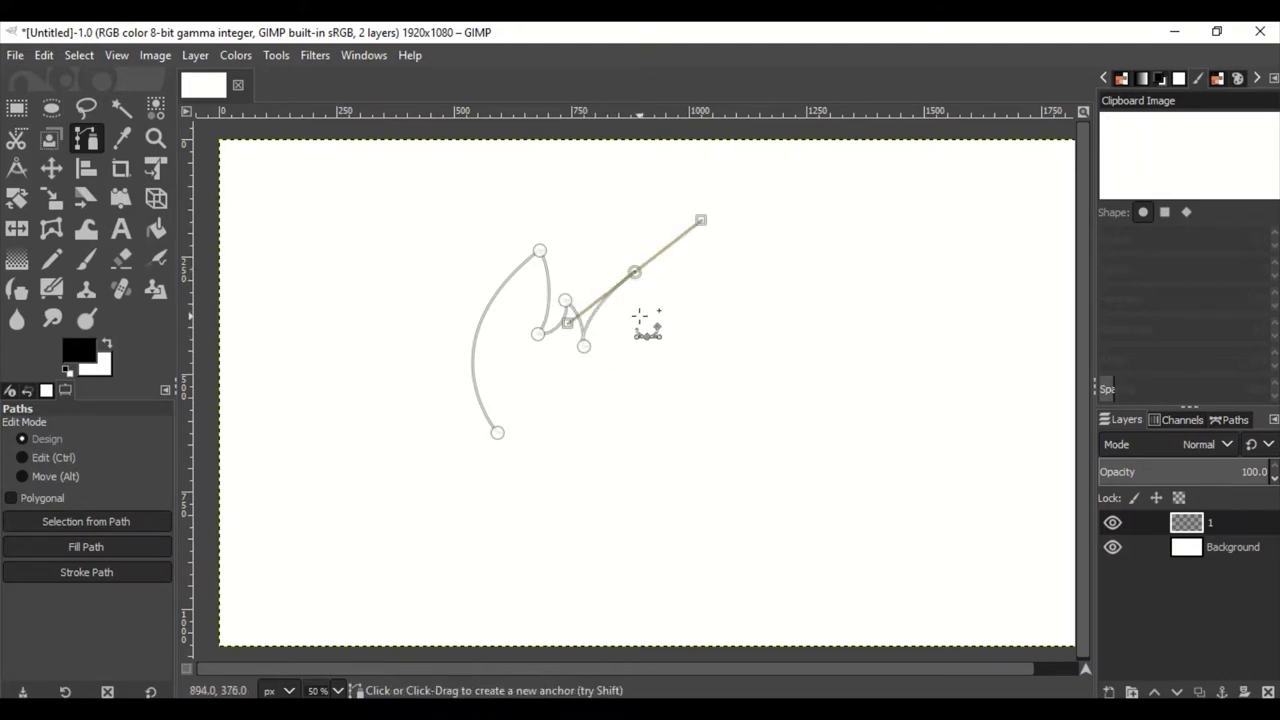
Step: Add the right flame dip and tall tip, bend the segments, and close the outline
{"action": "mouse_move", "coordinate": [646, 344]}
{"action": "left_mouse_down"}
{"action": "mouse_move", "coordinate": [638, 383]}
{"action": "mouse_move", "coordinate": [612, 403]}
{"action": "left_mouse_up"}
{"action": "key", "text": "ctrl+z"}
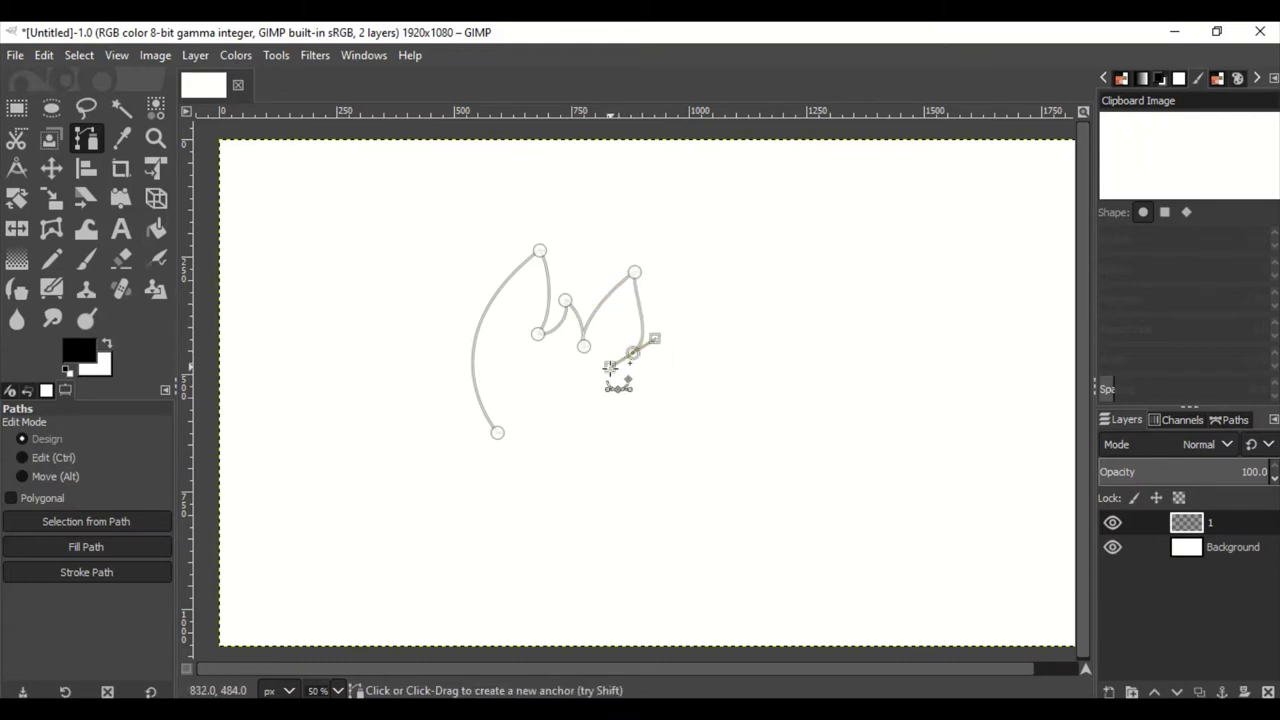
{"action": "left_click_drag", "start_coordinate": [634, 354], "coordinate": [620, 391]}
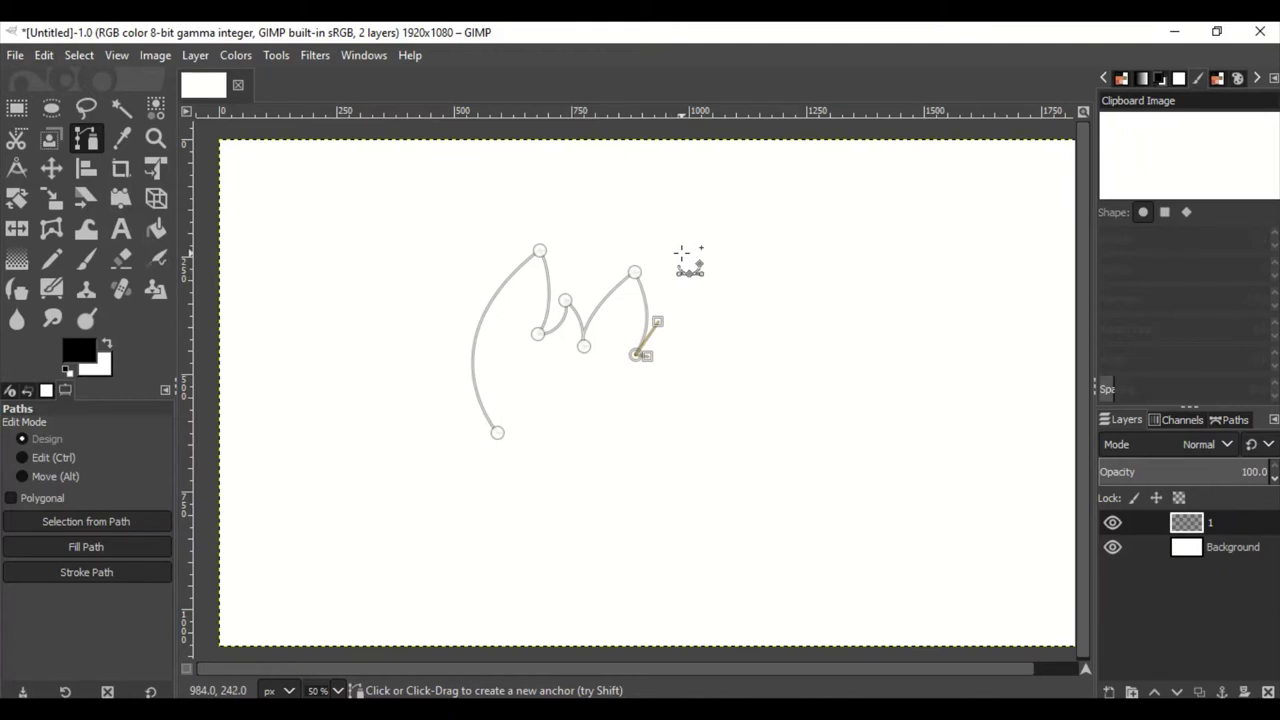
{"action": "left_click_drag", "start_coordinate": [682, 250], "coordinate": [641, 199]}
{"action": "left_click_drag", "start_coordinate": [686, 434], "coordinate": [609, 455]}
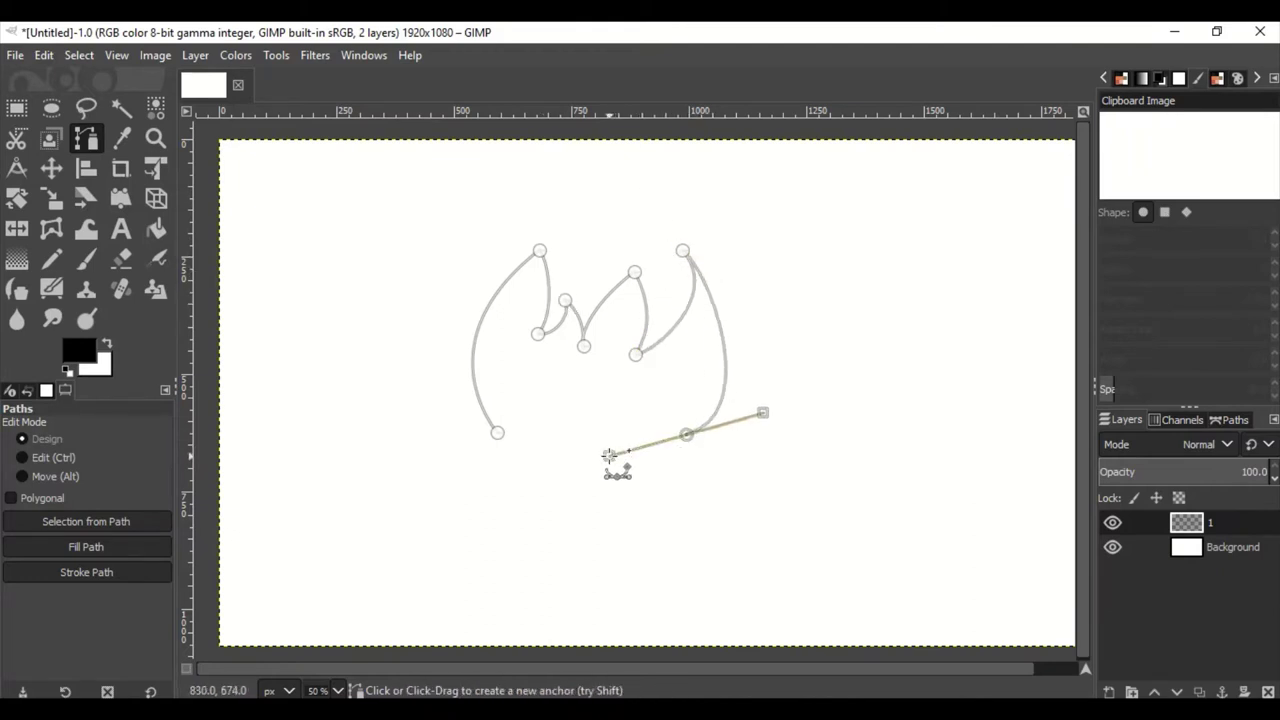
{"action": "left_click_drag", "start_coordinate": [547, 295], "coordinate": [519, 302]}
{"action": "left_click_drag", "start_coordinate": [643, 306], "coordinate": [612, 320]}
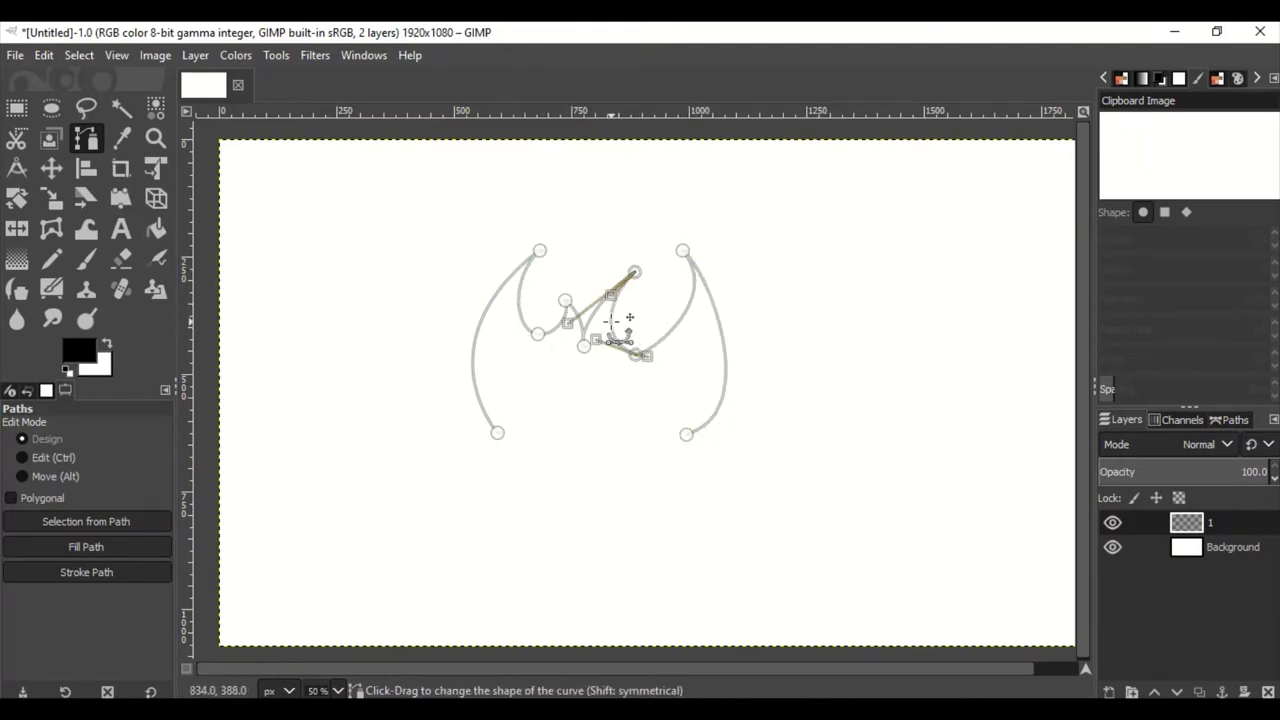
{"action": "left_click", "coordinate": [686, 434]}
Step: Name the flame path Fire1 and add a new empty path
{"action": "left_click", "coordinate": [497, 432], "text": "ctrl"}
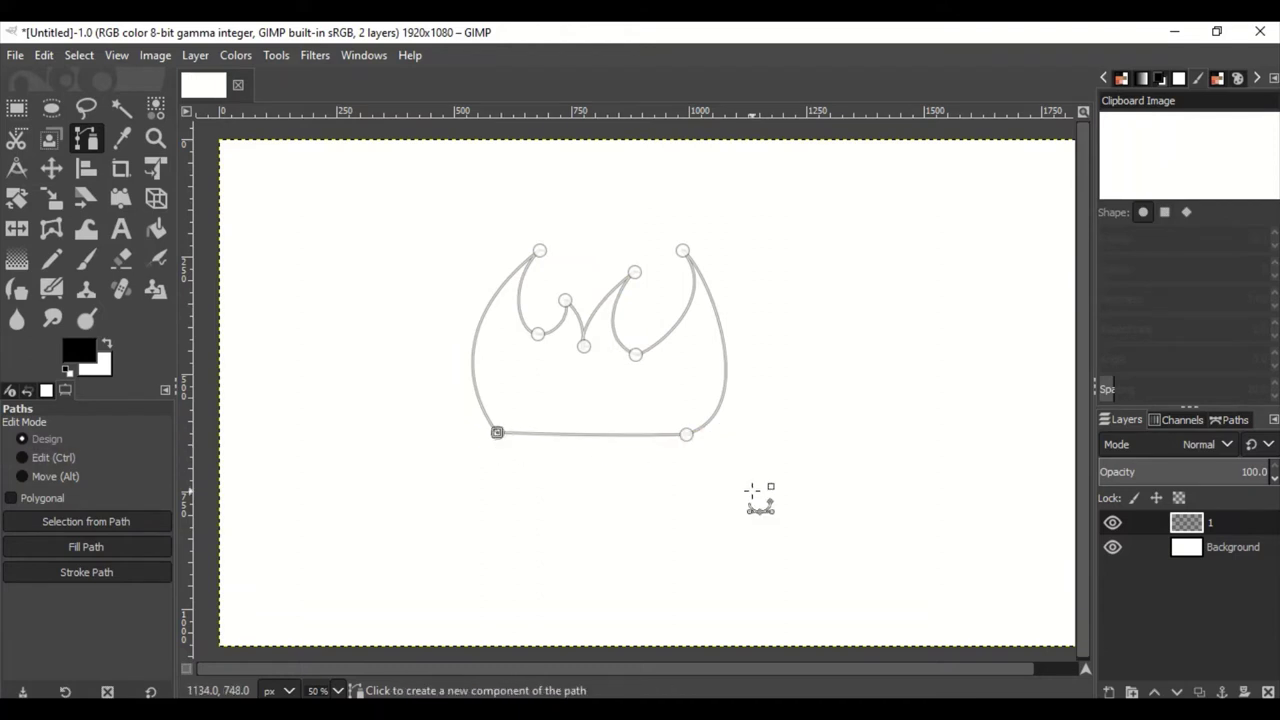
{"action": "left_click", "coordinate": [1229, 419]}
{"action": "key", "text": "Return"}
{"action": "left_click", "coordinate": [1108, 690]}
Step: Name the new path fire2 and place the inner flame tongue anchors
{"action": "type", "text": "fire2"}
{"action": "key", "text": "Return"}
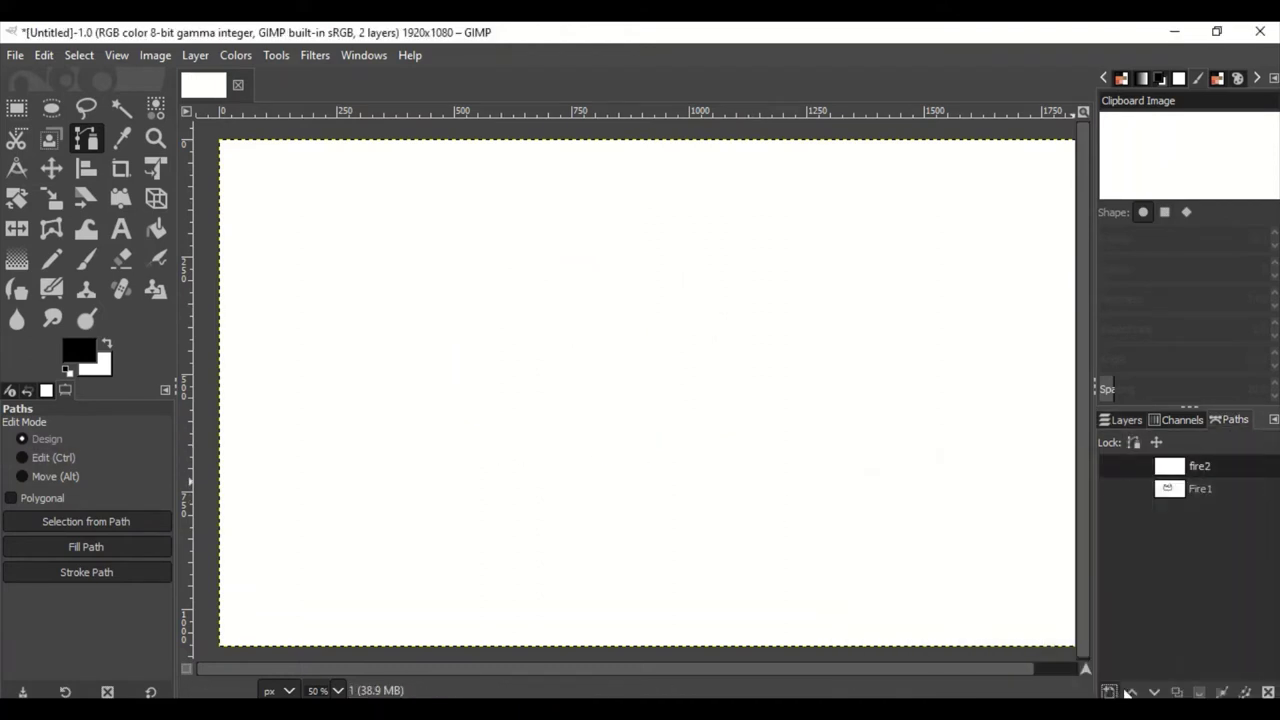
{"action": "mouse_move", "coordinate": [541, 374]}
{"action": "left_mouse_down"}
{"action": "mouse_move", "coordinate": [545, 302]}
{"action": "mouse_move", "coordinate": [542, 320]}
{"action": "left_mouse_up"}
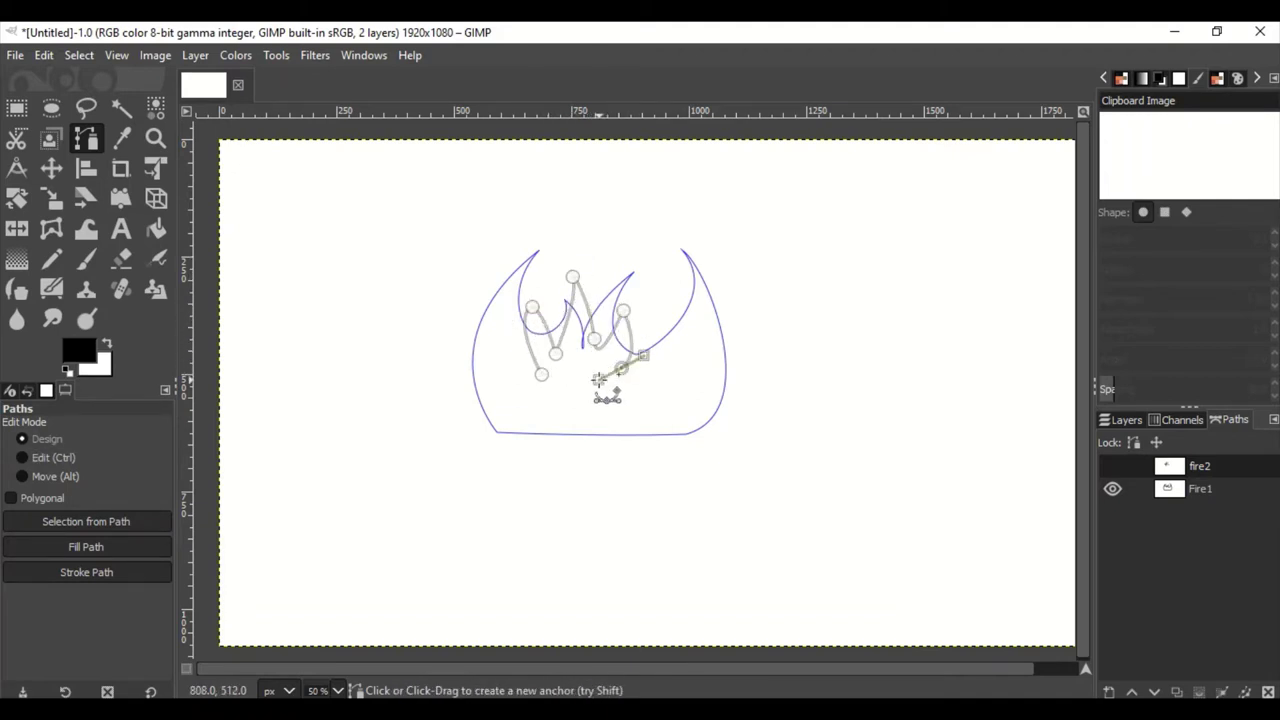
{"action": "mouse_move", "coordinate": [666, 290]}
{"action": "left_mouse_down"}
{"action": "mouse_move", "coordinate": [652, 292]}
{"action": "mouse_move", "coordinate": [686, 277]}
{"action": "left_mouse_up"}
{"action": "left_click_drag", "start_coordinate": [686, 366], "coordinate": [686, 400]}
{"action": "left_click", "coordinate": [650, 415]}
{"action": "left_click", "coordinate": [567, 409]}
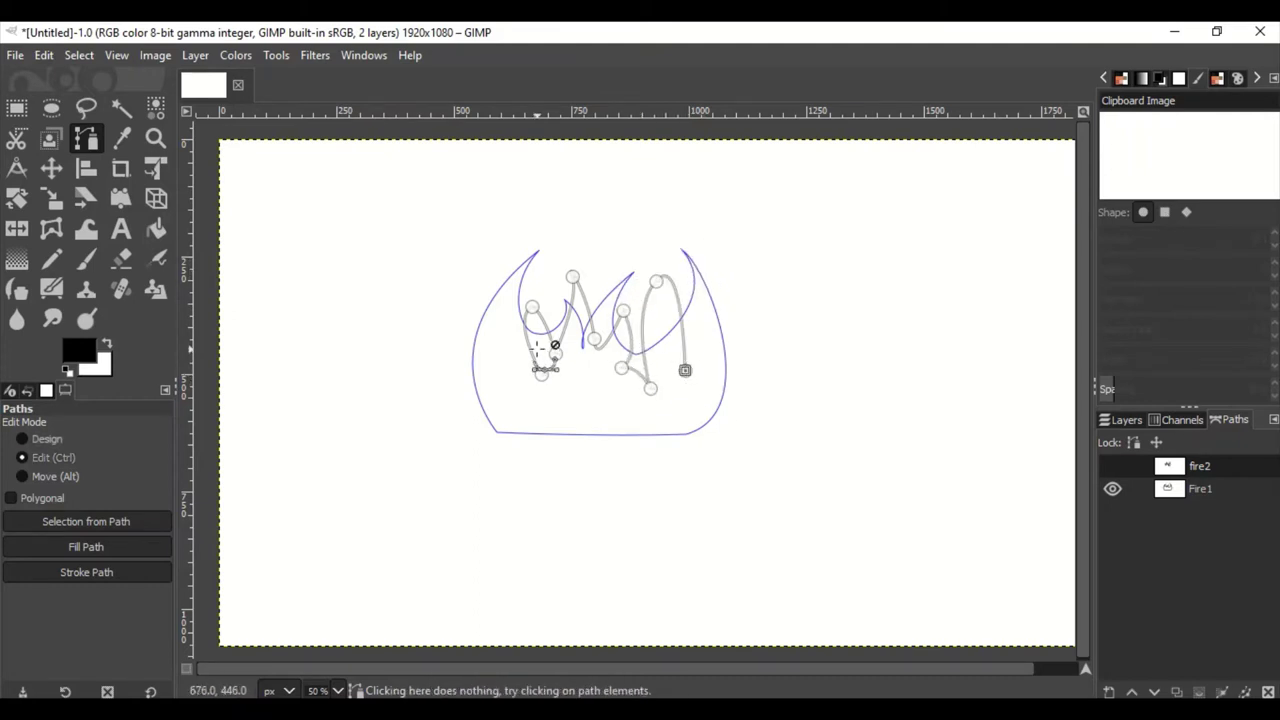
Step: Reshape the left and right inner flame curves of fire2
{"action": "scroll", "coordinate": [550, 379], "scroll_direction": "up", "scroll_amount": 3}
{"action": "left_click_drag", "start_coordinate": [560, 340], "coordinate": [543, 322]}
{"action": "left_click_drag", "start_coordinate": [960, 177], "coordinate": [914, 309]}
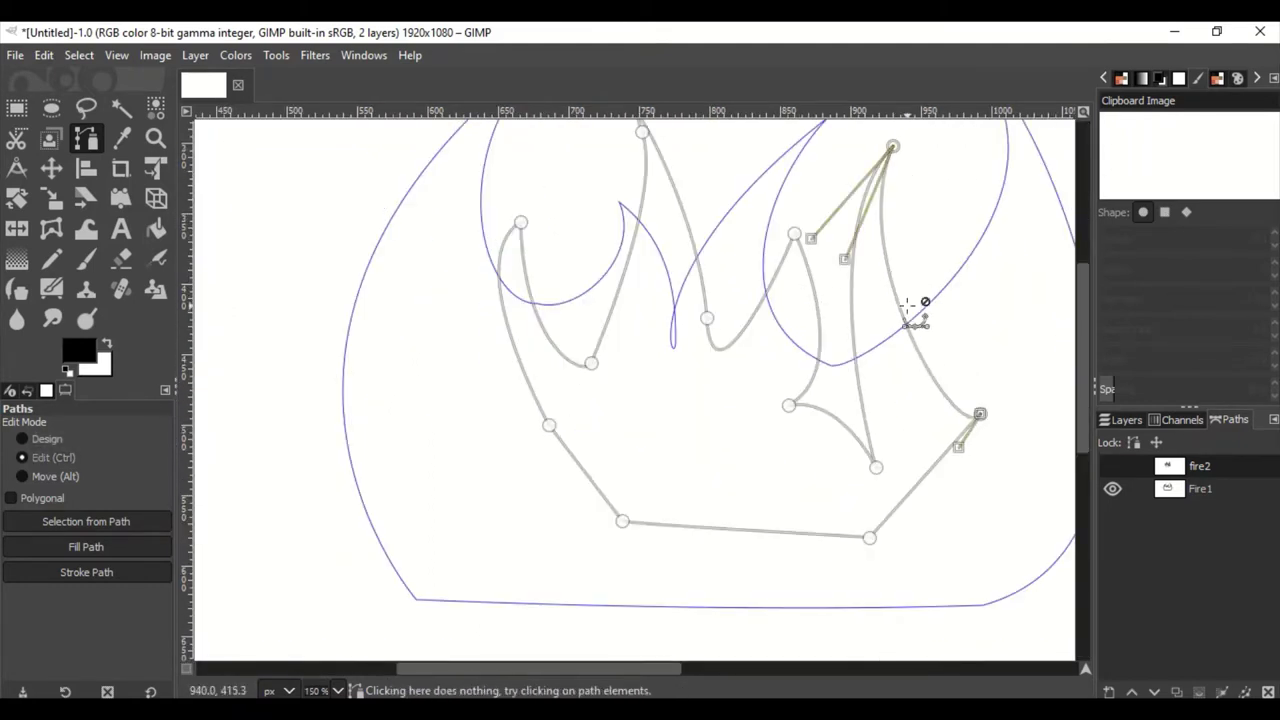
{"action": "scroll", "coordinate": [914, 309], "scroll_direction": "down", "scroll_amount": 2}
{"action": "left_click", "coordinate": [840, 243]}
Step: Hide the Fire1 outline and begin choosing red f90000 as foreground colour
{"action": "left_click", "coordinate": [1112, 488]}
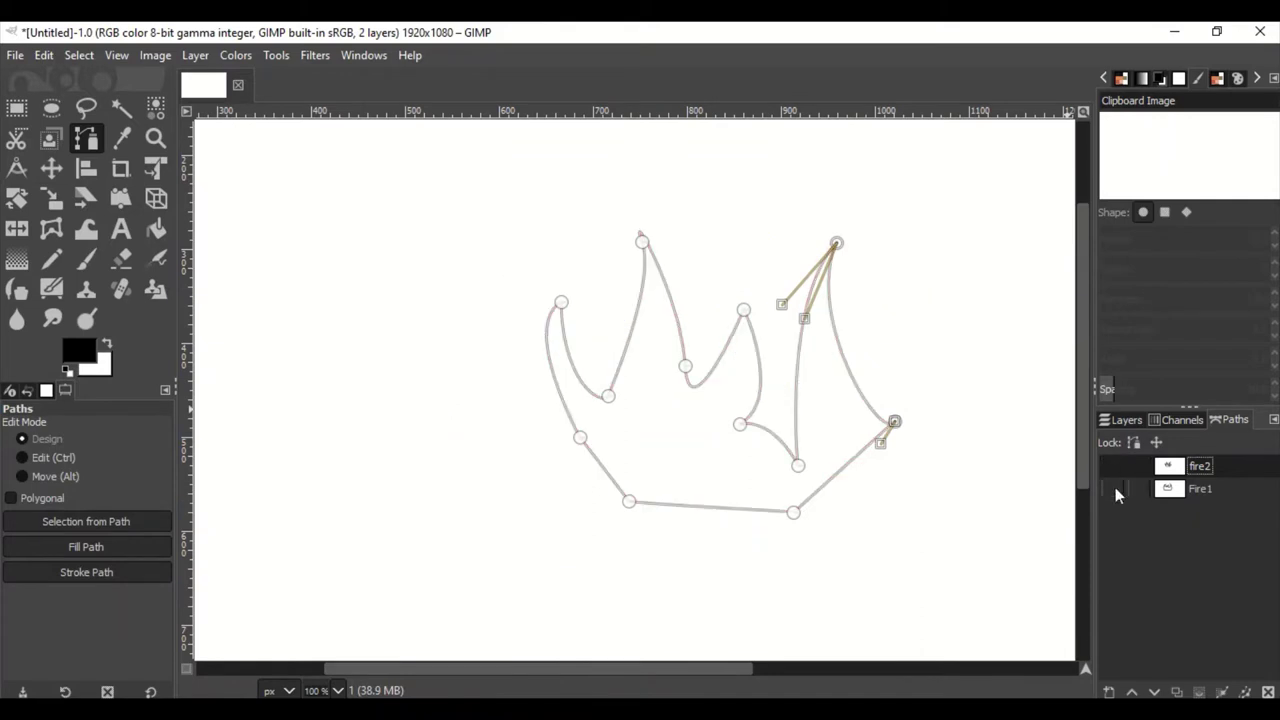
{"action": "double_click", "coordinate": [1202, 488]}
{"action": "left_click", "coordinate": [80, 352]}
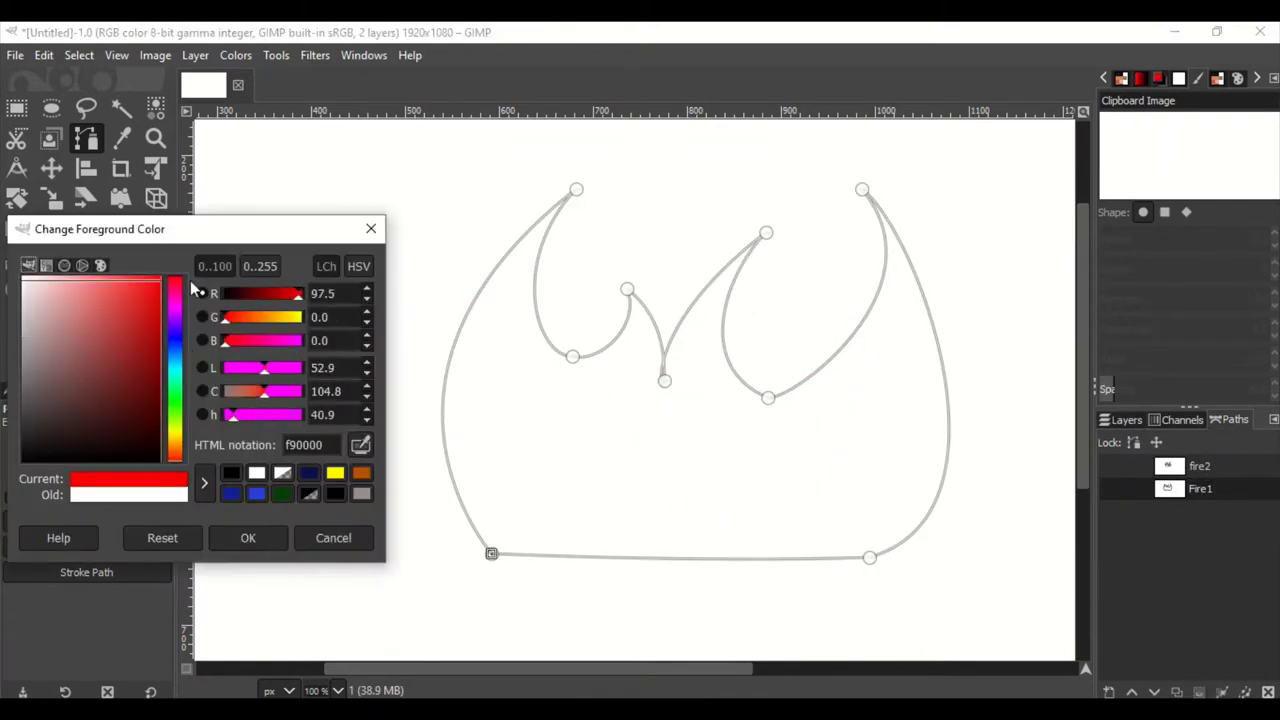
Step: Confirm red f90000 as the foreground colour and switch to the Gradient tool
{"action": "left_click", "coordinate": [247, 538]}
{"action": "key", "text": "g"}
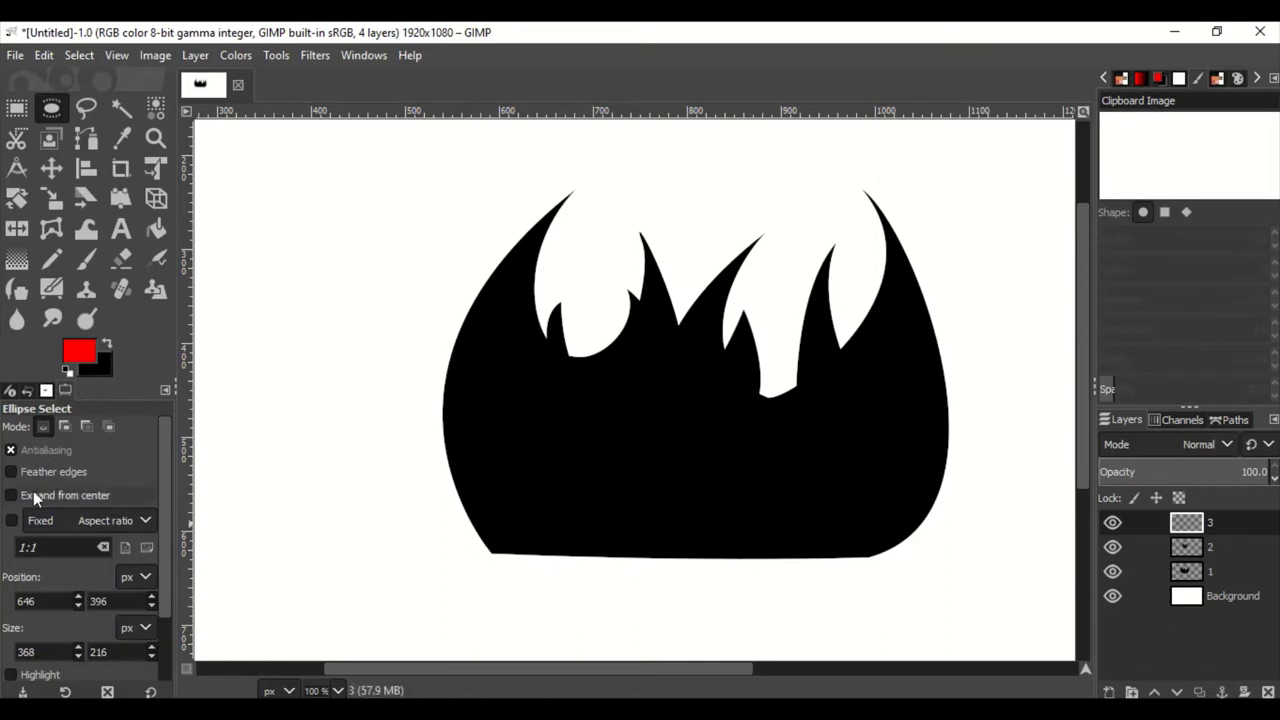
{"action": "scroll", "coordinate": [503, 566], "scroll_direction": "up", "scroll_amount": 3}
{"action": "scroll", "coordinate": [506, 557], "scroll_direction": "down", "scroll_amount": 5}
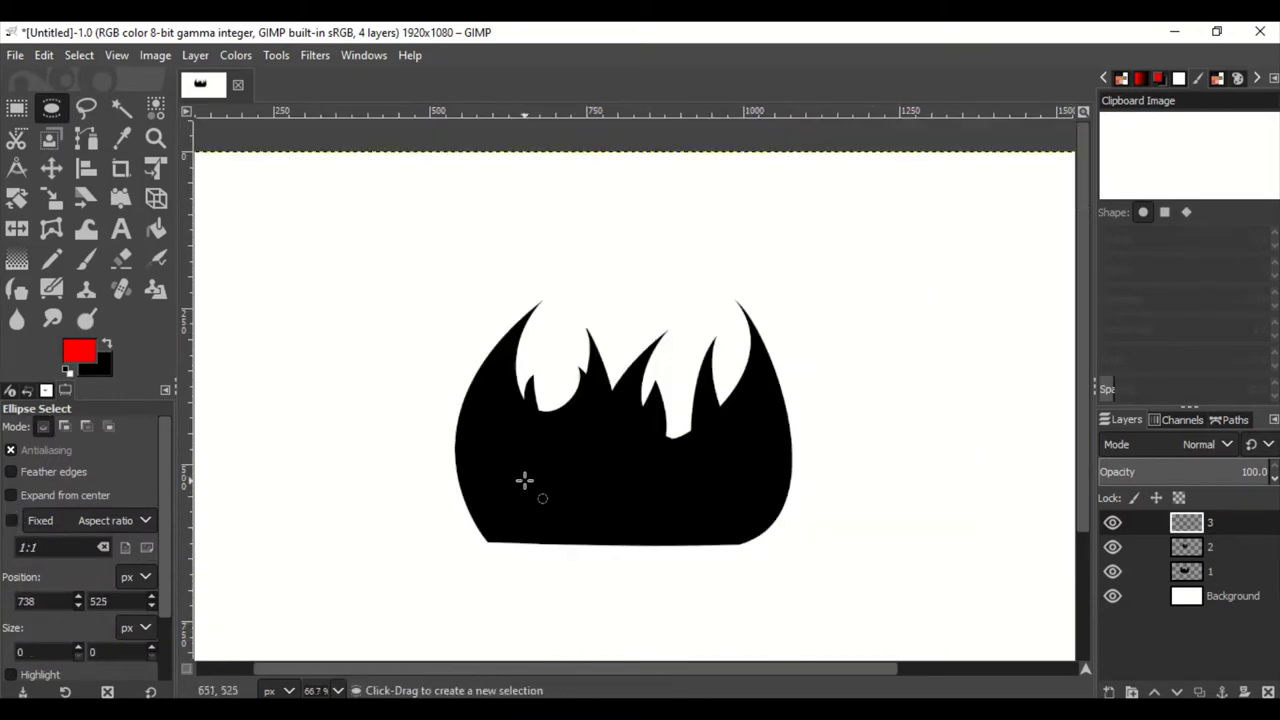
Step: Select a large ellipse covering the flame base and fill it black
{"action": "left_click_drag", "start_coordinate": [478, 471], "coordinate": [790, 602]}
{"action": "left_click_drag", "start_coordinate": [630, 473], "coordinate": [677, 368]}
{"action": "left_click_drag", "start_coordinate": [492, 520], "coordinate": [480, 514]}
{"action": "left_click", "coordinate": [44, 55]}
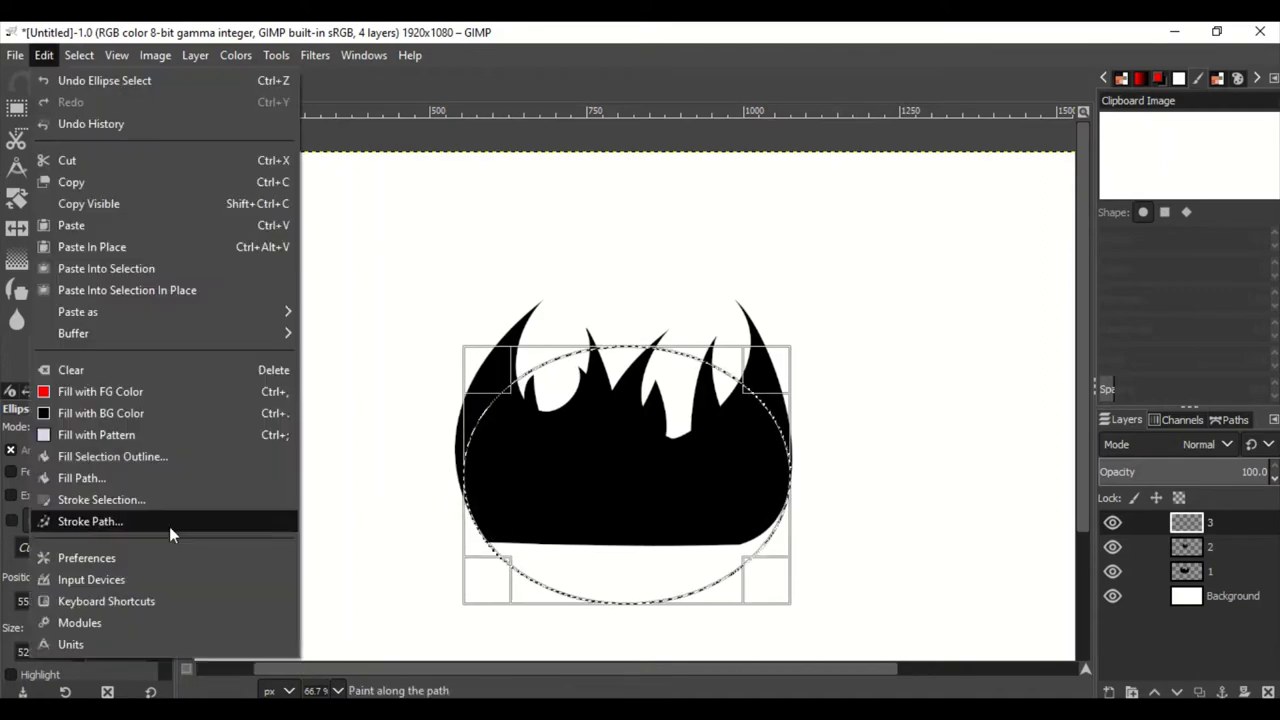
{"action": "left_click", "coordinate": [100, 413]}
Step: Deselect, load a layer's shape as a selection, then select a rectangle over layer 3's top
{"action": "key", "text": "shift+ctrl+a"}
{"action": "right_click", "coordinate": [1246, 550]}
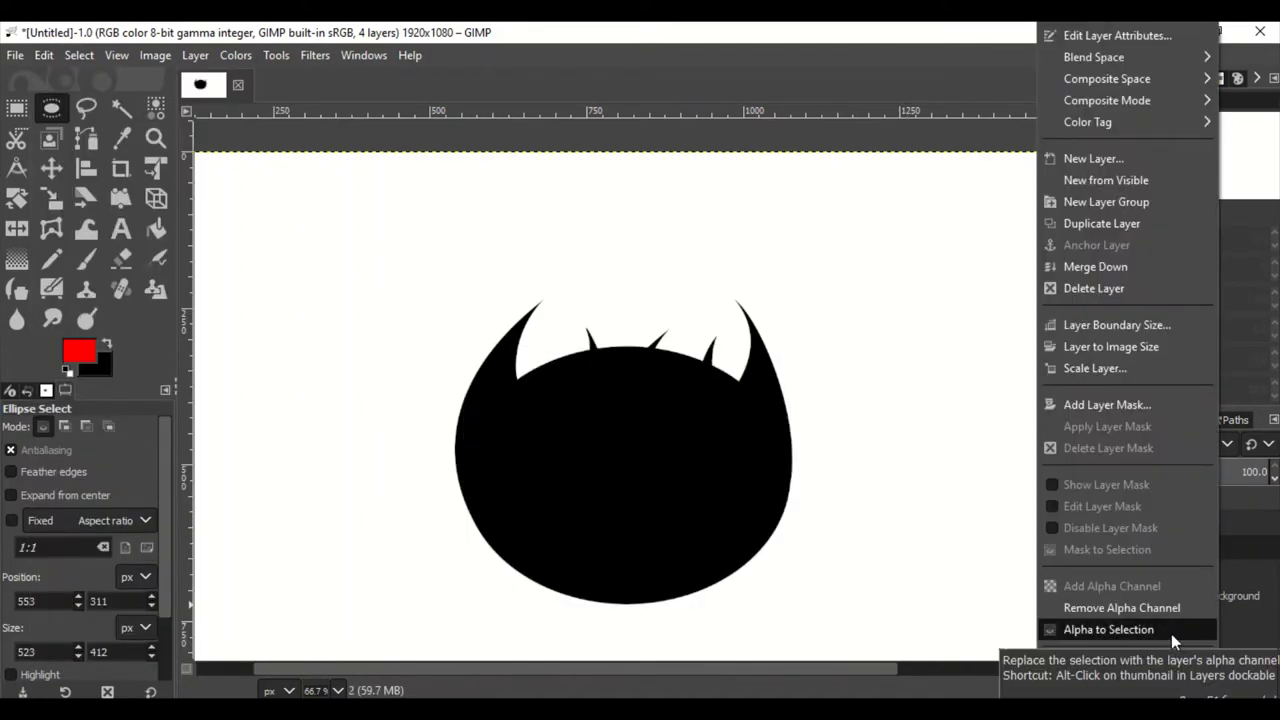
{"action": "left_click", "coordinate": [1171, 629]}
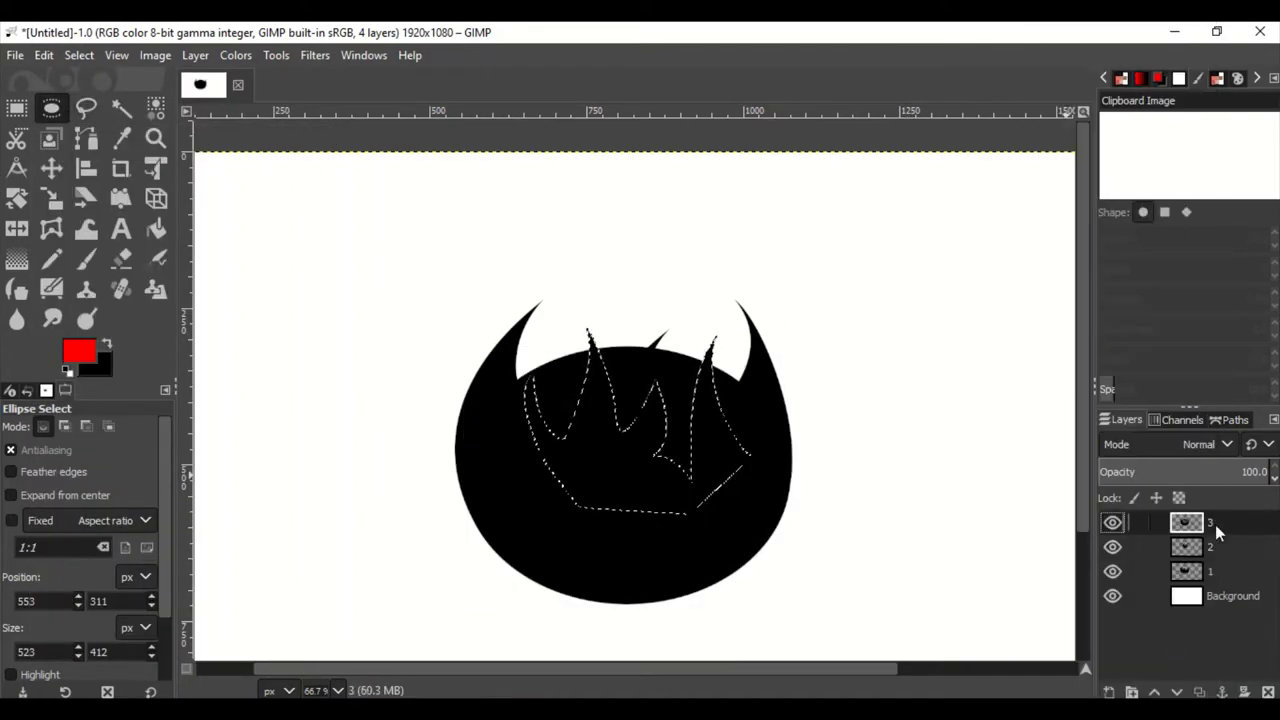
{"action": "left_click", "coordinate": [1220, 522]}
{"action": "key", "text": "shift+ctrl+a"}
{"action": "key", "text": "r"}
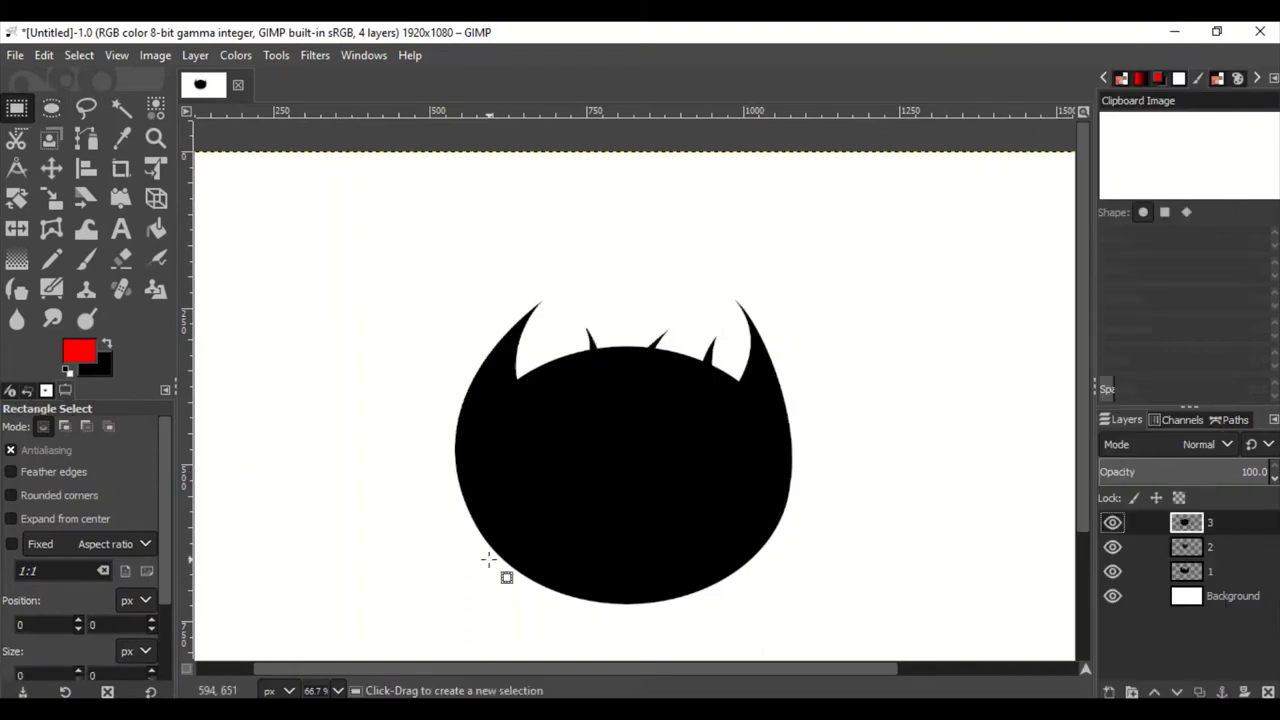
{"action": "left_click_drag", "start_coordinate": [455, 447], "coordinate": [812, 293]}
Step: Inspect the flame by changing layer 3's opacity and toggling layers 2 and 3
{"action": "mouse_move", "coordinate": [1200, 471]}
{"action": "left_mouse_down"}
{"action": "mouse_move", "coordinate": [1023, 458]}
{"action": "mouse_move", "coordinate": [1260, 471]}
{"action": "left_mouse_up"}
{"action": "left_click", "coordinate": [1112, 522]}
{"action": "left_click", "coordinate": [1112, 547]}
{"action": "key", "text": "1"}
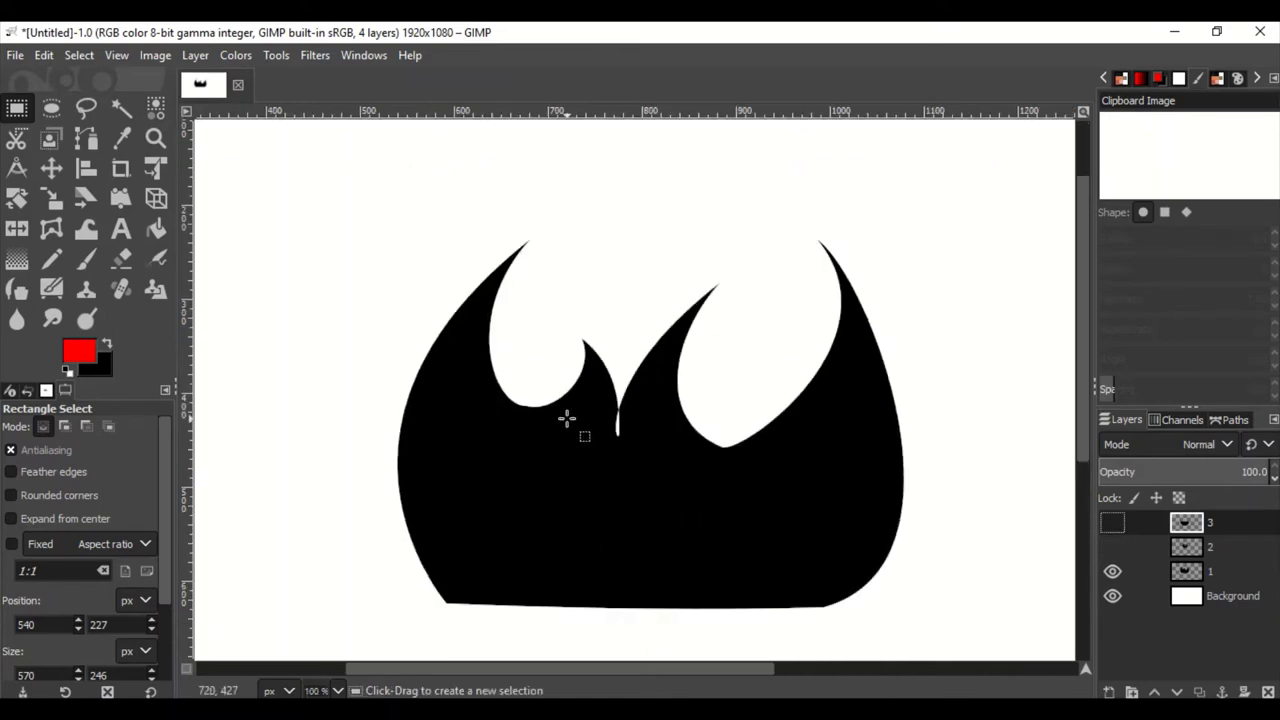
{"action": "left_click", "coordinate": [1112, 522]}
{"action": "left_click", "coordinate": [1112, 547]}
{"action": "key", "text": "minus"}
{"action": "key", "text": "minus"}
Step: Create a layer from visible and fill the flame ball with a red-to-black radial gradient
{"action": "right_click", "coordinate": [1250, 522]}
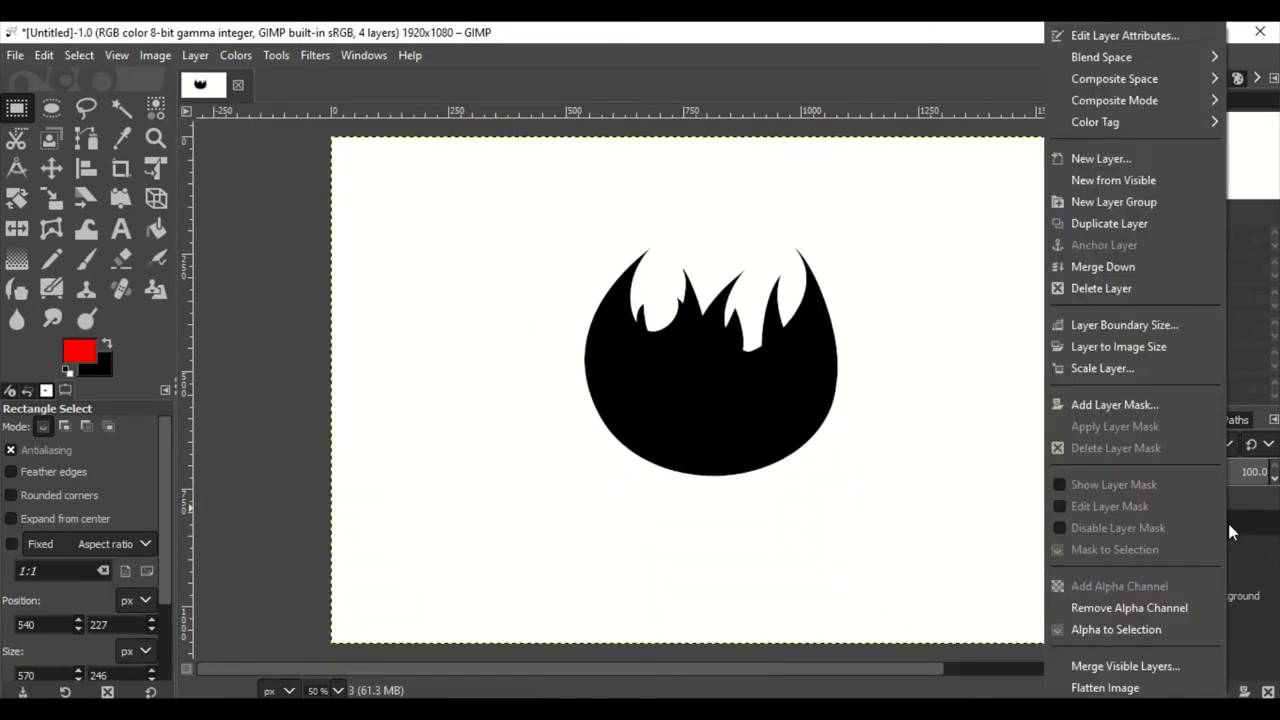
{"action": "left_click", "coordinate": [1170, 178]}
{"action": "key", "text": "g"}
{"action": "left_click_drag", "start_coordinate": [703, 491], "coordinate": [706, 286]}
{"action": "key", "text": "Escape"}
{"action": "left_click_drag", "start_coordinate": [717, 228], "coordinate": [708, 497]}
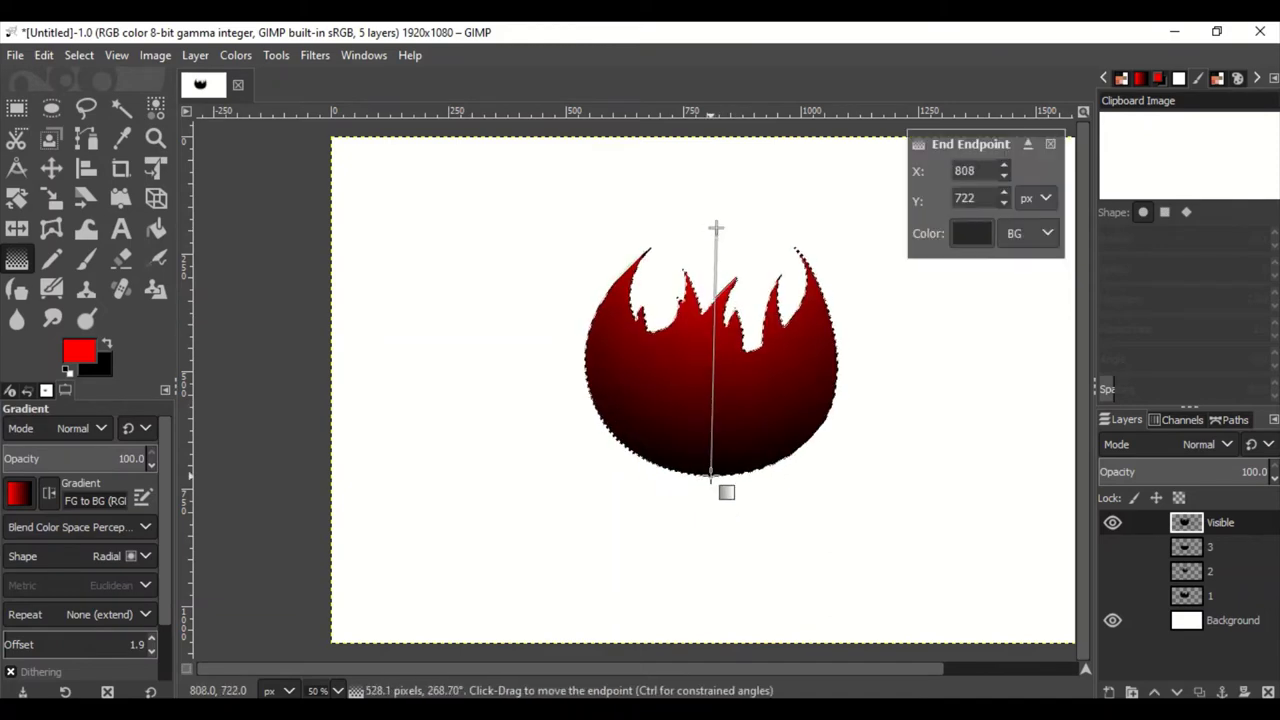
Step: Add layer 4, set foreground to orange 814d06, and drag an FG-to-transparent radial gradient over the ball
{"action": "left_click", "coordinate": [1108, 691]}
{"action": "key", "text": "Return"}
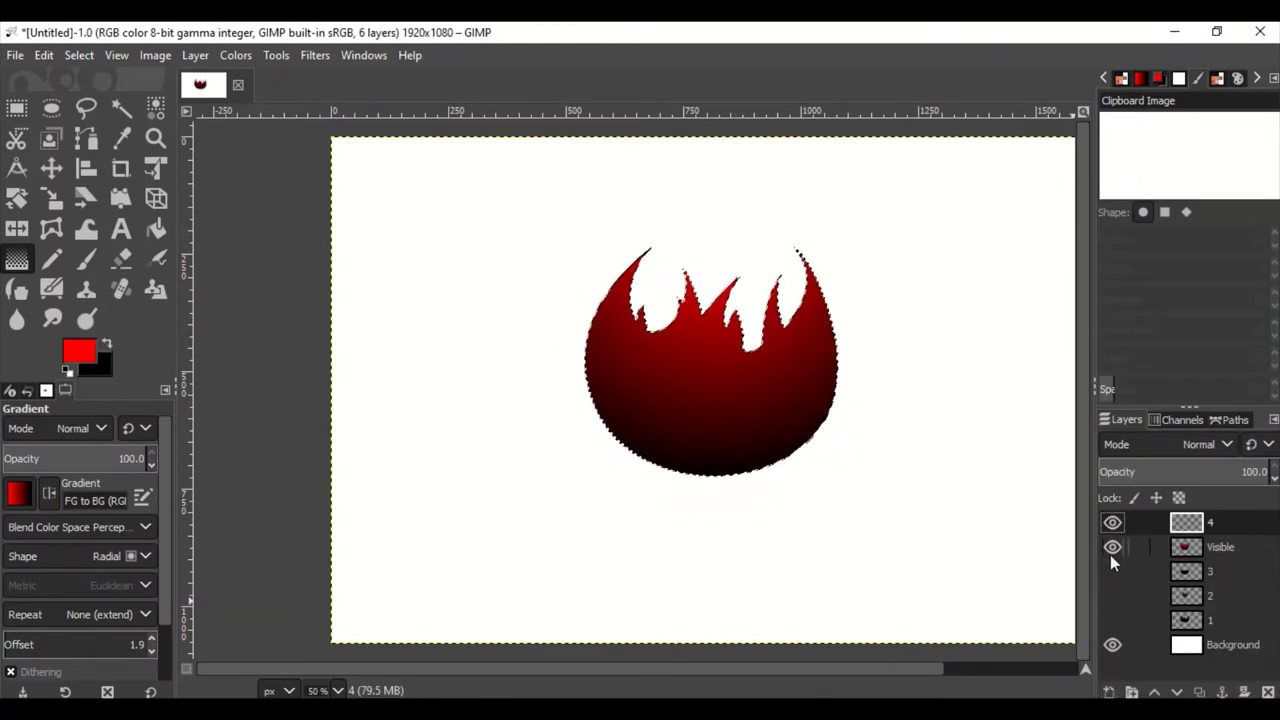
{"action": "left_click", "coordinate": [96, 350]}
{"action": "left_click", "coordinate": [177, 444]}
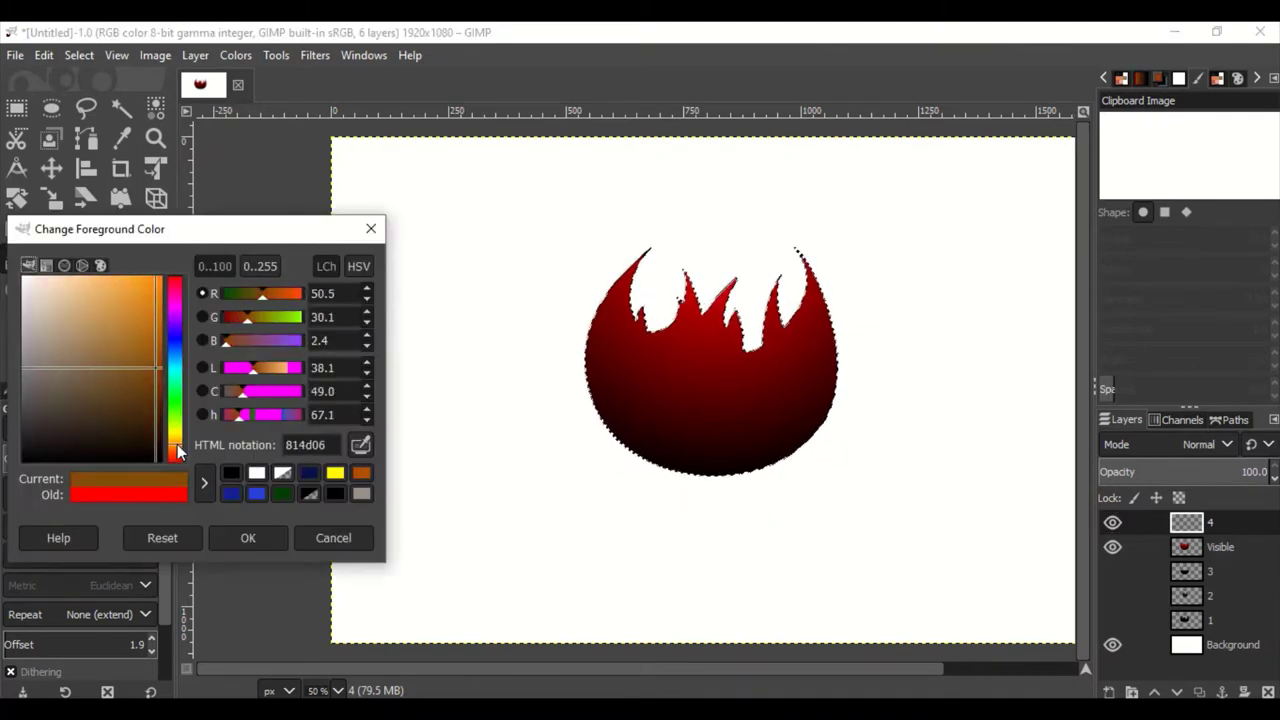
{"action": "left_click", "coordinate": [250, 535]}
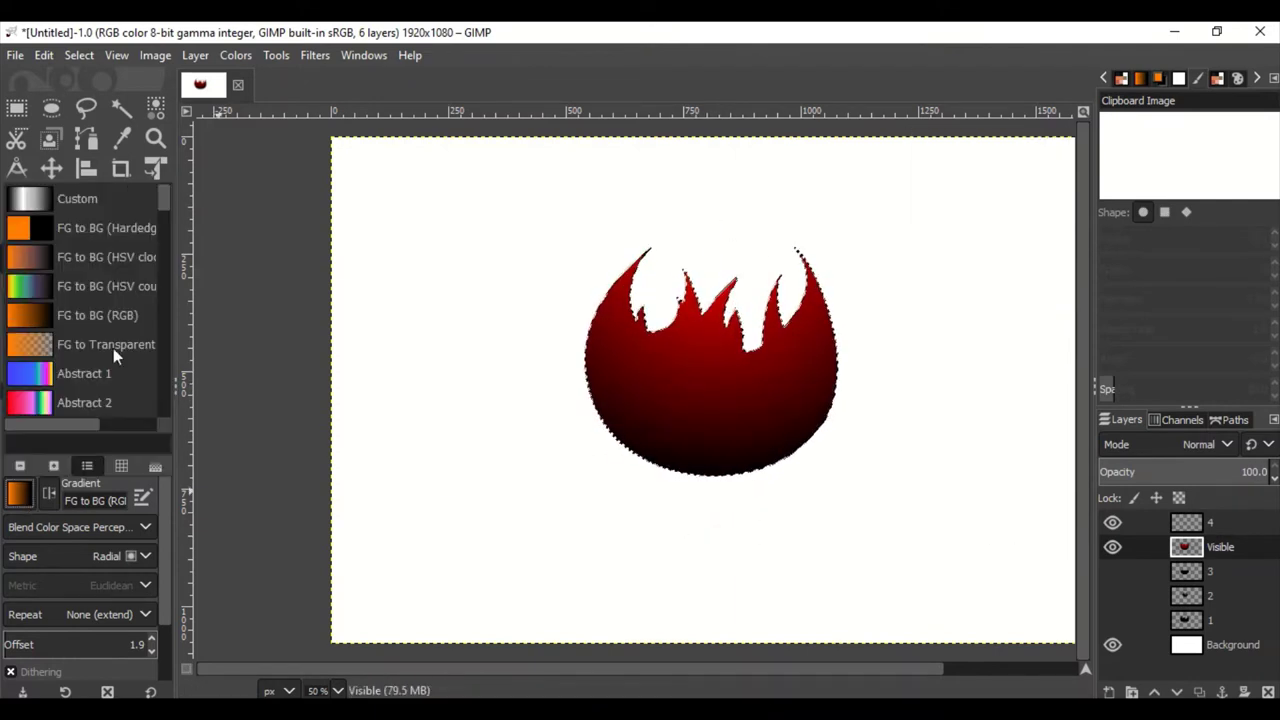
{"action": "mouse_move", "coordinate": [724, 350]}
{"action": "left_mouse_down"}
{"action": "mouse_move", "coordinate": [714, 445]}
{"action": "mouse_move", "coordinate": [717, 325]}
{"action": "left_mouse_up"}
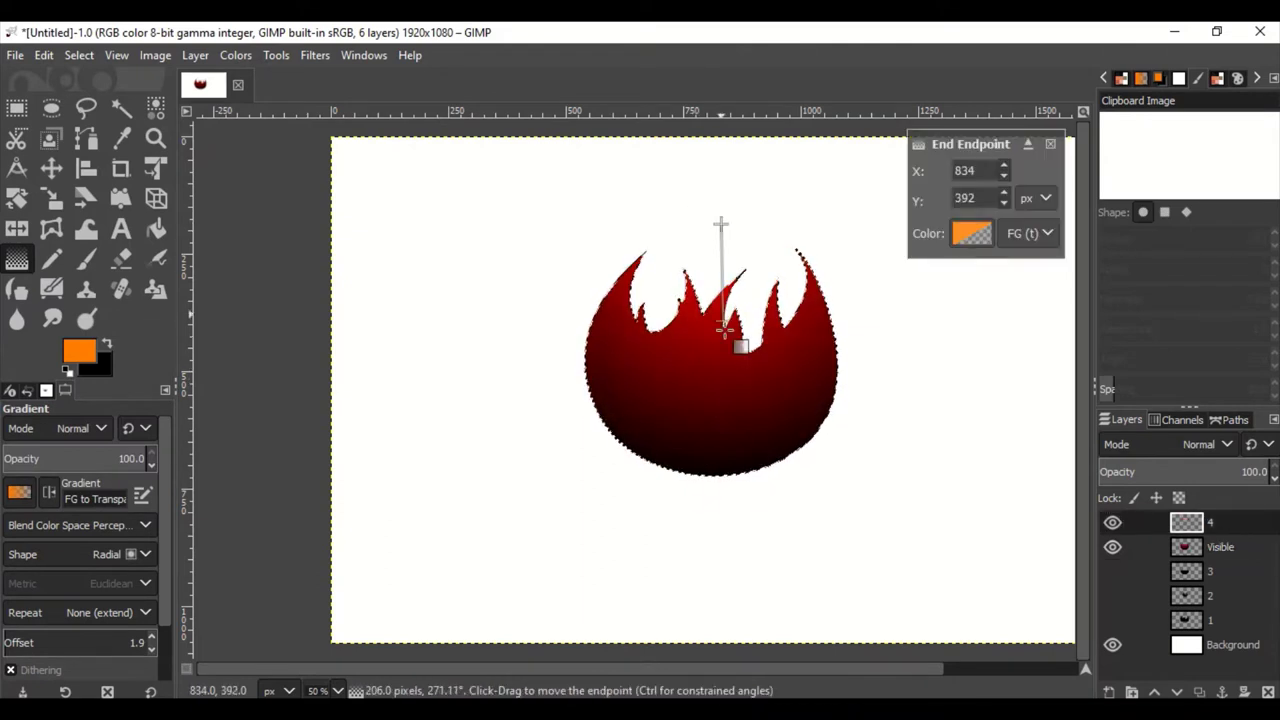
Step: Try Darken only, Multiply, Merge and other blend modes on layer 4, comparing visibility
{"action": "left_click", "coordinate": [1203, 445]}
{"action": "left_click", "coordinate": [1176, 403]}
{"action": "left_click", "coordinate": [1215, 447]}
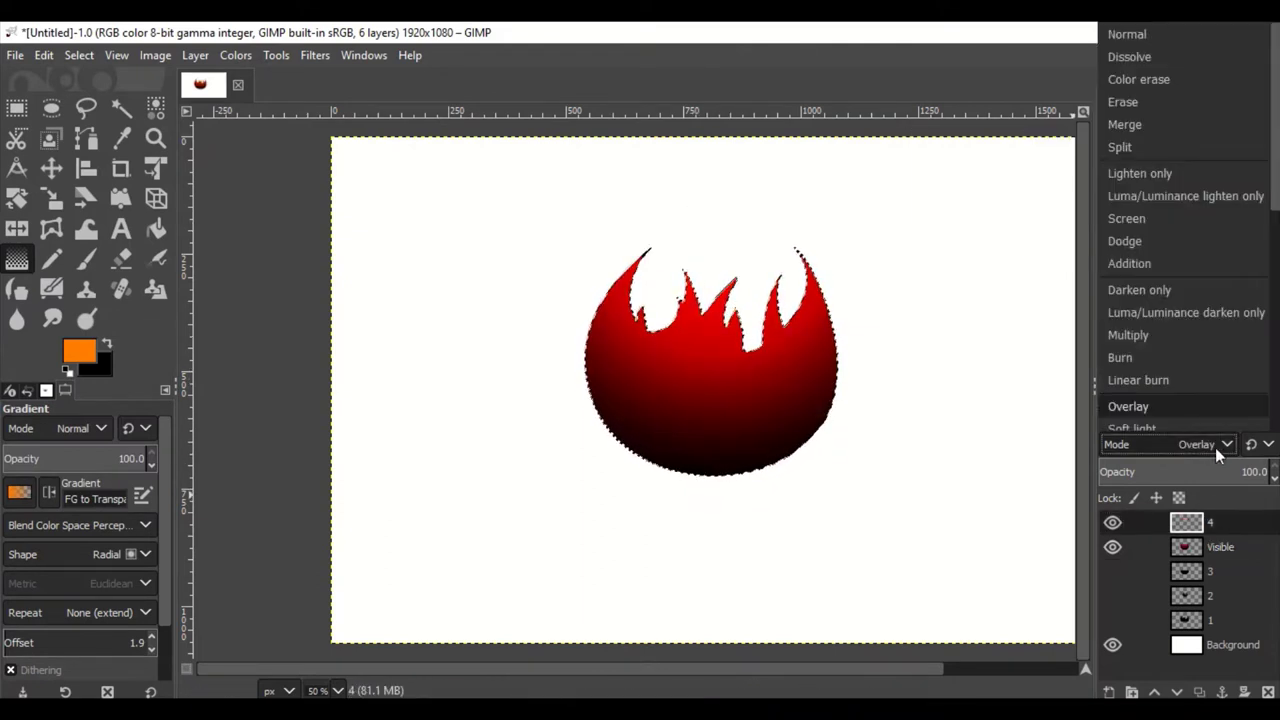
{"action": "left_click", "coordinate": [1140, 173]}
{"action": "left_click", "coordinate": [1212, 449]}
{"action": "left_click", "coordinate": [1139, 290]}
{"action": "left_click", "coordinate": [1203, 445]}
{"action": "left_click", "coordinate": [1135, 174]}
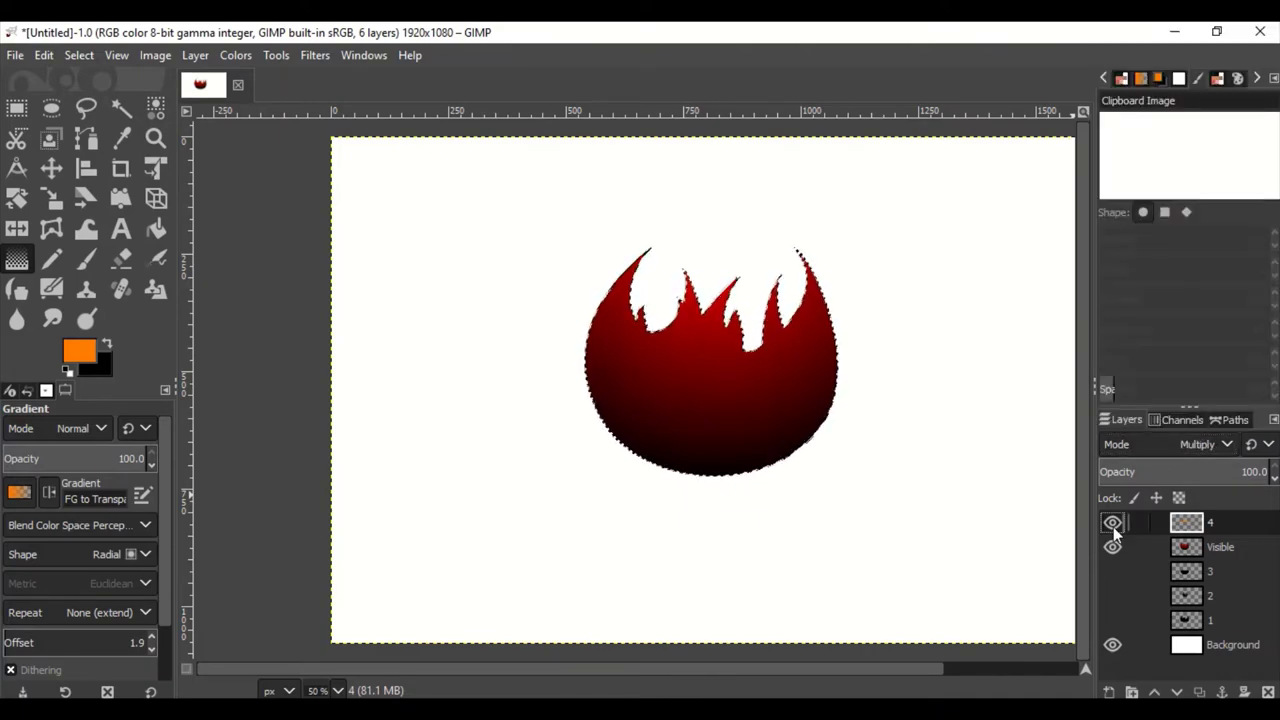
{"action": "left_click", "coordinate": [1203, 445]}
{"action": "left_click", "coordinate": [1165, 55]}
{"action": "left_click", "coordinate": [1203, 445]}
{"action": "left_click", "coordinate": [1194, 129]}
{"action": "left_click", "coordinate": [1113, 522]}
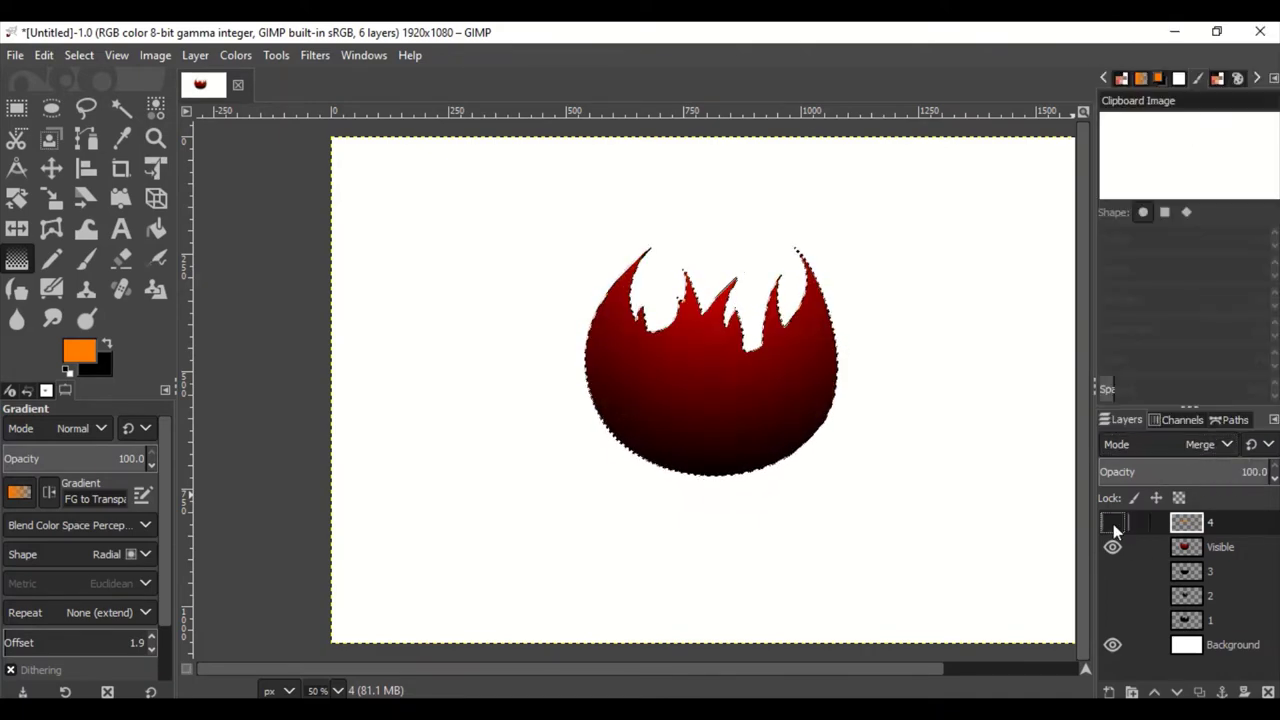
{"action": "left_click", "coordinate": [1113, 524]}
Step: Return layer 4 to Normal, redraw the orange gradient down the flame, and restore full opacity
{"action": "left_click", "coordinate": [1203, 445]}
{"action": "left_click", "coordinate": [1150, 35]}
{"action": "mouse_move", "coordinate": [1154, 472]}
{"action": "left_mouse_down"}
{"action": "mouse_move", "coordinate": [1122, 474]}
{"action": "mouse_move", "coordinate": [1270, 472]}
{"action": "left_mouse_up"}
{"action": "left_click_drag", "start_coordinate": [716, 229], "coordinate": [711, 458]}
{"action": "key", "text": "Return"}
{"action": "mouse_move", "coordinate": [1250, 472]}
{"action": "left_mouse_down"}
{"action": "mouse_move", "coordinate": [1110, 473]}
{"action": "mouse_move", "coordinate": [1274, 472]}
{"action": "left_mouse_up"}
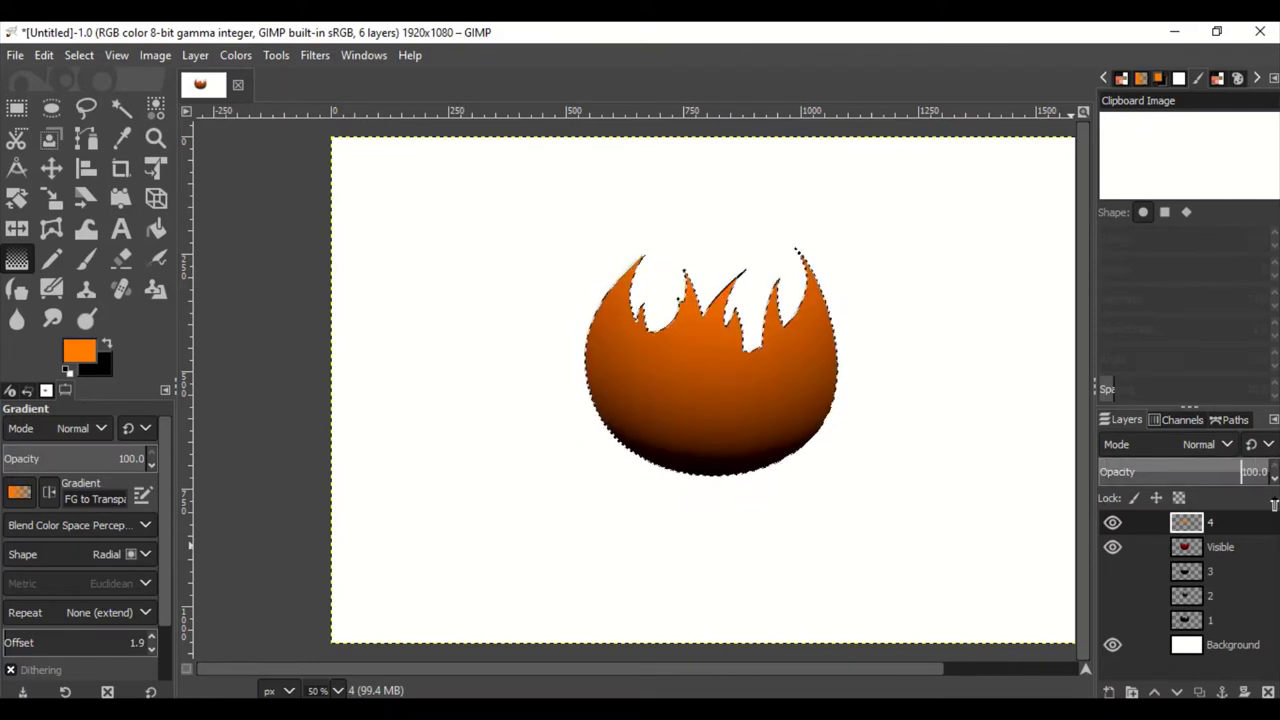
Step: Hide layer 4, add layer 5, and nudge the flame-shaped selection
{"action": "left_click", "coordinate": [1112, 522]}
{"action": "left_click_drag", "start_coordinate": [714, 218], "coordinate": [711, 337]}
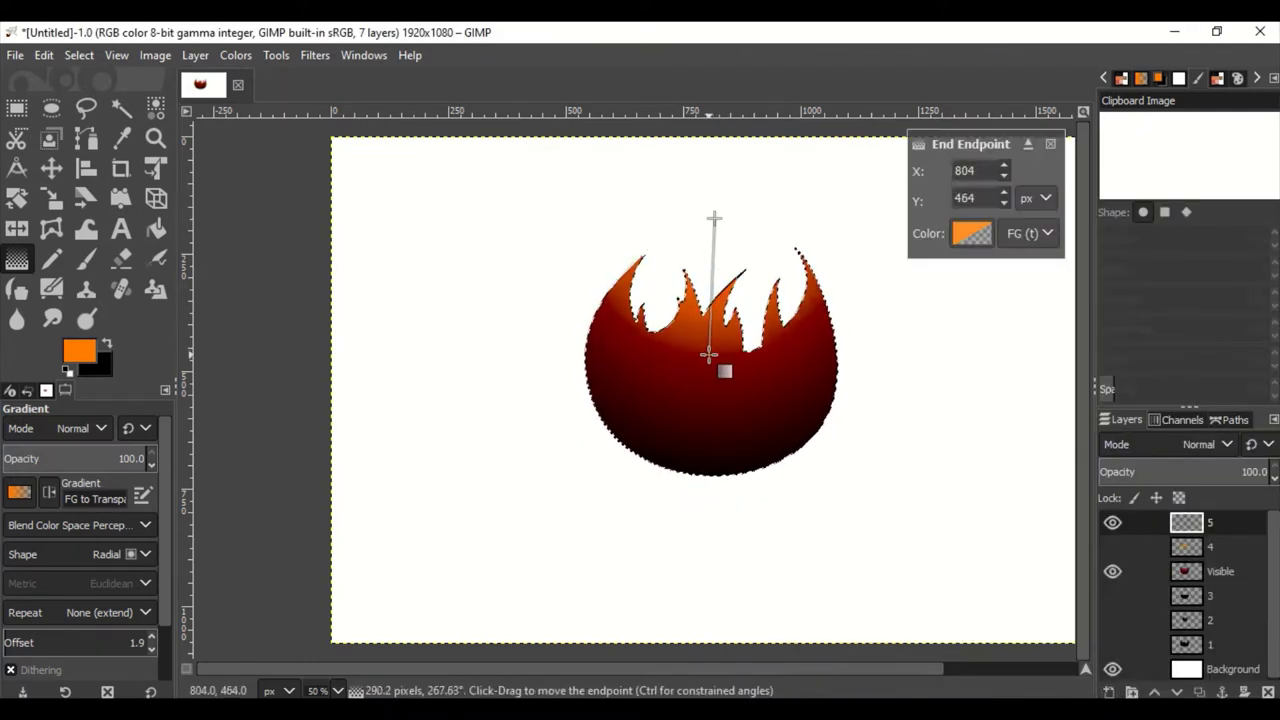
{"action": "key", "text": "Escape"}
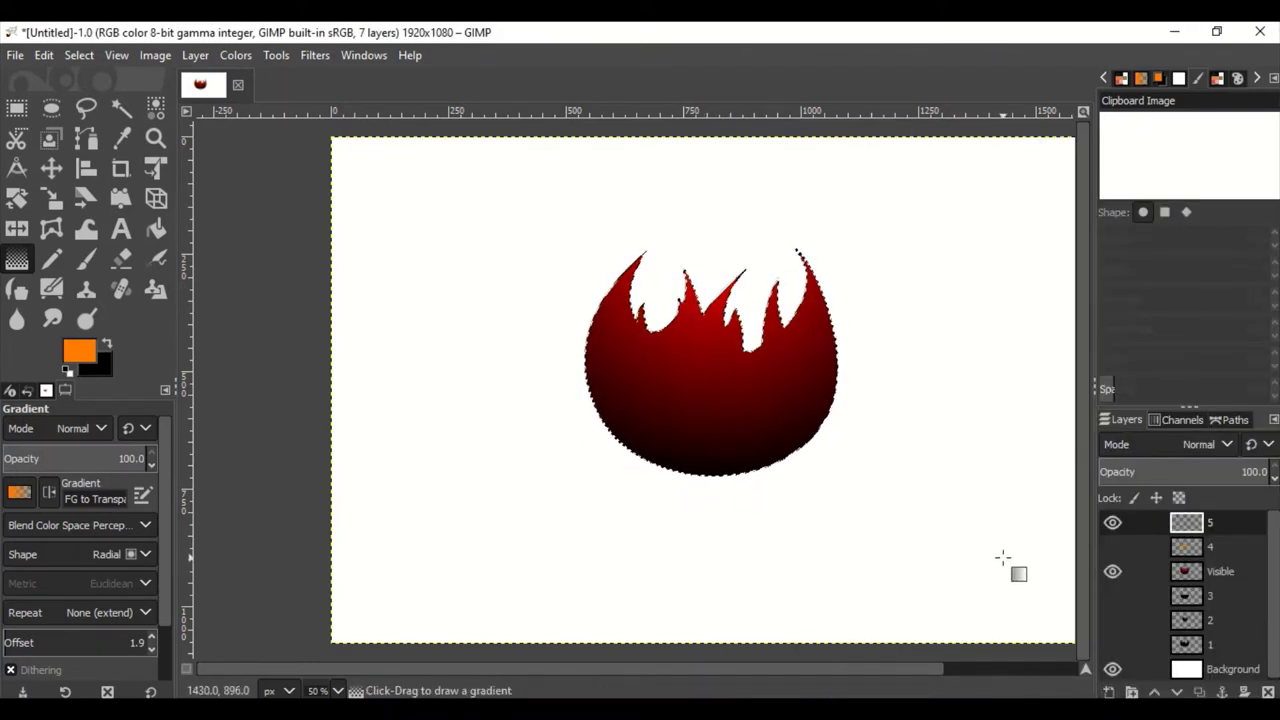
{"action": "key", "text": "m"}
{"action": "left_click_drag", "start_coordinate": [714, 397], "coordinate": [714, 397]}
Step: Scale the flame-shaped selection slightly wider and flatter and apply it
{"action": "key", "text": "shift+s"}
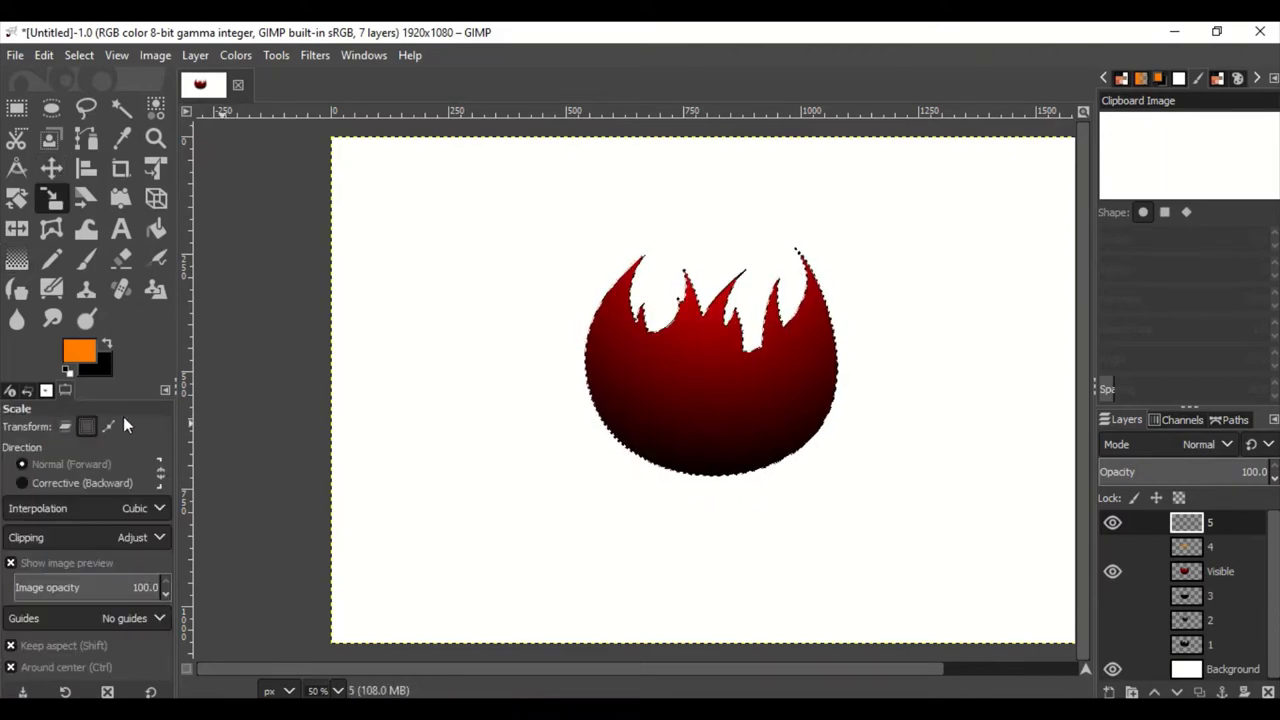
{"action": "left_click", "coordinate": [678, 278]}
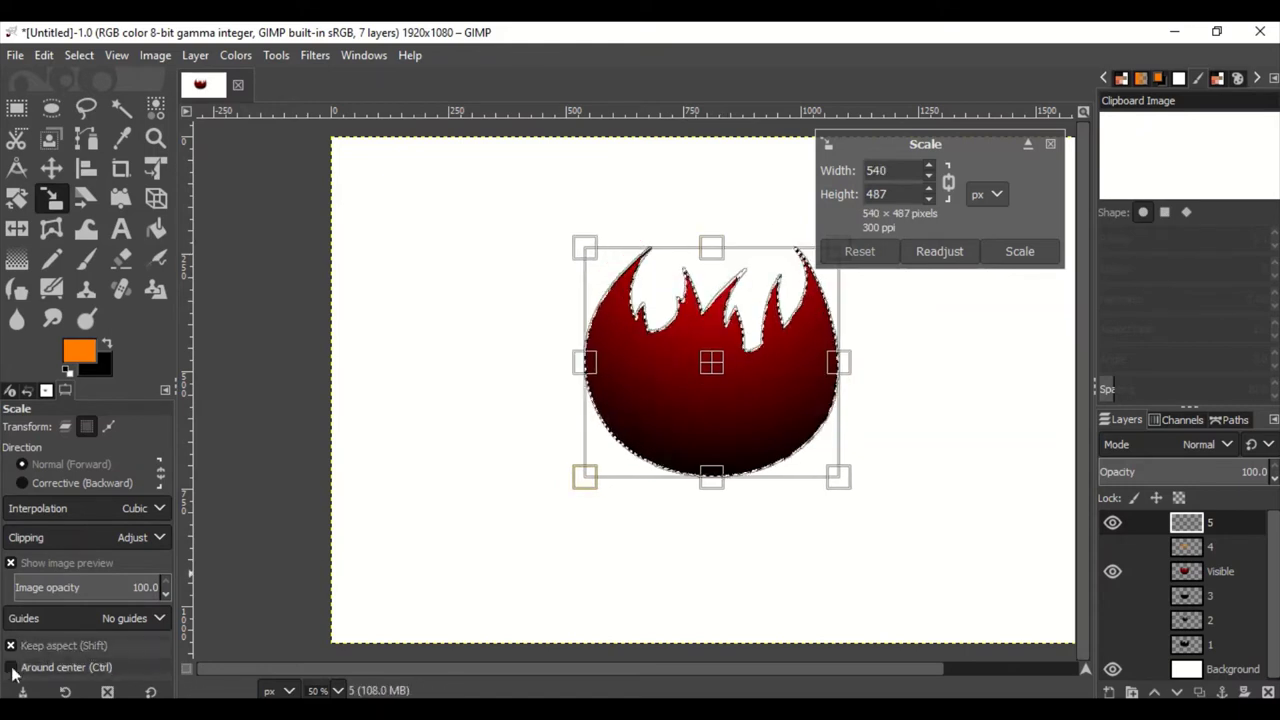
{"action": "left_click_drag", "start_coordinate": [712, 247], "coordinate": [714, 251]}
{"action": "key", "text": "ctrl+z"}
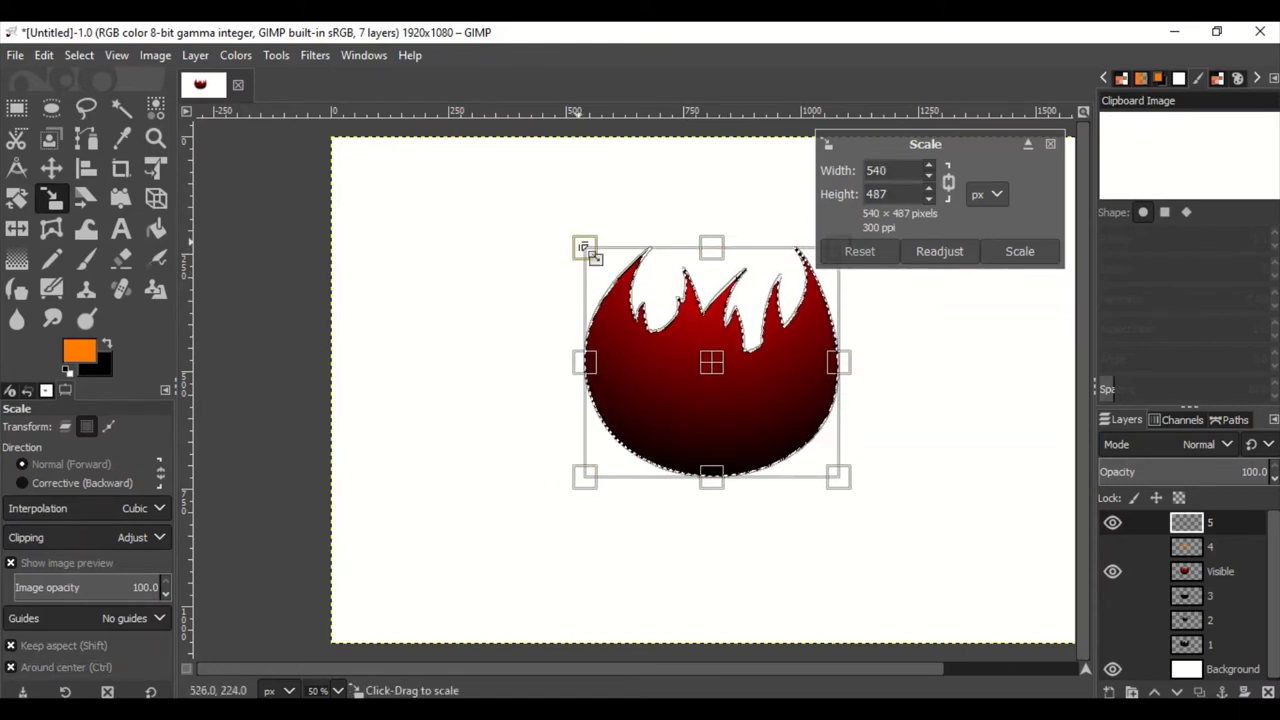
{"action": "left_click_drag", "start_coordinate": [585, 248], "coordinate": [601, 263]}
{"action": "mouse_move", "coordinate": [854, 380]}
{"action": "left_mouse_down"}
{"action": "mouse_move", "coordinate": [630, 420]}
{"action": "mouse_move", "coordinate": [573, 387]}
{"action": "left_mouse_up"}
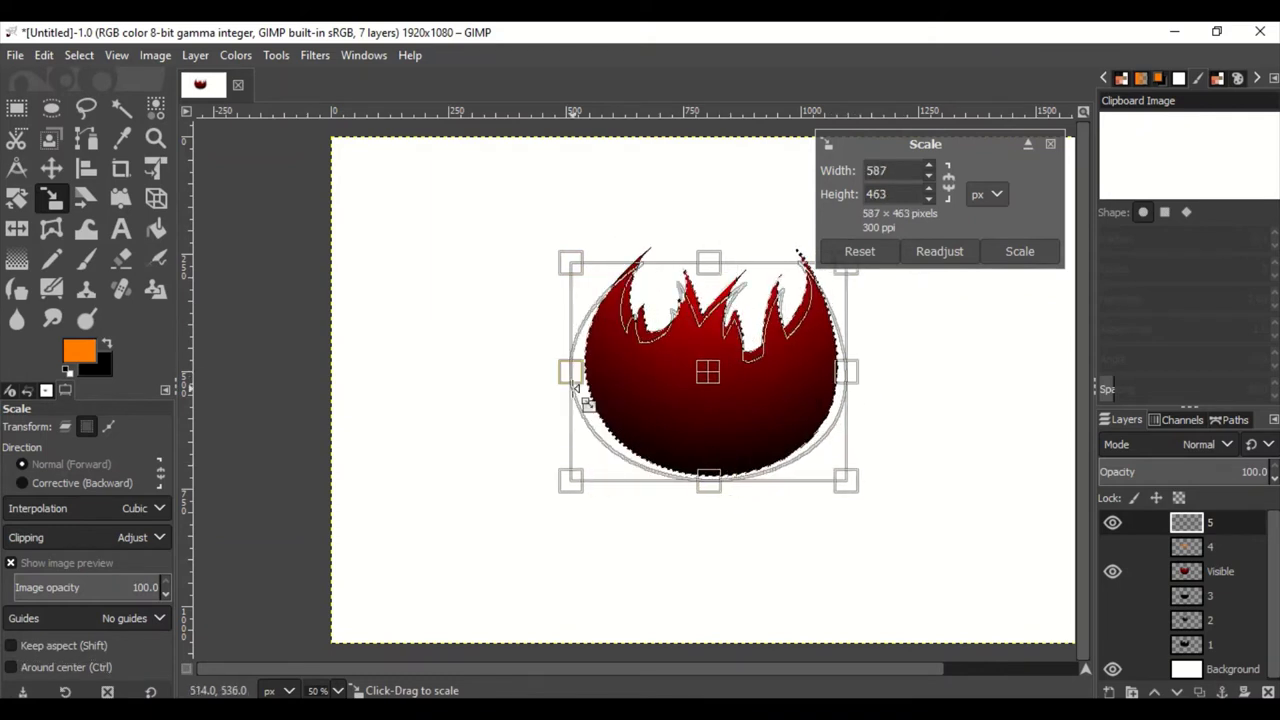
{"action": "key", "text": "Return"}
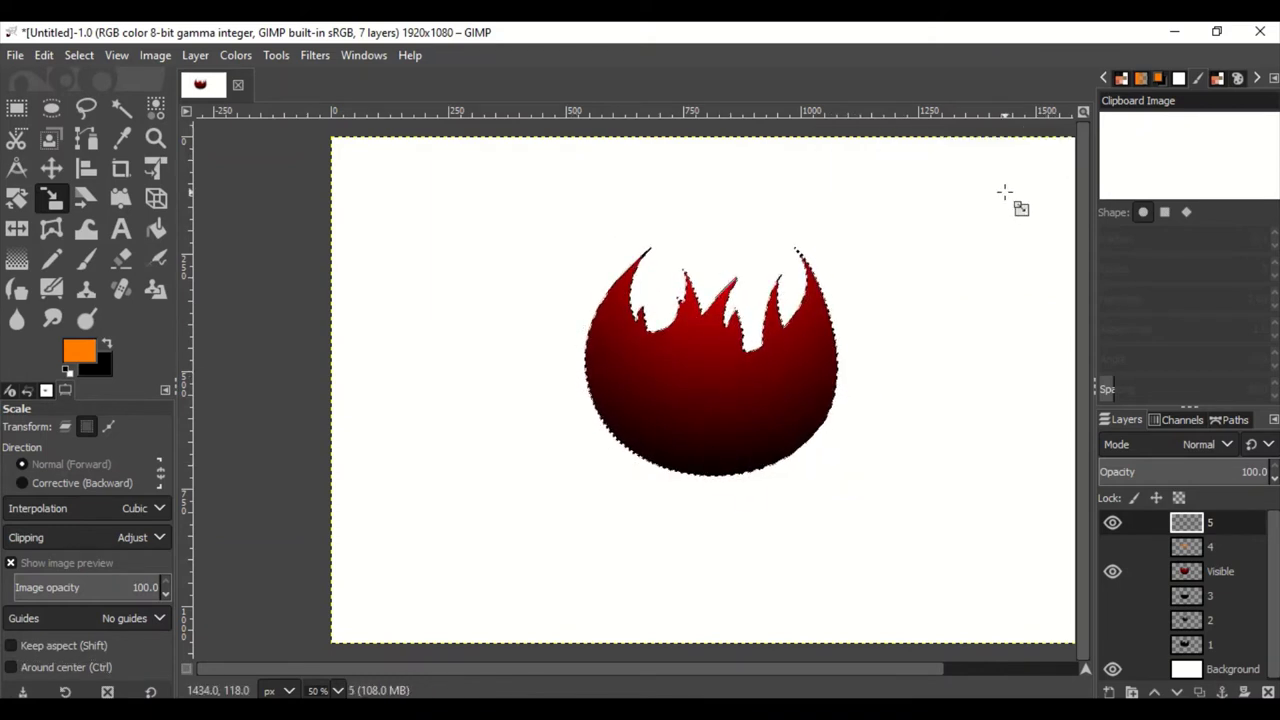
Step: Stretch the flame selection taller and fill it with an orange radial gradient
{"action": "left_click", "coordinate": [1004, 192]}
{"action": "left_click_drag", "start_coordinate": [728, 266], "coordinate": [730, 248]}
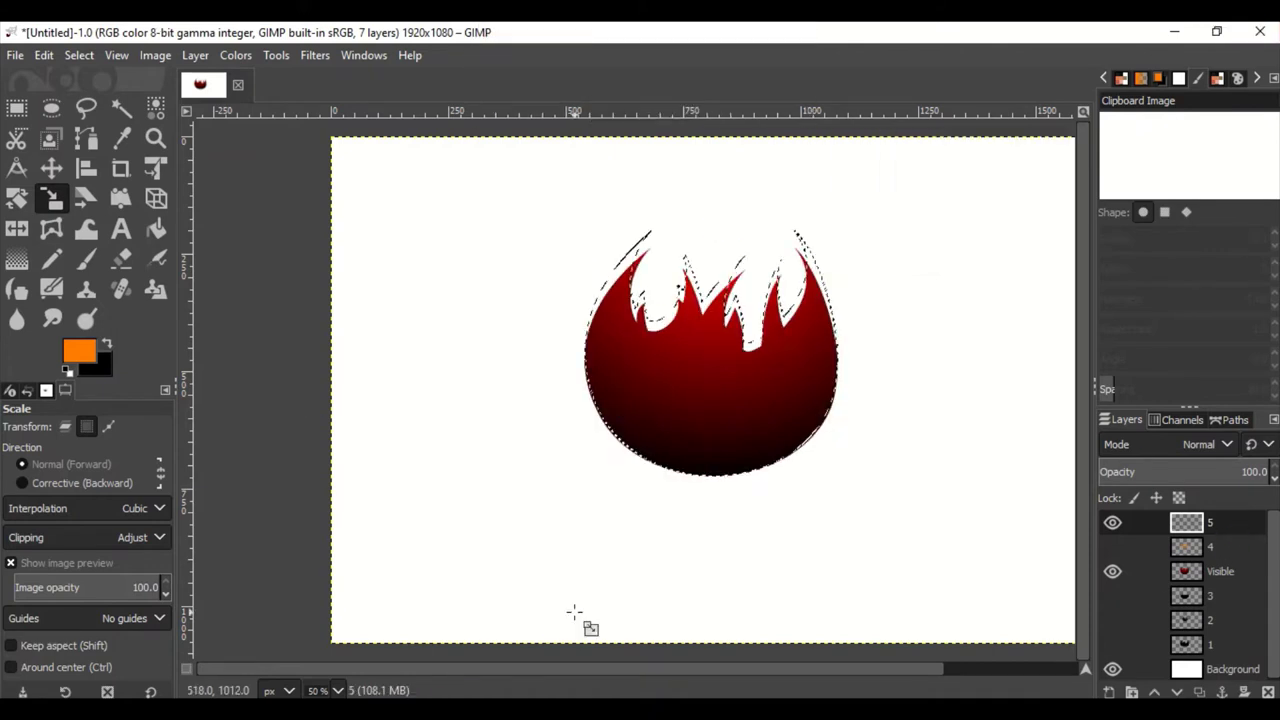
{"action": "left_click", "coordinate": [12, 260]}
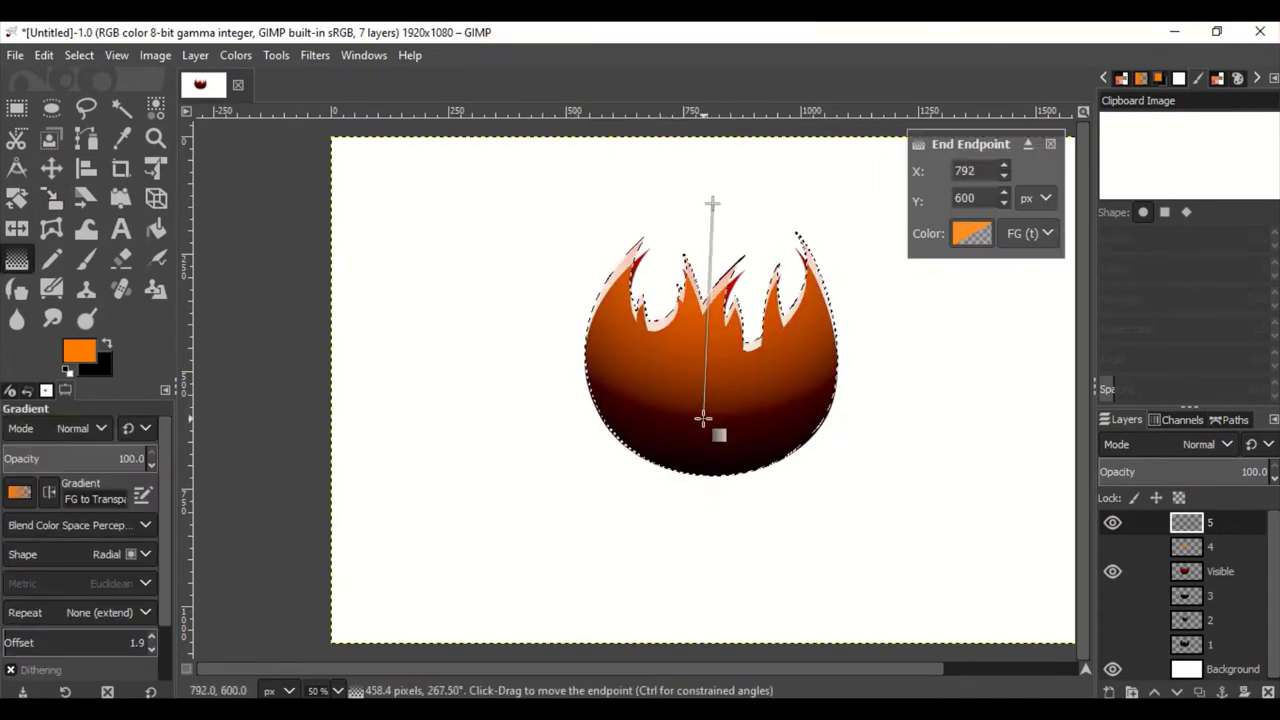
{"action": "left_click_drag", "start_coordinate": [715, 203], "coordinate": [711, 378]}
{"action": "key", "text": "Return"}
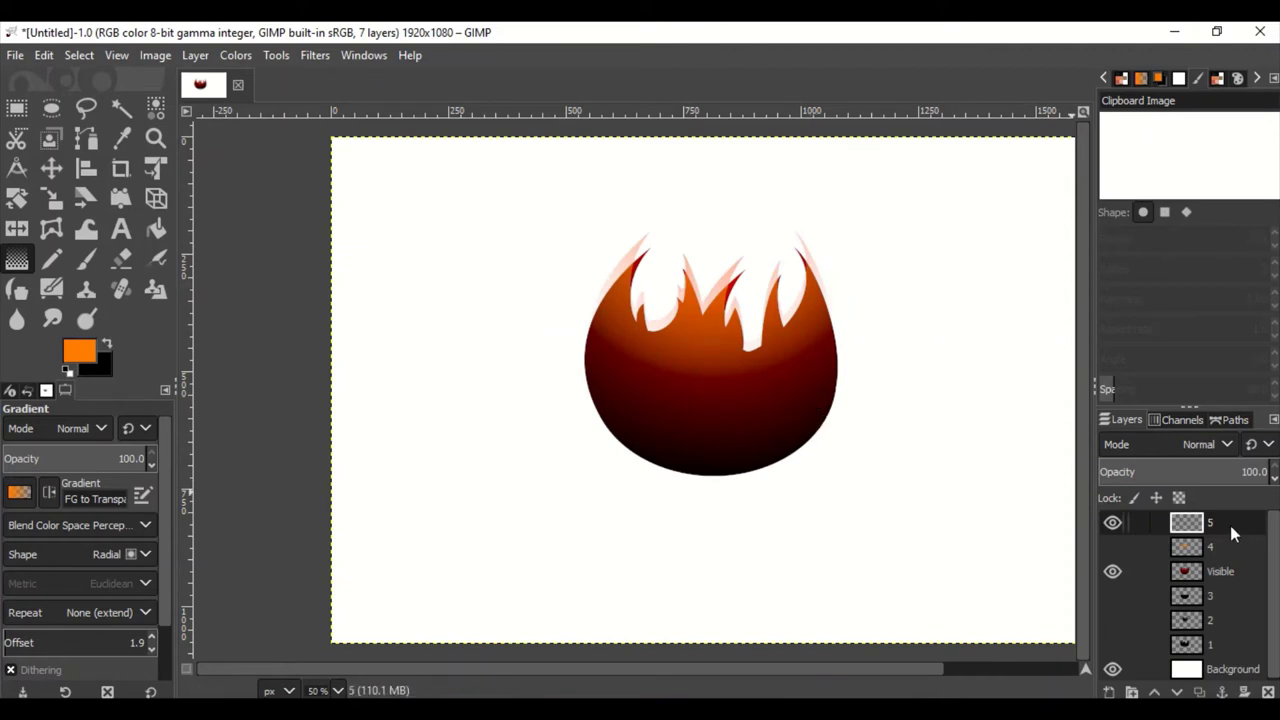
Step: Redraw the orange gradient as FG to BG (RGB), running from the flame top down
{"action": "left_click", "coordinate": [1186, 571], "text": "alt"}
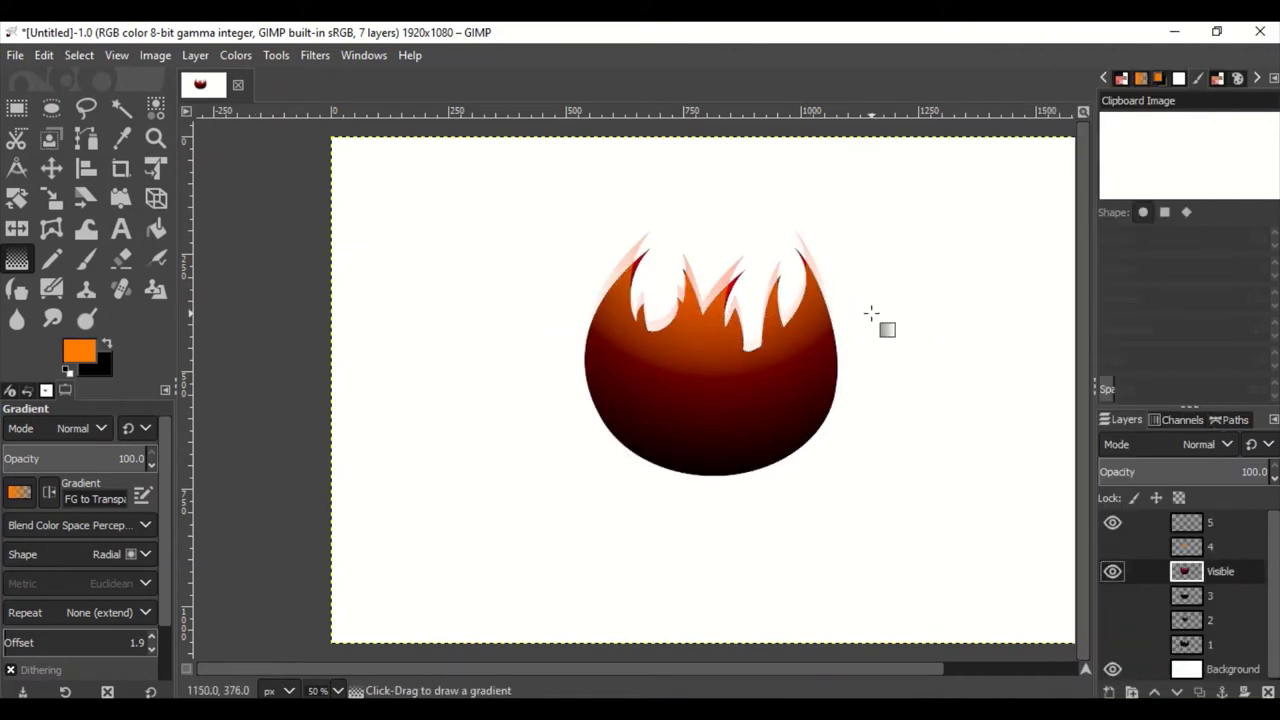
{"action": "mouse_move", "coordinate": [706, 371]}
{"action": "left_mouse_down"}
{"action": "mouse_move", "coordinate": [706, 194]}
{"action": "mouse_move", "coordinate": [708, 296]}
{"action": "left_mouse_up"}
{"action": "left_click_drag", "start_coordinate": [731, 241], "coordinate": [708, 362]}
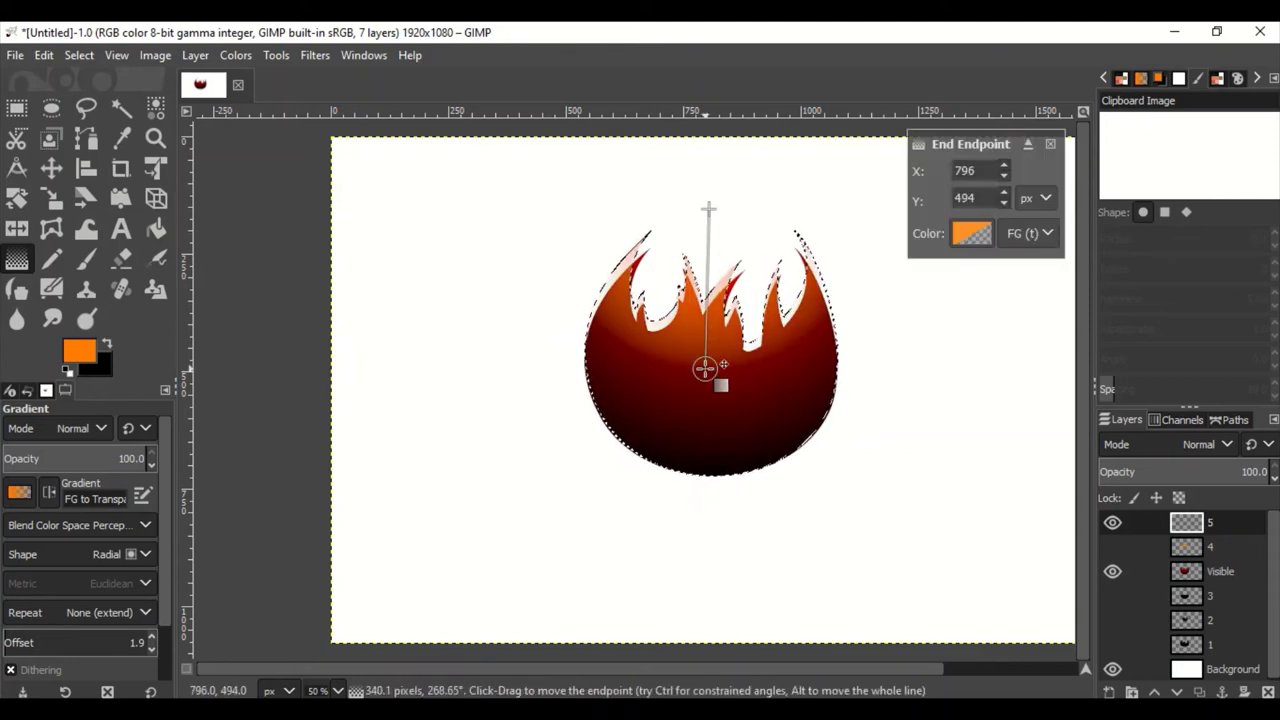
{"action": "left_click", "coordinate": [18, 491]}
{"action": "left_click", "coordinate": [60, 311]}
{"action": "mouse_move", "coordinate": [710, 218]}
{"action": "left_mouse_down"}
{"action": "mouse_move", "coordinate": [749, 237]}
{"action": "mouse_move", "coordinate": [719, 174]}
{"action": "left_mouse_up"}
{"action": "mouse_move", "coordinate": [703, 381]}
{"action": "left_mouse_down"}
{"action": "mouse_move", "coordinate": [697, 571]}
{"action": "mouse_move", "coordinate": [715, 661]}
{"action": "left_mouse_up"}
{"action": "key", "text": "Return"}
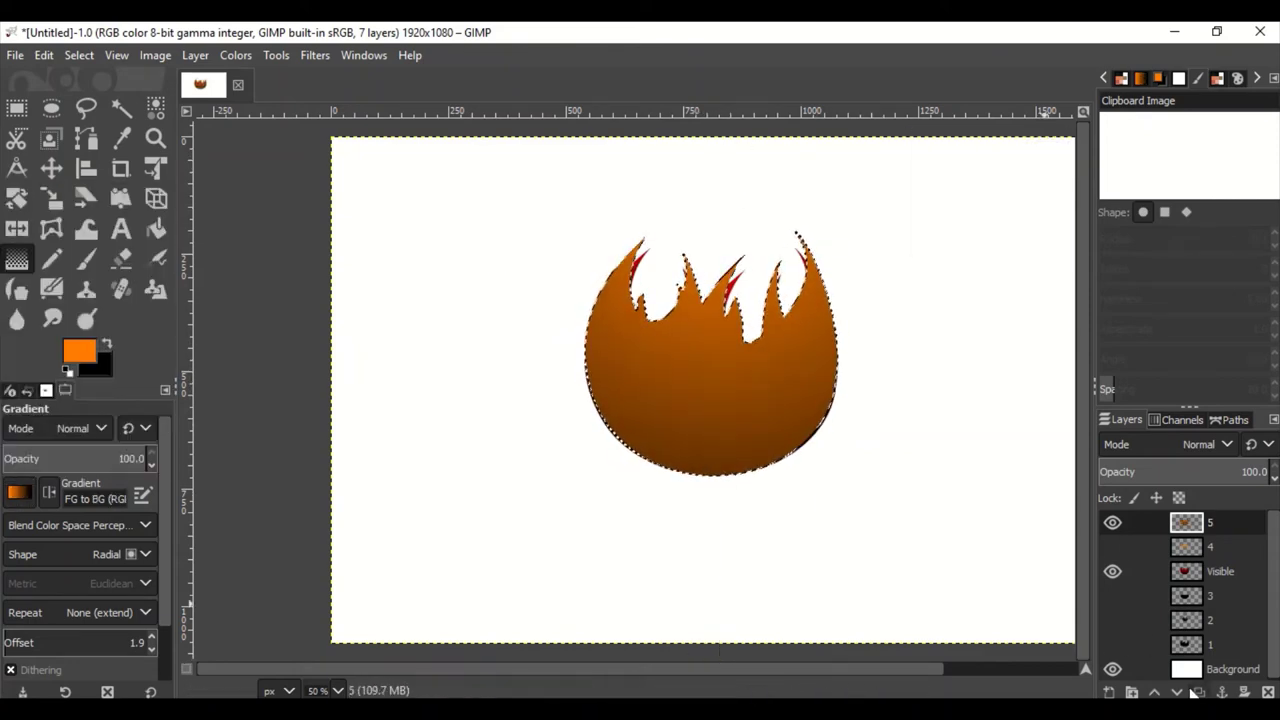
Step: Move layer 5 below the Visible layer, clear the selection, and keep Normal mode
{"action": "left_click_drag", "start_coordinate": [1186, 522], "coordinate": [1186, 583]}
{"action": "left_click", "coordinate": [1185, 443]}
{"action": "key", "text": "Escape"}
{"action": "key", "text": "ctrl+shift+a"}
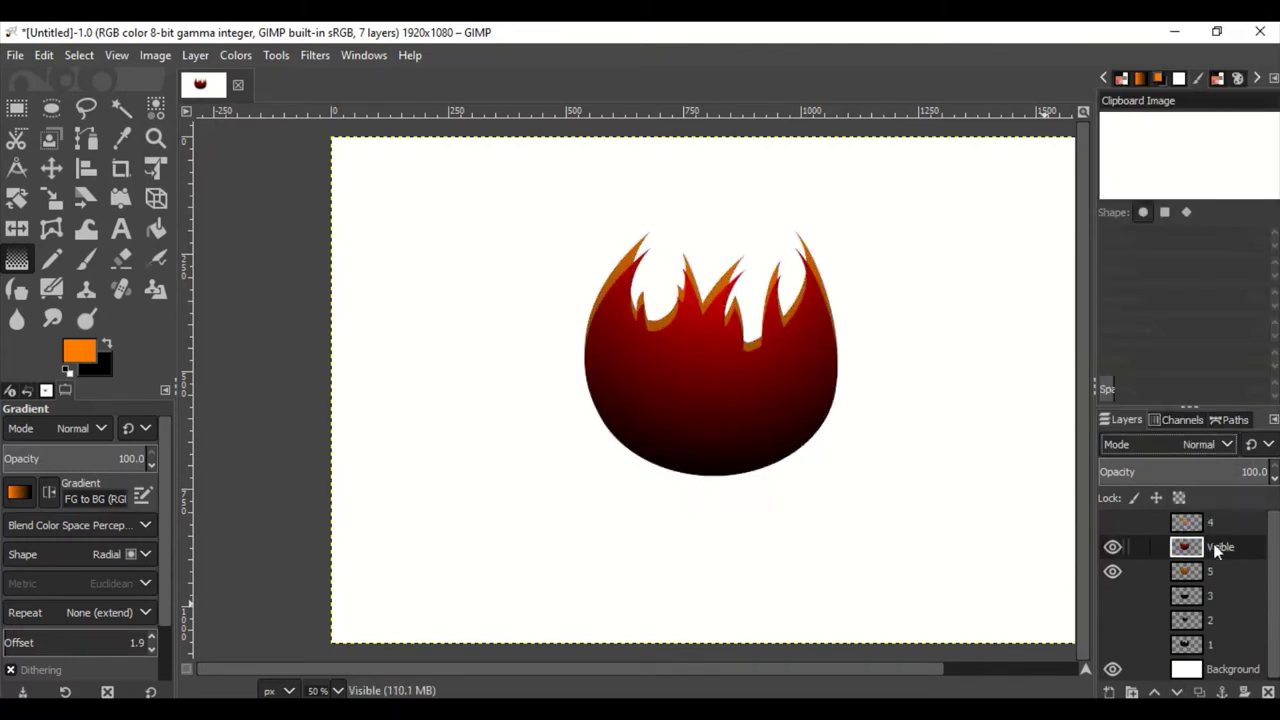
{"action": "left_click", "coordinate": [1200, 444]}
{"action": "left_click", "coordinate": [1198, 331]}
{"action": "key", "text": "ctrl+z"}
Step: Try layer 5 above the Visible layer with Multiply, then Dodge blending
{"action": "left_click_drag", "start_coordinate": [1147, 568], "coordinate": [1150, 540]}
{"action": "left_click", "coordinate": [1211, 443]}
{"action": "left_click", "coordinate": [1128, 335]}
{"action": "left_click", "coordinate": [1177, 443]}
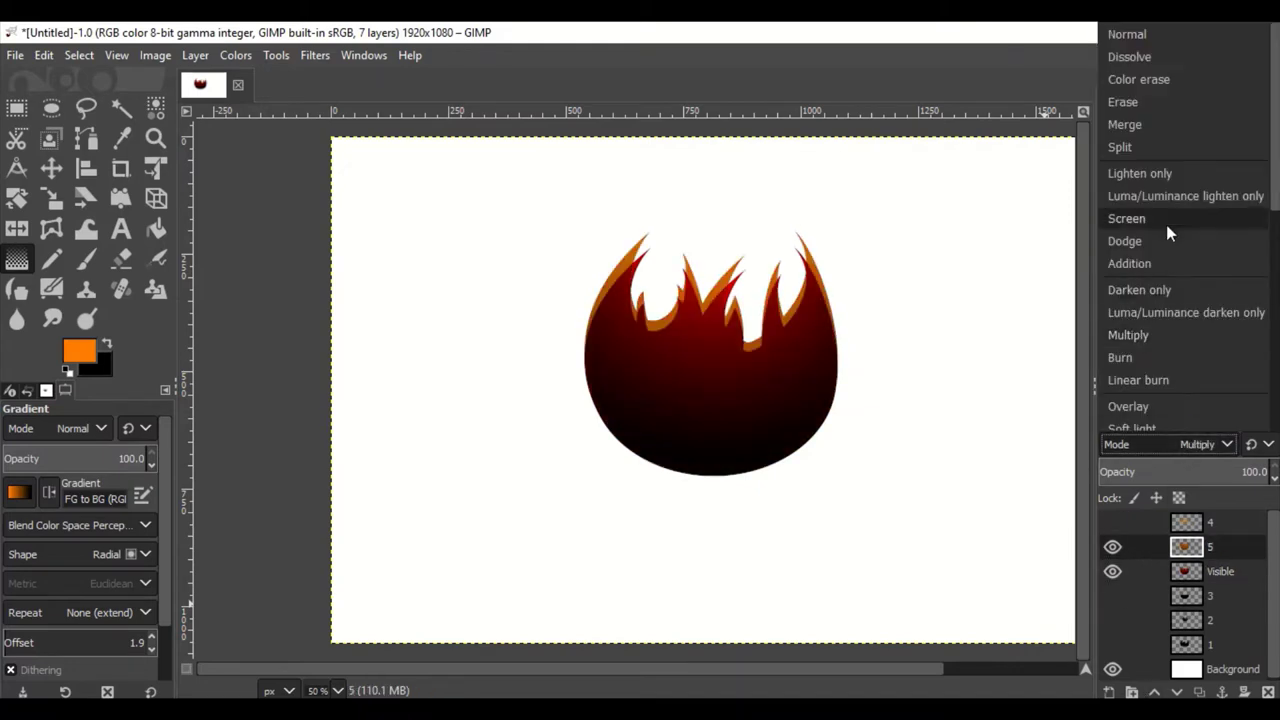
{"action": "left_click", "coordinate": [1167, 240]}
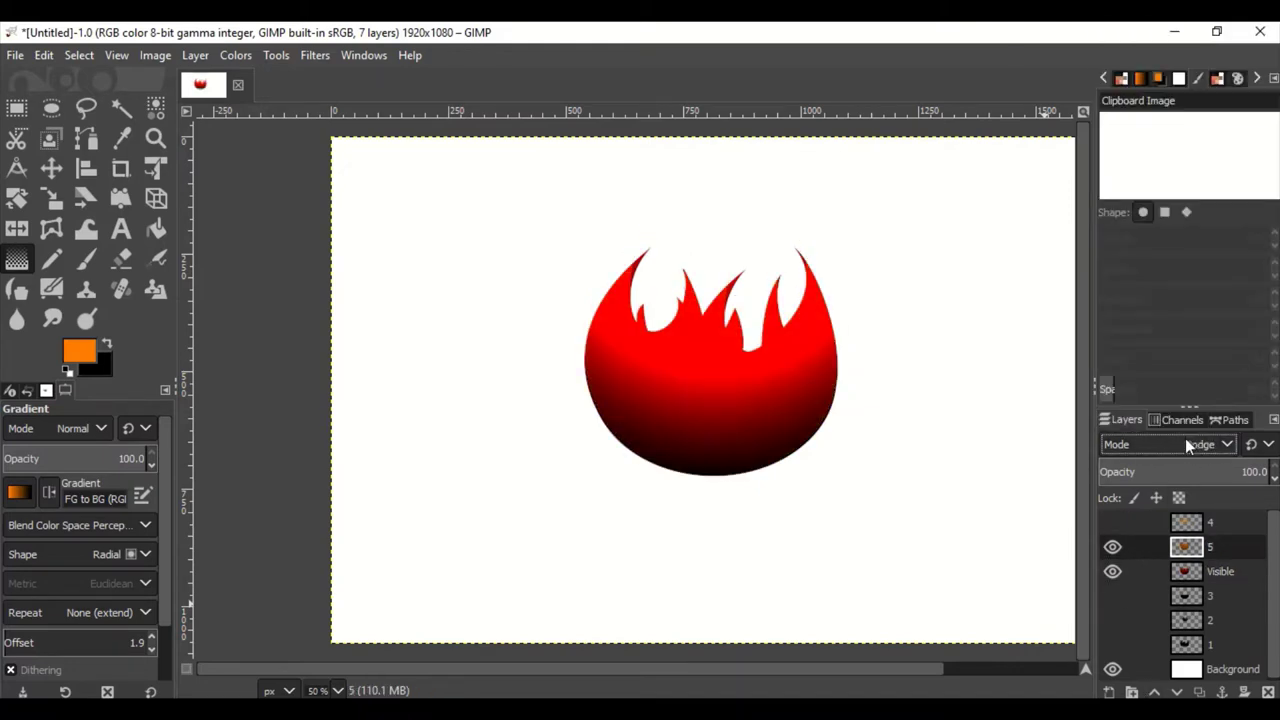
Step: Return layer 5 to Normal blending and put it back beneath the Visible layer
{"action": "scroll", "coordinate": [1187, 444], "scroll_direction": "down", "scroll_amount": 4}
{"action": "scroll", "coordinate": [1187, 444], "scroll_direction": "down", "scroll_amount": 2}
{"action": "scroll", "coordinate": [1187, 444], "scroll_direction": "down", "scroll_amount": 3}
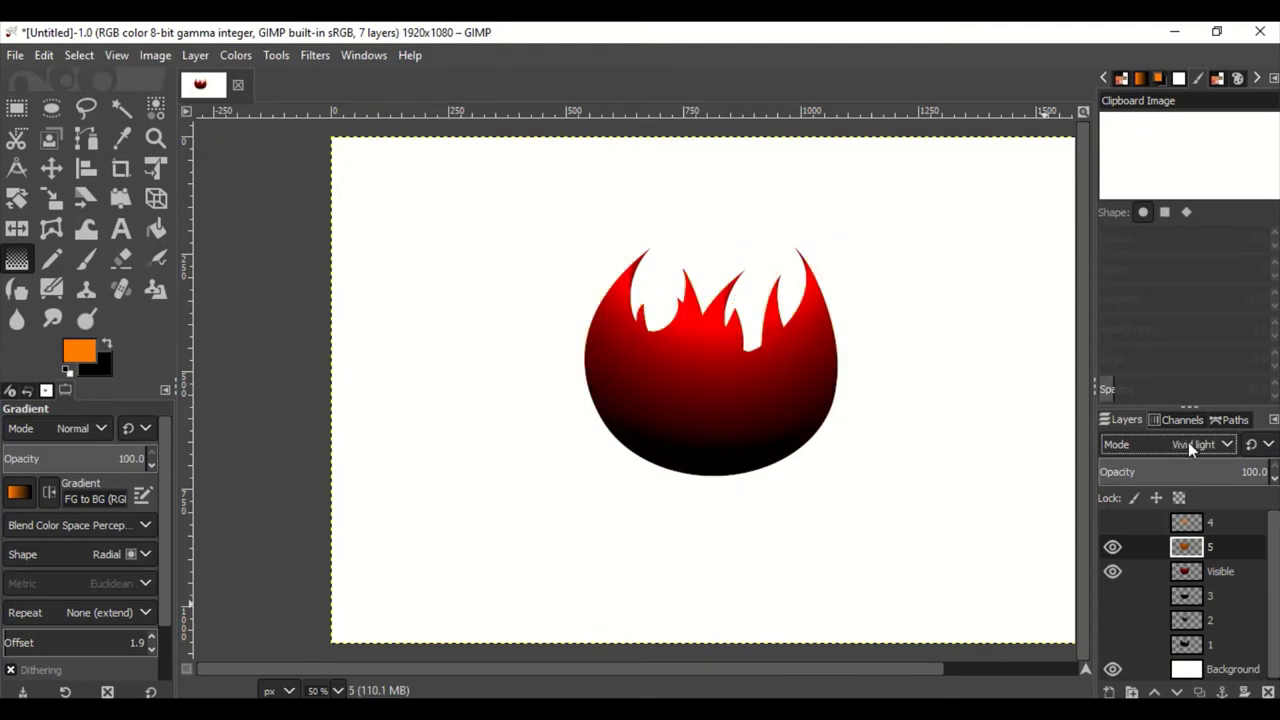
{"action": "scroll", "coordinate": [1188, 442], "scroll_direction": "down", "scroll_amount": 3}
{"action": "scroll", "coordinate": [1190, 439], "scroll_direction": "down", "scroll_amount": 3}
{"action": "scroll", "coordinate": [1190, 439], "scroll_direction": "down", "scroll_amount": 2}
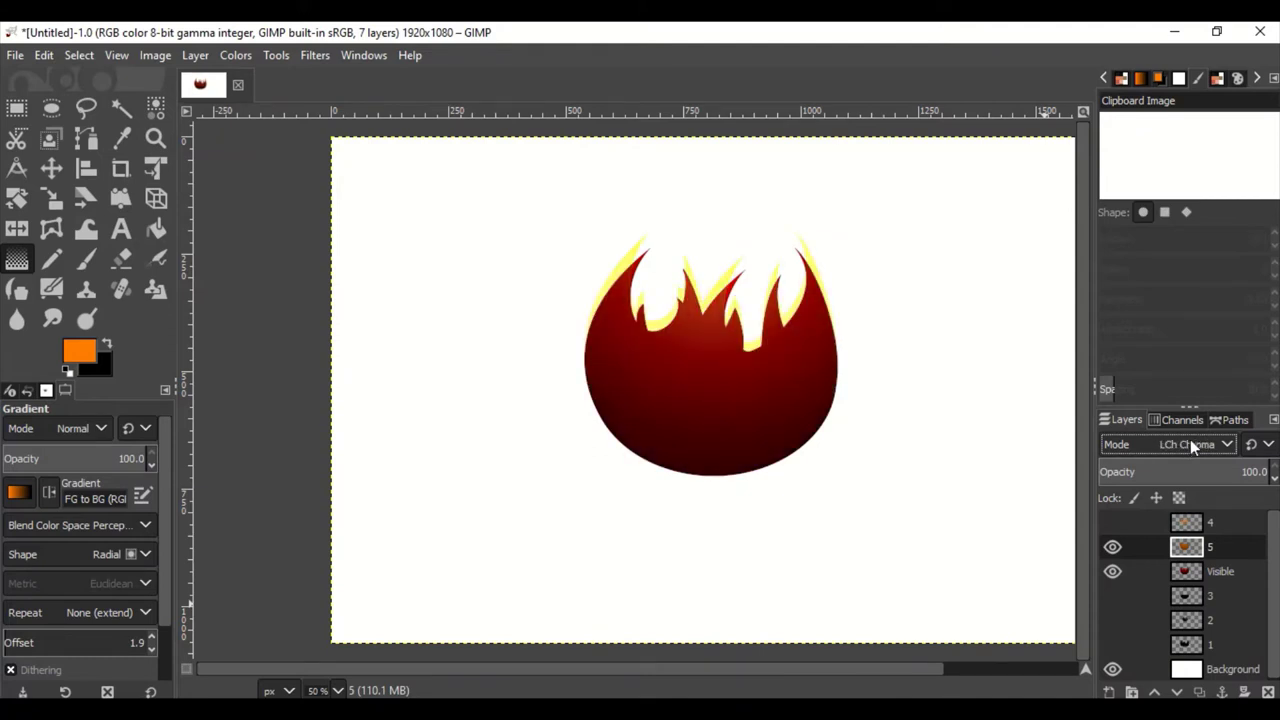
{"action": "left_click", "coordinate": [1190, 441]}
{"action": "left_click", "coordinate": [1176, 692]}
Step: Make the Visible layer active and browse its blend mode options
{"action": "left_click", "coordinate": [1220, 547]}
{"action": "scroll", "coordinate": [1200, 443], "scroll_direction": "down", "scroll_amount": 1}
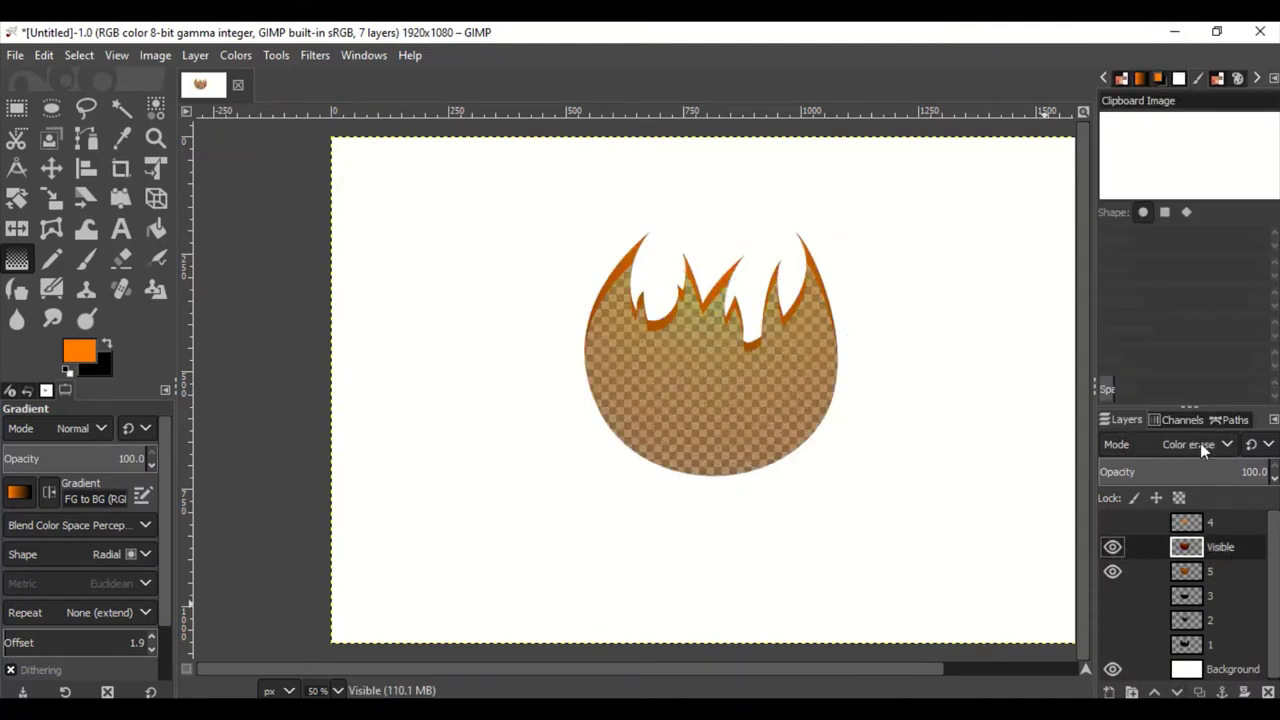
{"action": "scroll", "coordinate": [1200, 443], "scroll_direction": "down", "scroll_amount": 2}
{"action": "scroll", "coordinate": [1200, 443], "scroll_direction": "down", "scroll_amount": 2}
{"action": "scroll", "coordinate": [1200, 443], "scroll_direction": "down", "scroll_amount": 4}
{"action": "scroll", "coordinate": [1200, 443], "scroll_direction": "down", "scroll_amount": 3}
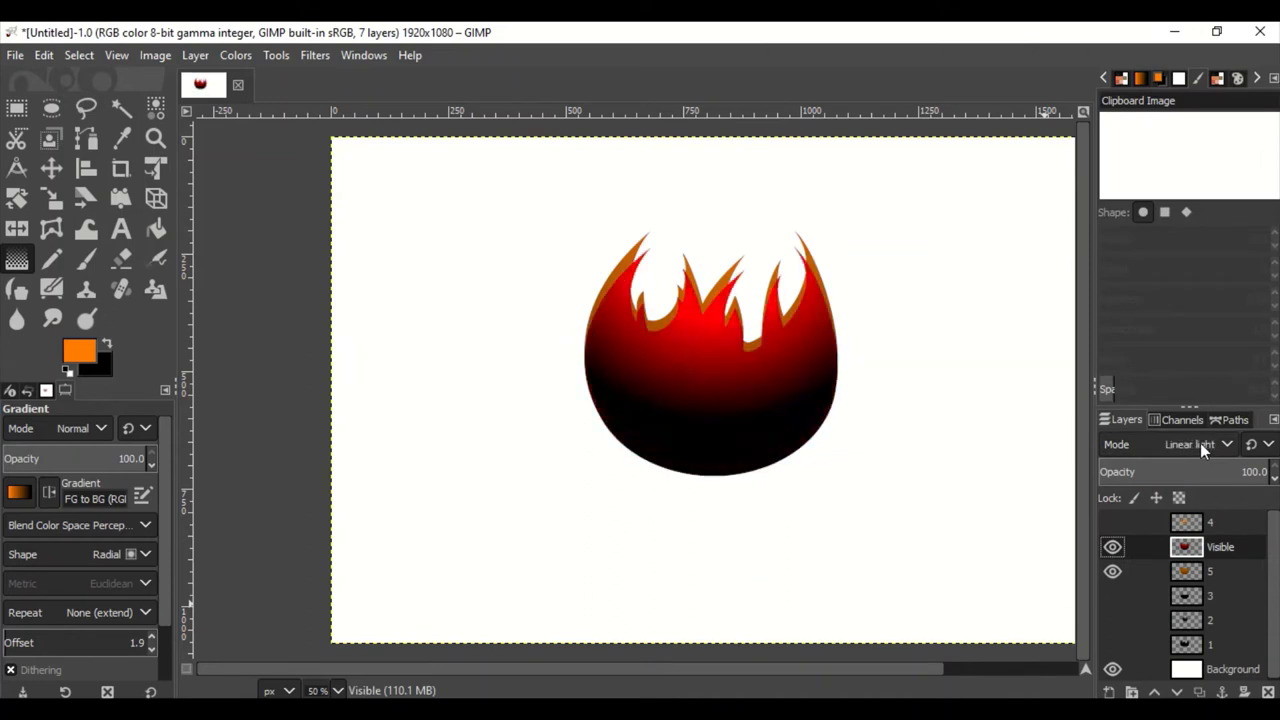
{"action": "scroll", "coordinate": [1200, 443], "scroll_direction": "down", "scroll_amount": 2}
{"action": "scroll", "coordinate": [1200, 443], "scroll_direction": "down", "scroll_amount": 4}
{"action": "scroll", "coordinate": [1200, 443], "scroll_direction": "down", "scroll_amount": 4}
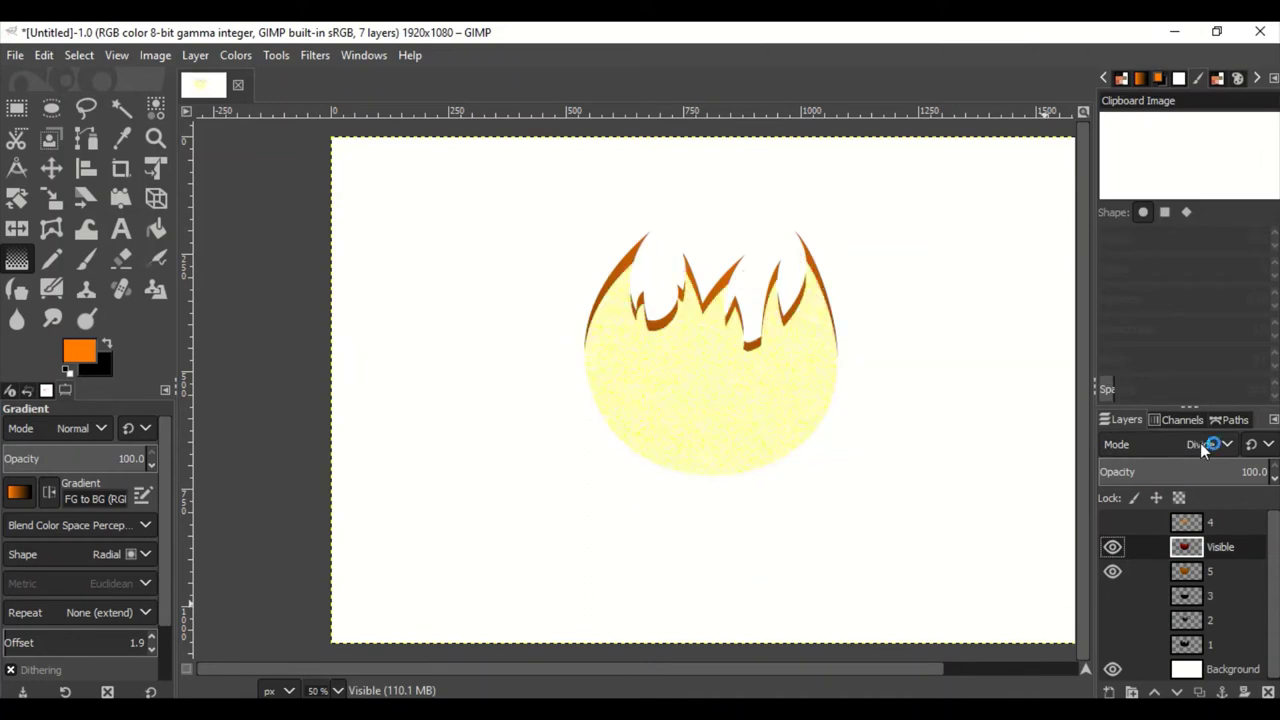
{"action": "scroll", "coordinate": [1200, 443], "scroll_direction": "down", "scroll_amount": 2}
{"action": "scroll", "coordinate": [1200, 443], "scroll_direction": "down", "scroll_amount": 2}
Step: Set the Visible layer to Normal and try moving it above and below layer 5
{"action": "left_click", "coordinate": [1200, 443]}
{"action": "left_click", "coordinate": [1150, 36]}
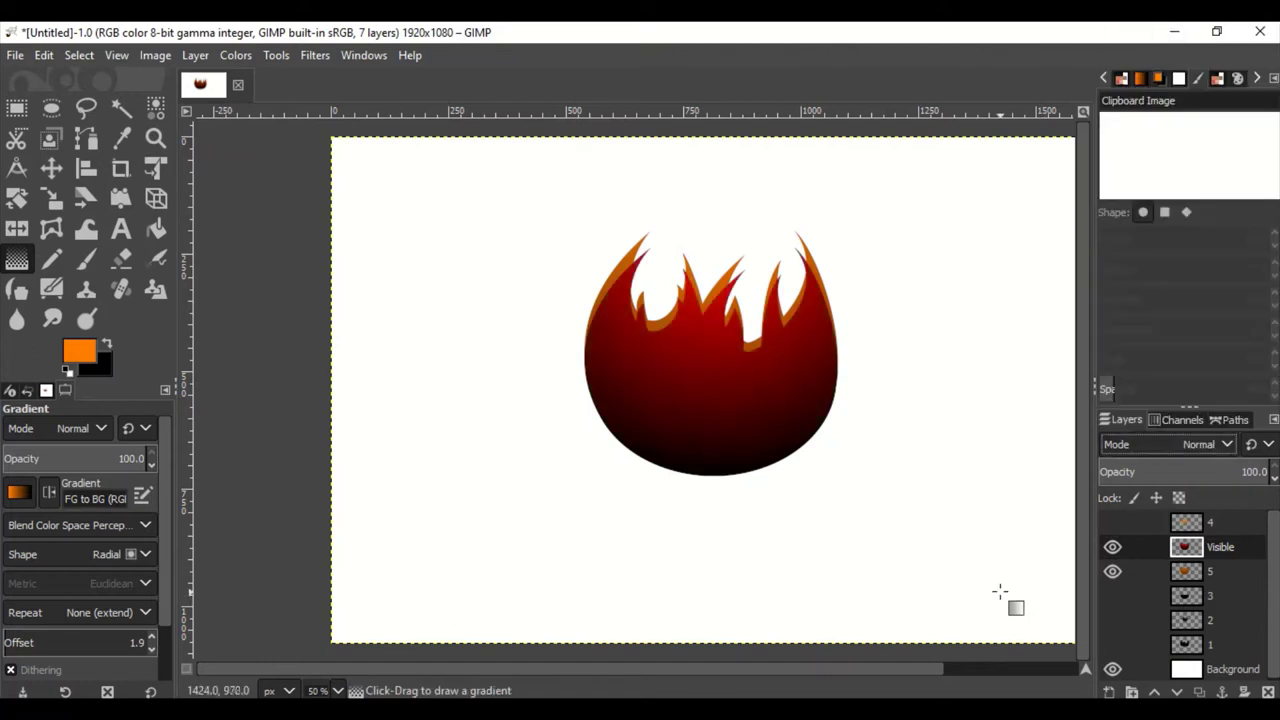
{"action": "left_click_drag", "start_coordinate": [1207, 652], "coordinate": [1185, 640]}
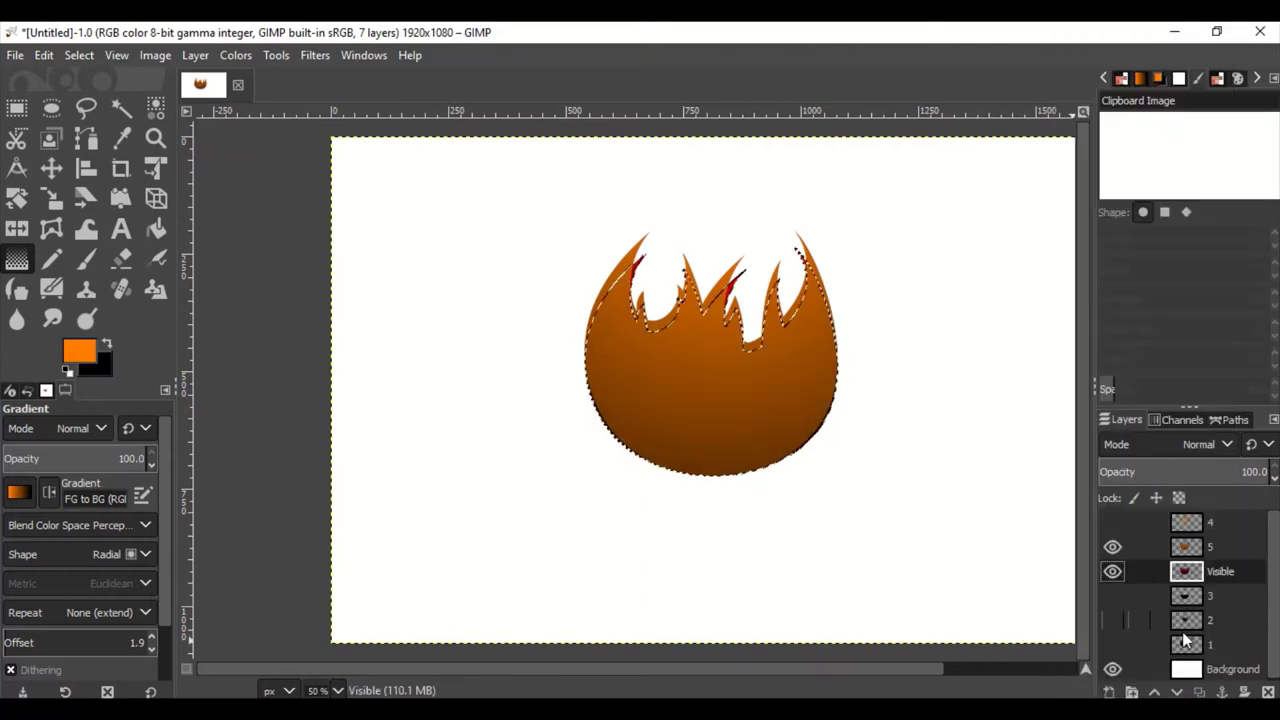
{"action": "left_click_drag", "start_coordinate": [1208, 520], "coordinate": [1208, 530]}
{"action": "key", "text": "ctrl+z"}
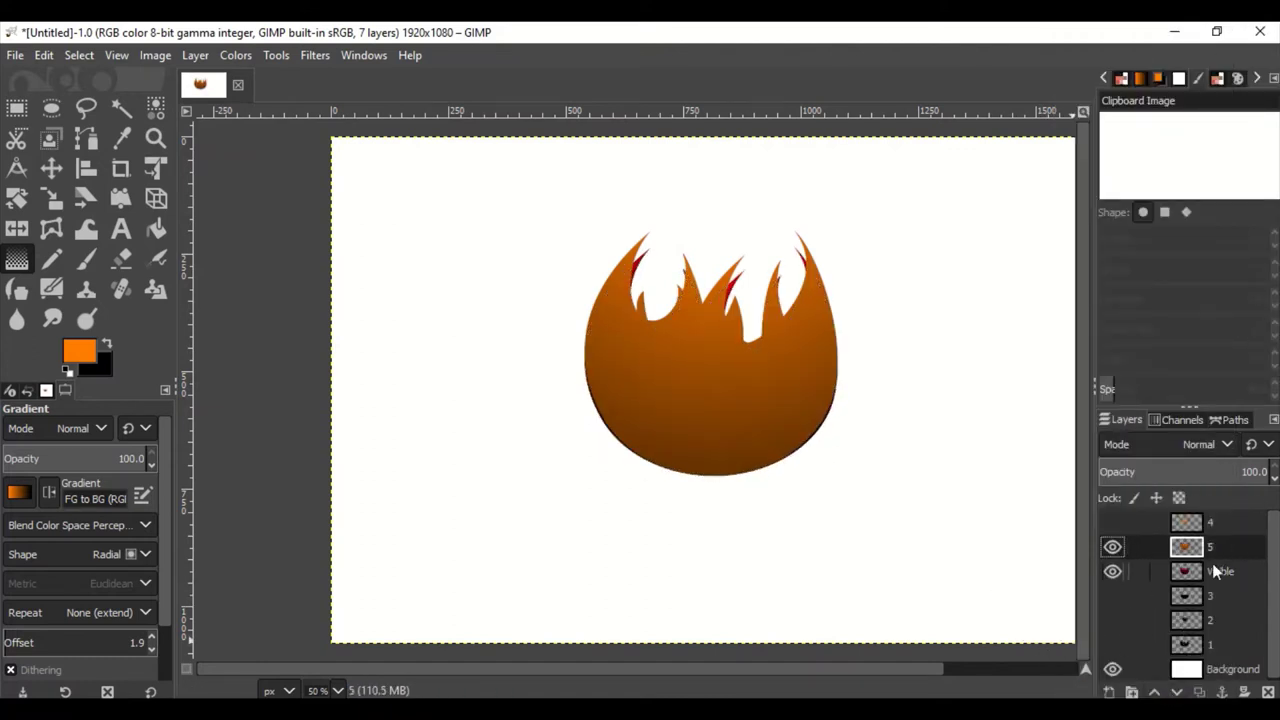
{"action": "left_click", "coordinate": [1154, 692]}
Step: Show layer 4, test it above the Visible layer, and leave it beneath
{"action": "left_click", "coordinate": [1112, 523]}
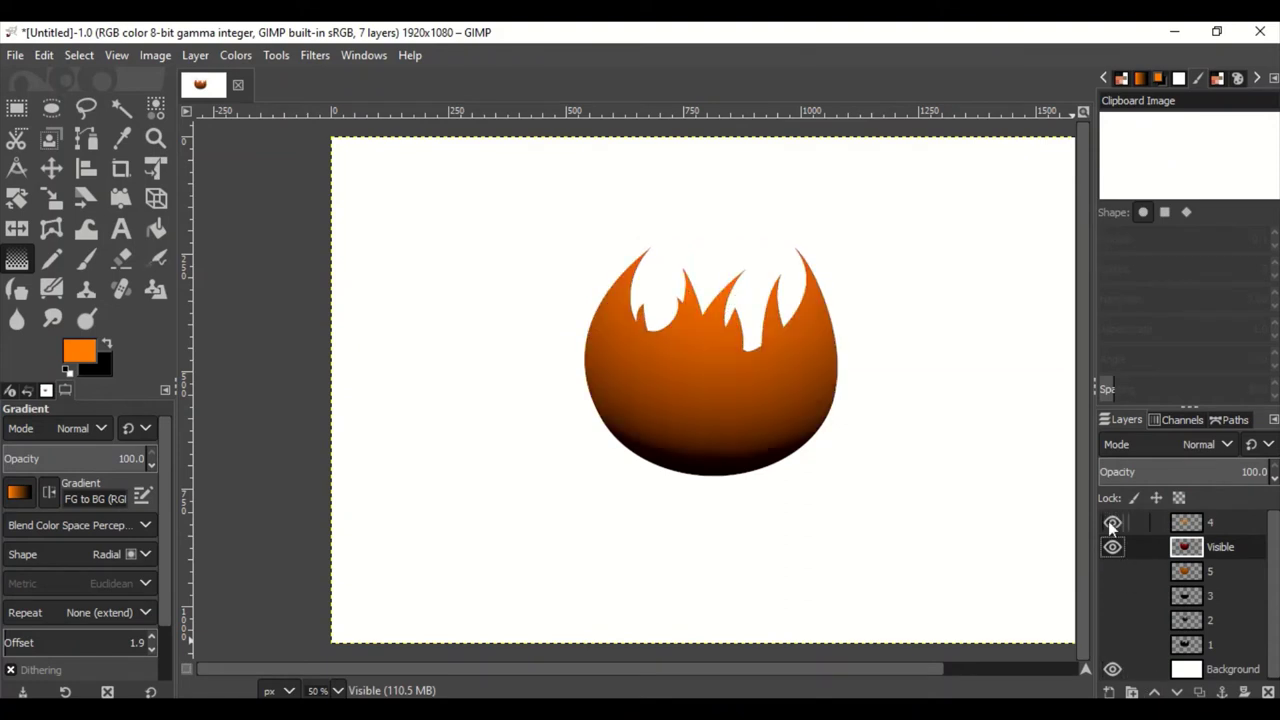
{"action": "left_click", "coordinate": [1210, 522]}
{"action": "left_click", "coordinate": [1176, 692]}
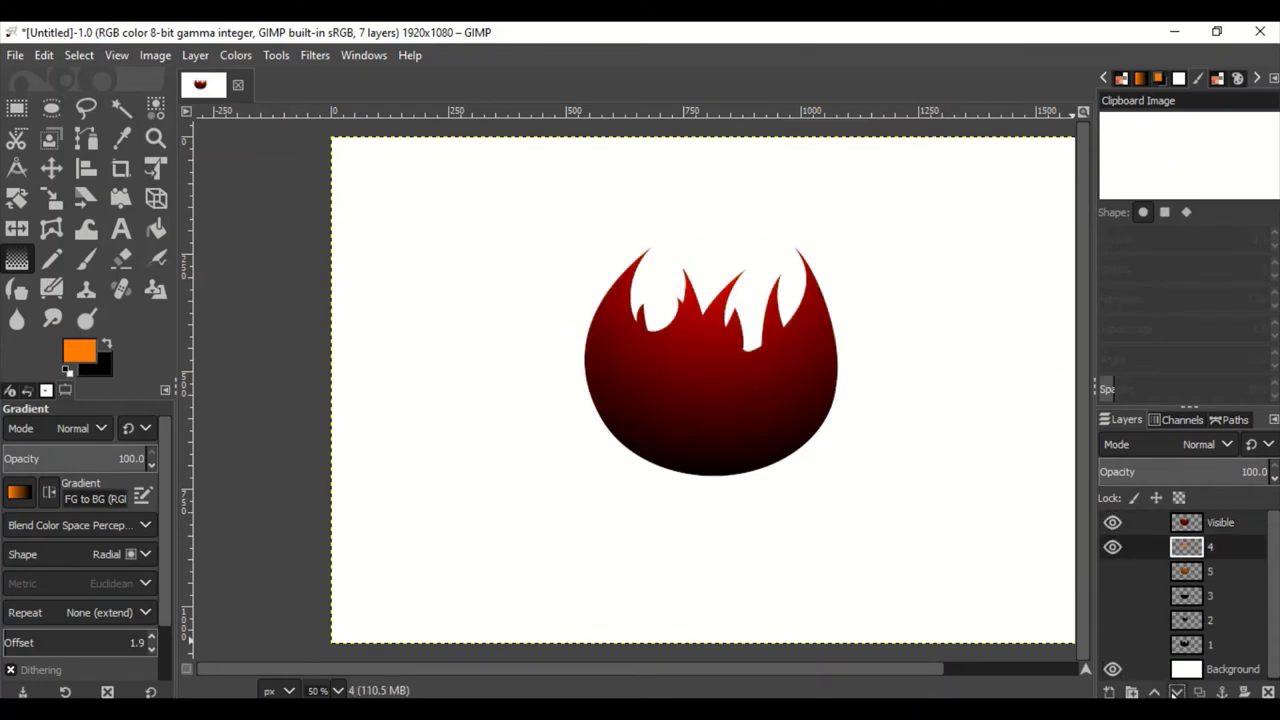
{"action": "left_click", "coordinate": [1154, 692]}
{"action": "scroll", "coordinate": [1215, 445], "scroll_direction": "down", "scroll_amount": 1}
{"action": "scroll", "coordinate": [1215, 445], "scroll_direction": "down", "scroll_amount": 5}
{"action": "scroll", "coordinate": [1215, 445], "scroll_direction": "down", "scroll_amount": 1}
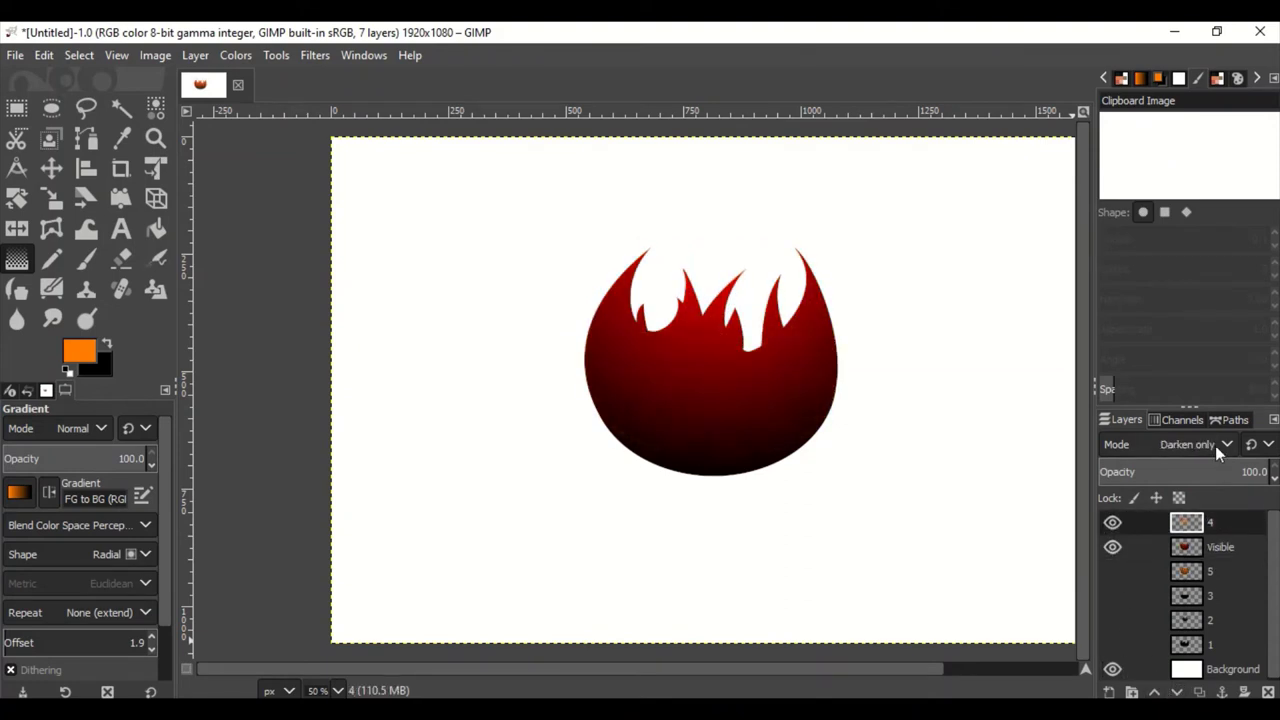
{"action": "scroll", "coordinate": [1215, 445], "scroll_direction": "down", "scroll_amount": 6}
{"action": "scroll", "coordinate": [1215, 445], "scroll_direction": "down", "scroll_amount": 8}
{"action": "scroll", "coordinate": [1215, 445], "scroll_direction": "up", "scroll_amount": 20}
{"action": "left_click", "coordinate": [1176, 692]}
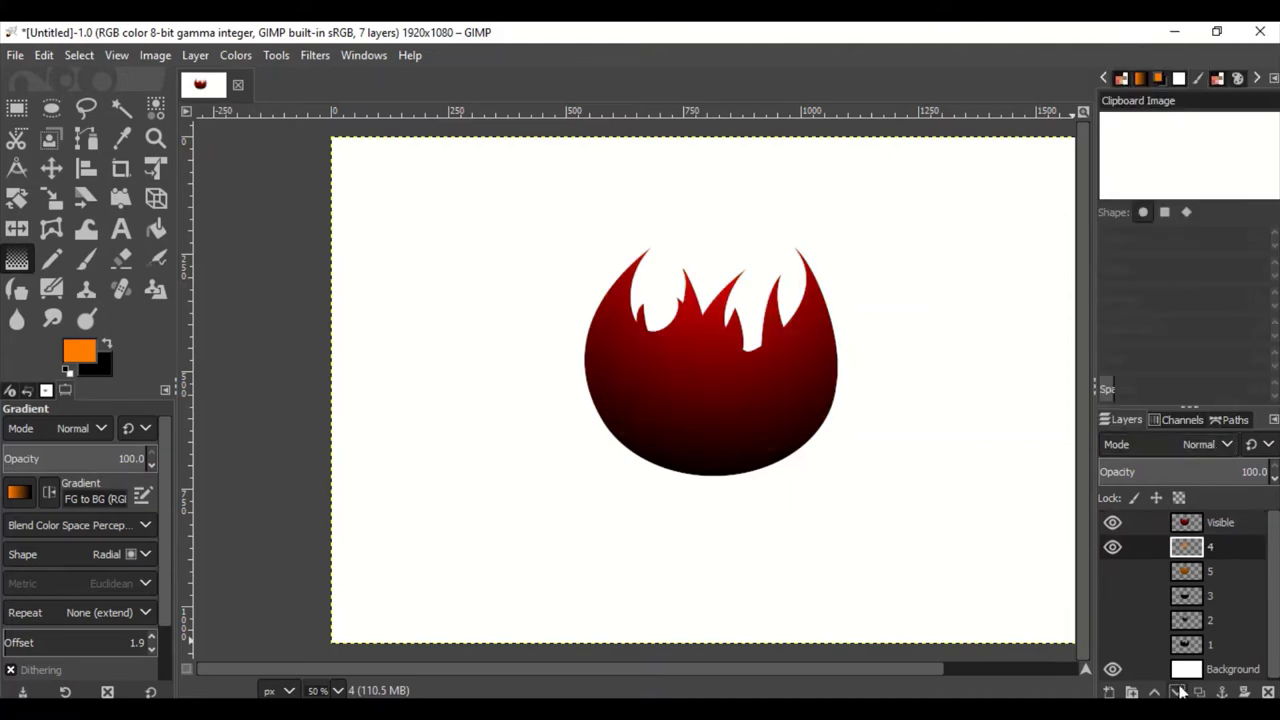
Step: Hide all layers except 3 and 1, then create a New from Visible layer
{"action": "left_click", "coordinate": [1113, 548], "text": "shift"}
{"action": "left_click", "coordinate": [1113, 596], "text": "shift"}
{"action": "left_click", "coordinate": [1113, 644]}
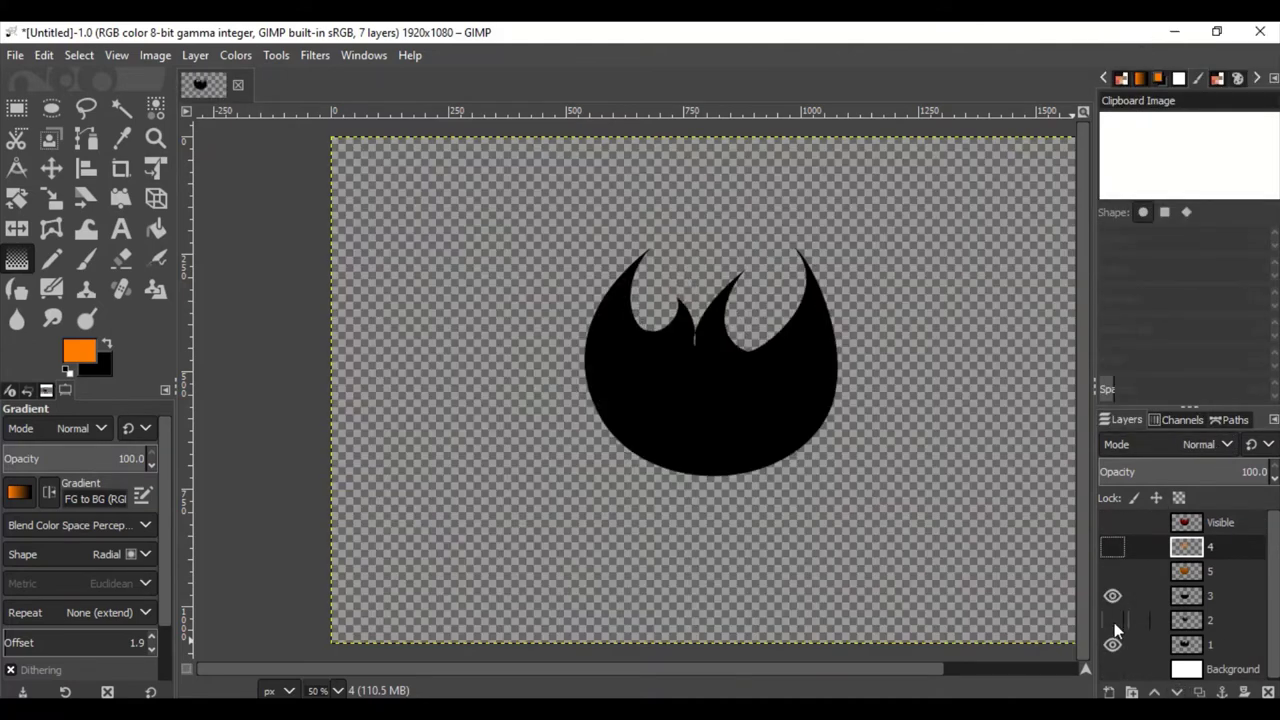
{"action": "right_click", "coordinate": [1165, 620]}
{"action": "left_click", "coordinate": [1115, 177]}
Step: Fill the flame ball with a vertical red-to-black gradient over the white background
{"action": "left_click", "coordinate": [80, 350]}
{"action": "left_click", "coordinate": [363, 537]}
{"action": "left_click", "coordinate": [1113, 522]}
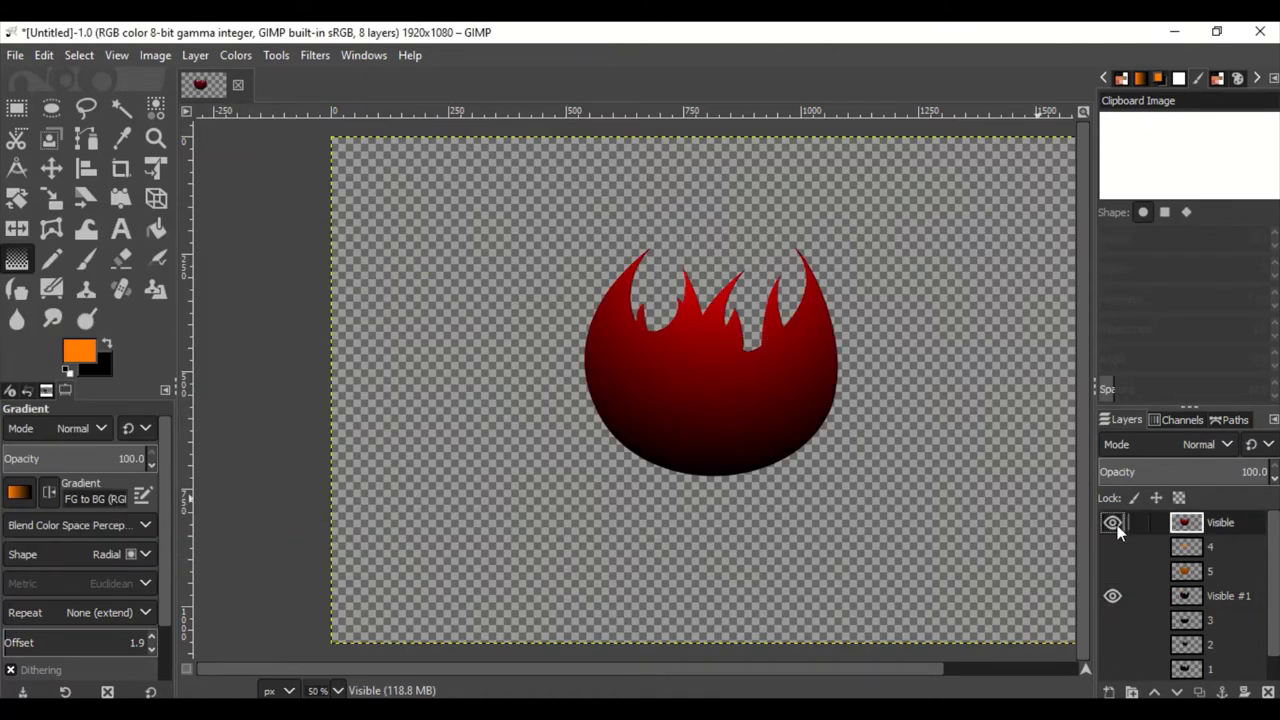
{"action": "left_click", "coordinate": [246, 537]}
{"action": "left_click", "coordinate": [1113, 522]}
{"action": "scroll", "coordinate": [1112, 660], "scroll_direction": "down", "scroll_amount": 1}
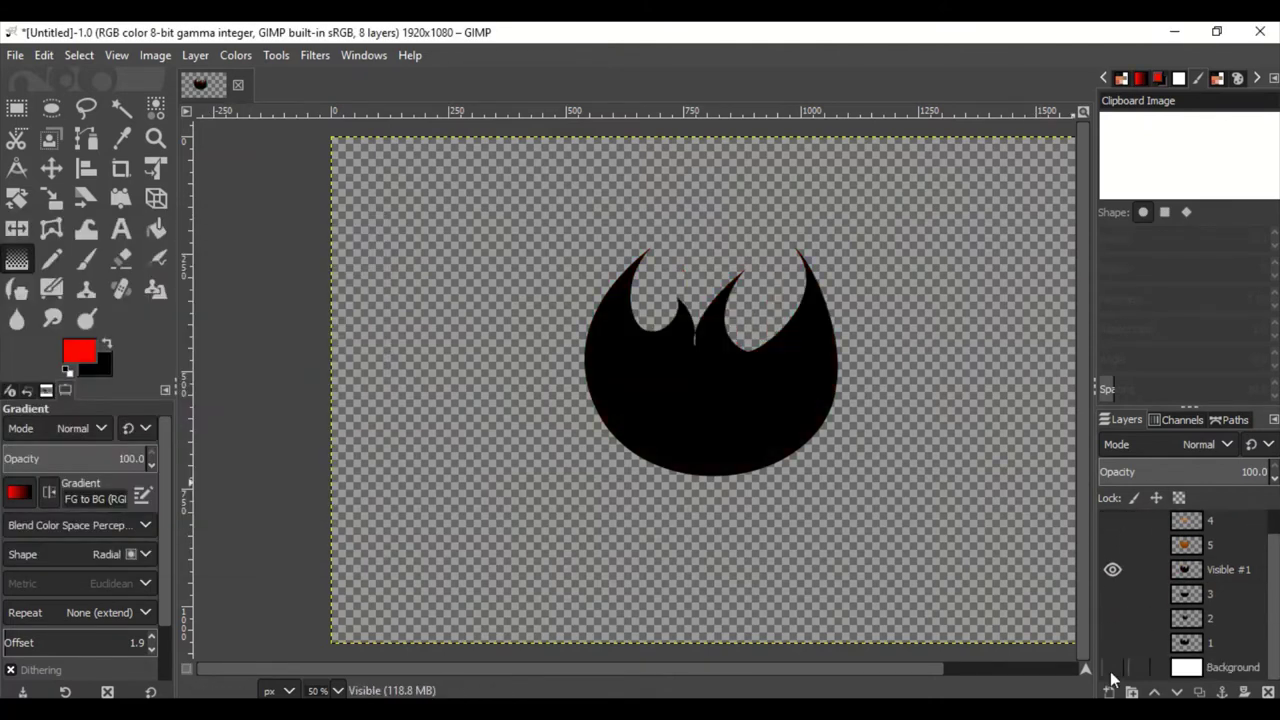
{"action": "left_click", "coordinate": [1113, 667]}
{"action": "left_click_drag", "start_coordinate": [703, 223], "coordinate": [712, 553]}
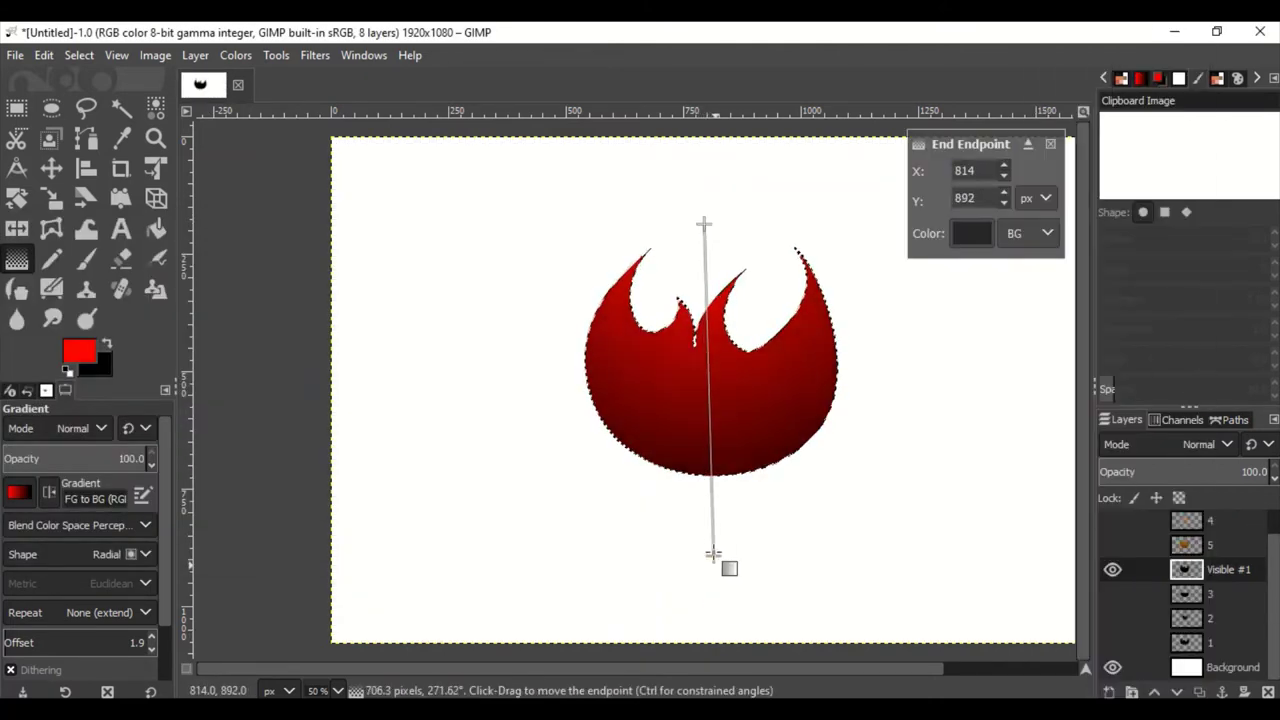
{"action": "left_click", "coordinate": [1215, 615]}
Step: Duplicate layer 2 and fill its spike shapes with a top-to-bottom orange gradient
{"action": "key", "text": "ctrl+shift+d"}
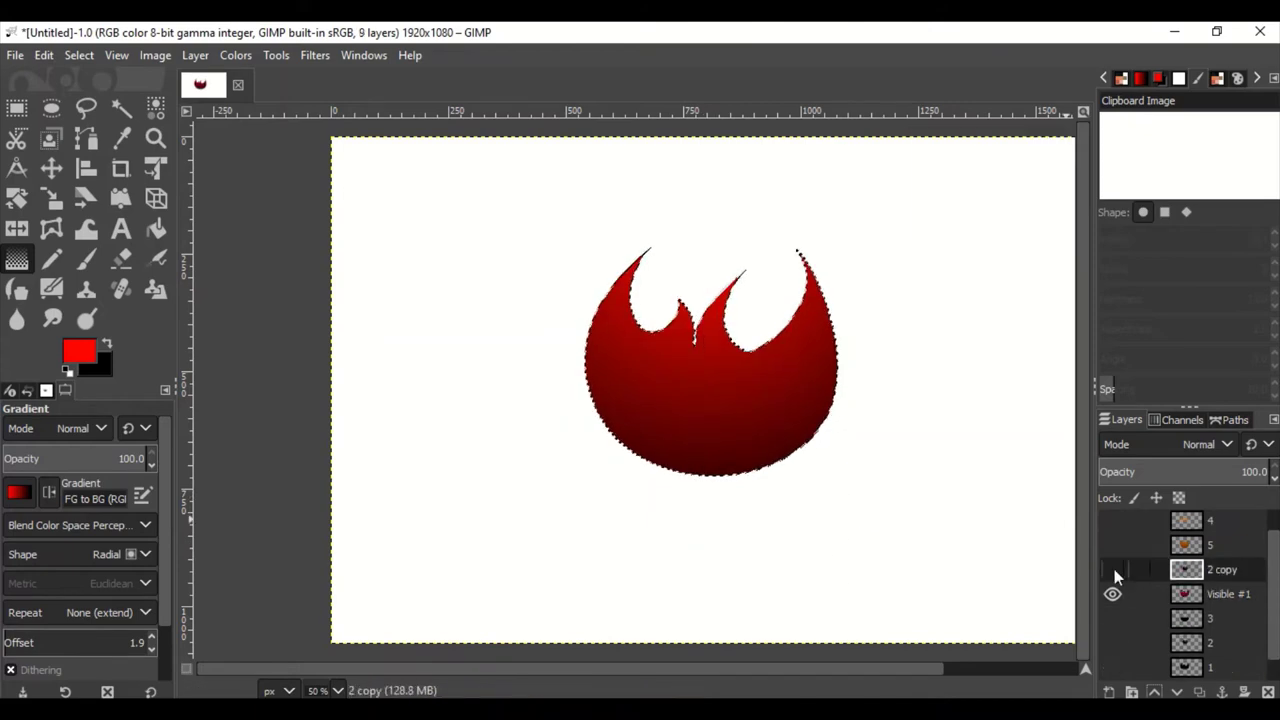
{"action": "left_click", "coordinate": [1113, 594]}
{"action": "right_click", "coordinate": [1233, 610]}
{"action": "left_click", "coordinate": [1159, 629]}
{"action": "left_click", "coordinate": [79, 351]}
{"action": "left_click", "coordinate": [249, 534]}
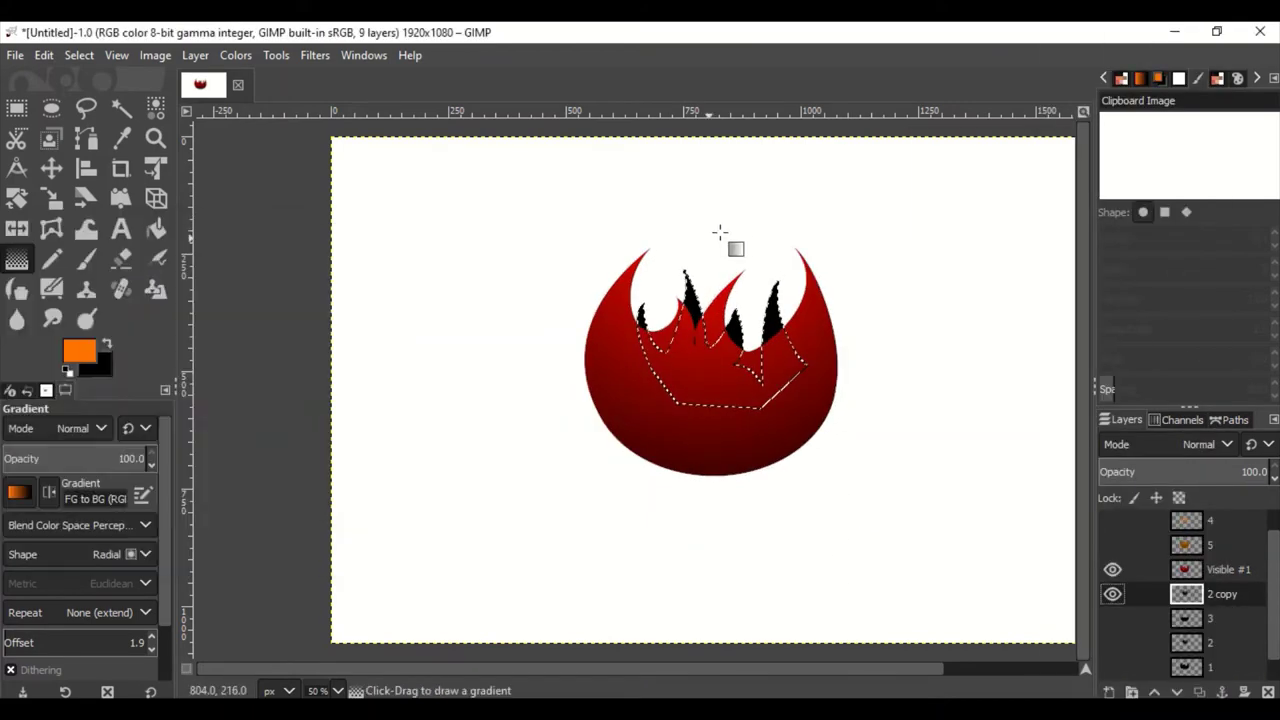
{"action": "left_click_drag", "start_coordinate": [706, 233], "coordinate": [701, 478]}
{"action": "key", "text": "Return"}
{"action": "key", "text": "ctrl+shift+a"}
Step: Check blend modes, keep them unchanged, and move 2 copy above Visible #1
{"action": "scroll", "coordinate": [738, 672], "scroll_direction": "right", "scroll_amount": 3}
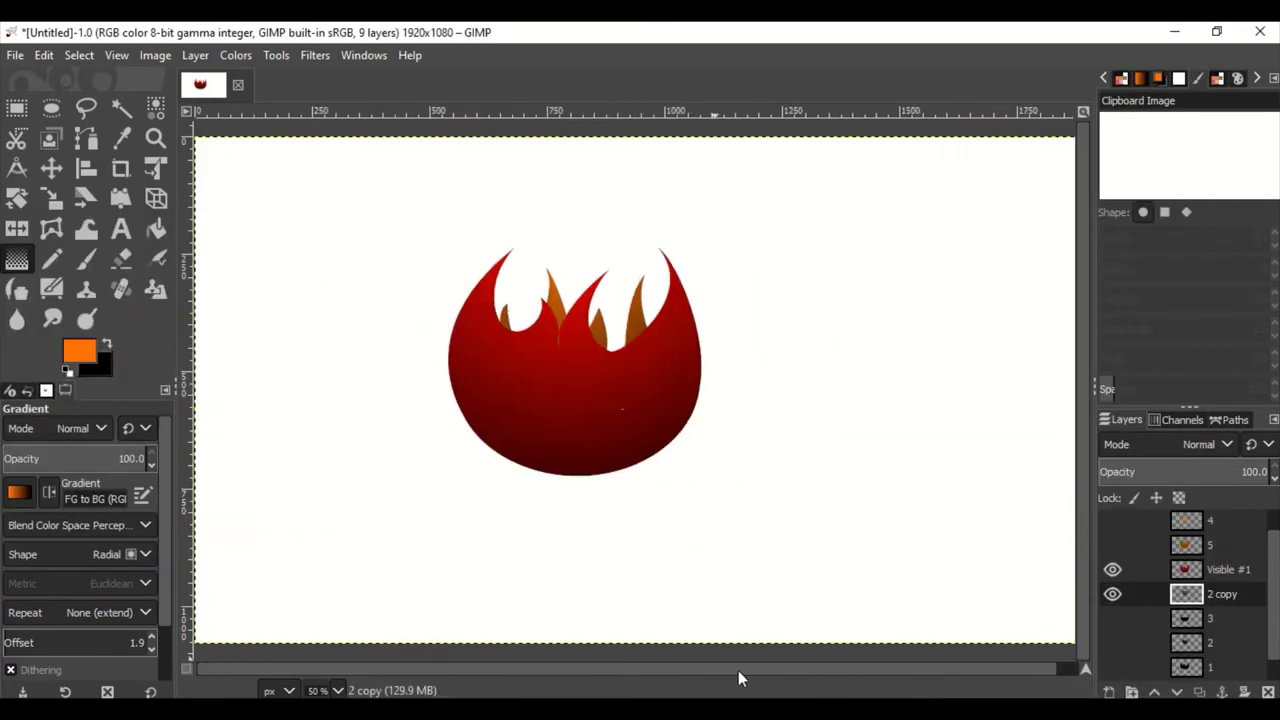
{"action": "left_click", "coordinate": [1208, 444]}
{"action": "left_click", "coordinate": [1196, 457]}
{"action": "left_click", "coordinate": [1208, 444]}
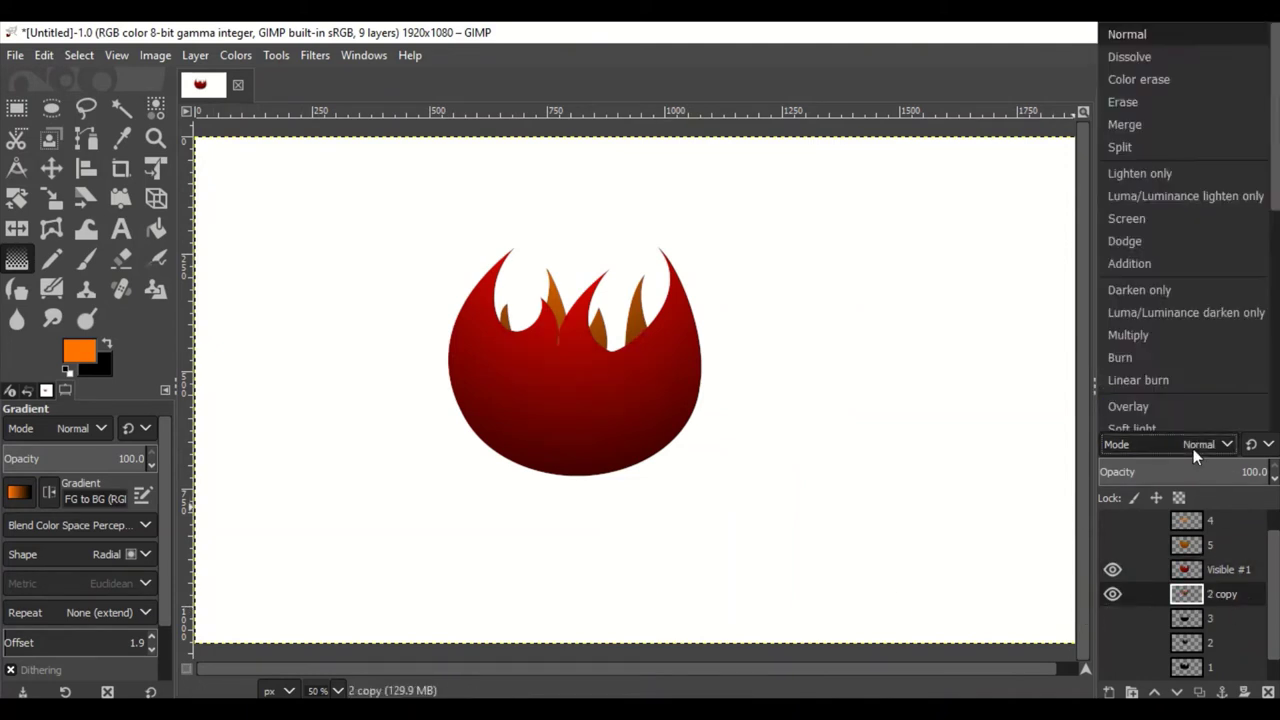
{"action": "left_click", "coordinate": [1216, 566]}
{"action": "left_click", "coordinate": [1216, 566]}
{"action": "scroll", "coordinate": [1204, 447], "scroll_direction": "down", "scroll_amount": 7}
{"action": "scroll", "coordinate": [1204, 447], "scroll_direction": "down", "scroll_amount": 4}
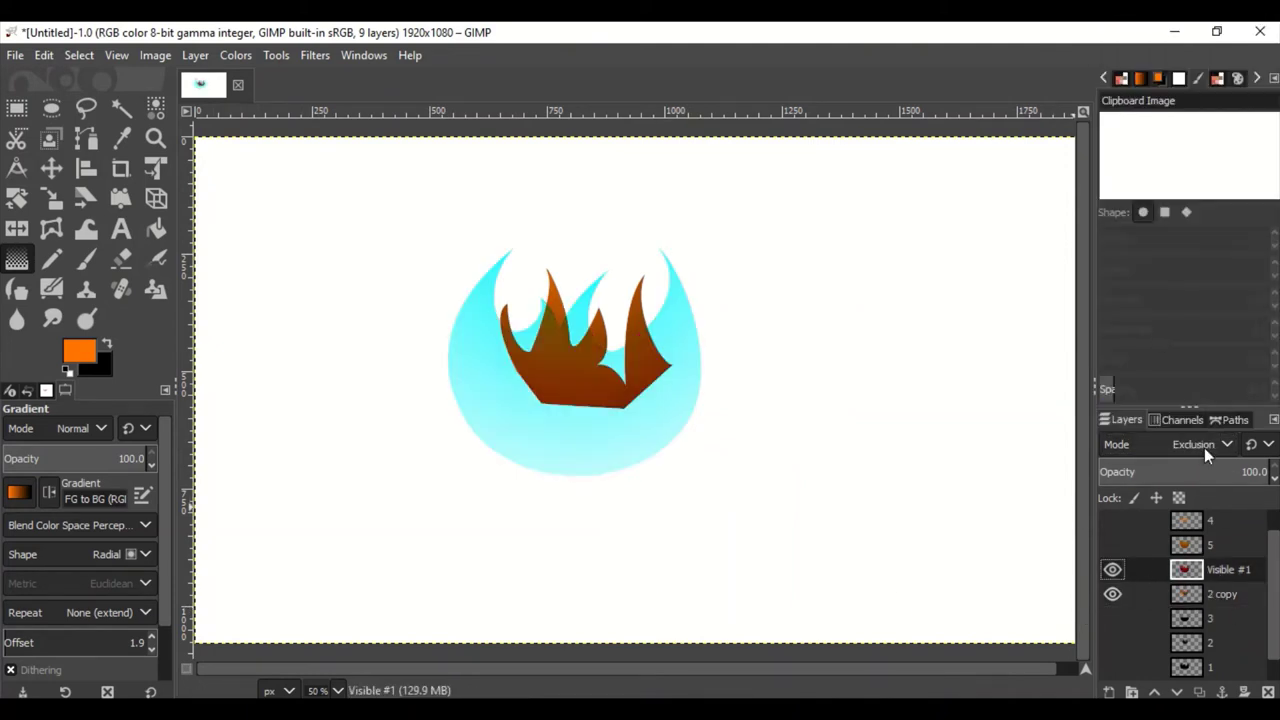
{"action": "scroll", "coordinate": [1204, 447], "scroll_direction": "down", "scroll_amount": 9}
{"action": "scroll", "coordinate": [1205, 441], "scroll_direction": "up", "scroll_amount": 20}
{"action": "left_click", "coordinate": [1154, 690]}
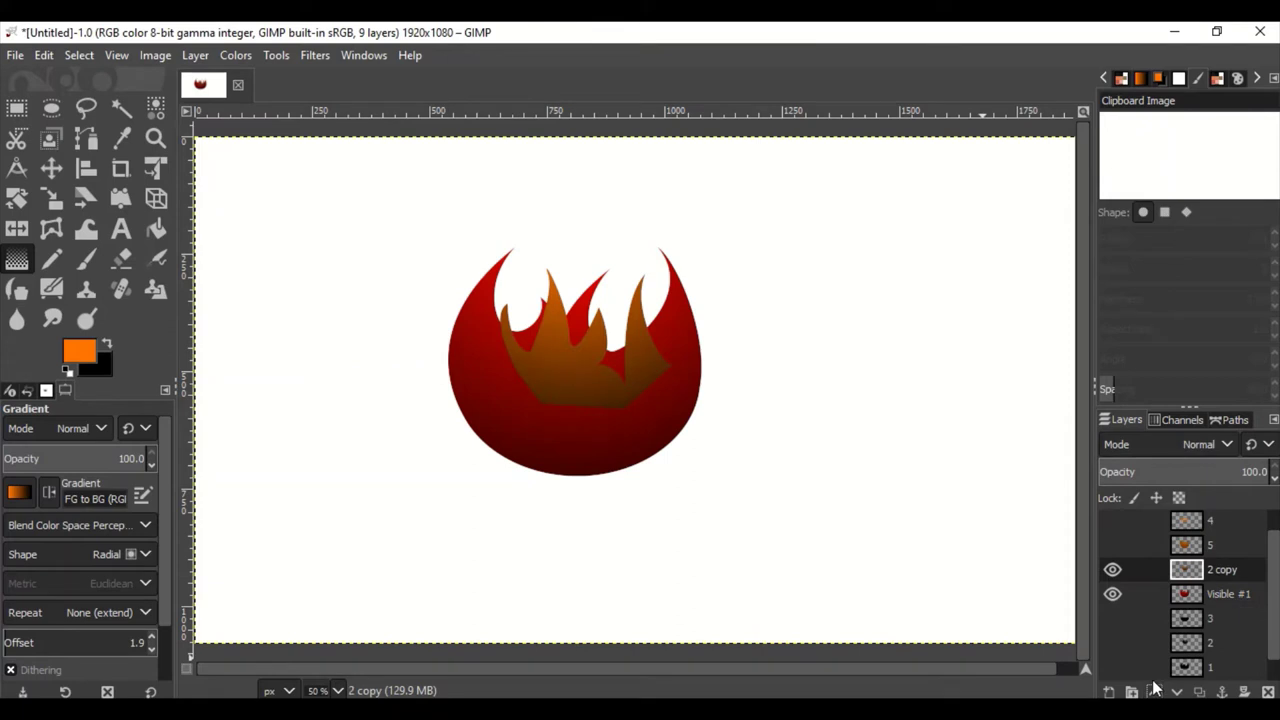
Step: Try a stronger Gaussian Blur on the 2 copy layer, then close it
{"action": "left_click", "coordinate": [1176, 690]}
{"action": "left_click", "coordinate": [315, 55]}
{"action": "left_click", "coordinate": [570, 165]}
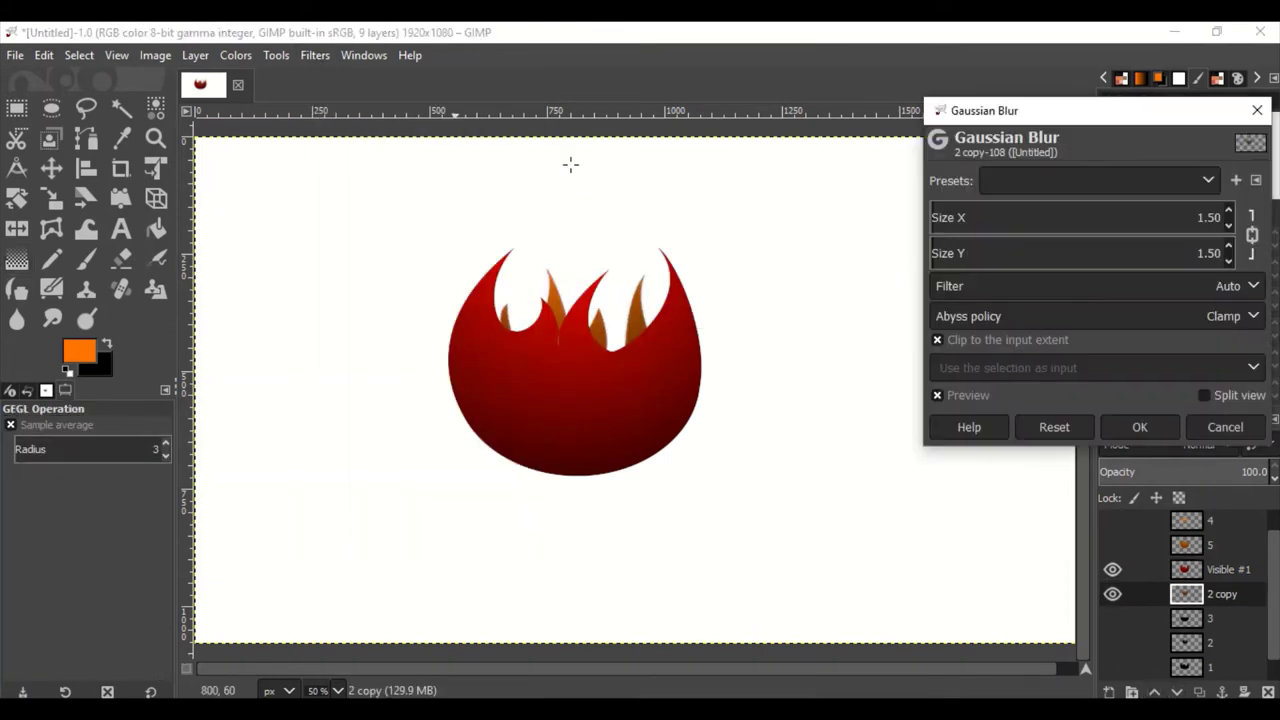
{"action": "left_click", "coordinate": [943, 215]}
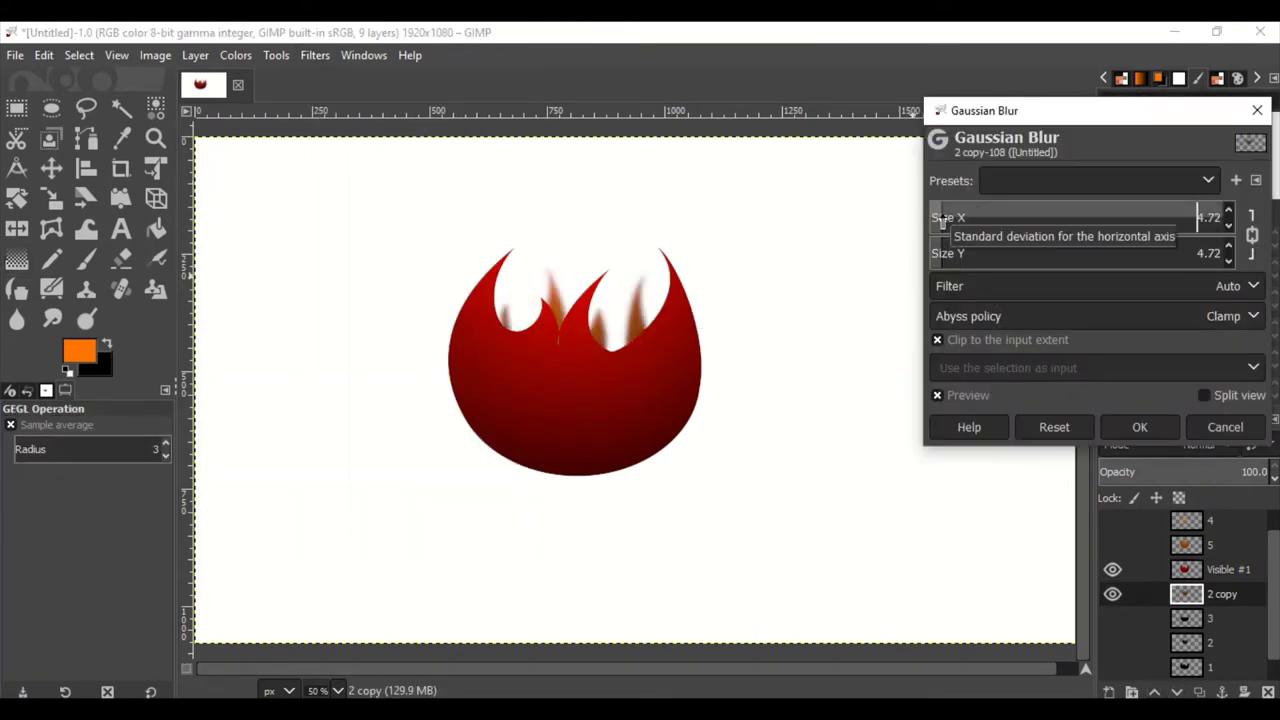
{"action": "left_click", "coordinate": [1140, 427]}
Step: Show only the Visible layer and scale its flame down to 522 × 523 px
{"action": "scroll", "coordinate": [1201, 534], "scroll_direction": "up", "scroll_amount": 1}
{"action": "left_click", "coordinate": [1112, 522], "text": "shift"}
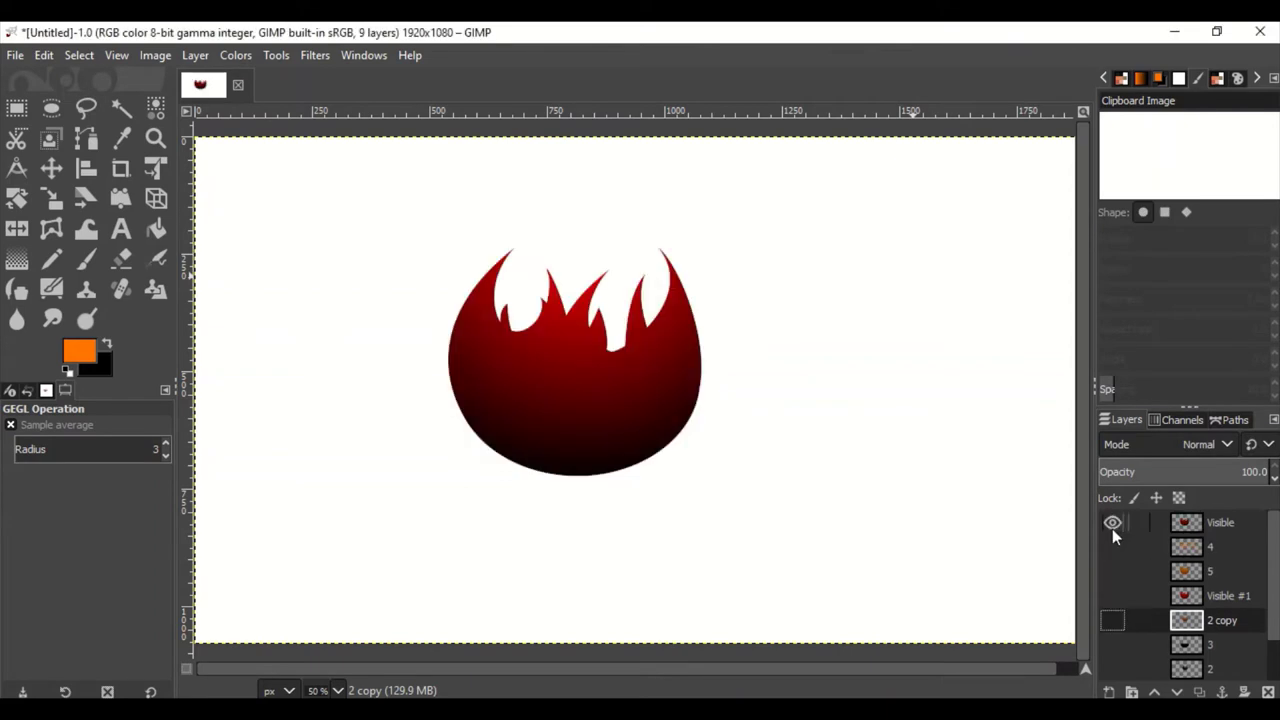
{"action": "left_click", "coordinate": [1215, 522]}
{"action": "left_click", "coordinate": [51, 198]}
{"action": "left_click", "coordinate": [585, 212]}
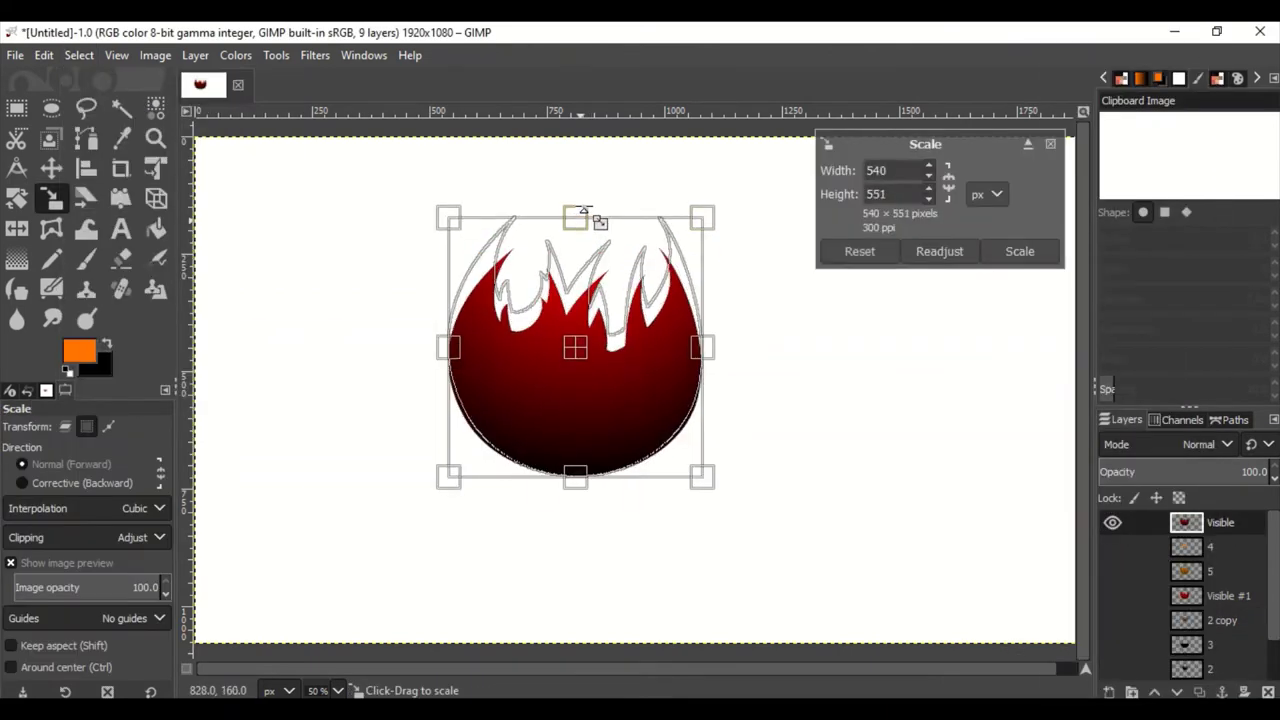
{"action": "left_click_drag", "start_coordinate": [584, 210], "coordinate": [578, 228]}
{"action": "left_click_drag", "start_coordinate": [702, 354], "coordinate": [697, 354]}
{"action": "key", "text": "Return"}
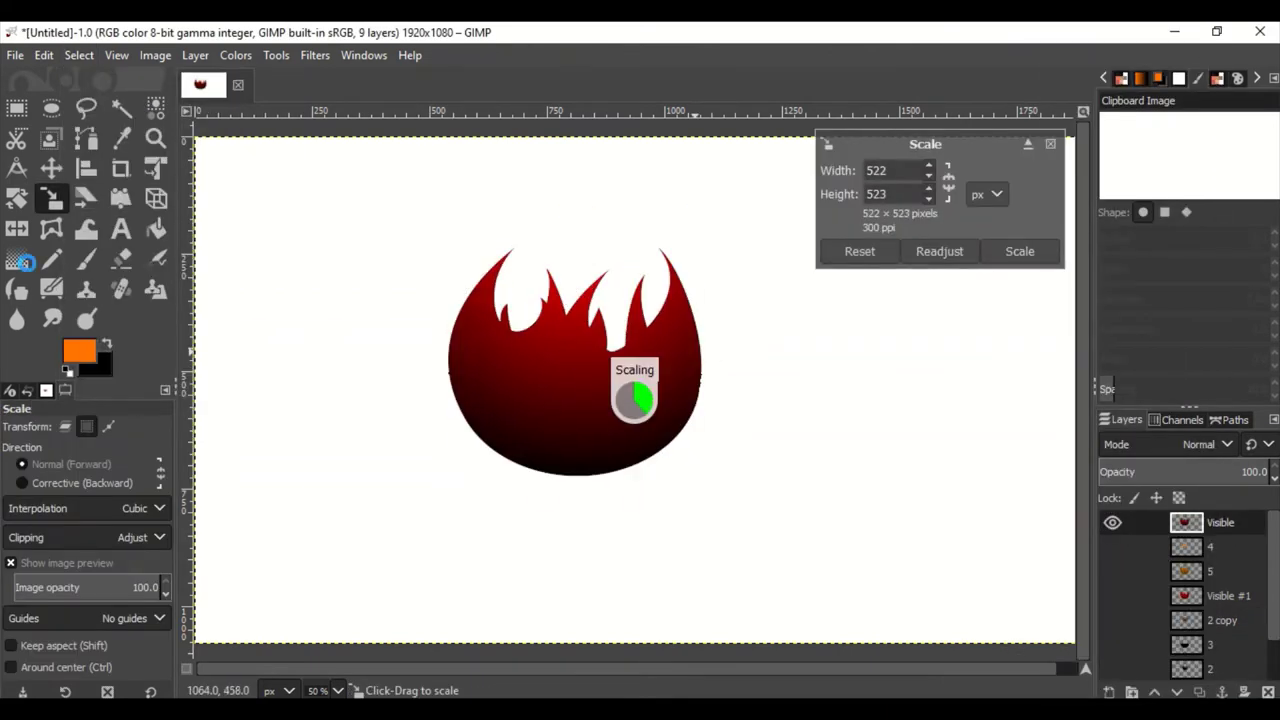
Step: Add a new layer 6 and draw an orange gradient down over the flame
{"action": "key", "text": "shift+ctrl+n"}
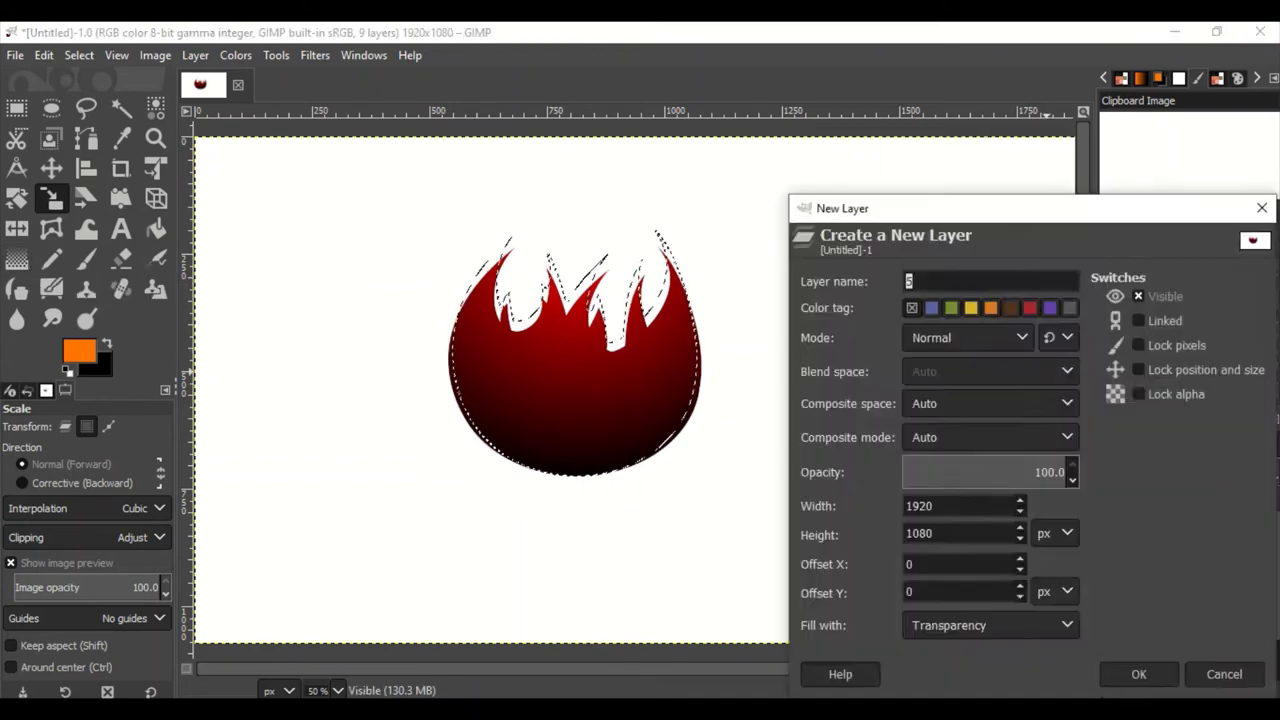
{"action": "key", "text": "Return"}
{"action": "left_click", "coordinate": [576, 172]}
{"action": "key", "text": "g"}
{"action": "left_click_drag", "start_coordinate": [576, 175], "coordinate": [557, 386]}
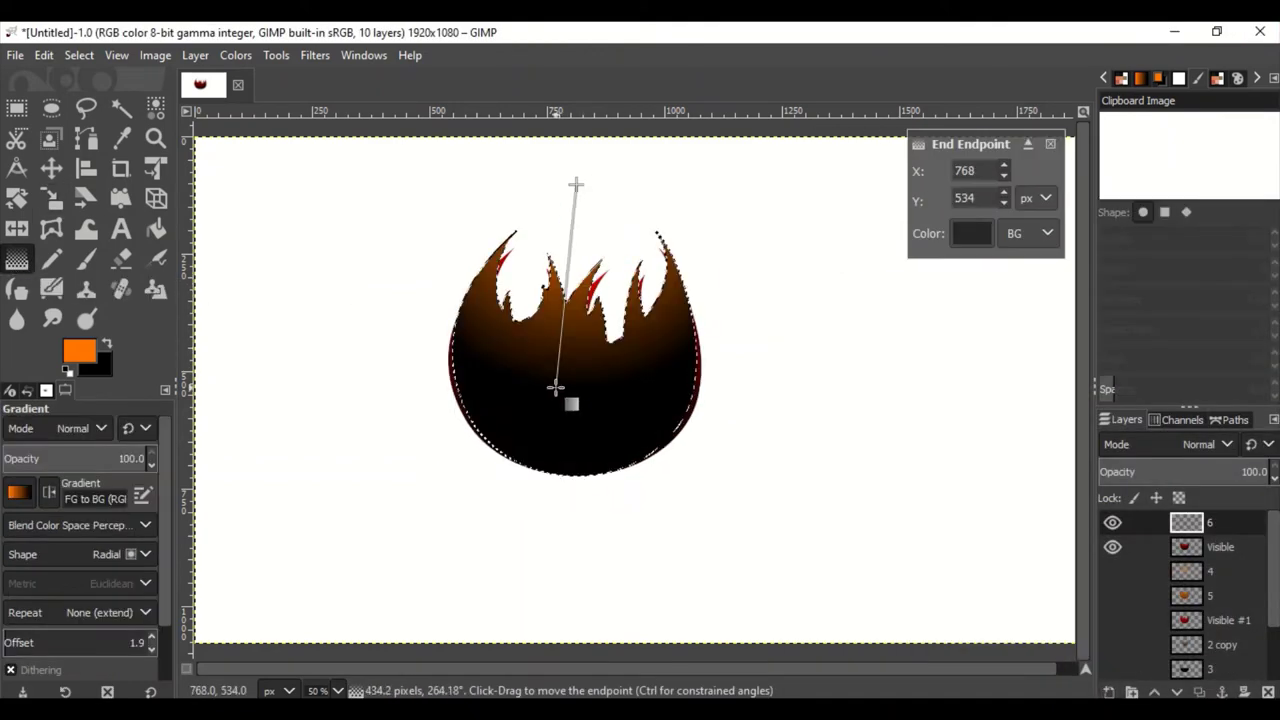
{"action": "key", "text": "Escape"}
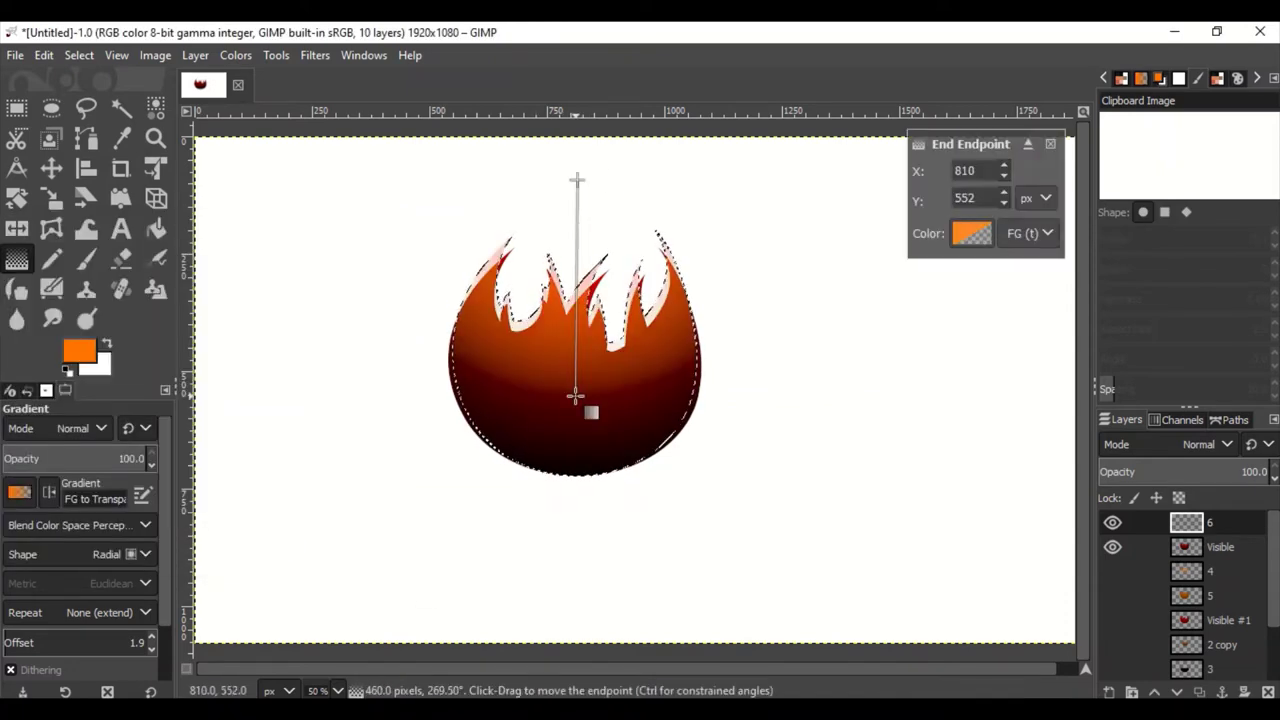
{"action": "mouse_move", "coordinate": [571, 400]}
{"action": "left_mouse_down"}
{"action": "mouse_move", "coordinate": [586, 449]}
{"action": "mouse_move", "coordinate": [577, 509]}
{"action": "left_mouse_up"}
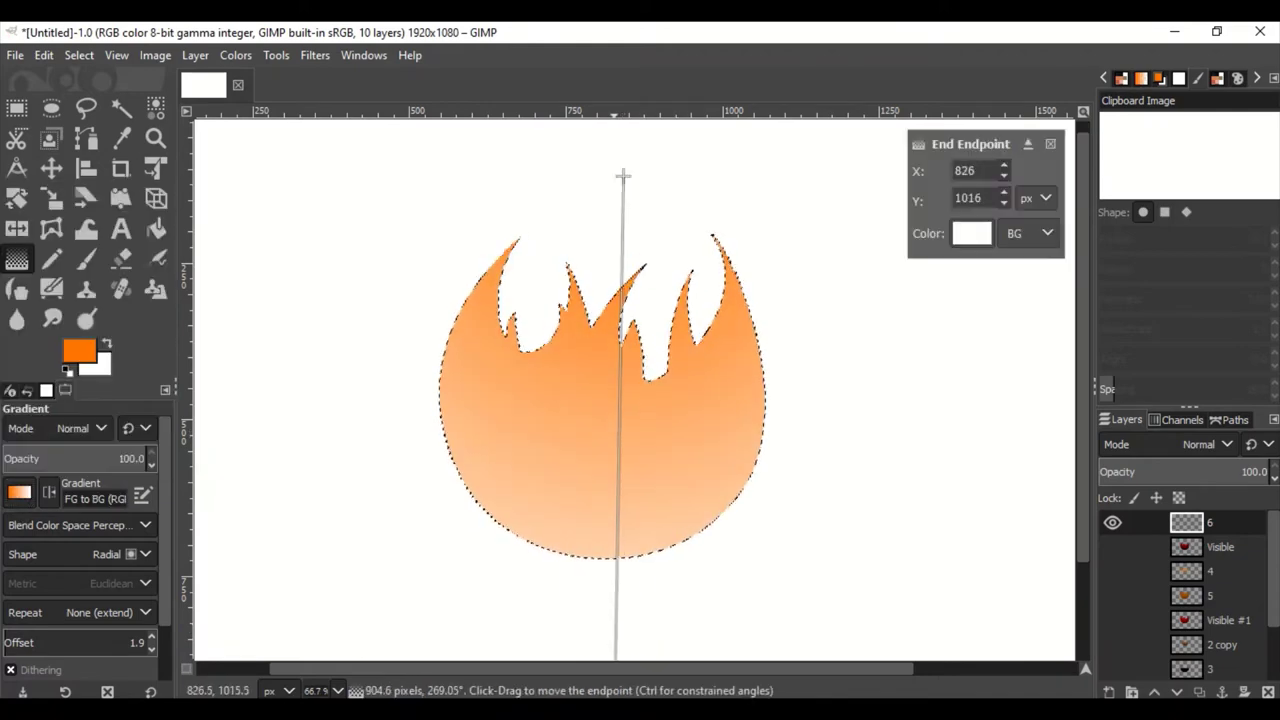
Step: Show the Visible layer and place orange layer 6 beneath it, behind the flame
{"action": "left_click", "coordinate": [1110, 547]}
{"action": "left_click", "coordinate": [1177, 691]}
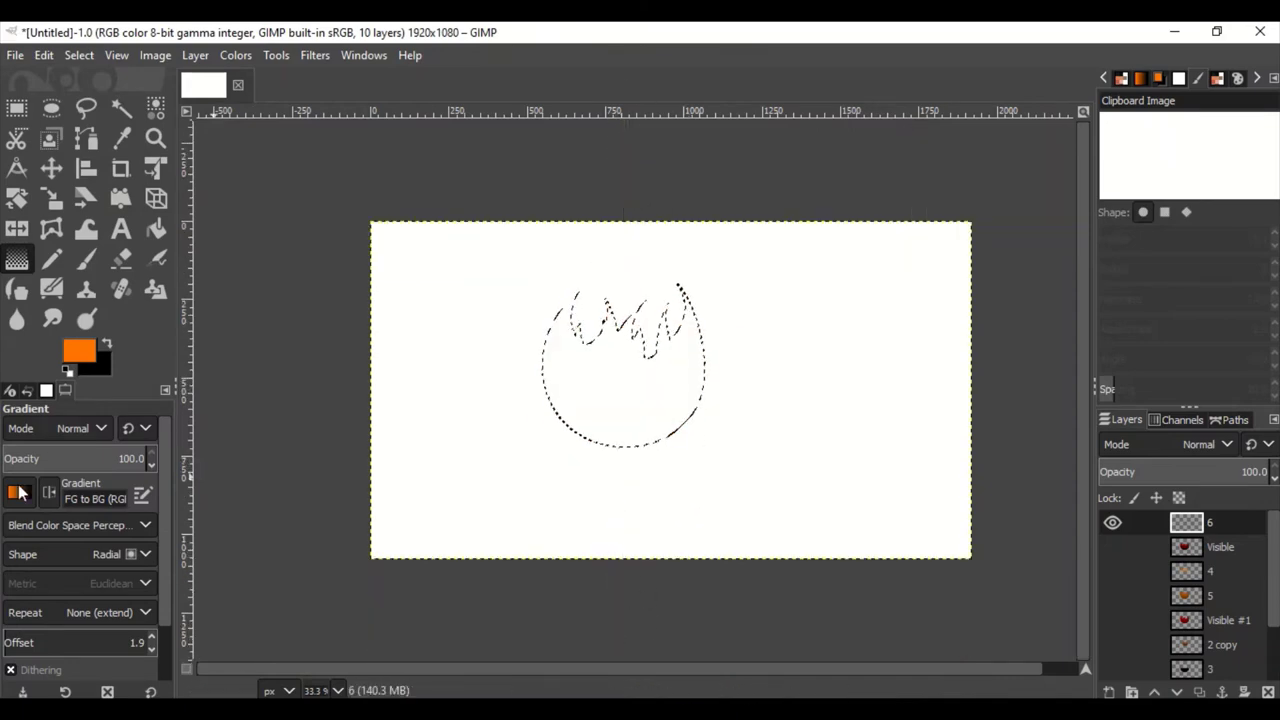
{"action": "left_click", "coordinate": [107, 372]}
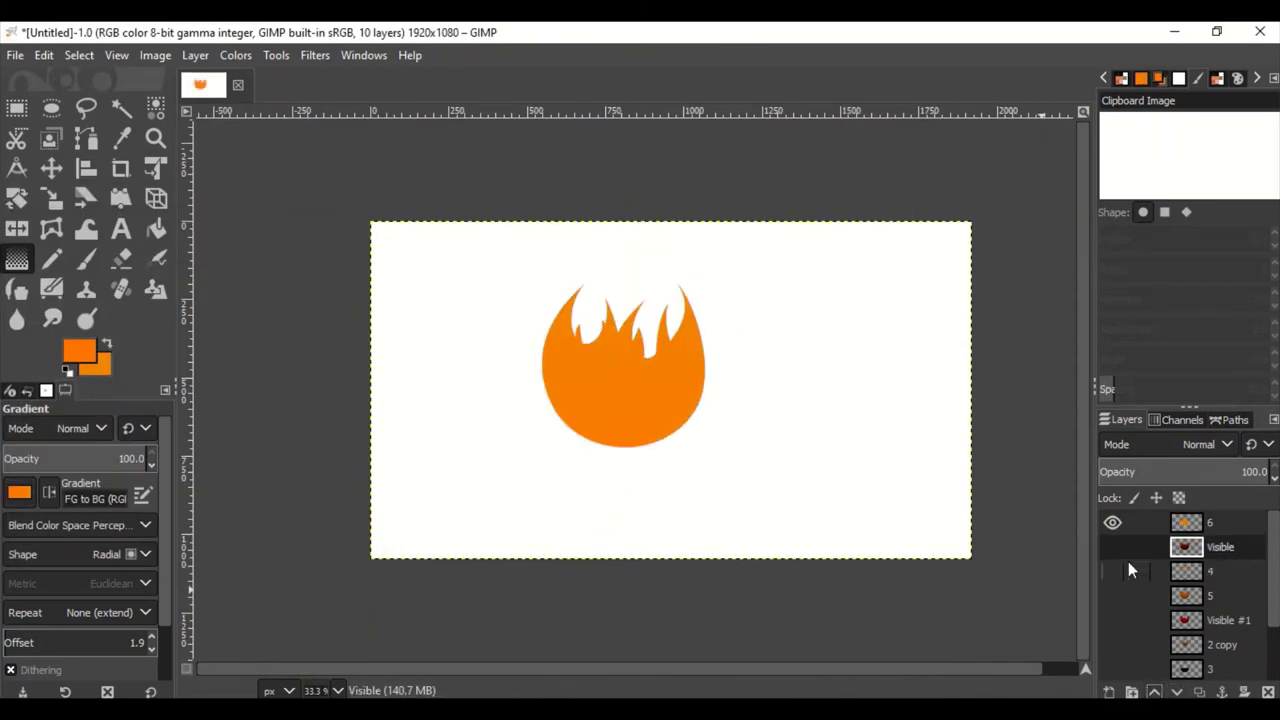
{"action": "scroll", "coordinate": [776, 335], "scroll_direction": "up", "scroll_amount": 2, "text": "ctrl"}
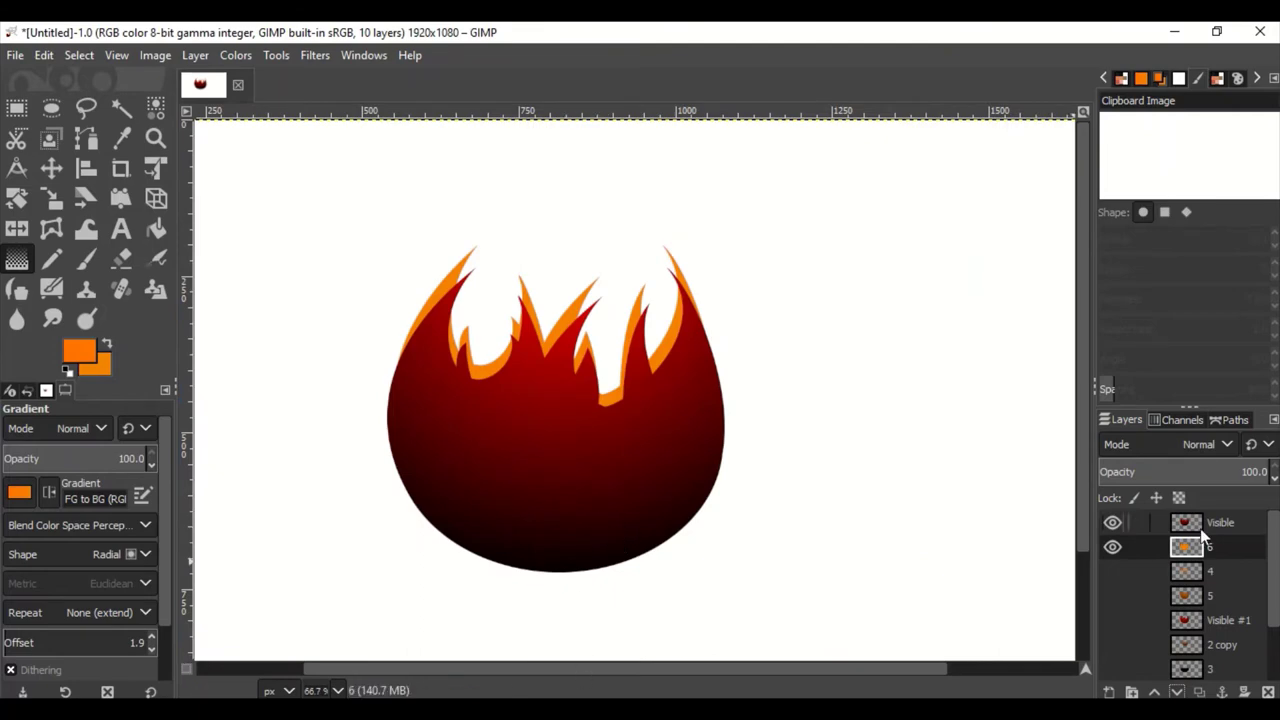
{"action": "right_click", "coordinate": [1218, 546]}
{"action": "key", "text": "Escape"}
{"action": "key", "text": "m"}
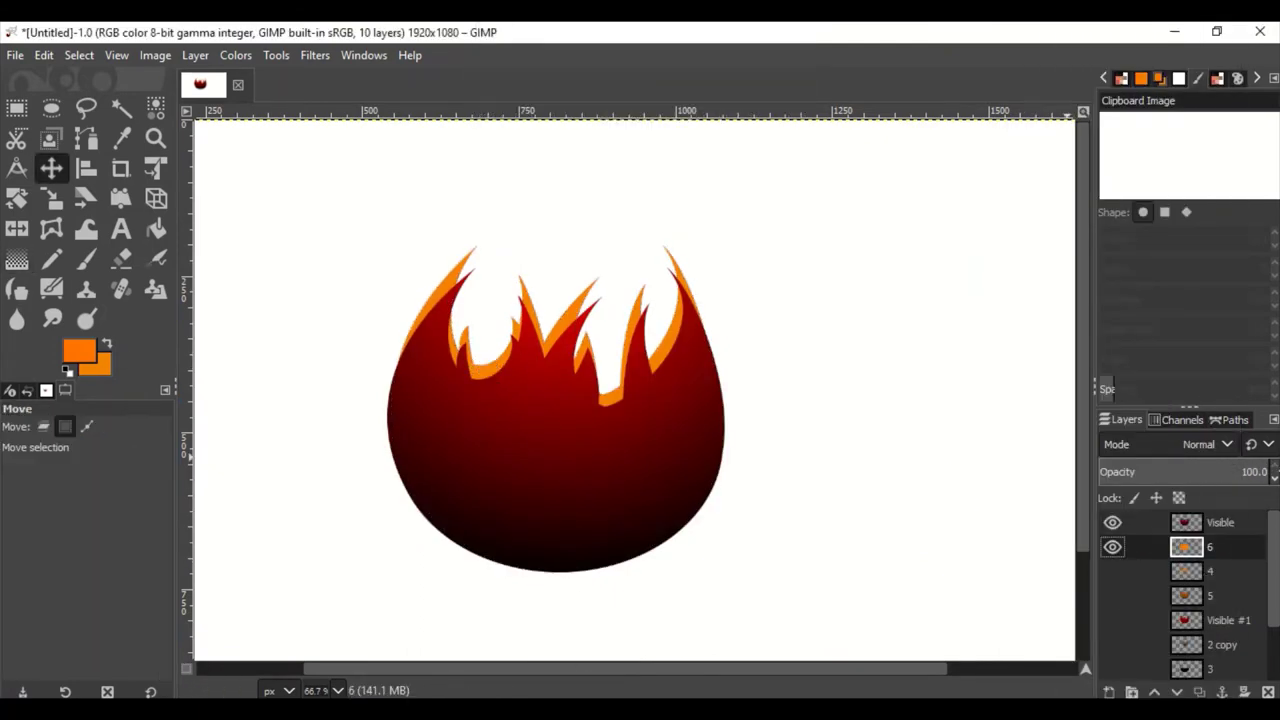
{"action": "mouse_move", "coordinate": [505, 383]}
{"action": "left_mouse_down"}
{"action": "mouse_move", "coordinate": [511, 415]}
{"action": "mouse_move", "coordinate": [510, 383]}
{"action": "left_mouse_up"}
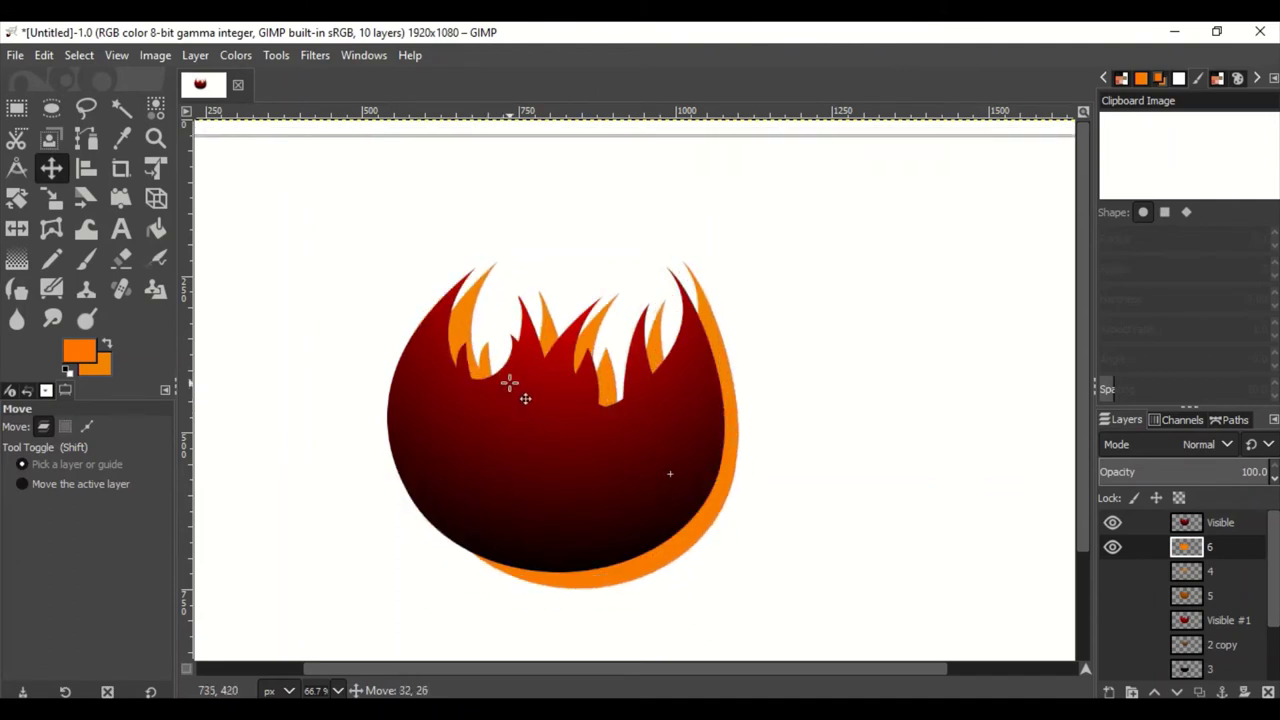
Step: Select the flame's shape and delete the orange rim along the right and bottom
{"action": "right_click", "coordinate": [1195, 546]}
{"action": "left_click", "coordinate": [1100, 628]}
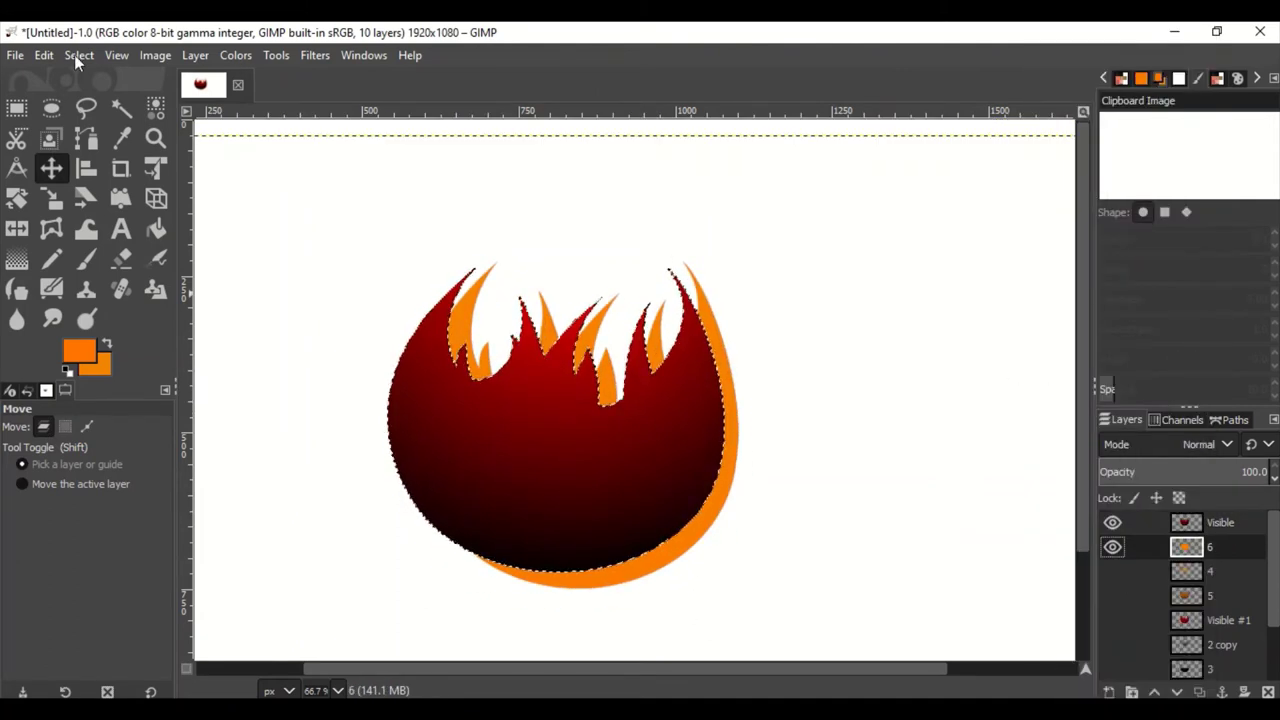
{"action": "key", "text": "r"}
{"action": "left_click", "coordinate": [919, 403]}
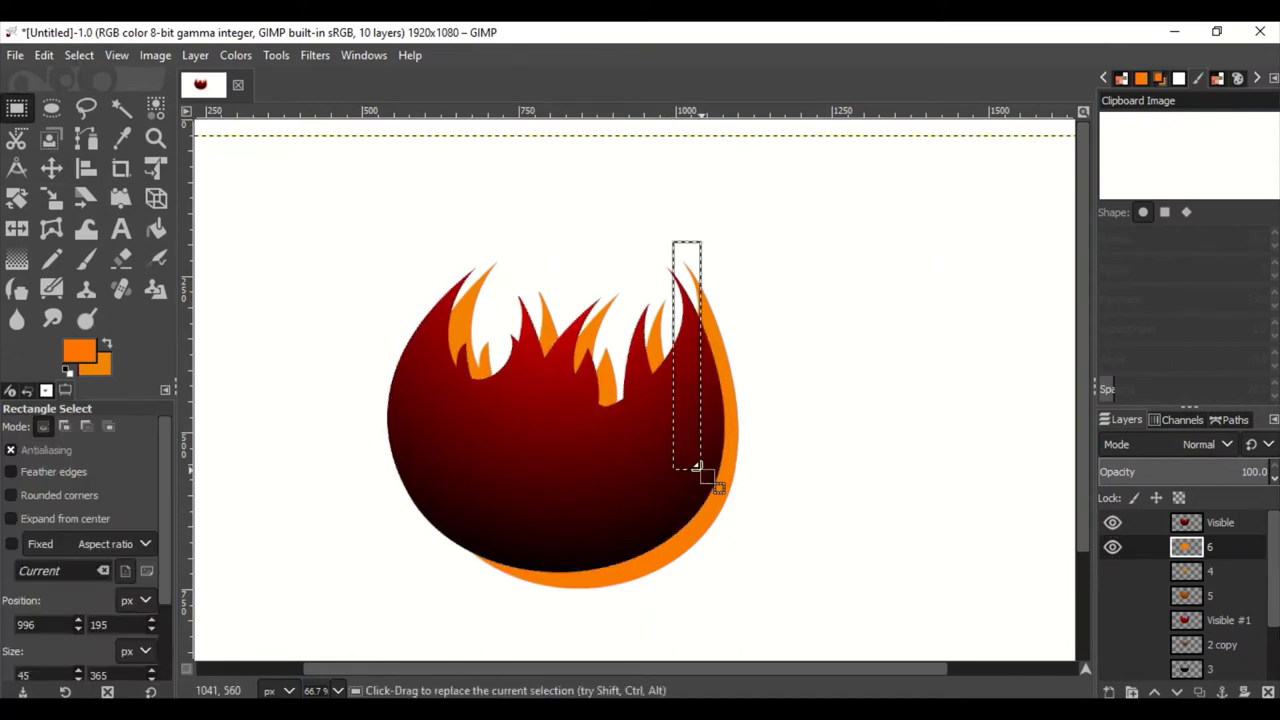
{"action": "left_click_drag", "start_coordinate": [718, 447], "coordinate": [720, 608]}
{"action": "key", "text": "Delete"}
{"action": "left_click_drag", "start_coordinate": [386, 506], "coordinate": [757, 606]}
{"action": "key", "text": "Delete"}
{"action": "left_click", "coordinate": [863, 500]}
{"action": "left_click_drag", "start_coordinate": [718, 667], "coordinate": [631, 667]}
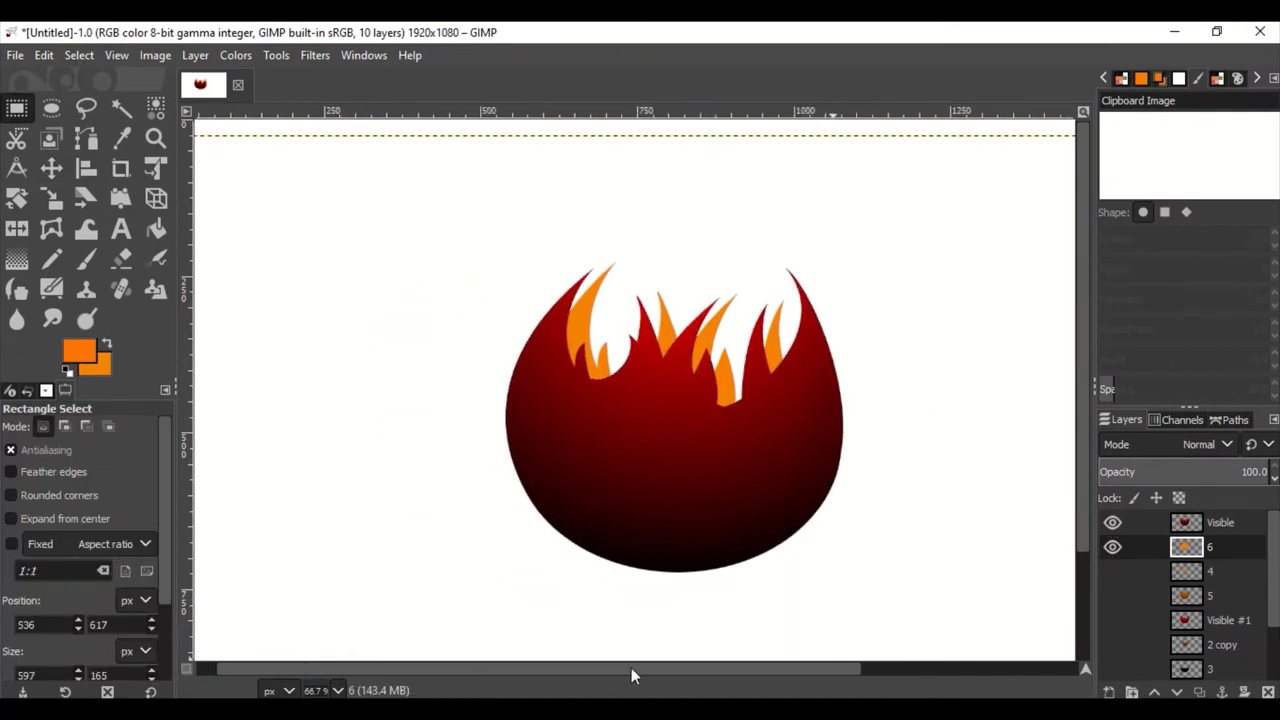
Step: With Background hidden, merge the visible fire into a new layer and crop it to content
{"action": "scroll", "coordinate": [829, 591], "scroll_direction": "right", "scroll_amount": 3}
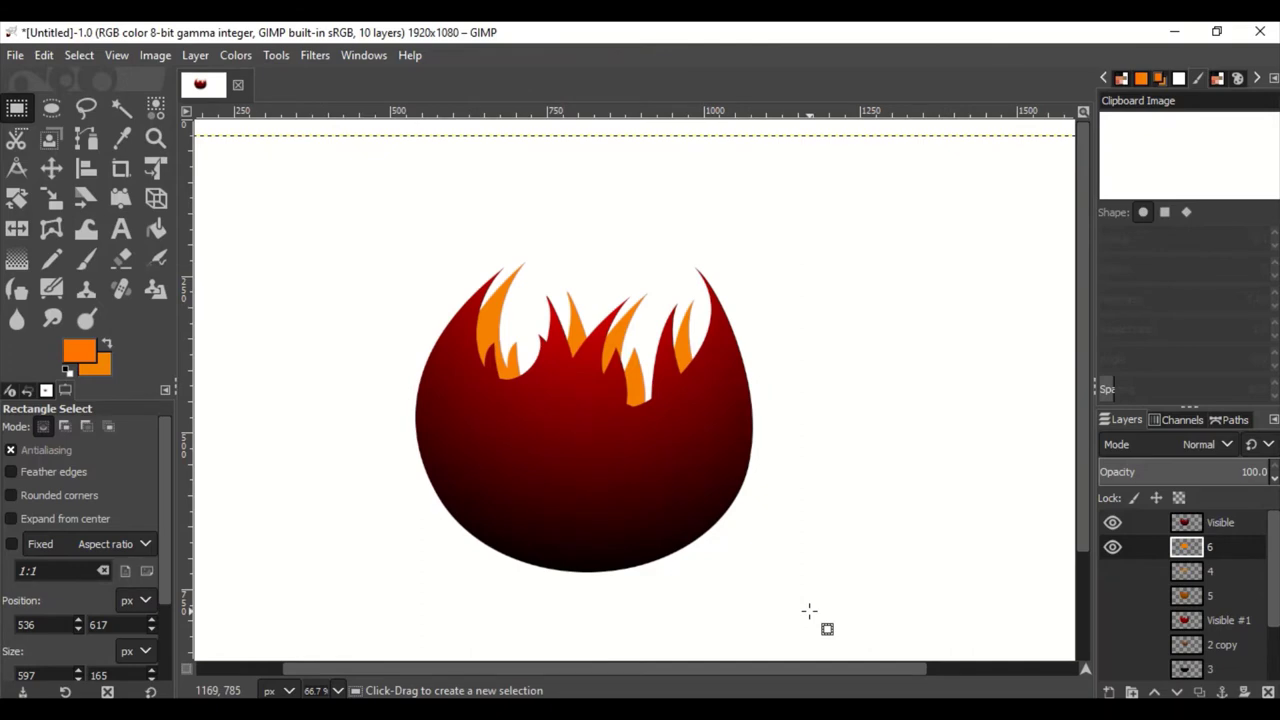
{"action": "key", "text": "minus"}
{"action": "left_click", "coordinate": [1112, 522]}
{"action": "right_click", "coordinate": [1182, 594]}
{"action": "left_click", "coordinate": [1110, 178]}
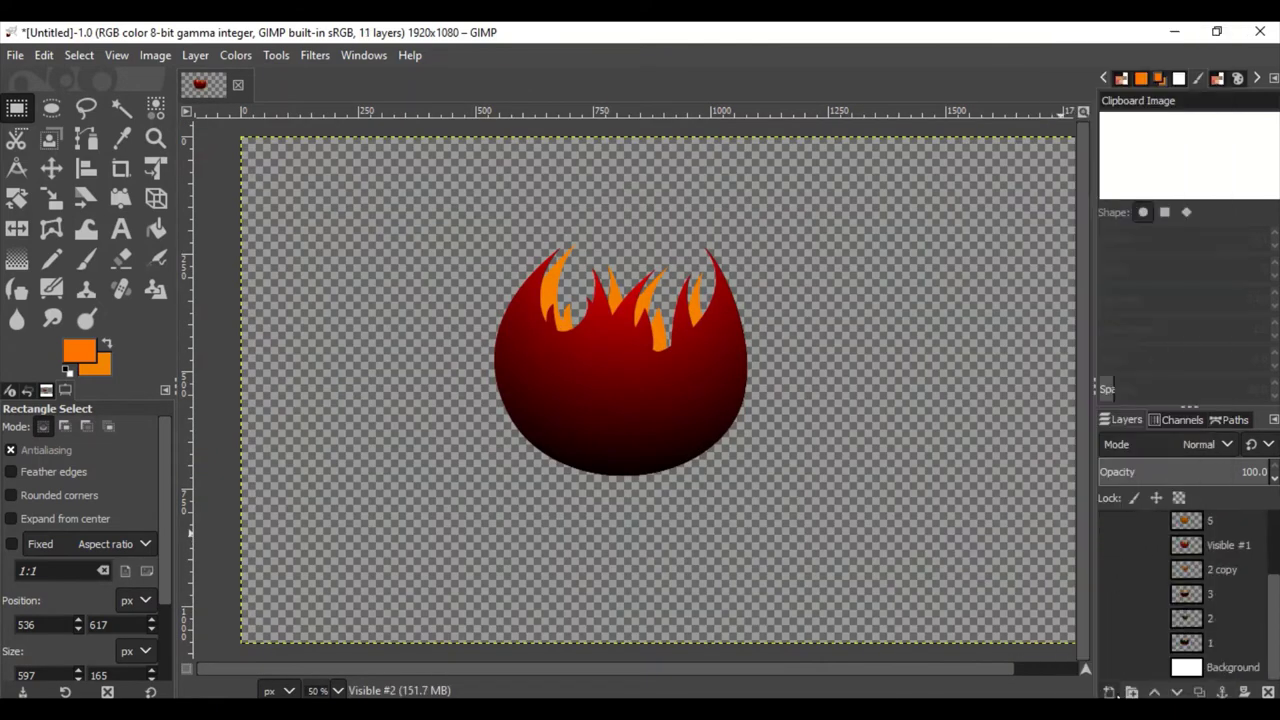
{"action": "left_click", "coordinate": [195, 55]}
{"action": "left_click", "coordinate": [243, 434]}
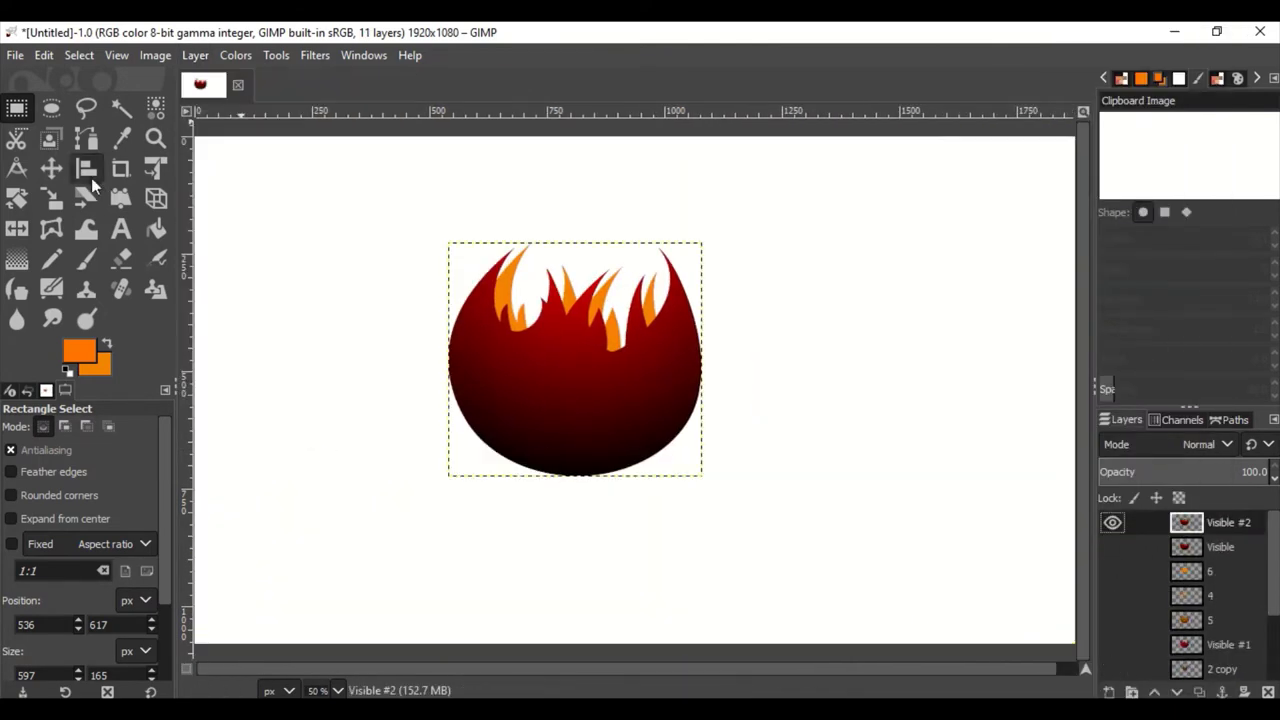
Step: Move the merged fire ball up and to the right
{"action": "left_click", "coordinate": [86, 168]}
{"action": "key", "text": "m"}
{"action": "left_click_drag", "start_coordinate": [634, 391], "coordinate": [443, 329]}
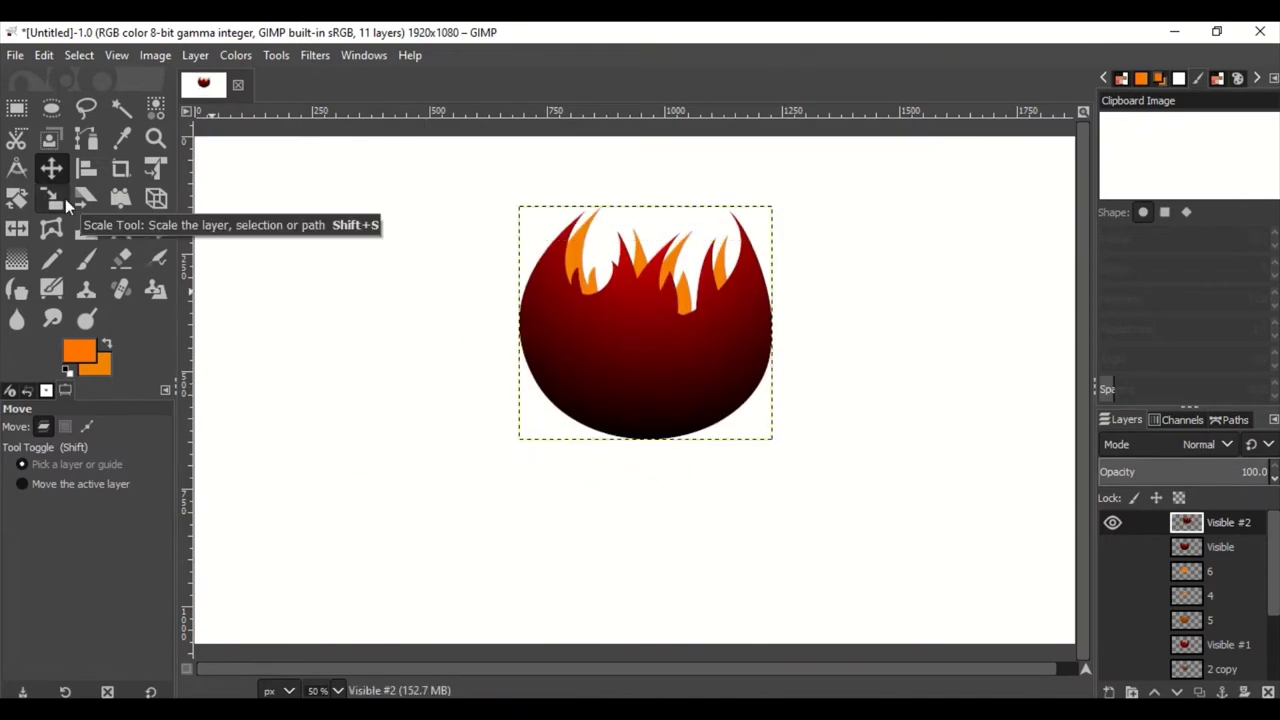
{"action": "left_click", "coordinate": [120, 228]}
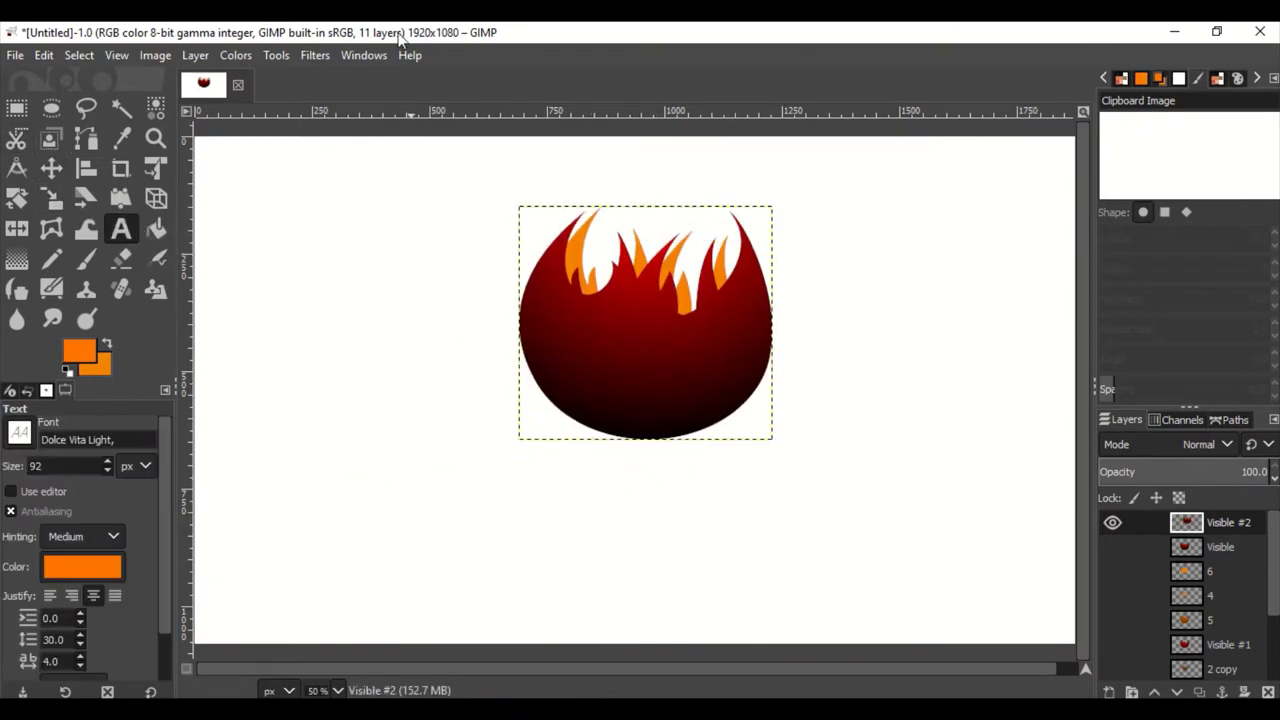
Step: Type ACID below the fire ball and try fonts like Built Titling Bold, Coaster and Coda
{"action": "left_click", "coordinate": [556, 480]}
{"action": "type", "text": "acid"}
{"action": "left_click", "coordinate": [104, 440]}
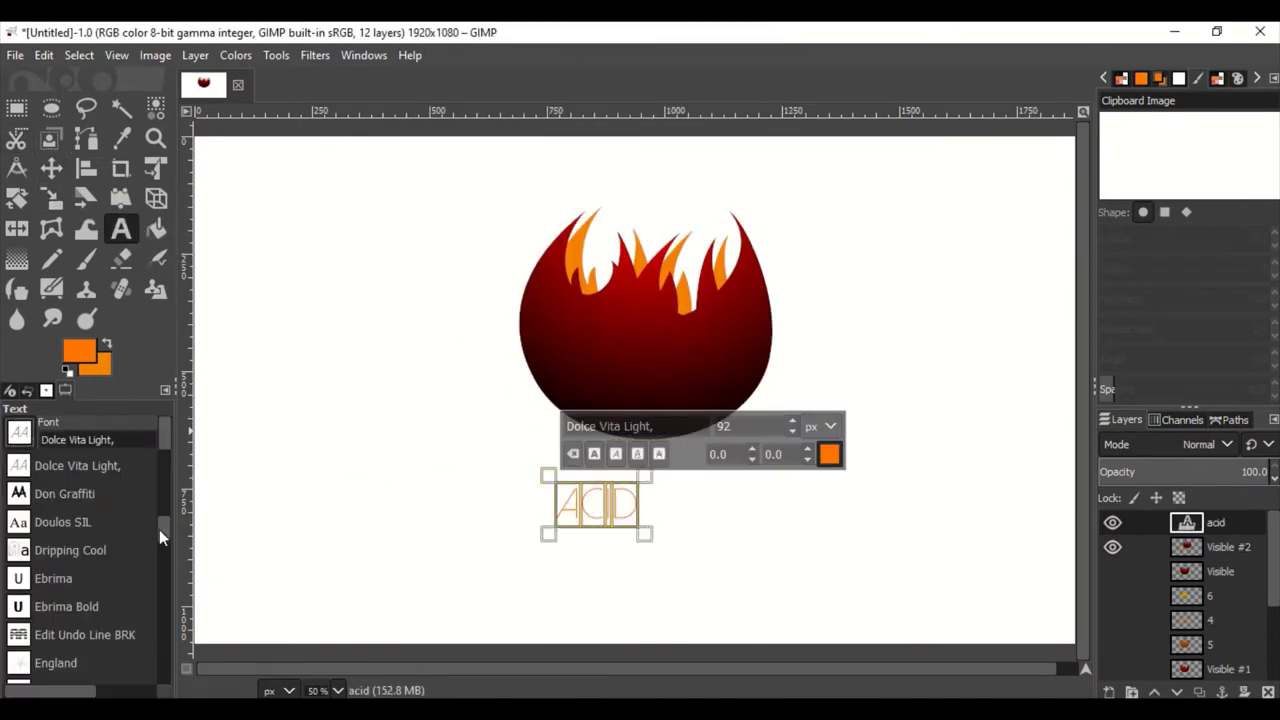
{"action": "scroll", "coordinate": [159, 529], "scroll_direction": "up", "scroll_amount": 3}
{"action": "left_click", "coordinate": [127, 505]}
{"action": "left_click", "coordinate": [104, 440]}
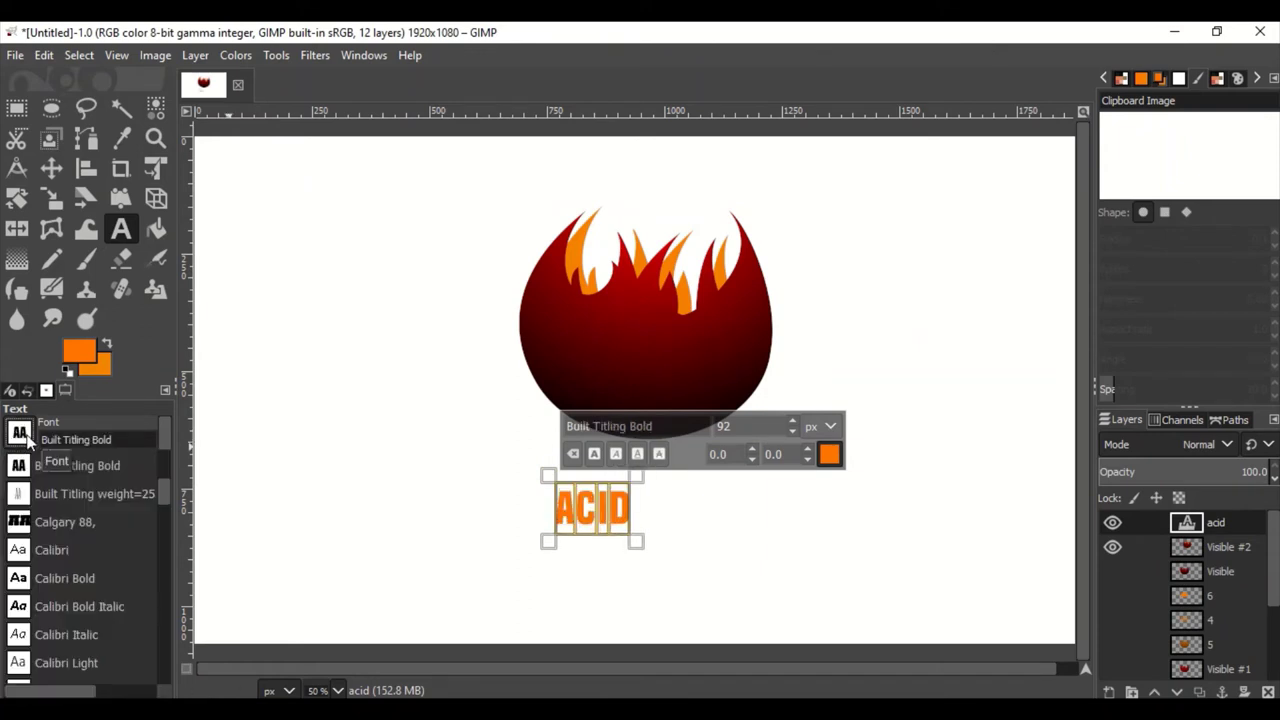
{"action": "left_click", "coordinate": [82, 520]}
{"action": "left_click", "coordinate": [100, 440]}
{"action": "scroll", "coordinate": [86, 580], "scroll_direction": "down", "scroll_amount": 5}
{"action": "left_click", "coordinate": [83, 568]}
{"action": "left_click", "coordinate": [100, 440]}
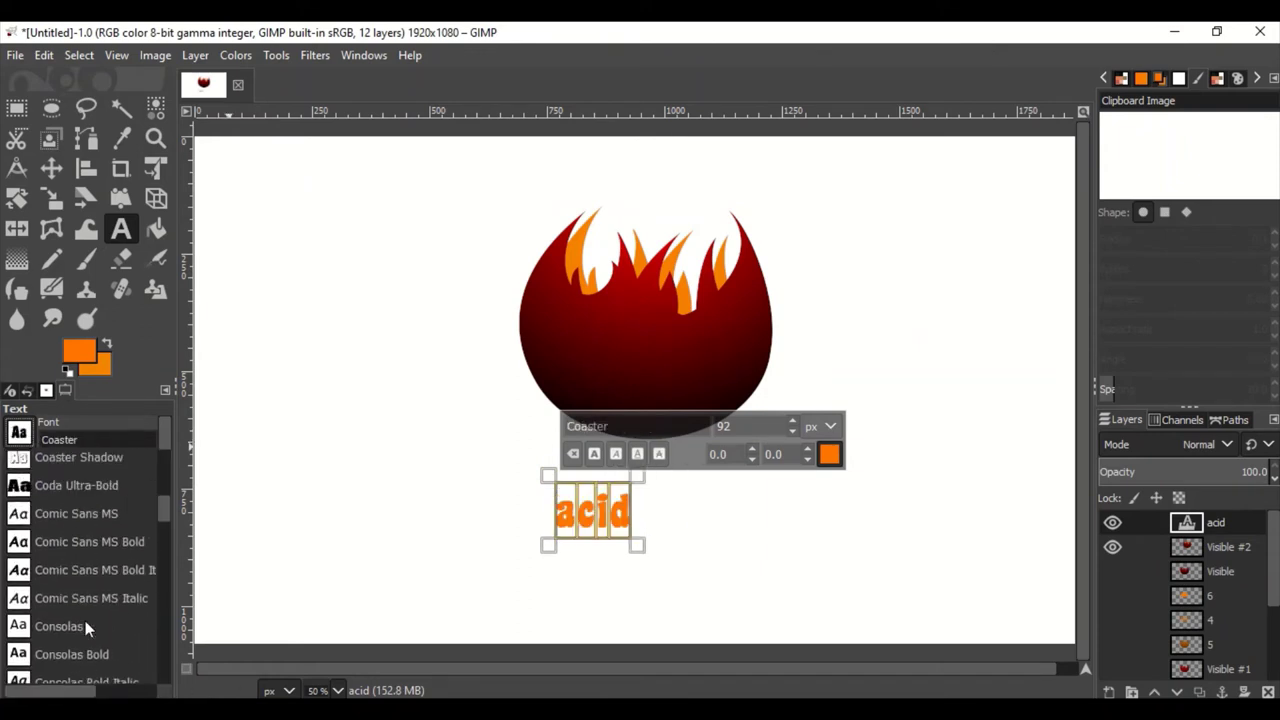
{"action": "left_click", "coordinate": [80, 457]}
{"action": "left_click", "coordinate": [100, 440]}
Step: Edit the letters and try more fonts, settling on Komika Title - Axis
{"action": "left_click", "coordinate": [65, 490]}
{"action": "left_click", "coordinate": [636, 524]}
{"action": "key", "text": "BackSpace"}
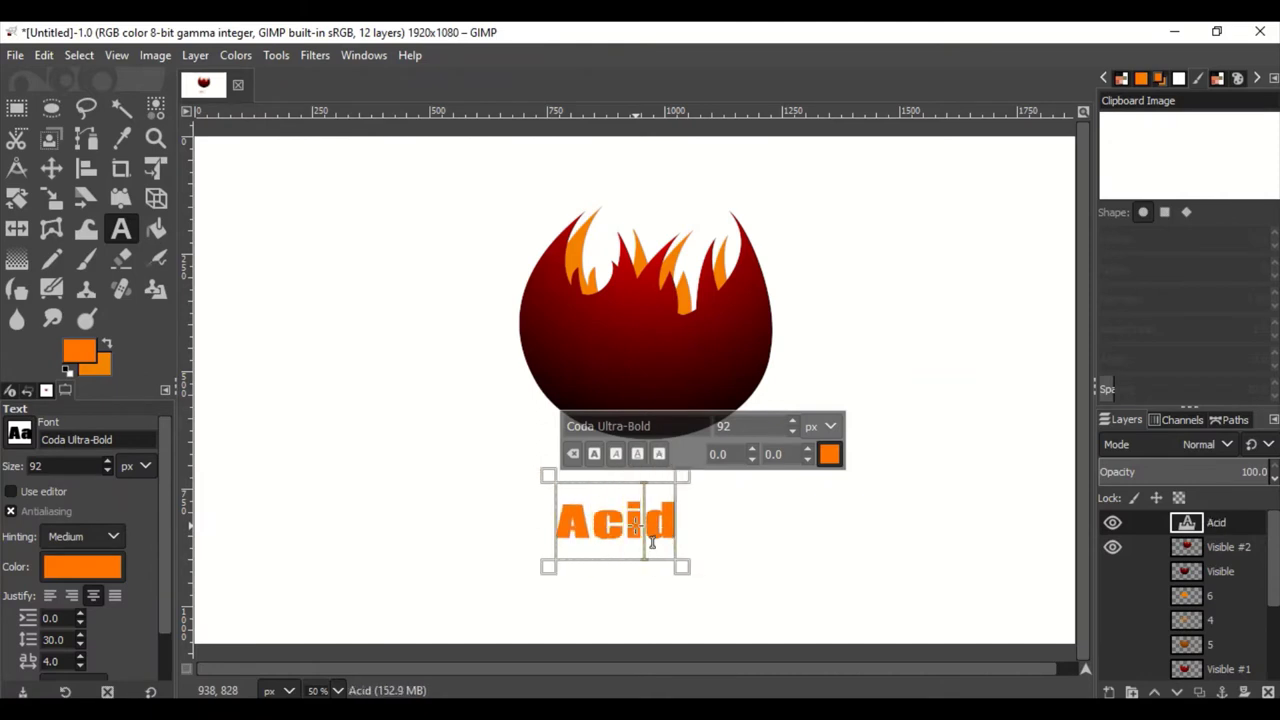
{"action": "left_click", "coordinate": [100, 440]}
{"action": "scroll", "coordinate": [115, 530], "scroll_direction": "down", "scroll_amount": 5}
{"action": "scroll", "coordinate": [115, 530], "scroll_direction": "down", "scroll_amount": 5}
{"action": "type", "text": "ACID"}
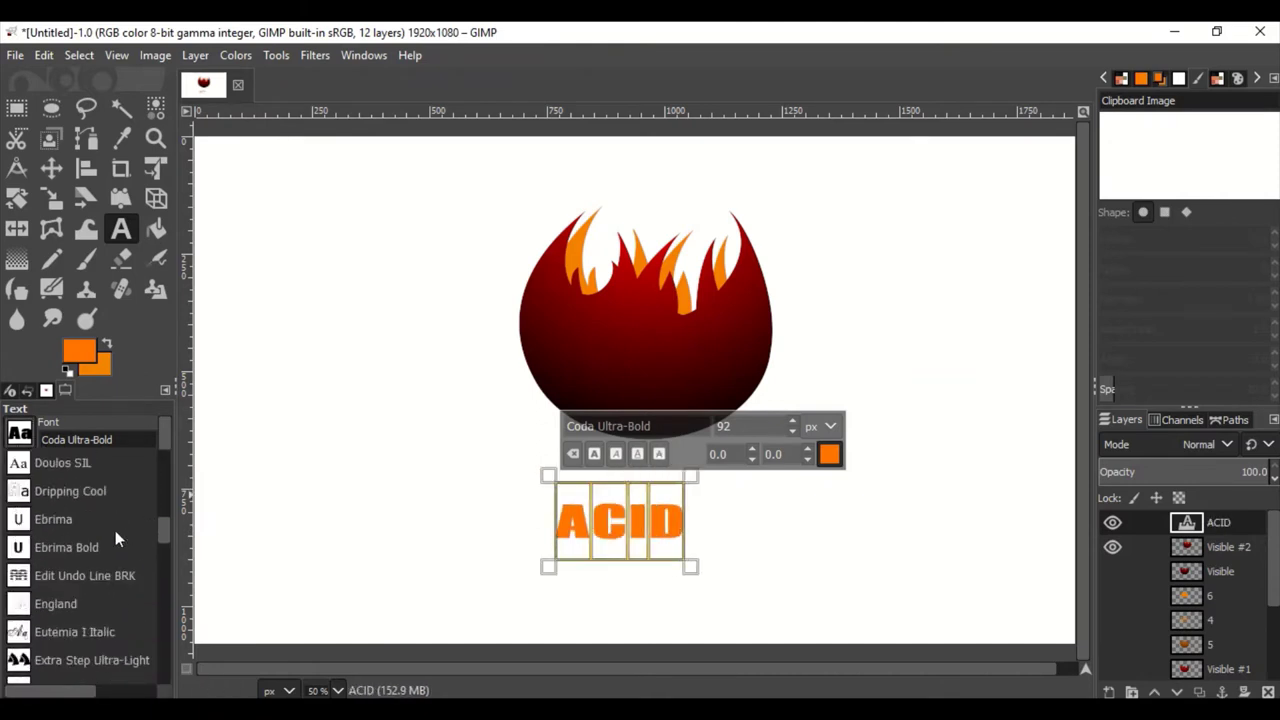
{"action": "left_click", "coordinate": [72, 490]}
{"action": "left_click", "coordinate": [100, 440]}
{"action": "scroll", "coordinate": [87, 501], "scroll_direction": "down", "scroll_amount": 5}
{"action": "left_click", "coordinate": [101, 607]}
{"action": "left_click", "coordinate": [31, 436]}
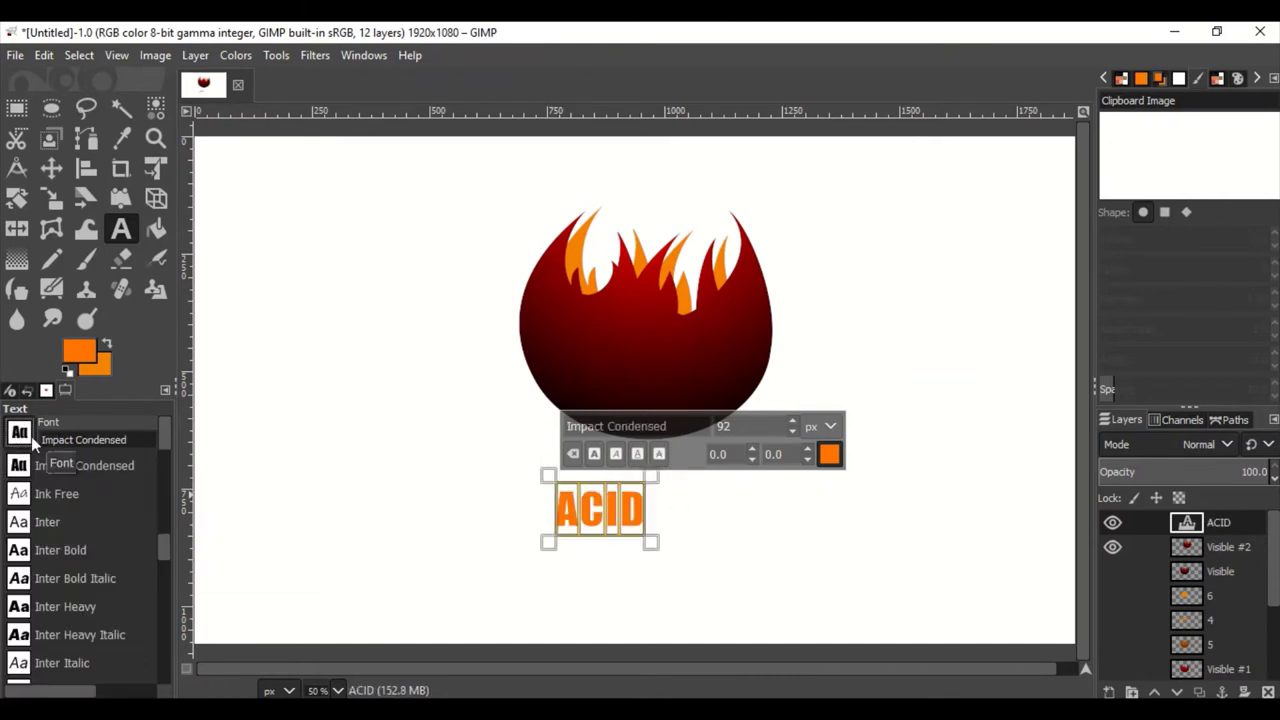
{"action": "scroll", "coordinate": [126, 568], "scroll_direction": "down", "scroll_amount": 3}
{"action": "scroll", "coordinate": [126, 568], "scroll_direction": "down", "scroll_amount": 3}
{"action": "left_click", "coordinate": [80, 466]}
Step: Enlarge the ACID text to 155 px, dismiss the warning, and drag it onto the ball's base
{"action": "left_click", "coordinate": [791, 422]}
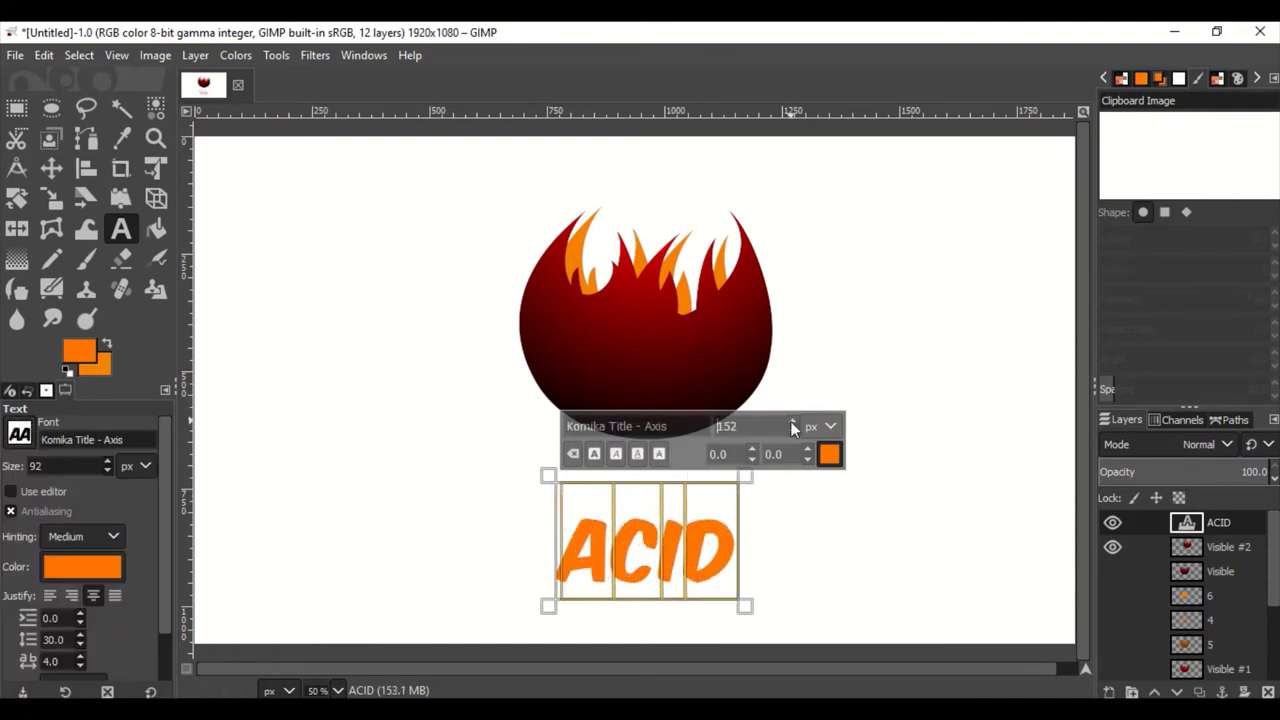
{"action": "type", "text": "90"}
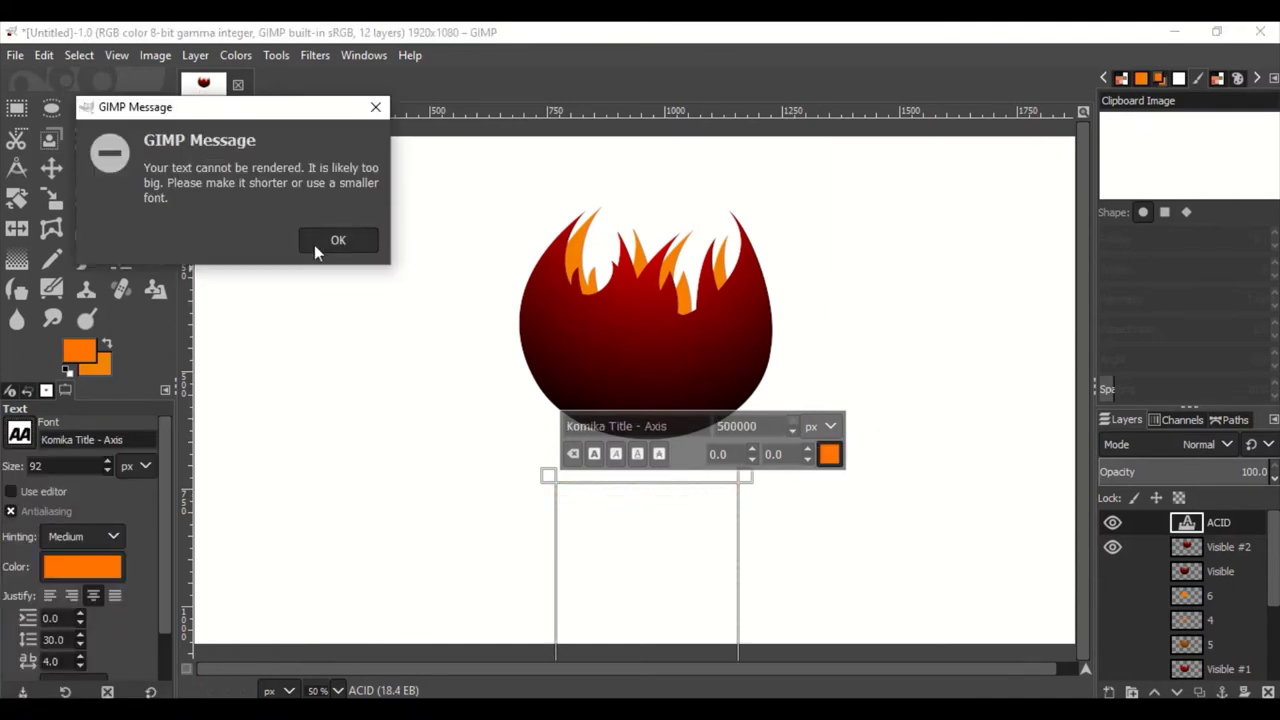
{"action": "left_click", "coordinate": [314, 244]}
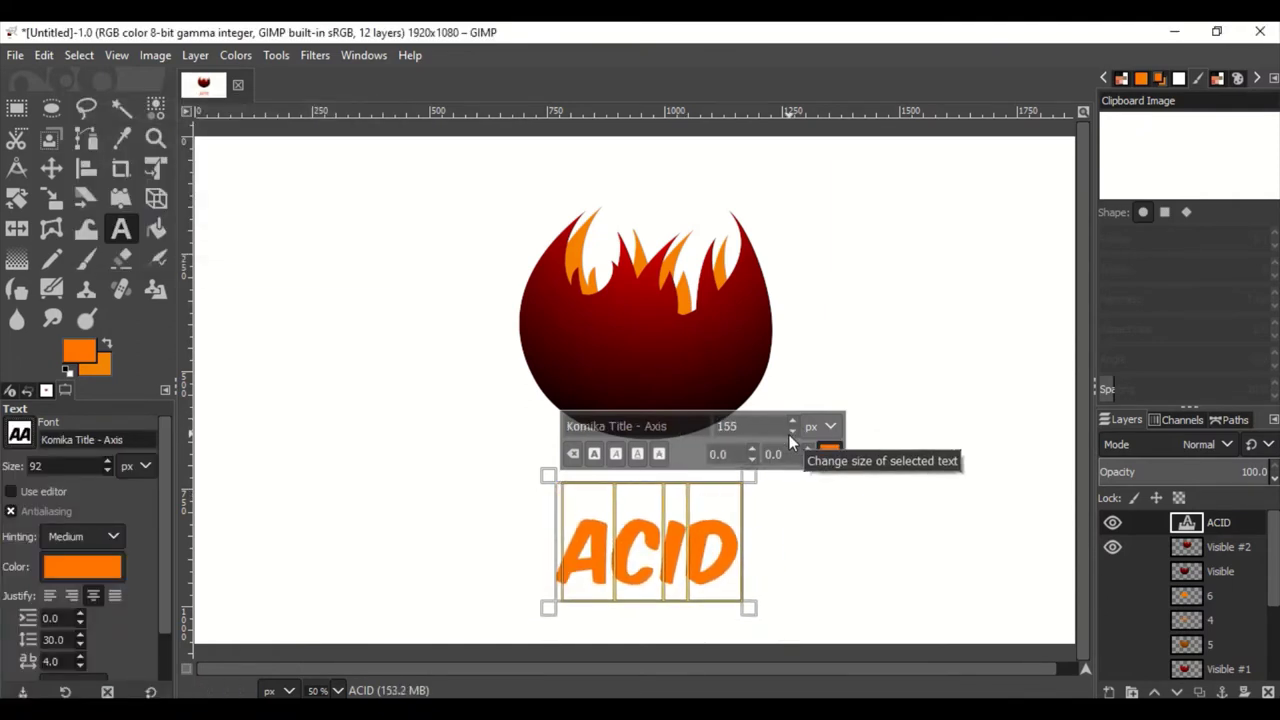
{"action": "key", "text": "m"}
{"action": "left_click_drag", "start_coordinate": [636, 565], "coordinate": [632, 459]}
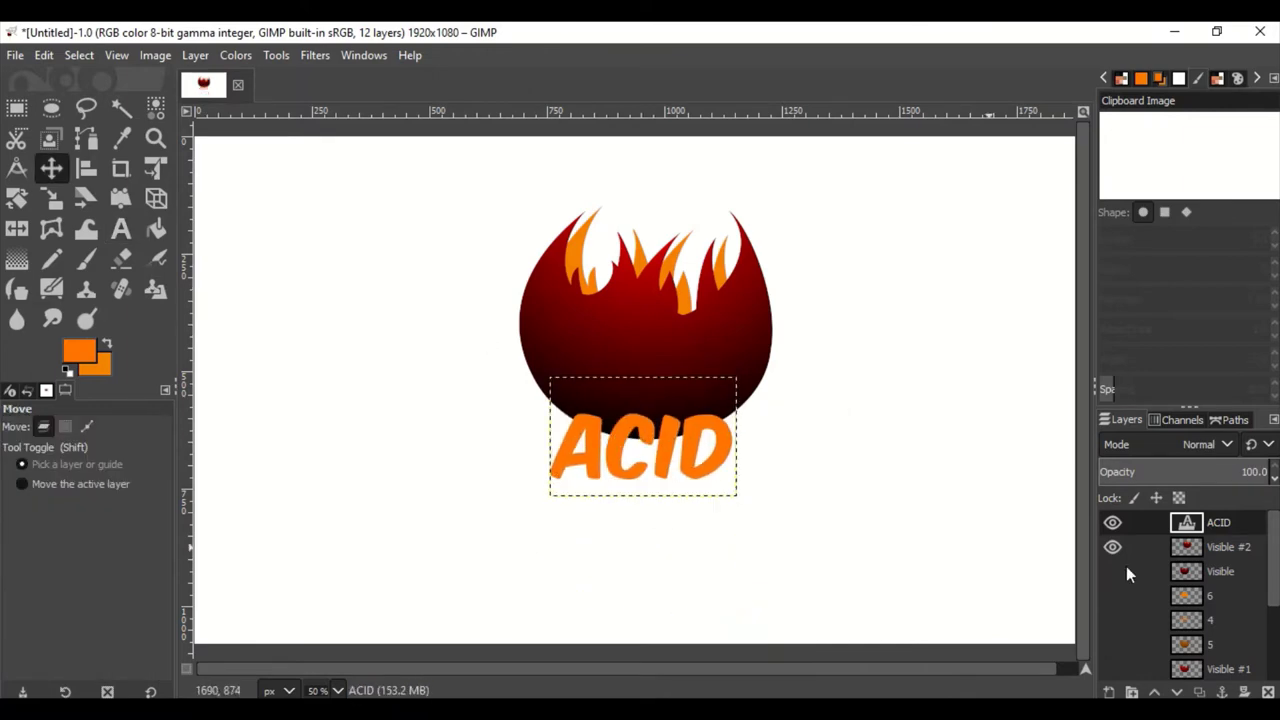
Step: Select the ACID letter shapes and fill them with a red-to-orange gradient
{"action": "right_click", "coordinate": [1224, 525]}
{"action": "left_click", "coordinate": [1090, 560]}
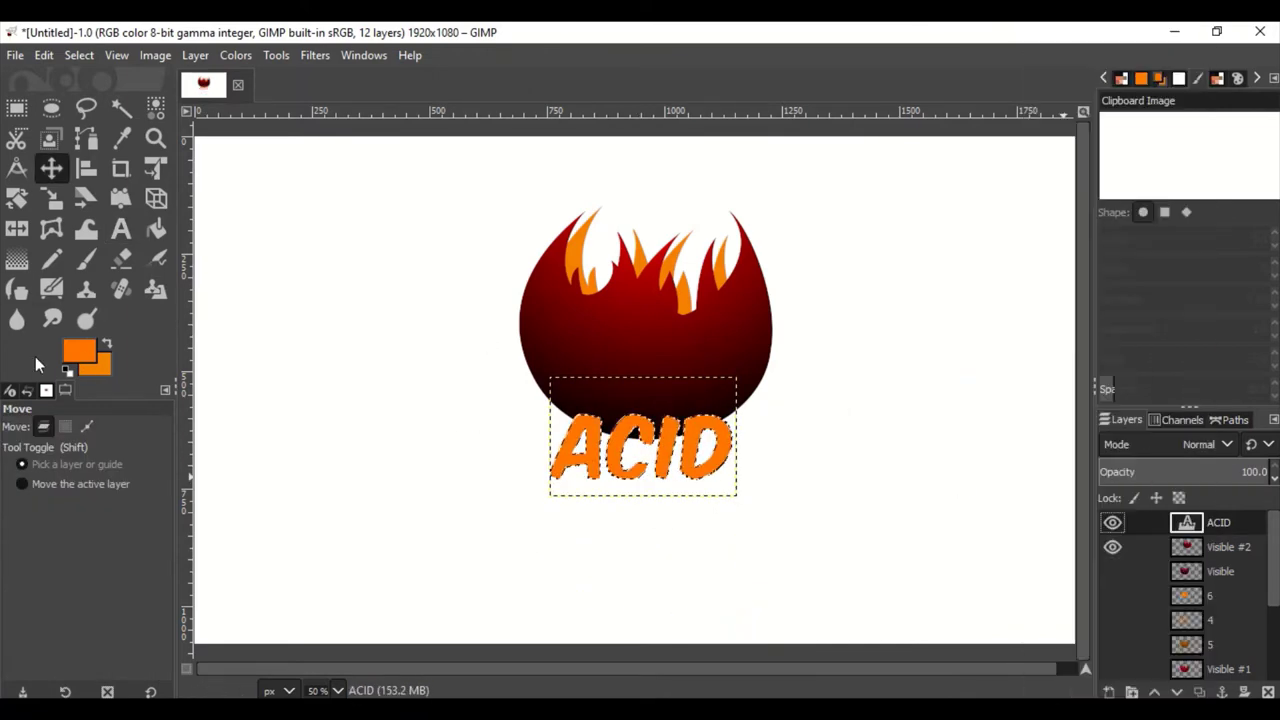
{"action": "left_click", "coordinate": [78, 352]}
{"action": "left_click", "coordinate": [175, 455]}
{"action": "left_click", "coordinate": [248, 537]}
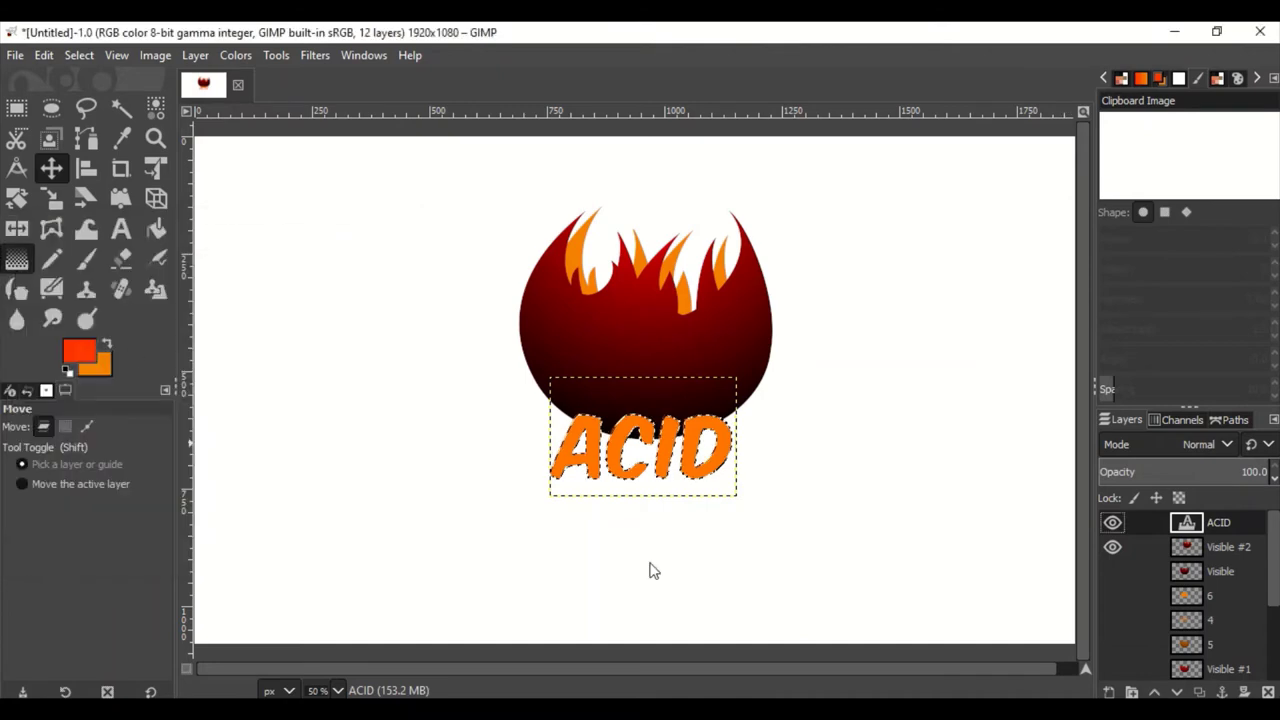
{"action": "key", "text": "g"}
{"action": "left_click_drag", "start_coordinate": [660, 335], "coordinate": [655, 531]}
{"action": "key", "text": "Return"}
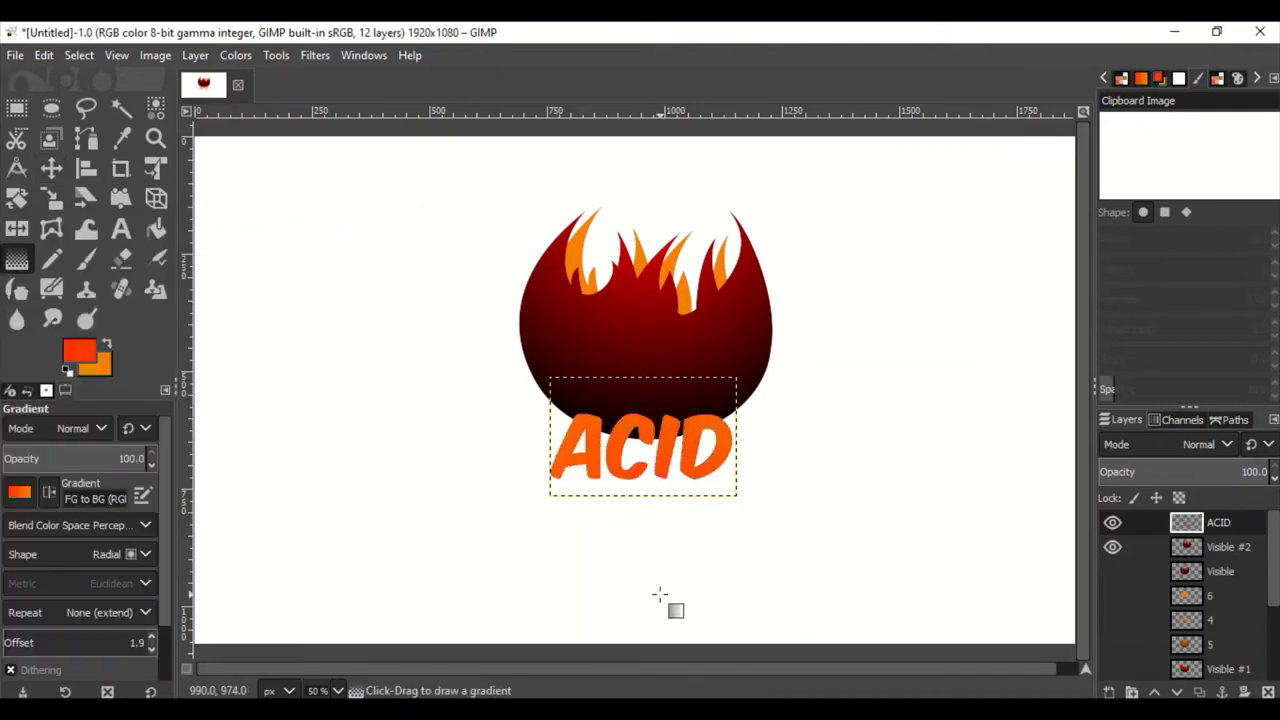
Step: Reselect the letters, grow the selection by 15 px, then shrink it
{"action": "right_click", "coordinate": [1218, 522]}
{"action": "left_click", "coordinate": [1129, 634]}
{"action": "left_click", "coordinate": [195, 55]}
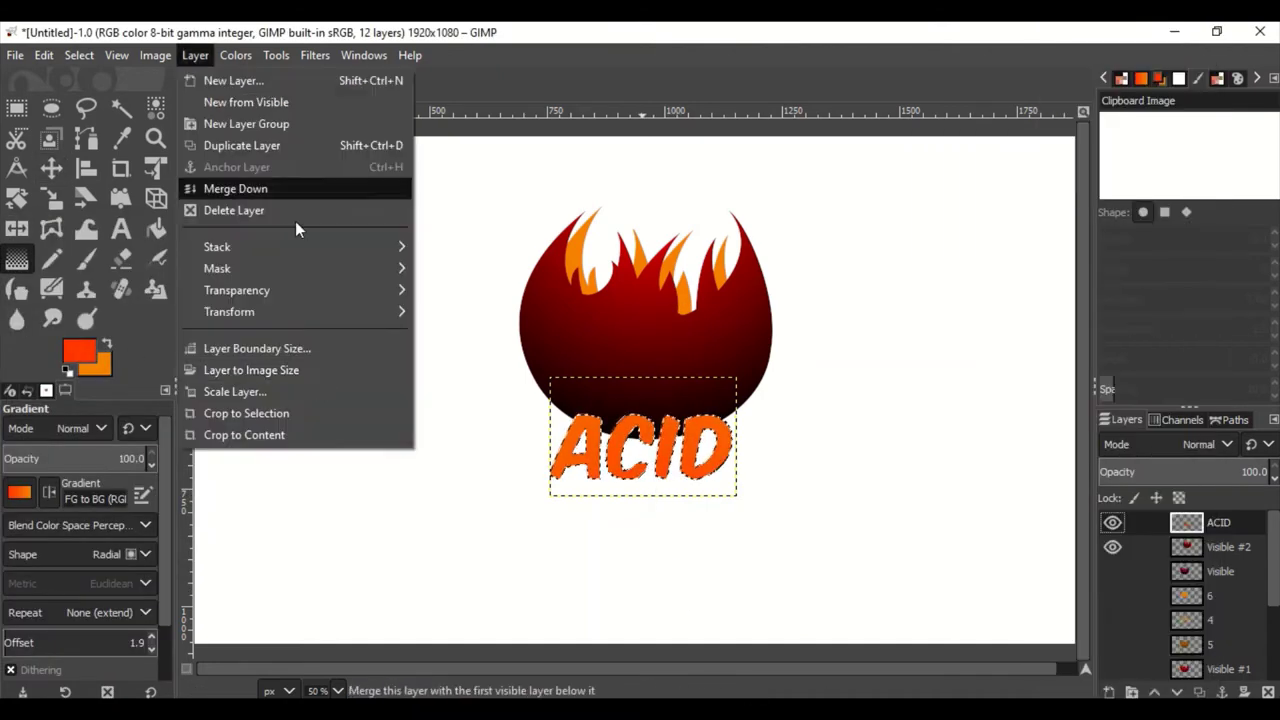
{"action": "left_click", "coordinate": [114, 334]}
{"action": "left_click", "coordinate": [176, 376]}
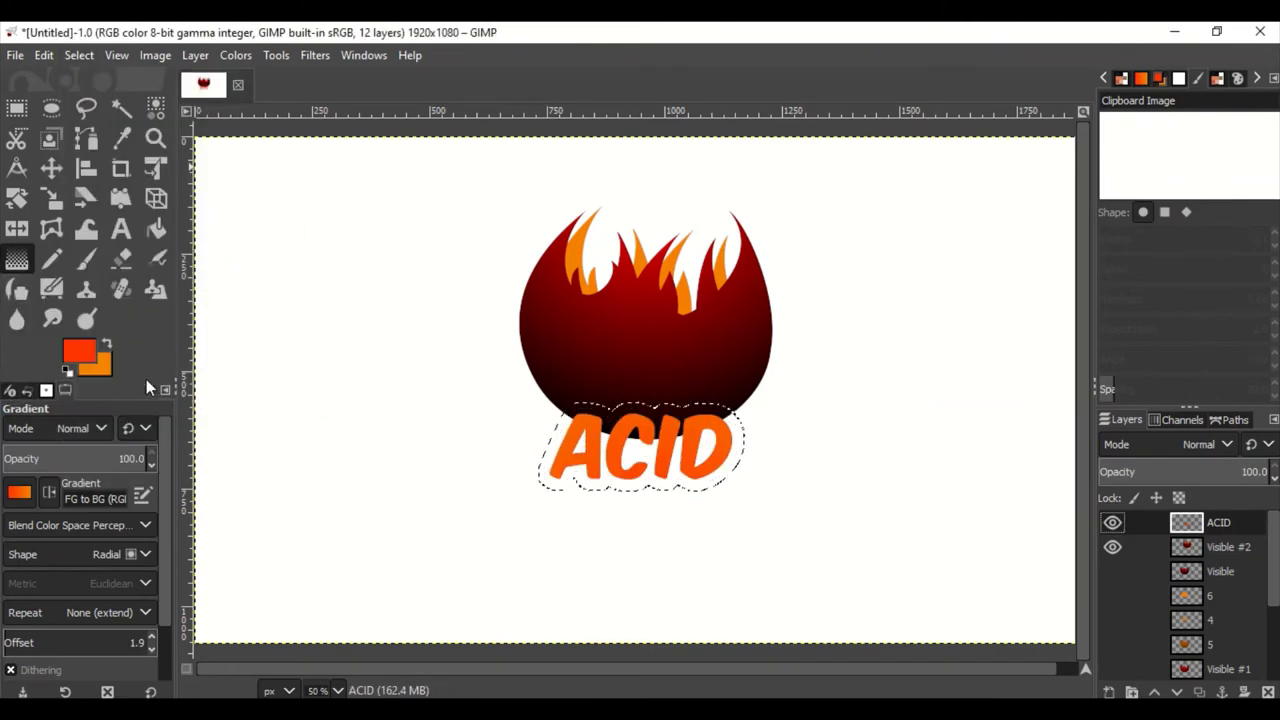
{"action": "left_click", "coordinate": [79, 55]}
{"action": "left_click", "coordinate": [114, 310]}
{"action": "left_click", "coordinate": [194, 369]}
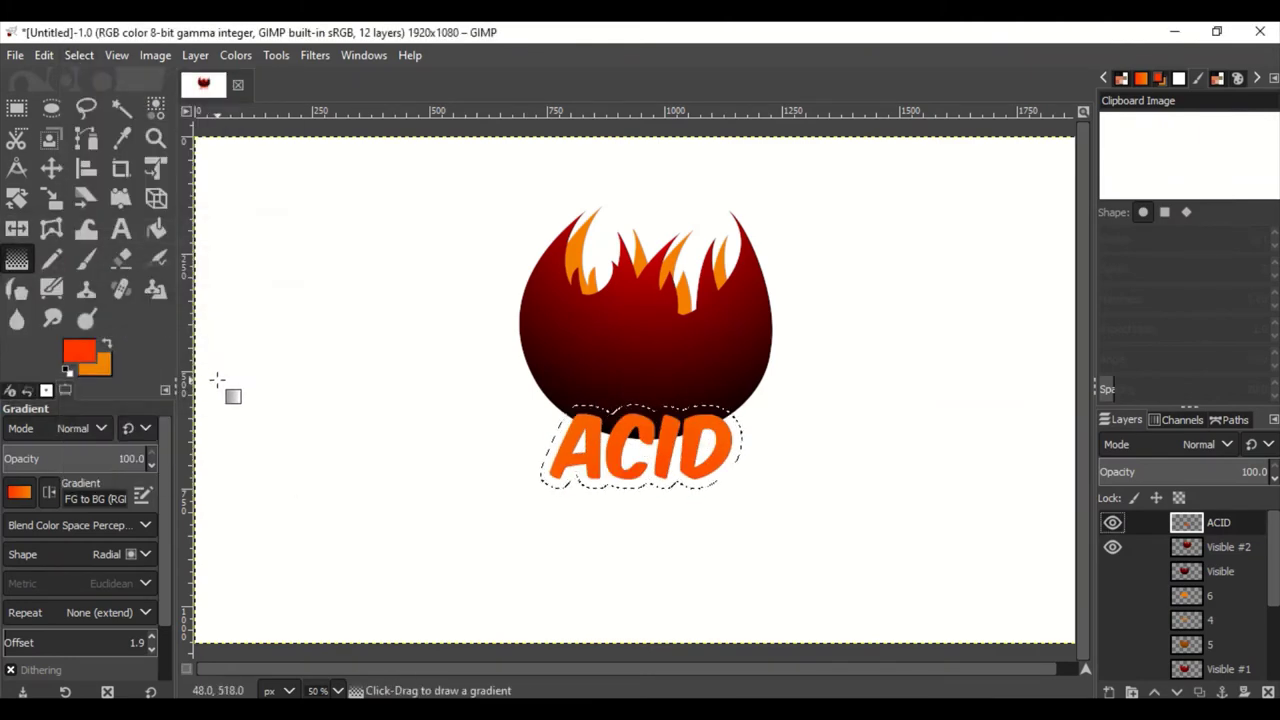
Step: Activate Visible #2 and grow a selection from the ACID letter shapes
{"action": "left_click", "coordinate": [1258, 550]}
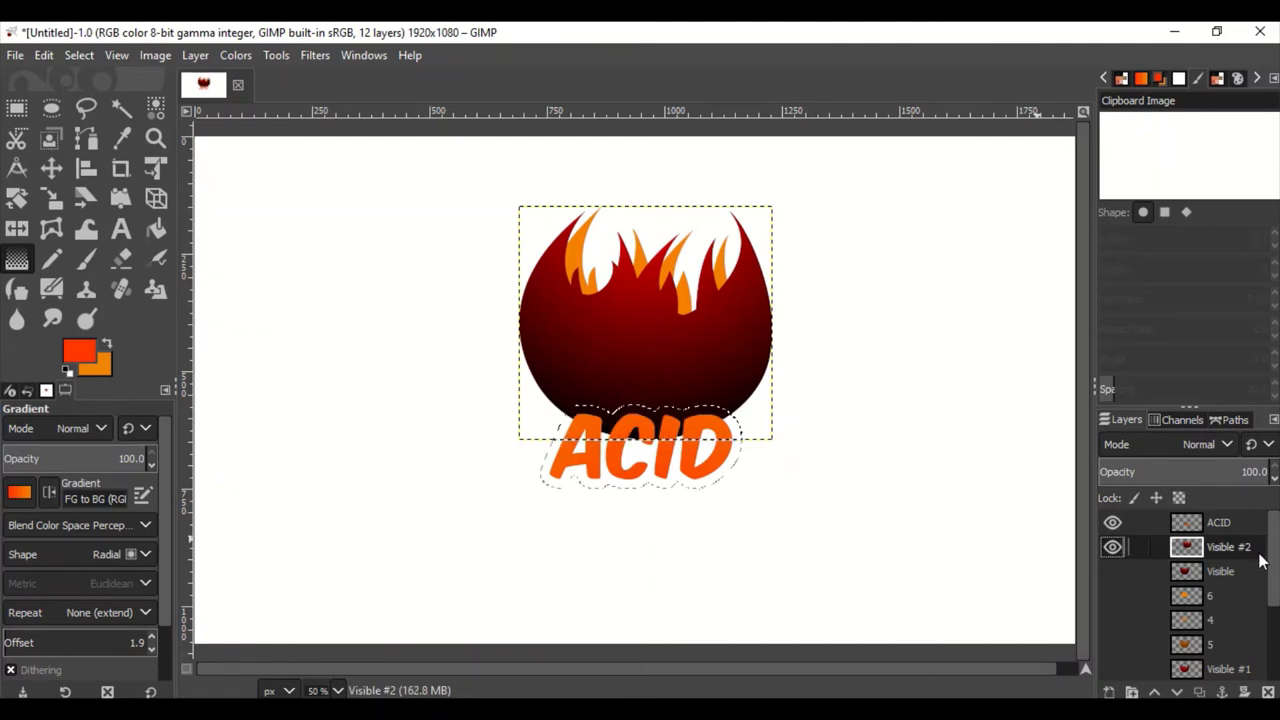
{"action": "right_click", "coordinate": [1220, 523]}
{"action": "left_click", "coordinate": [1121, 631]}
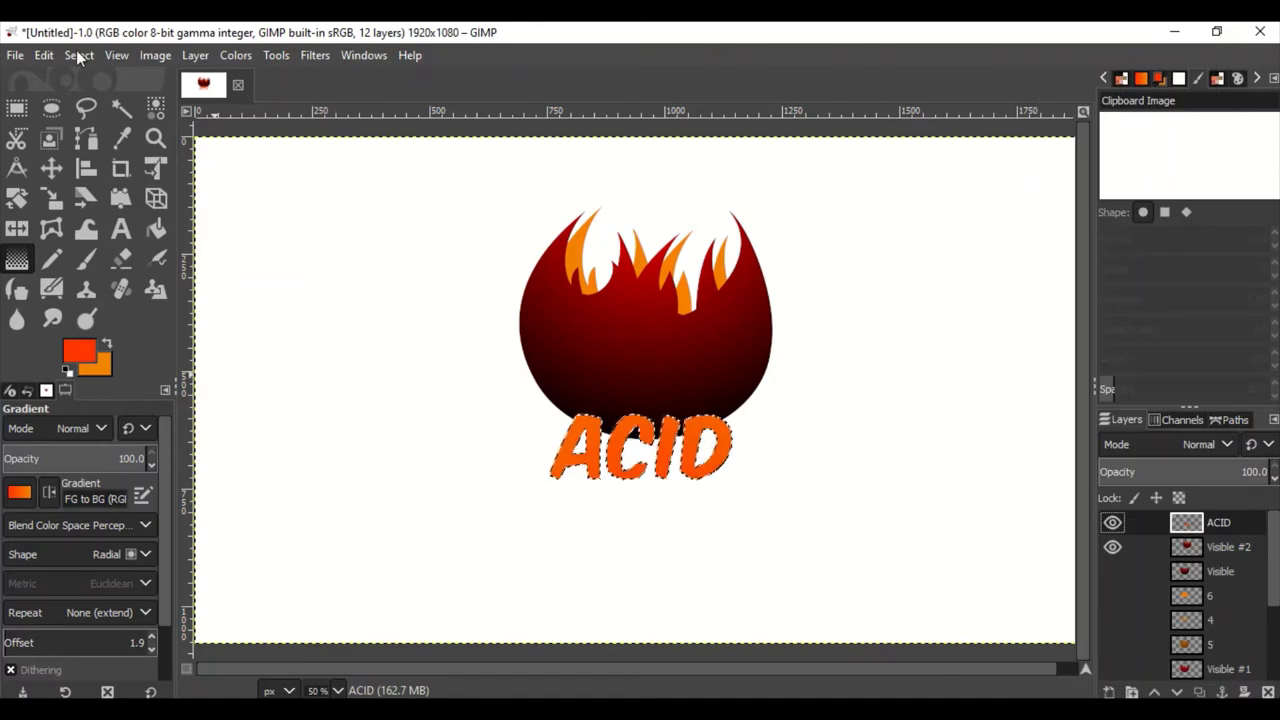
{"action": "left_click", "coordinate": [79, 55]}
{"action": "left_click", "coordinate": [105, 310]}
{"action": "left_click", "coordinate": [143, 382]}
Step: Zoom in to inspect the letters, then hide the white Background layer
{"action": "key", "text": "Page_Down"}
{"action": "key", "text": "1"}
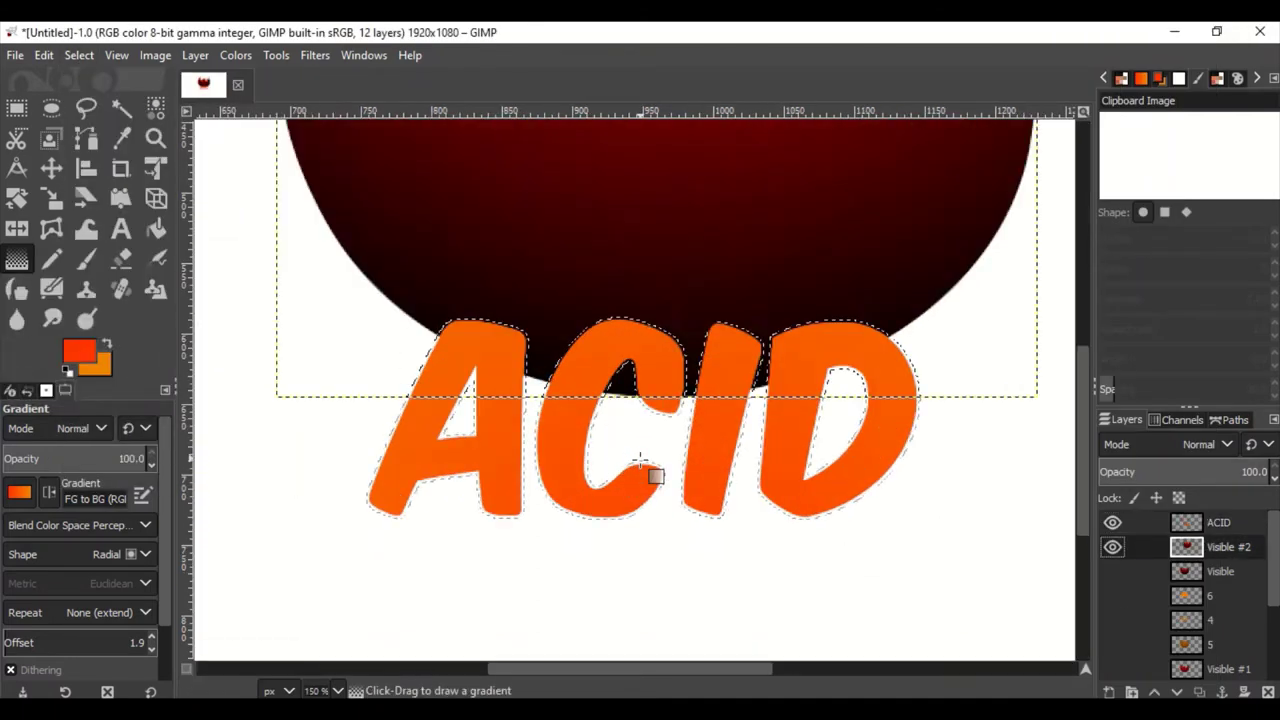
{"action": "scroll", "coordinate": [951, 500], "scroll_direction": "down", "scroll_amount": 2}
{"action": "scroll", "coordinate": [934, 500], "scroll_direction": "up", "scroll_amount": 1}
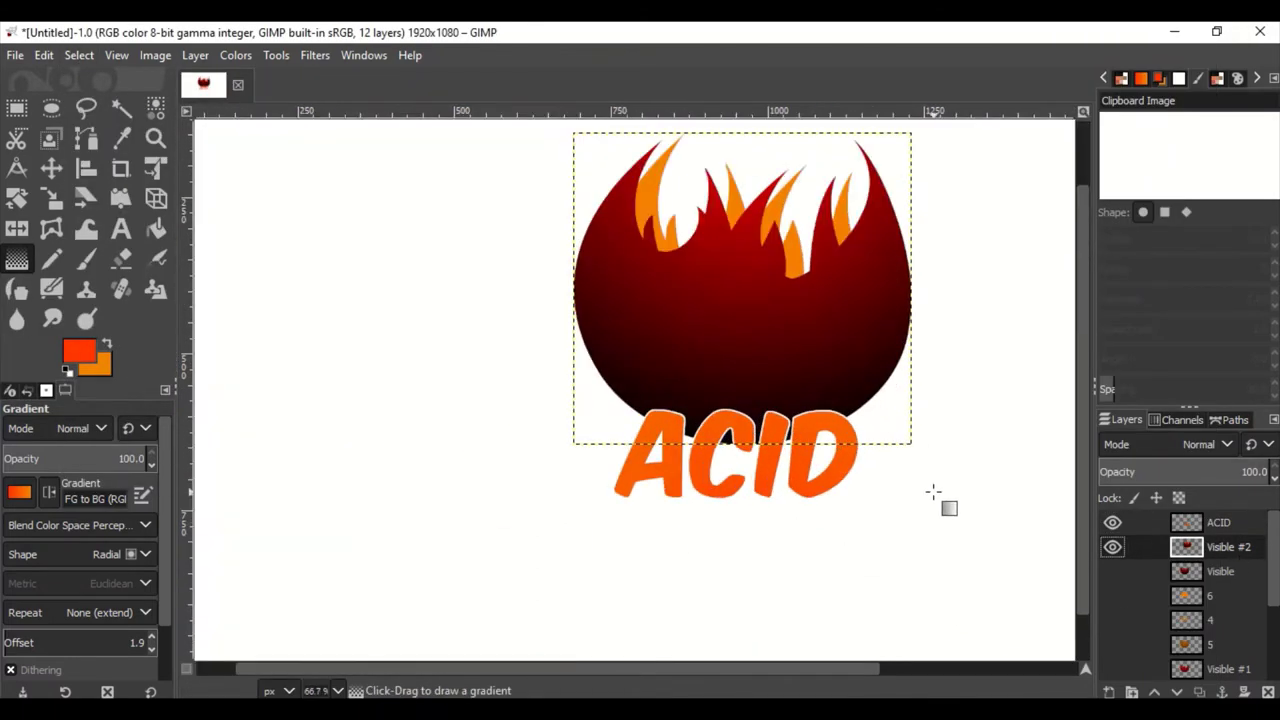
{"action": "scroll", "coordinate": [937, 503], "scroll_direction": "up", "scroll_amount": 1}
{"action": "scroll", "coordinate": [965, 495], "scroll_direction": "up", "scroll_amount": 3}
{"action": "scroll", "coordinate": [965, 495], "scroll_direction": "down", "scroll_amount": 1}
{"action": "scroll", "coordinate": [1185, 620], "scroll_direction": "down", "scroll_amount": 3}
{"action": "scroll", "coordinate": [1023, 620], "scroll_direction": "down", "scroll_amount": 2}
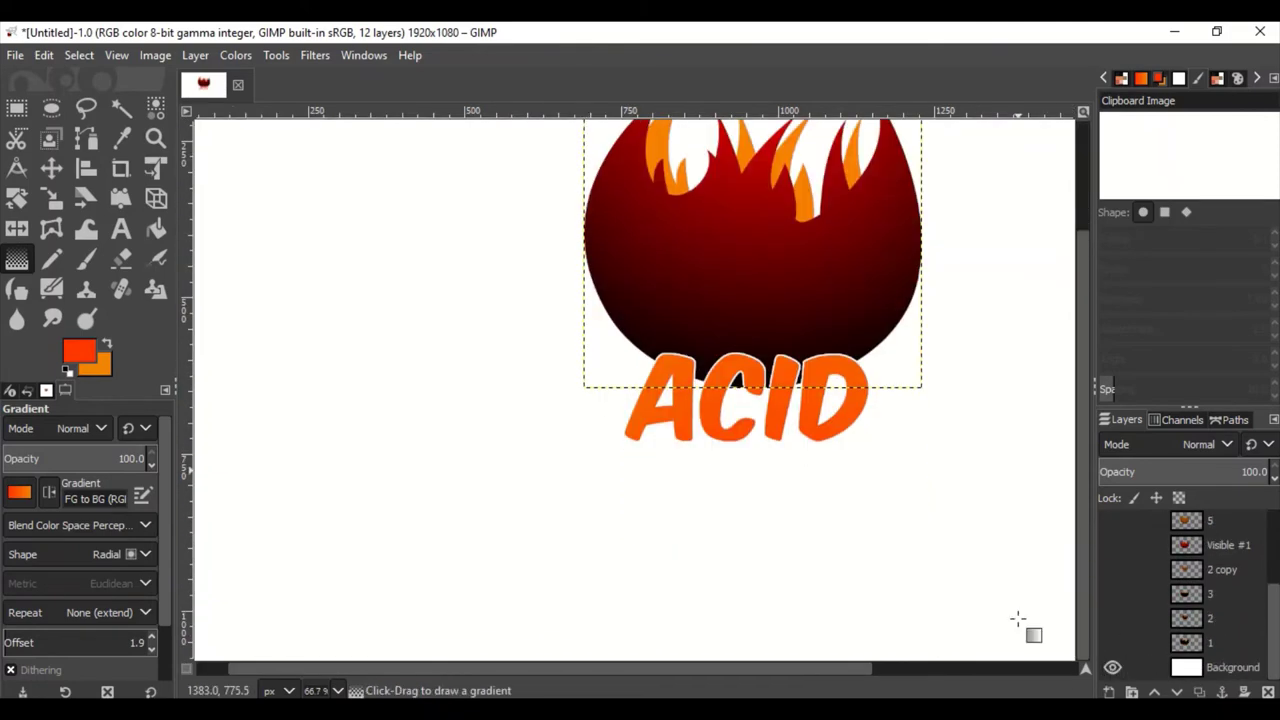
{"action": "scroll", "coordinate": [771, 500], "scroll_direction": "down", "scroll_amount": 1}
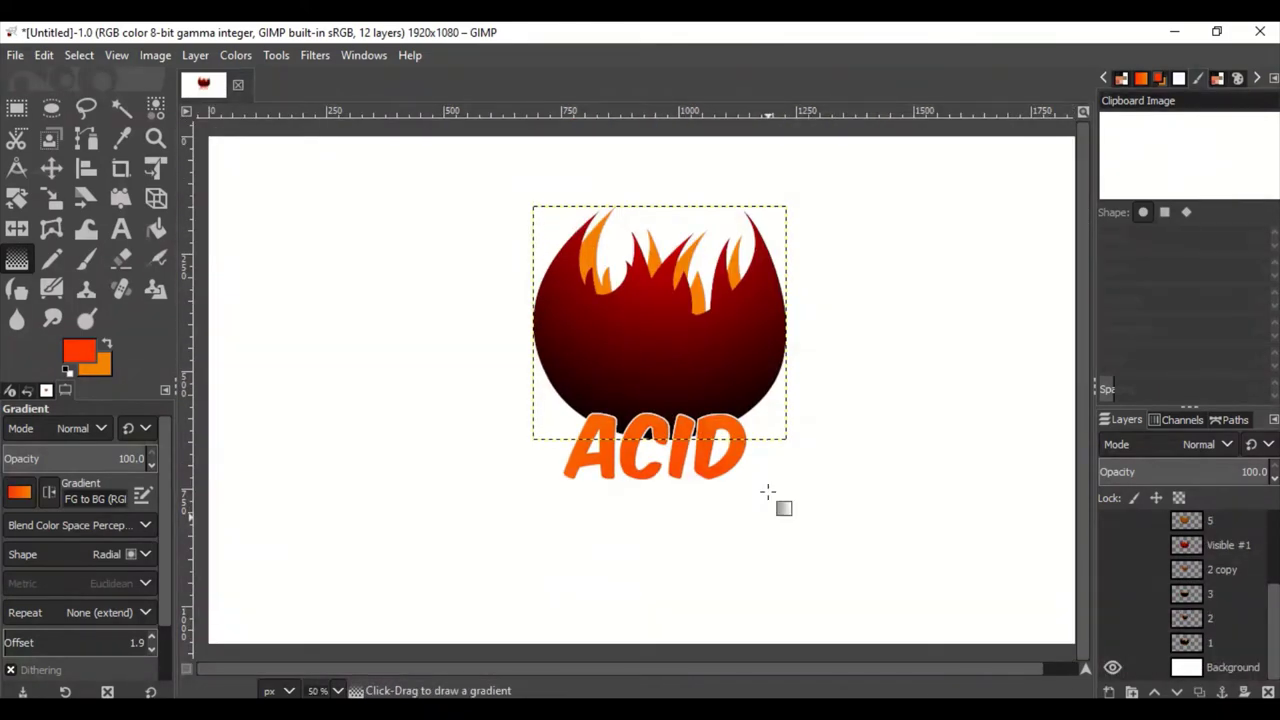
{"action": "left_click", "coordinate": [1112, 667]}
Step: Add a transparent layer above Background and test radial and square gradients, discarding them
{"action": "left_click", "coordinate": [1230, 667]}
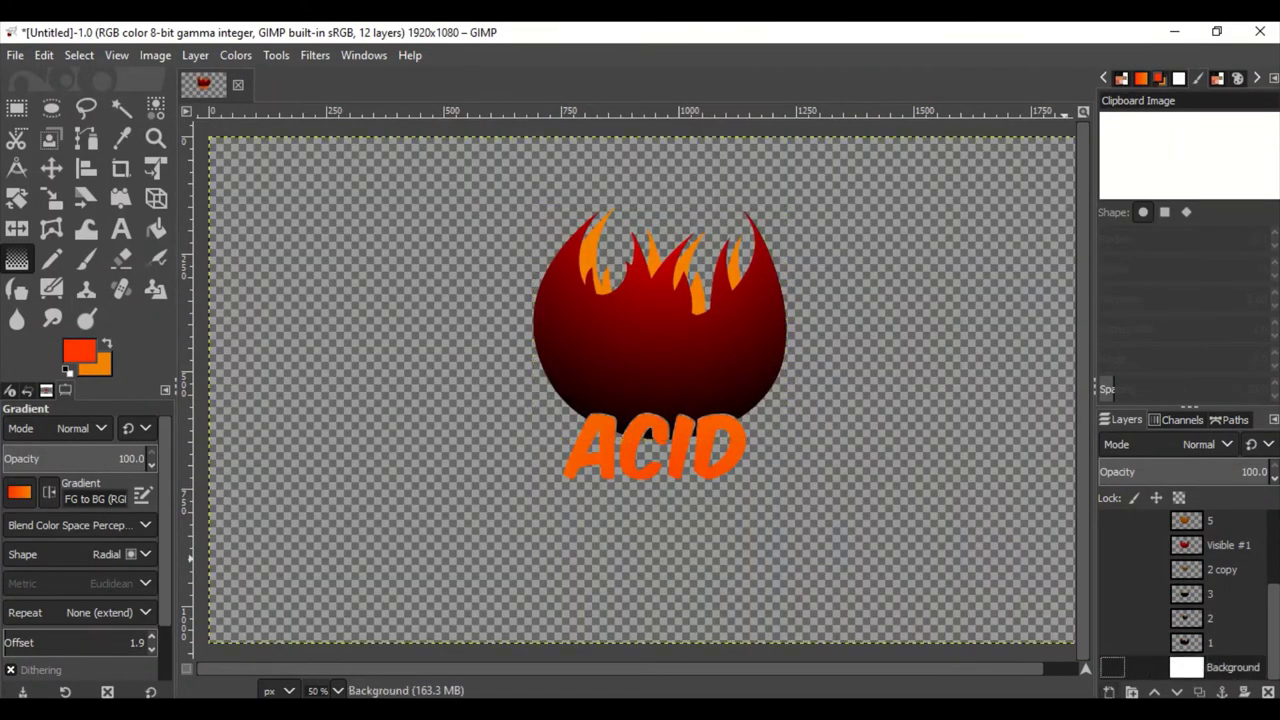
{"action": "left_click", "coordinate": [1108, 692], "text": "shift"}
{"action": "scroll", "coordinate": [871, 449], "scroll_direction": "down", "scroll_amount": 1}
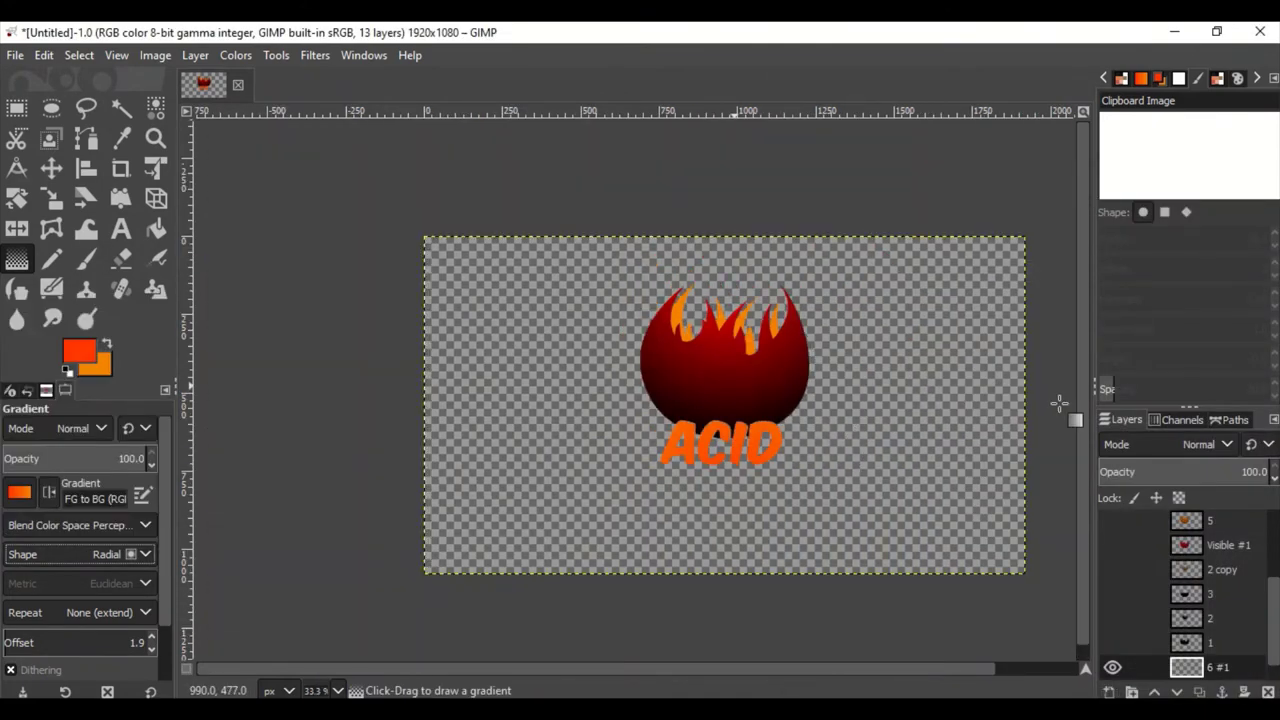
{"action": "left_click_drag", "start_coordinate": [733, 386], "coordinate": [1279, 387]}
{"action": "left_click", "coordinate": [130, 554]}
{"action": "left_click", "coordinate": [45, 370]}
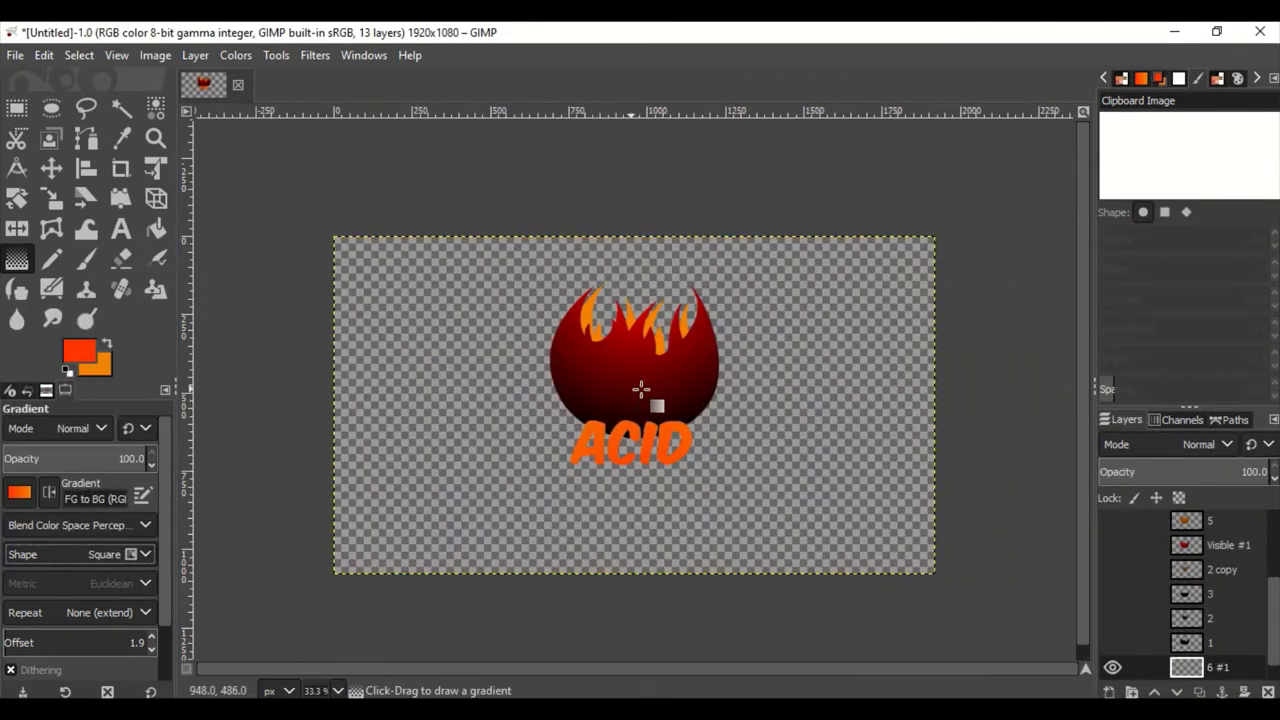
{"action": "mouse_move", "coordinate": [630, 388]}
{"action": "left_mouse_down"}
{"action": "mouse_move", "coordinate": [1243, 392]}
{"action": "mouse_move", "coordinate": [633, 205]}
{"action": "mouse_move", "coordinate": [654, 470]}
{"action": "left_mouse_up"}
{"action": "key", "text": "Escape"}
{"action": "left_click_drag", "start_coordinate": [634, 363], "coordinate": [630, 650]}
{"action": "key", "text": "Escape"}
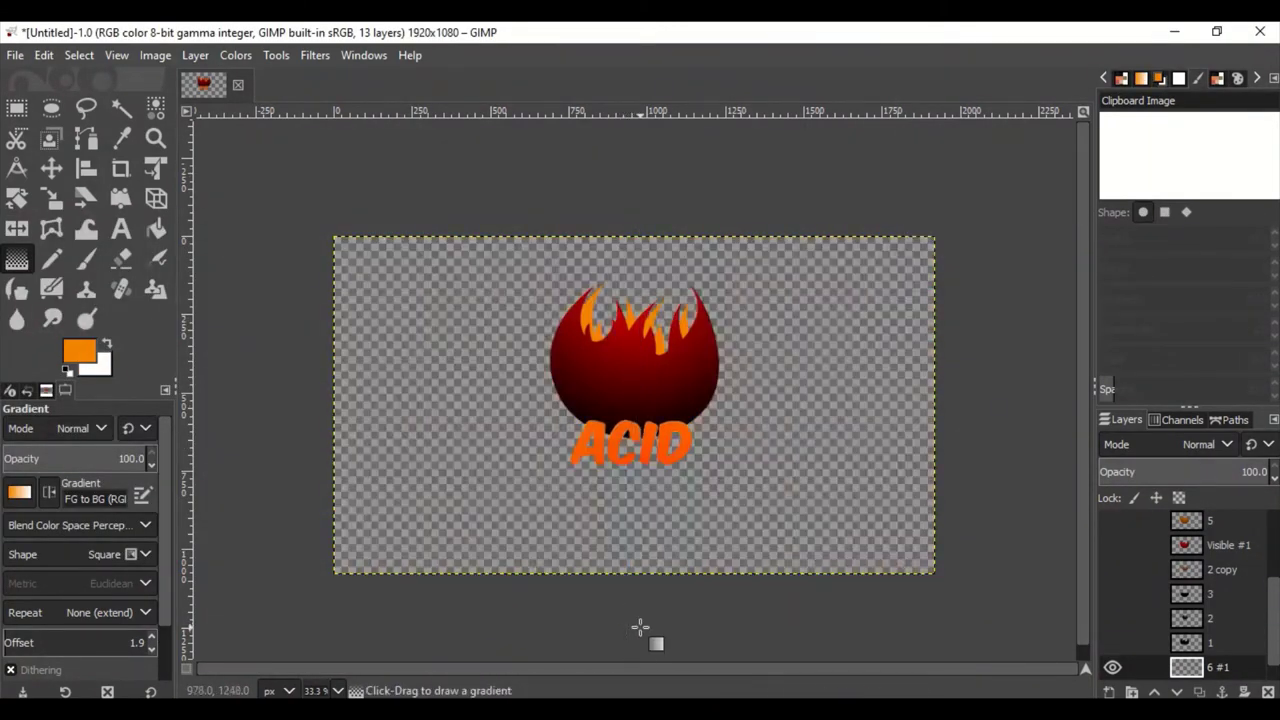
Step: With red and white colours swapped, paint a white-to-red radial gradient outward from the centre
{"action": "left_click", "coordinate": [79, 351]}
{"action": "left_click", "coordinate": [178, 458]}
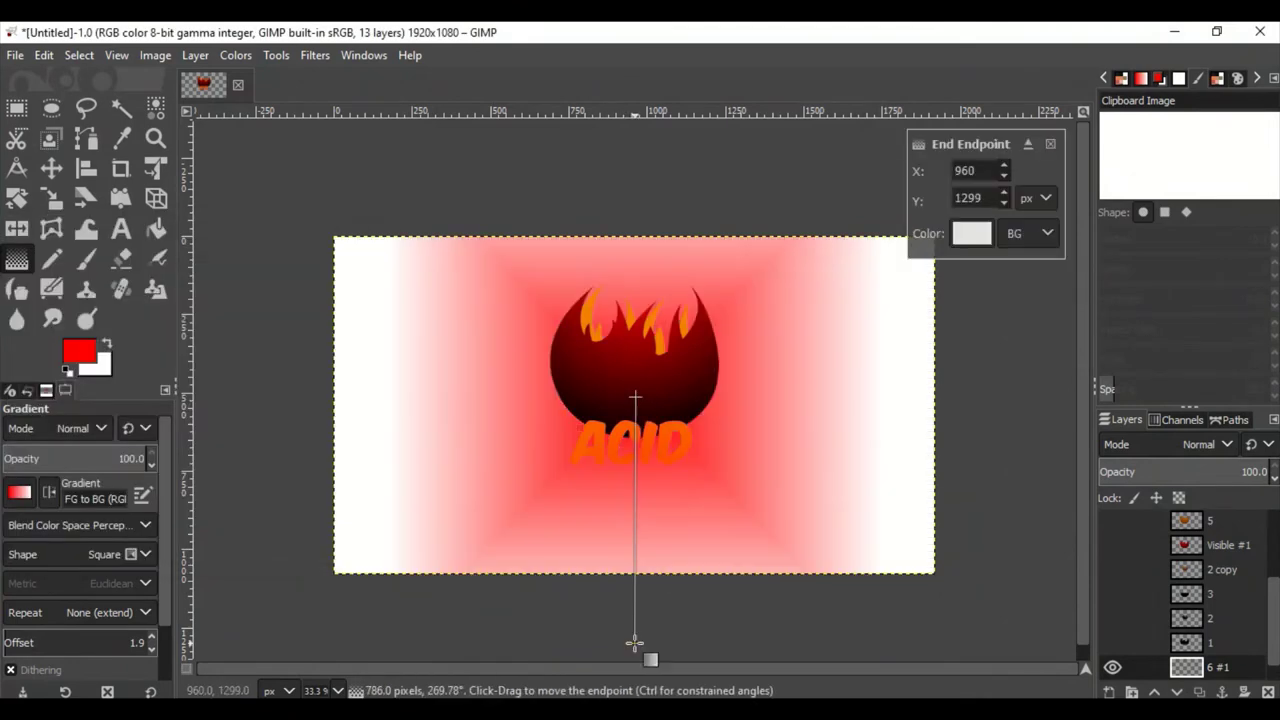
{"action": "left_click", "coordinate": [145, 554]}
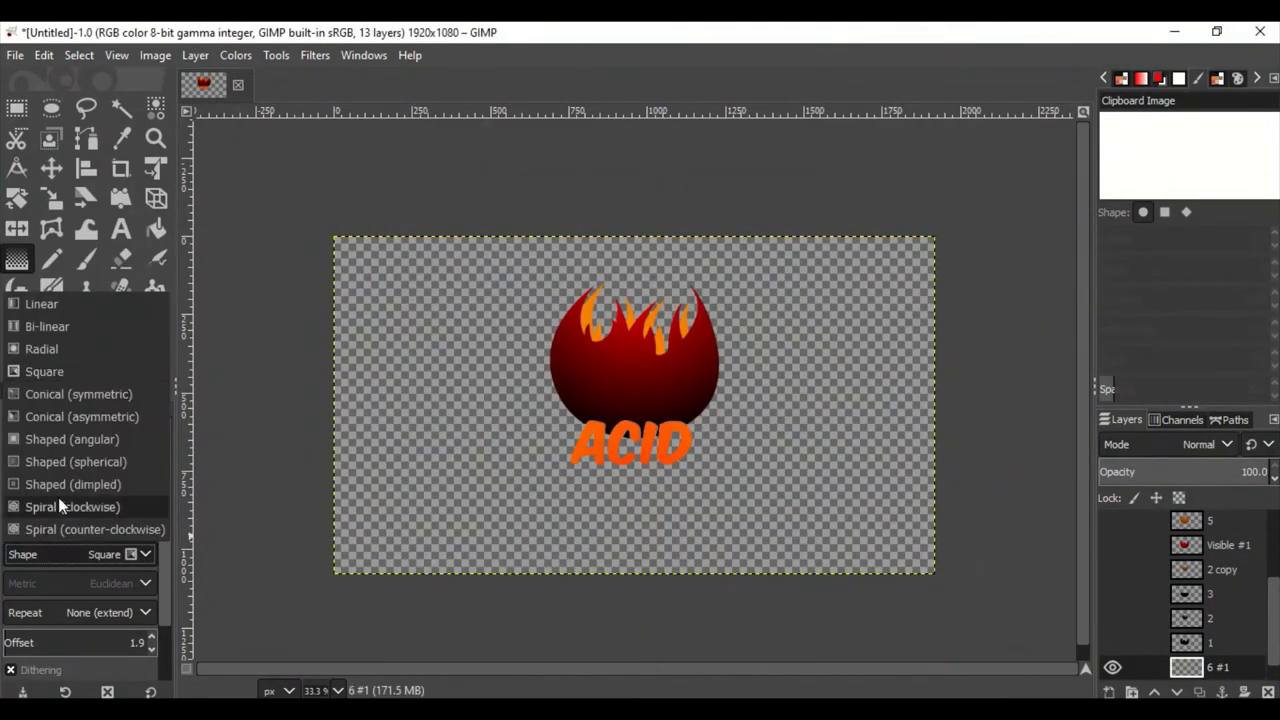
{"action": "left_click", "coordinate": [60, 391]}
{"action": "left_click_drag", "start_coordinate": [377, 390], "coordinate": [776, 570]}
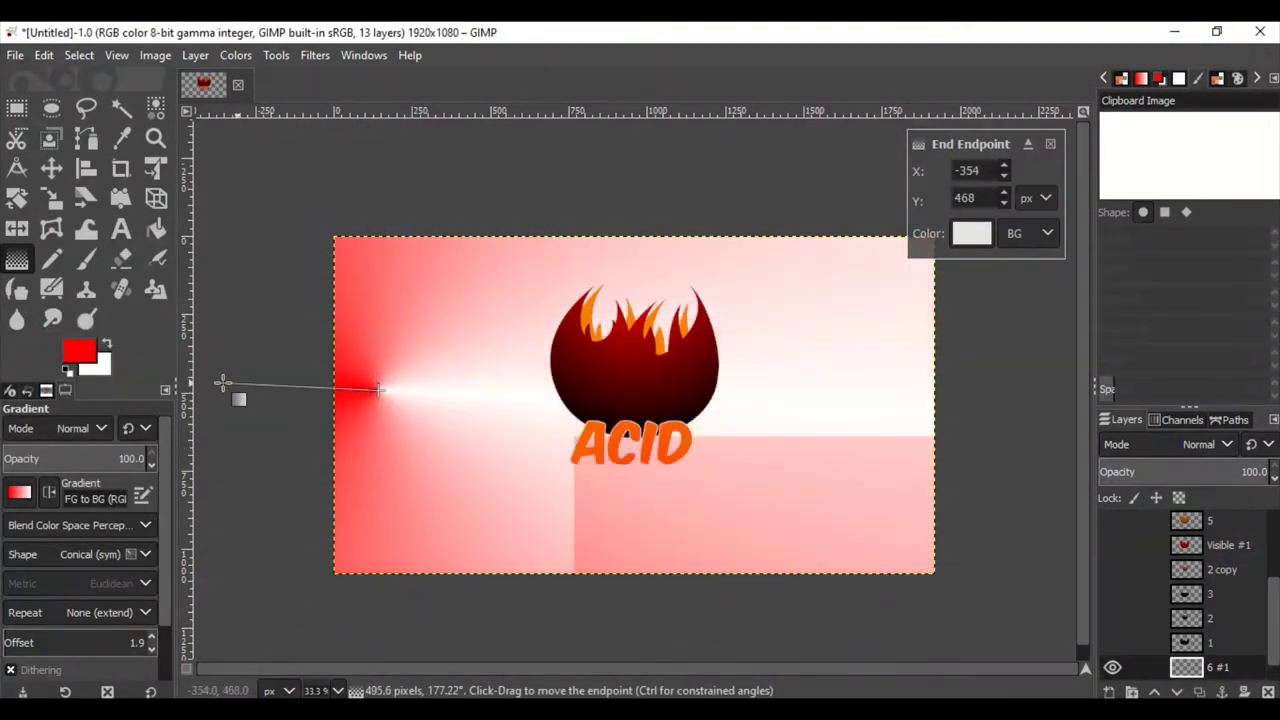
{"action": "left_click_drag", "start_coordinate": [636, 383], "coordinate": [912, 382]}
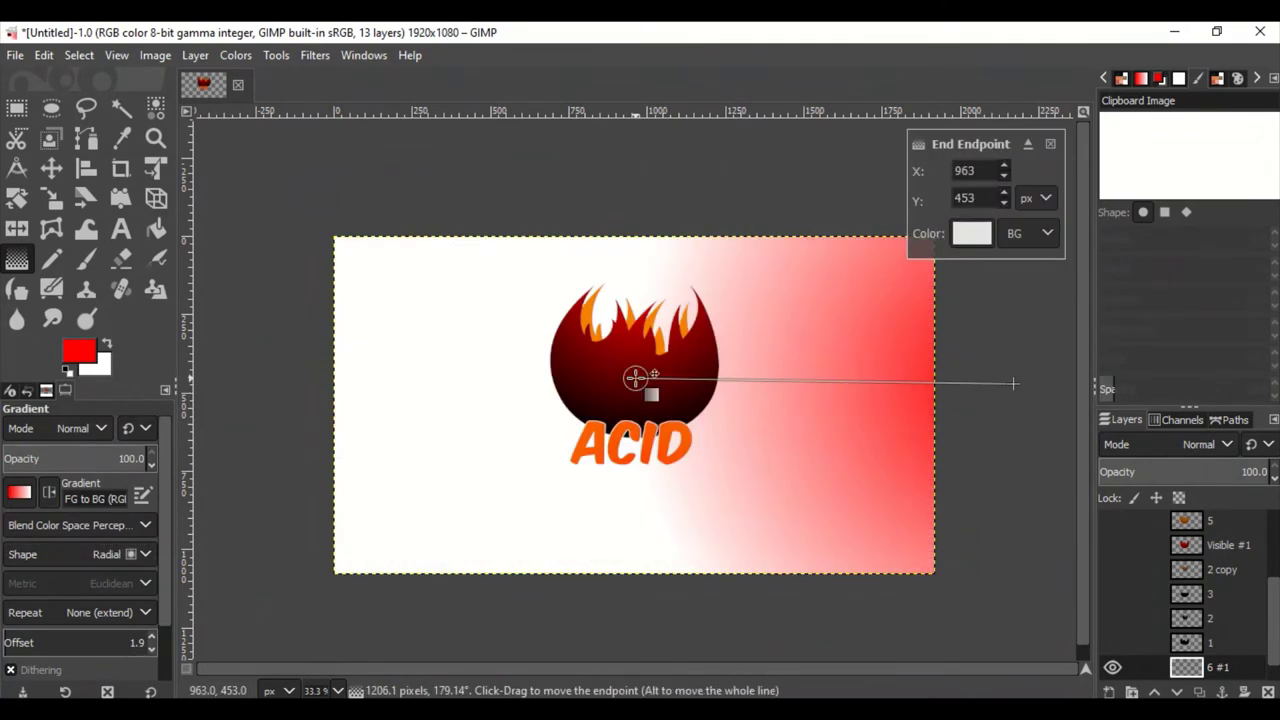
{"action": "key", "text": "x"}
{"action": "left_click_drag", "start_coordinate": [636, 377], "coordinate": [1216, 370]}
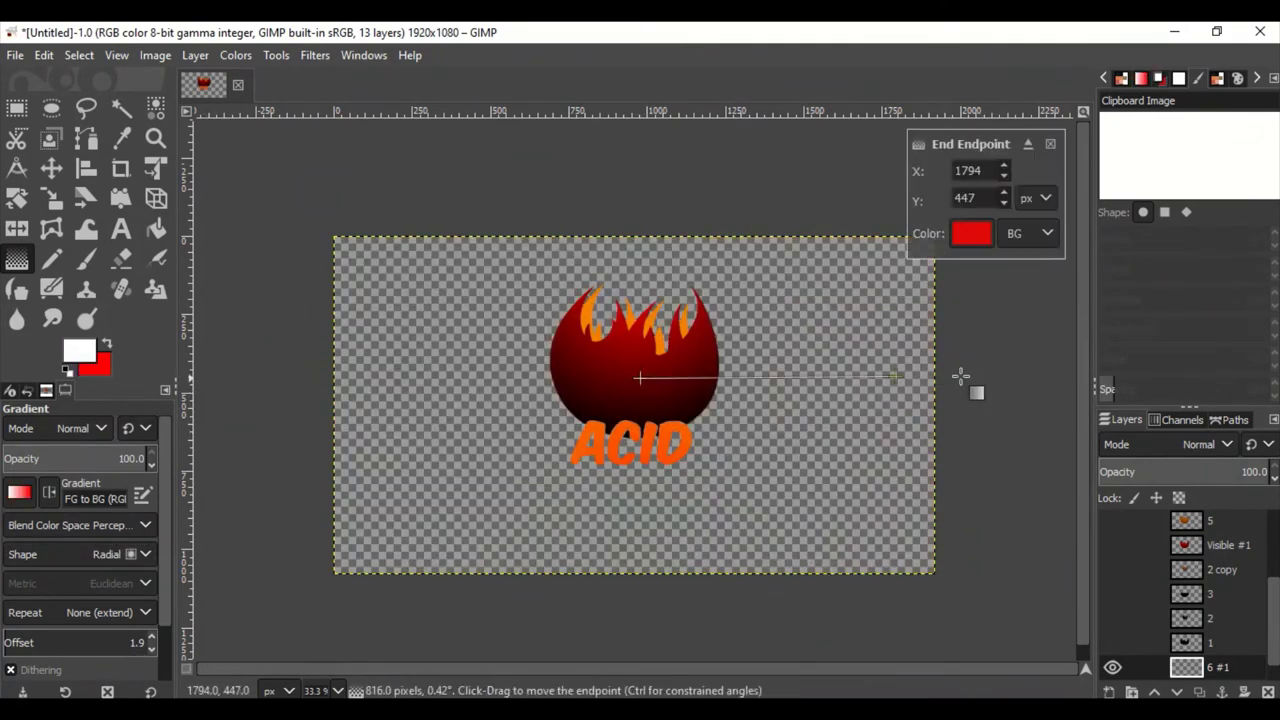
{"action": "left_click_drag", "start_coordinate": [635, 376], "coordinate": [635, 660]}
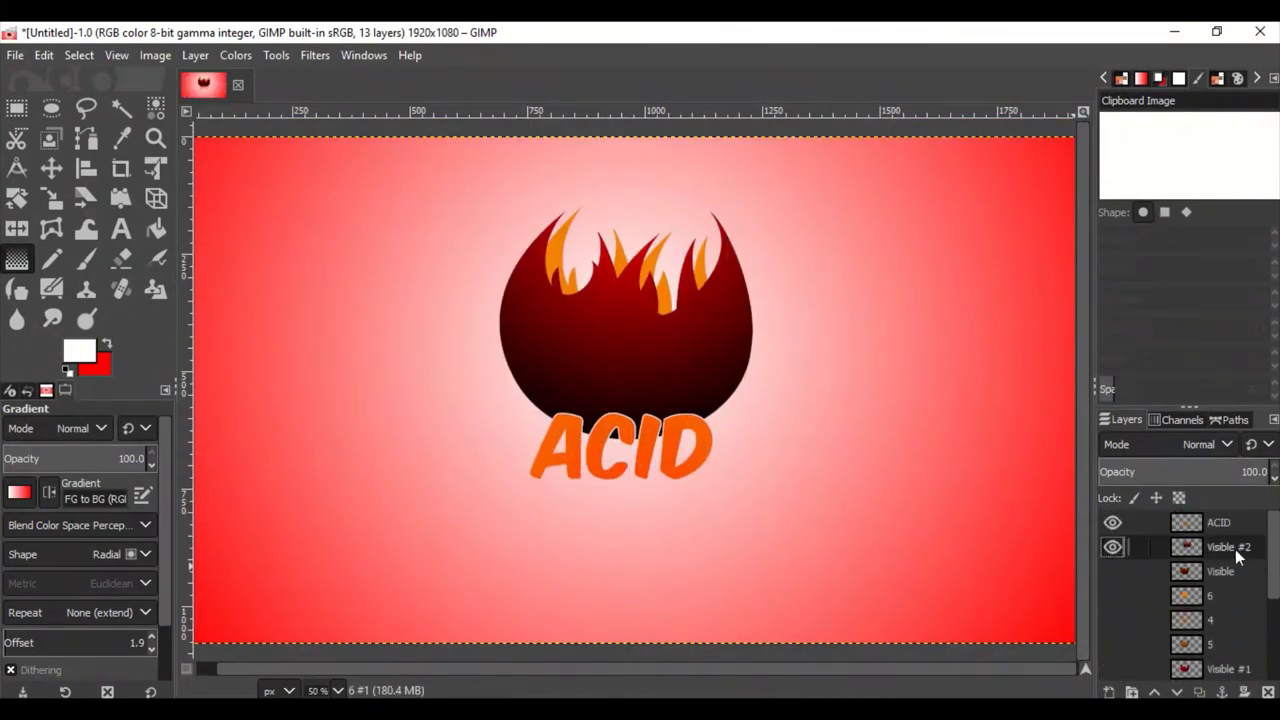
Step: Preview and cancel a drop shadow, then move the red gradient layer up under Visible #2
{"action": "left_click", "coordinate": [195, 55]}
{"action": "left_click", "coordinate": [659, 370]}
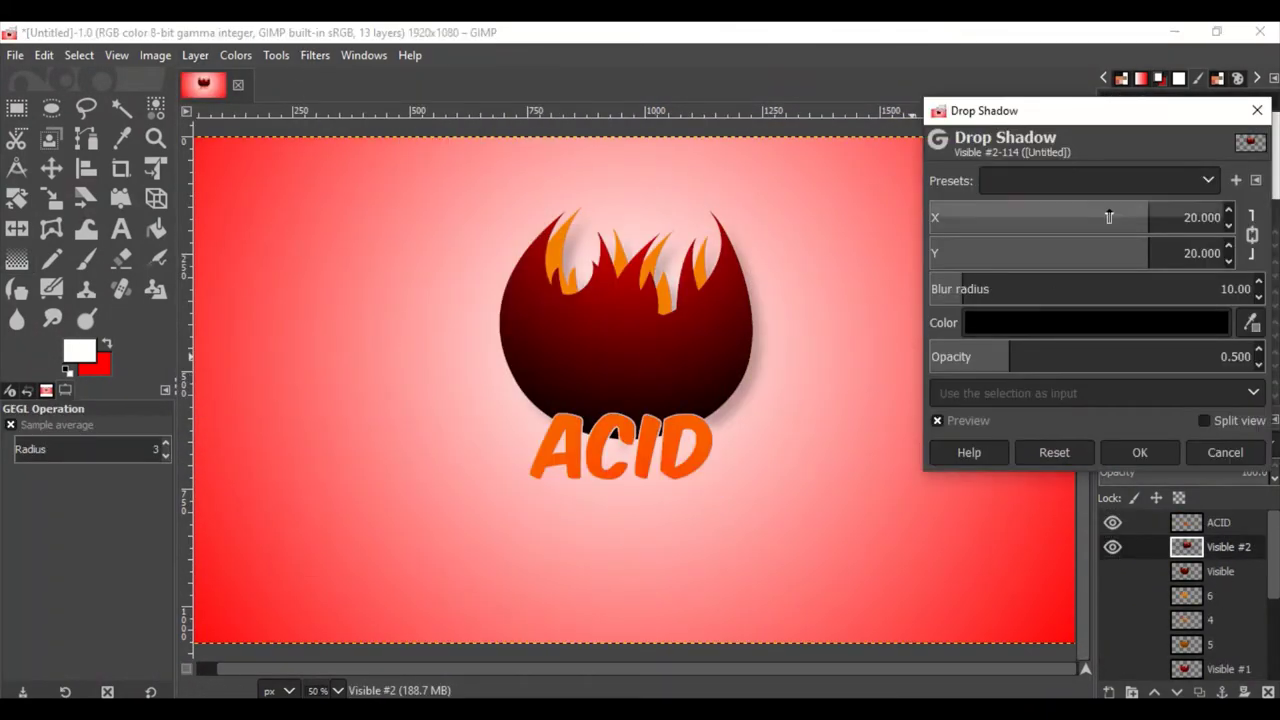
{"action": "left_click_drag", "start_coordinate": [1109, 217], "coordinate": [1213, 217]}
{"action": "left_click", "coordinate": [1140, 452]}
{"action": "scroll", "coordinate": [1228, 600], "scroll_direction": "down", "scroll_amount": 3}
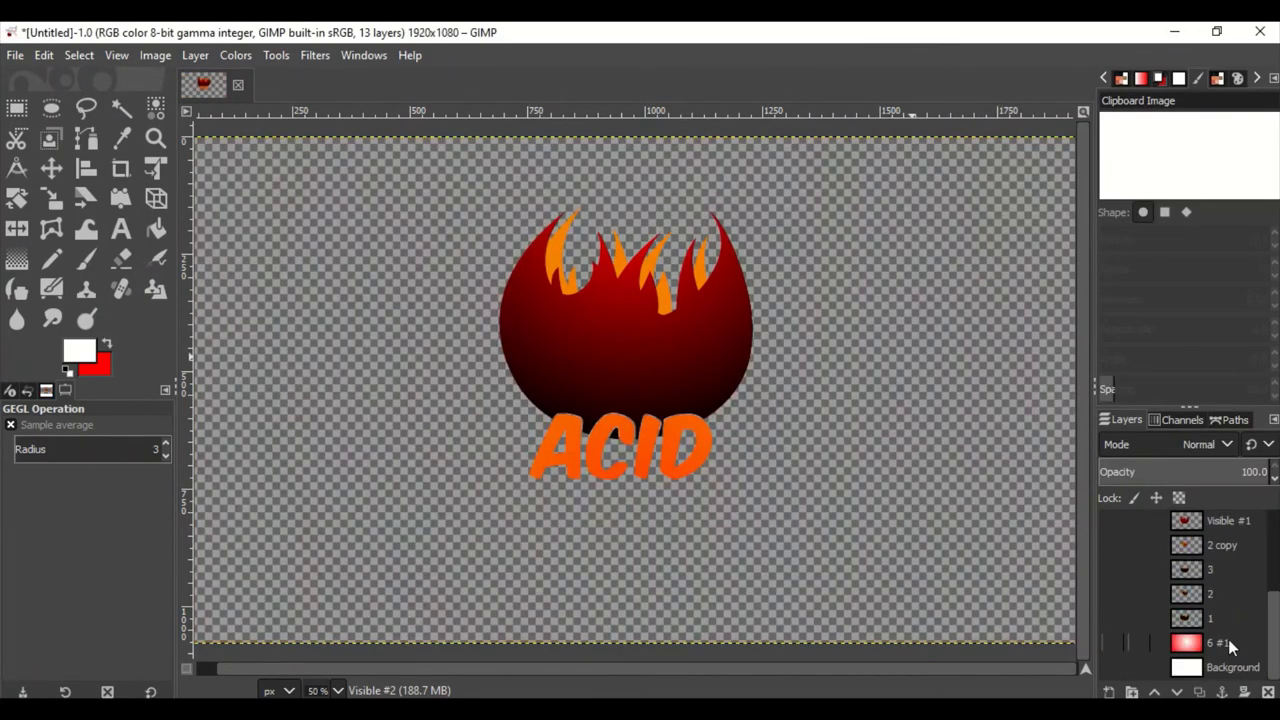
{"action": "left_click_drag", "start_coordinate": [1228, 639], "coordinate": [1186, 571]}
{"action": "left_click", "coordinate": [1112, 596]}
Step: Retry a black drop shadow with offset about 17 and opacity 0.95, then discard it
{"action": "left_click", "coordinate": [315, 55]}
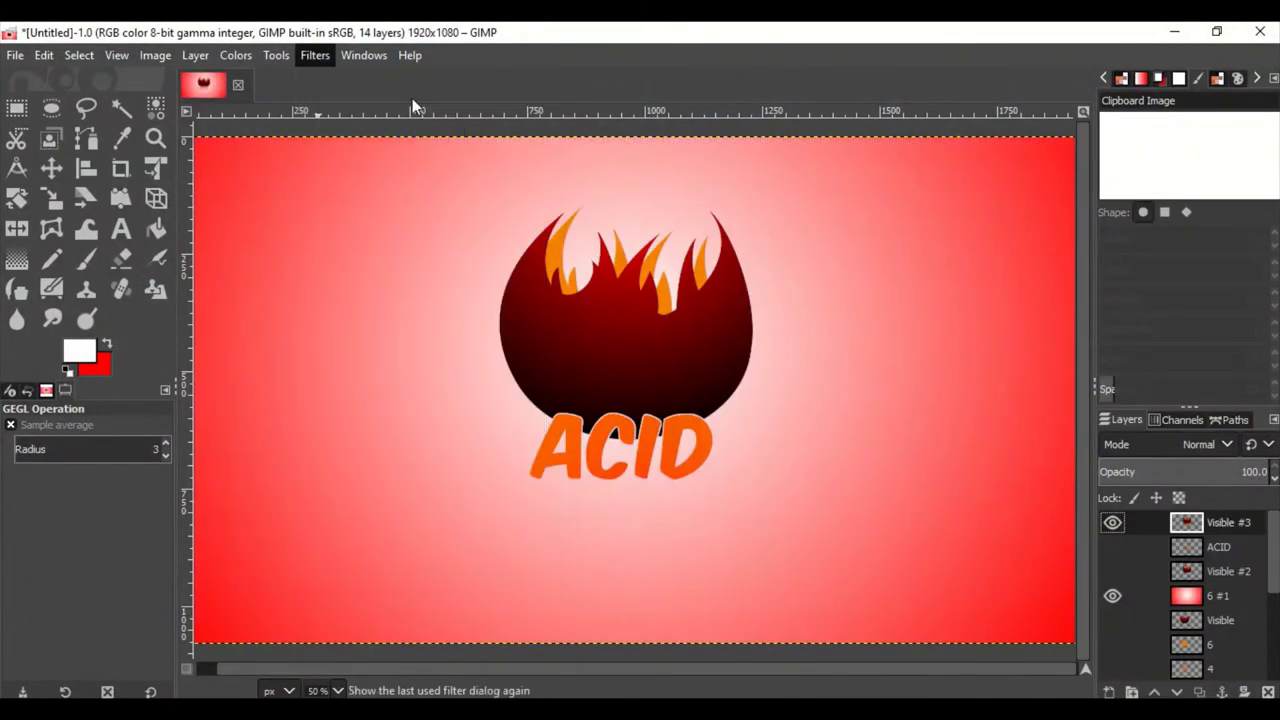
{"action": "left_click", "coordinate": [412, 98]}
{"action": "left_click_drag", "start_coordinate": [1213, 217], "coordinate": [1137, 217]}
{"action": "left_click_drag", "start_coordinate": [1000, 357], "coordinate": [1082, 358]}
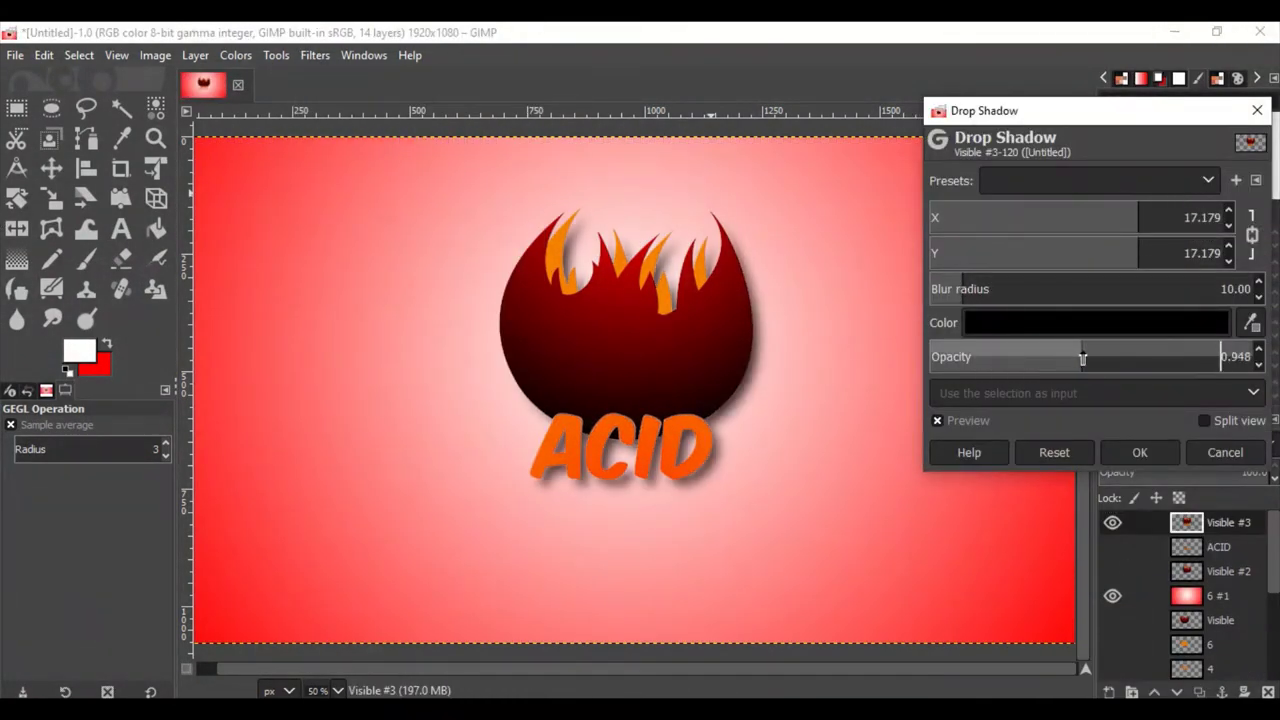
{"action": "left_click", "coordinate": [1059, 322]}
{"action": "left_click_drag", "start_coordinate": [1042, 220], "coordinate": [1061, 196]}
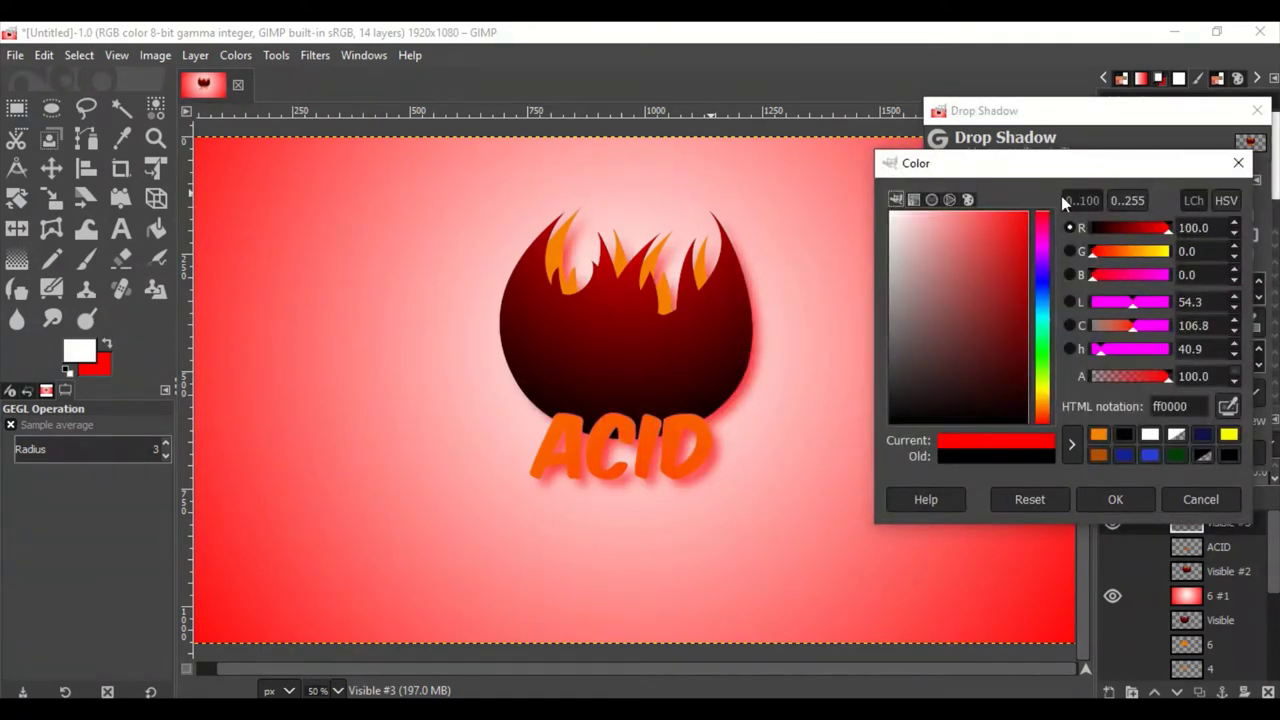
{"action": "left_click_drag", "start_coordinate": [960, 330], "coordinate": [843, 468]}
{"action": "left_click", "coordinate": [1115, 499]}
{"action": "left_click", "coordinate": [1268, 691]}
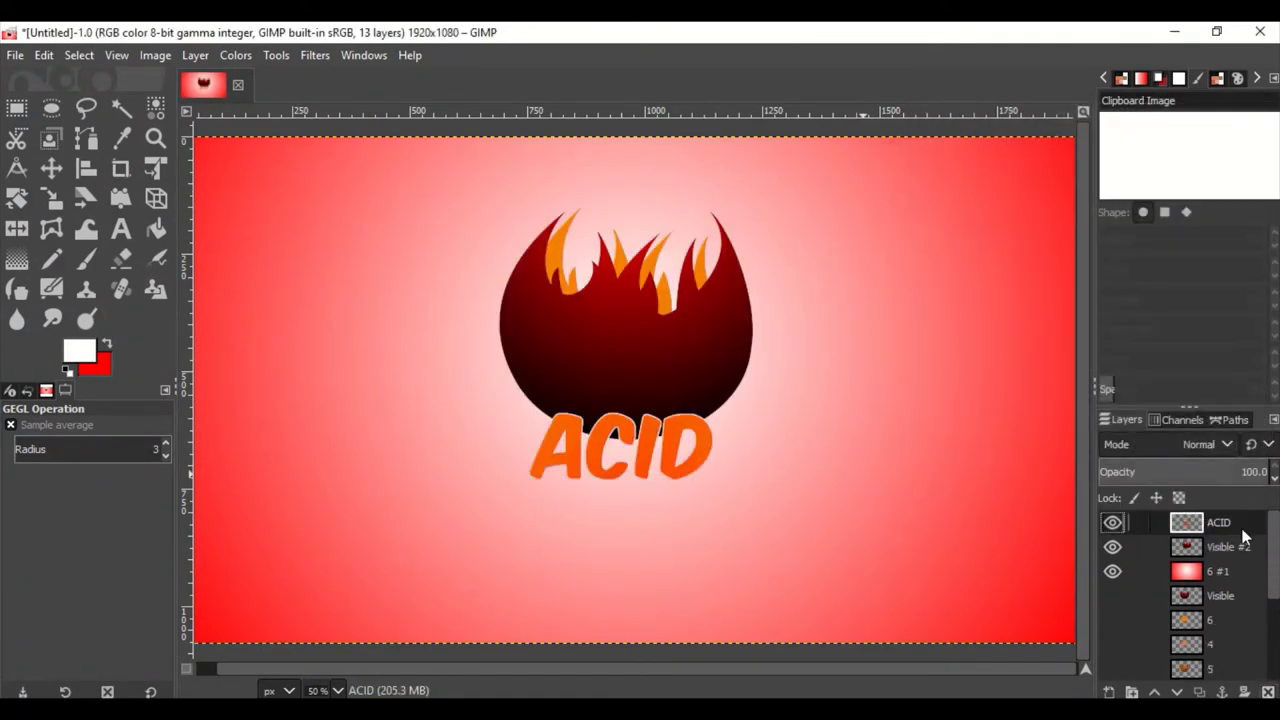
Step: Stroke the ACID selection with a 3 px white outline
{"action": "left_click", "coordinate": [79, 55]}
{"action": "left_click", "coordinate": [152, 500]}
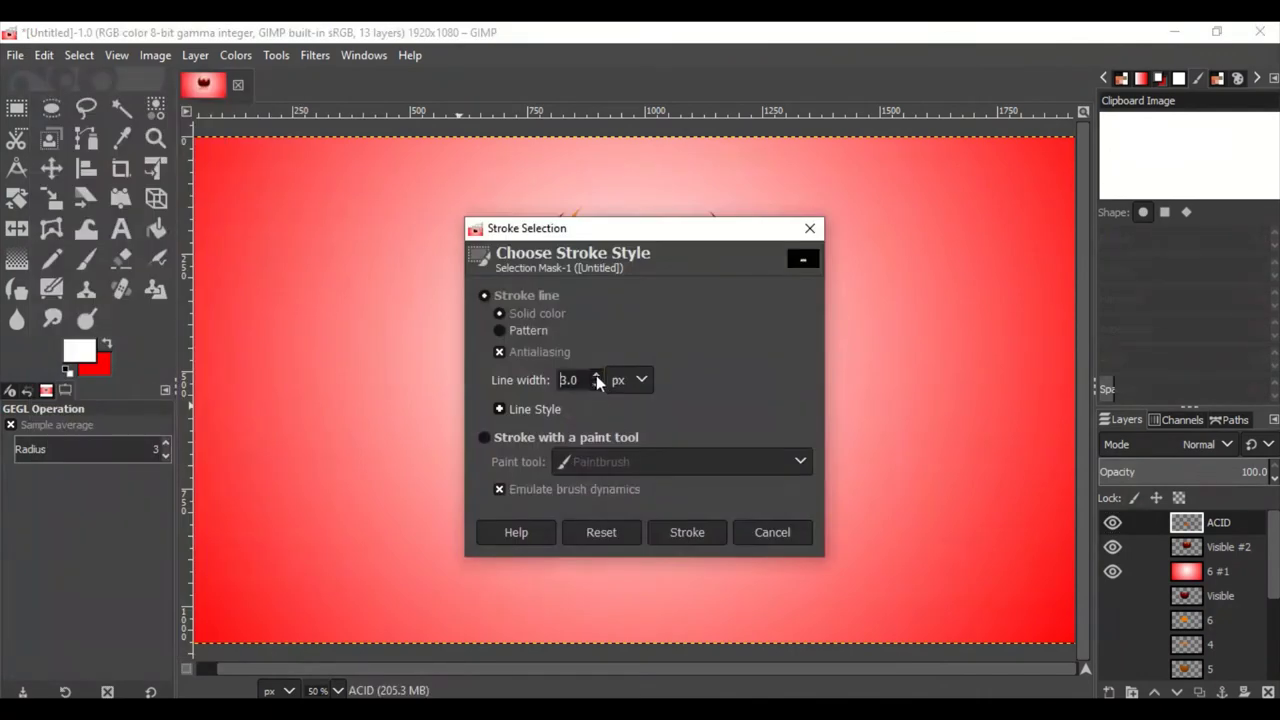
{"action": "left_click", "coordinate": [687, 532]}
{"action": "key", "text": "plus"}
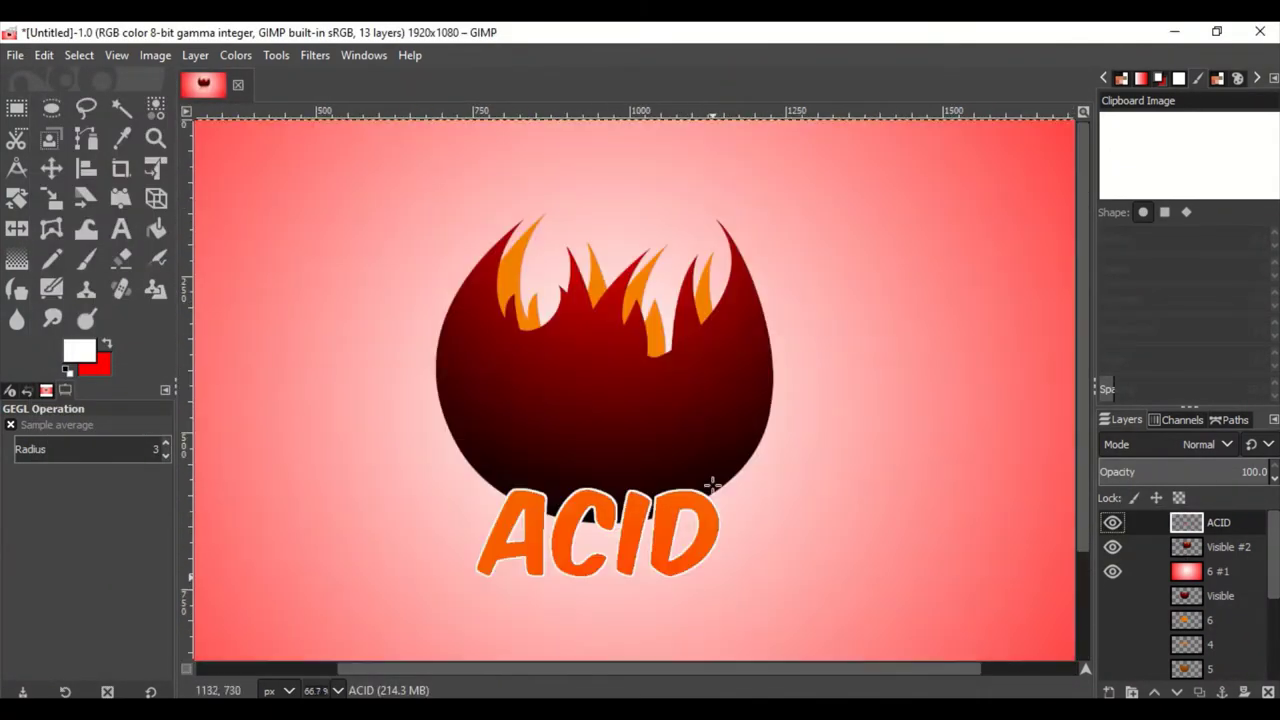
Step: Undo the trial outline and reset colours to black foreground, white background
{"action": "left_click", "coordinate": [79, 55]}
{"action": "left_click", "coordinate": [45, 55]}
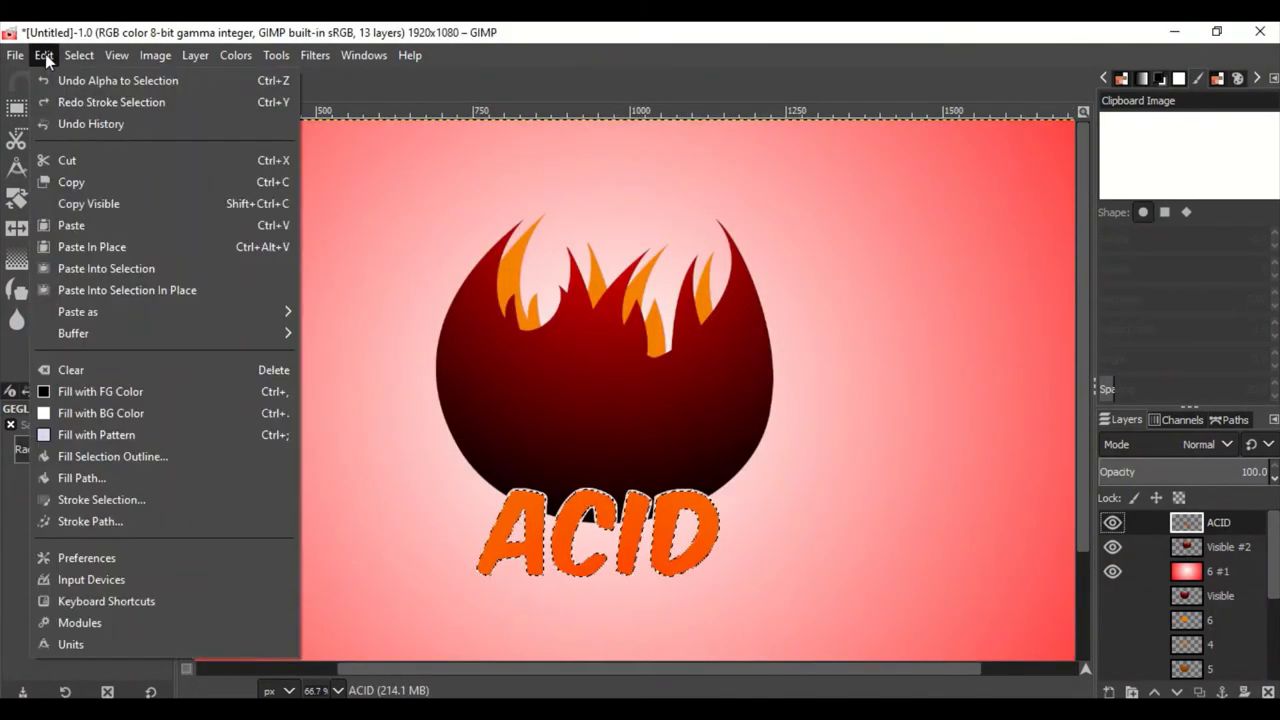
{"action": "key", "text": "Escape"}
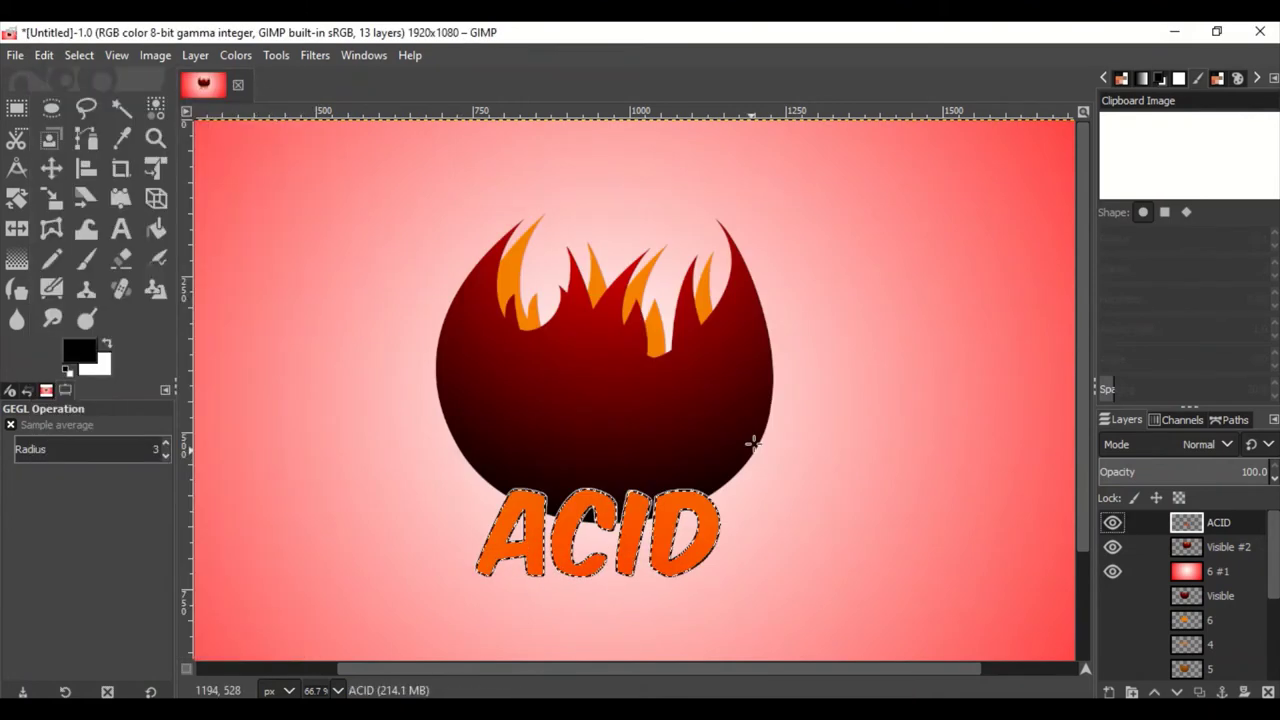
{"action": "key", "text": "2"}
{"action": "key", "text": "grave"}
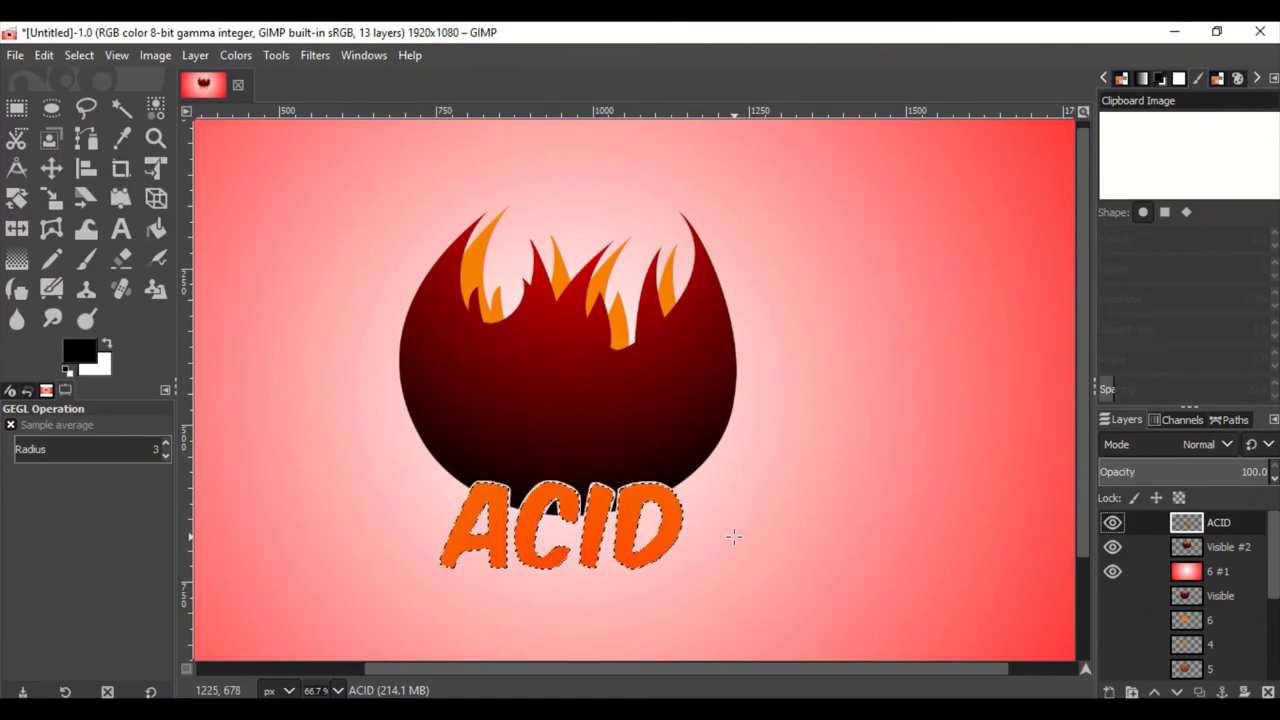
{"action": "left_click_drag", "start_coordinate": [693, 670], "coordinate": [640, 670]}
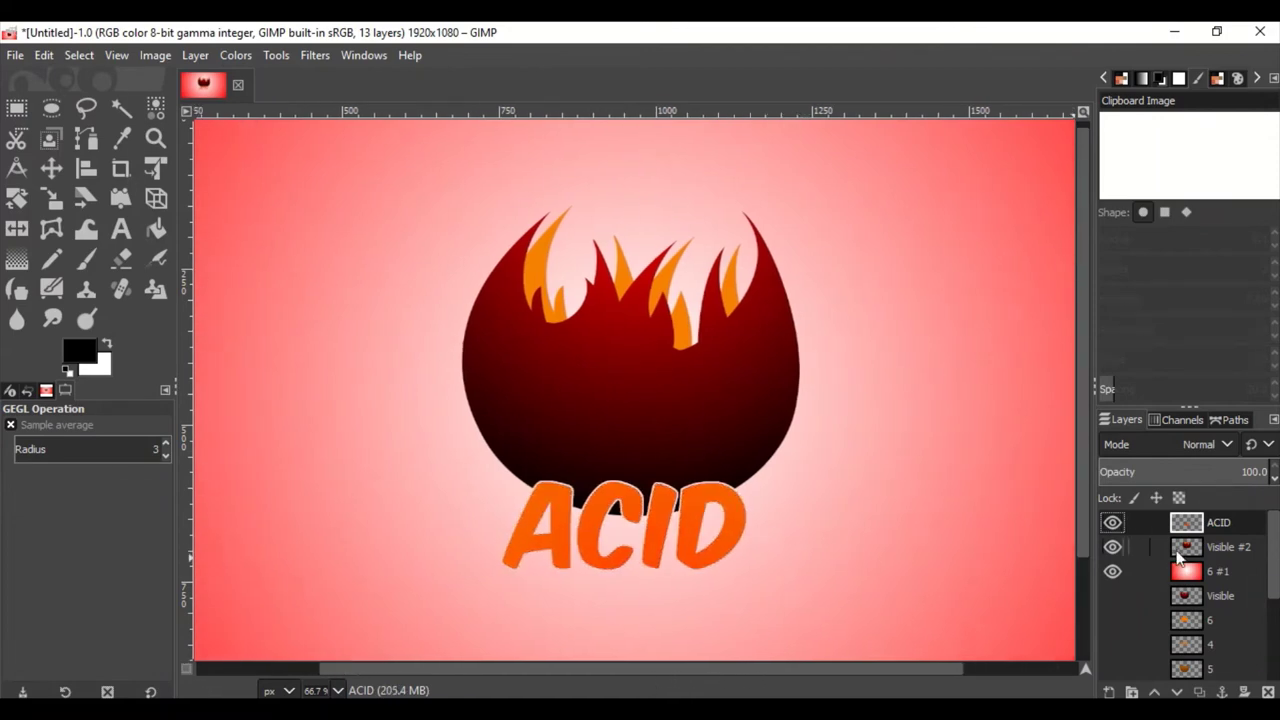
Step: Hide the red background and make a new layer from the visible logo
{"action": "left_click", "coordinate": [1112, 571]}
{"action": "right_click", "coordinate": [1121, 566]}
{"action": "left_click", "coordinate": [1105, 555]}
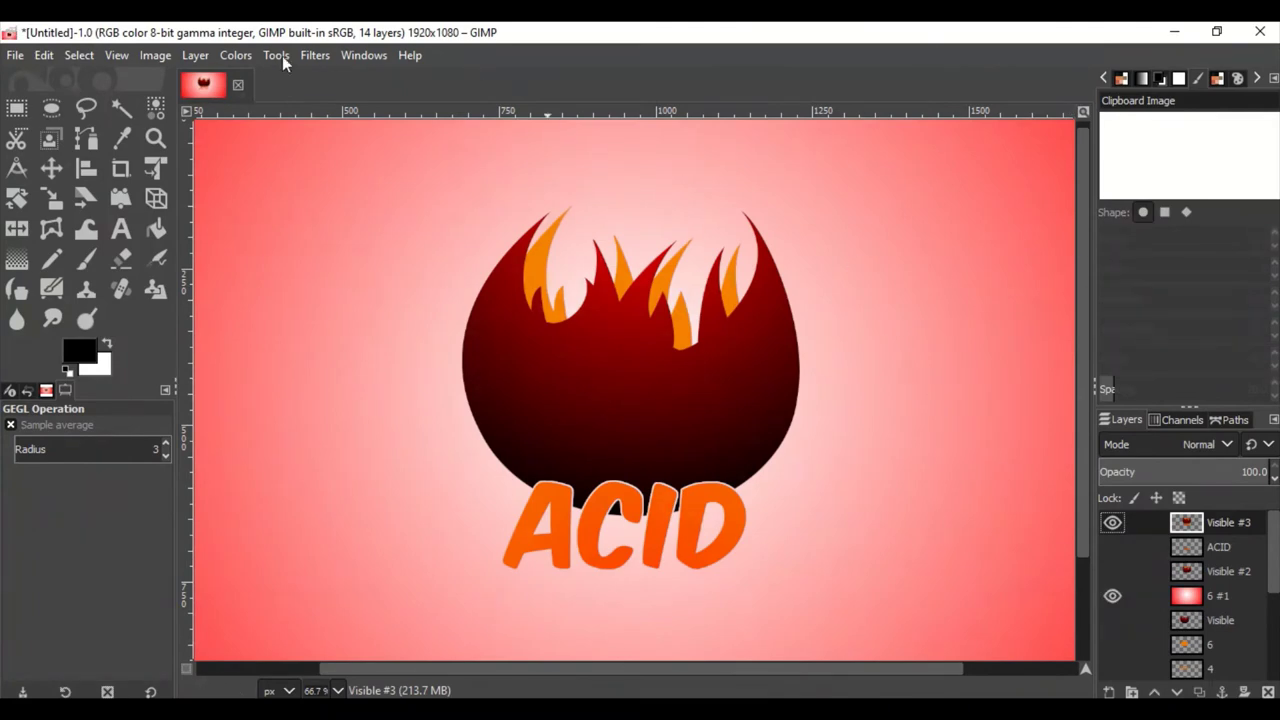
Step: Apply a Fading Long Shadow at 37.40° with midpoint 29.1
{"action": "left_click", "coordinate": [315, 55]}
{"action": "left_click", "coordinate": [630, 392]}
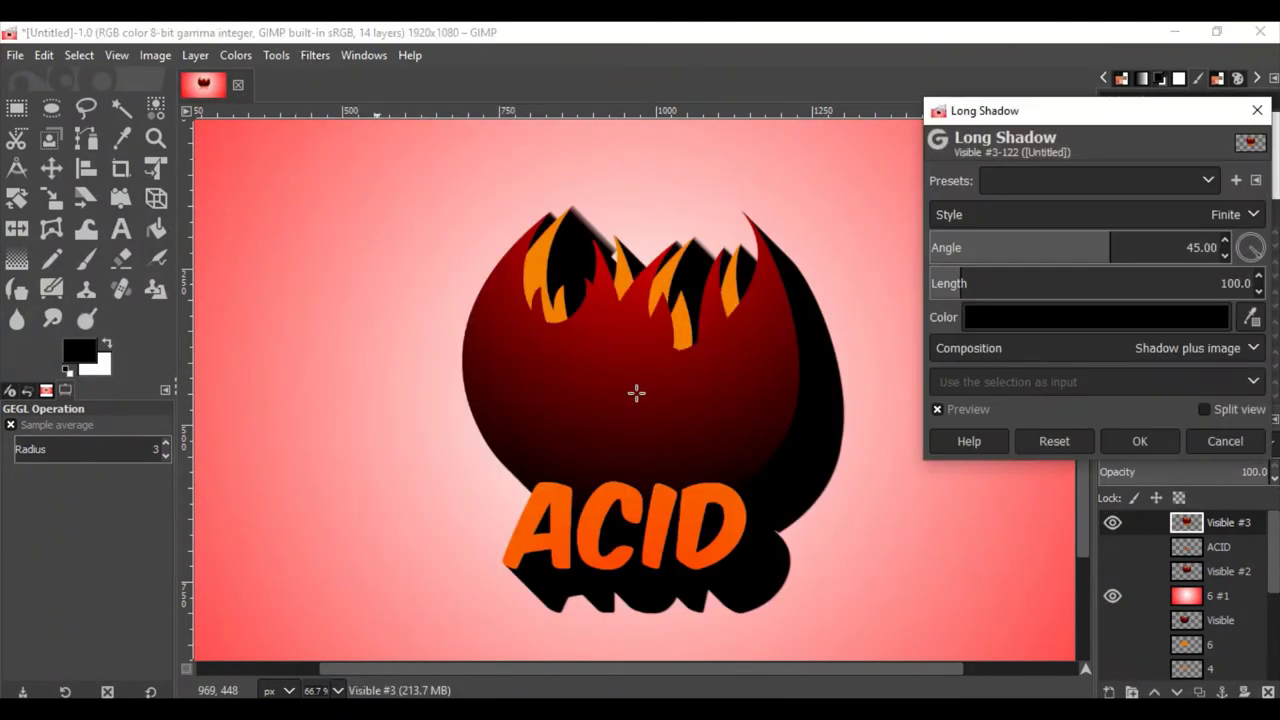
{"action": "key", "text": "minus"}
{"action": "left_click_drag", "start_coordinate": [1186, 258], "coordinate": [1178, 258]}
{"action": "left_click_drag", "start_coordinate": [943, 281], "coordinate": [932, 283]}
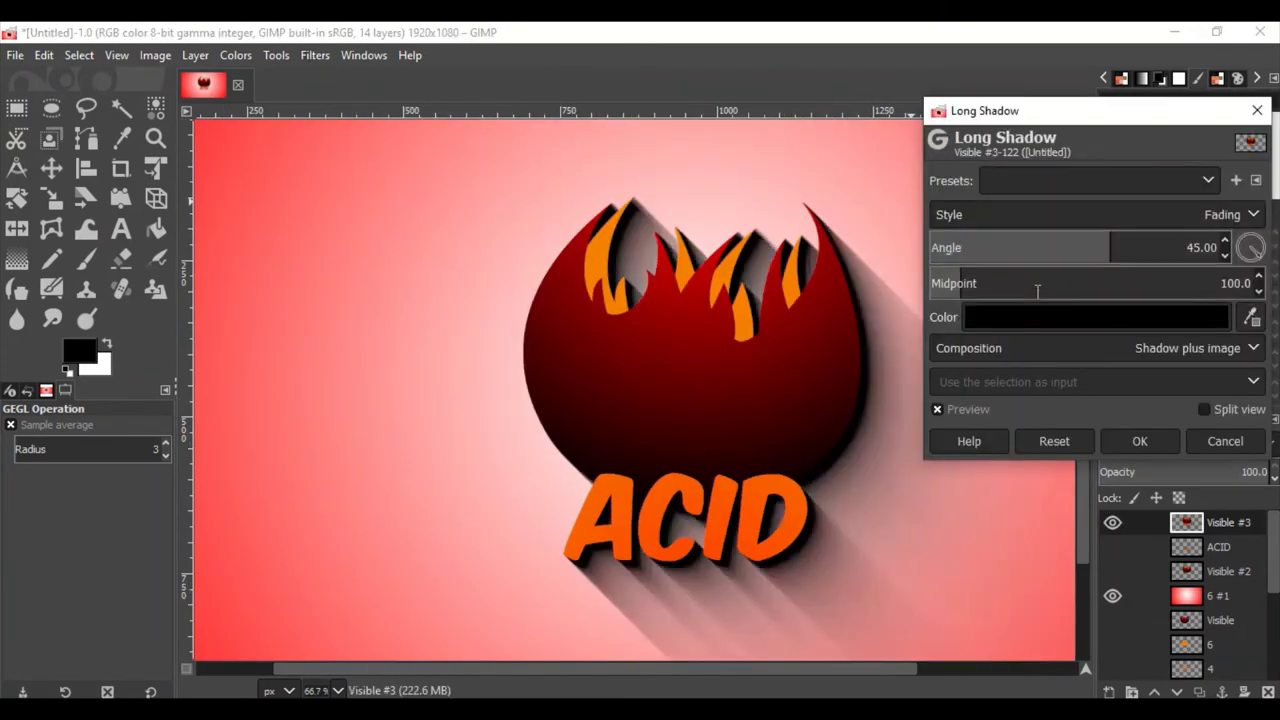
{"action": "left_click_drag", "start_coordinate": [1113, 247], "coordinate": [1100, 252]}
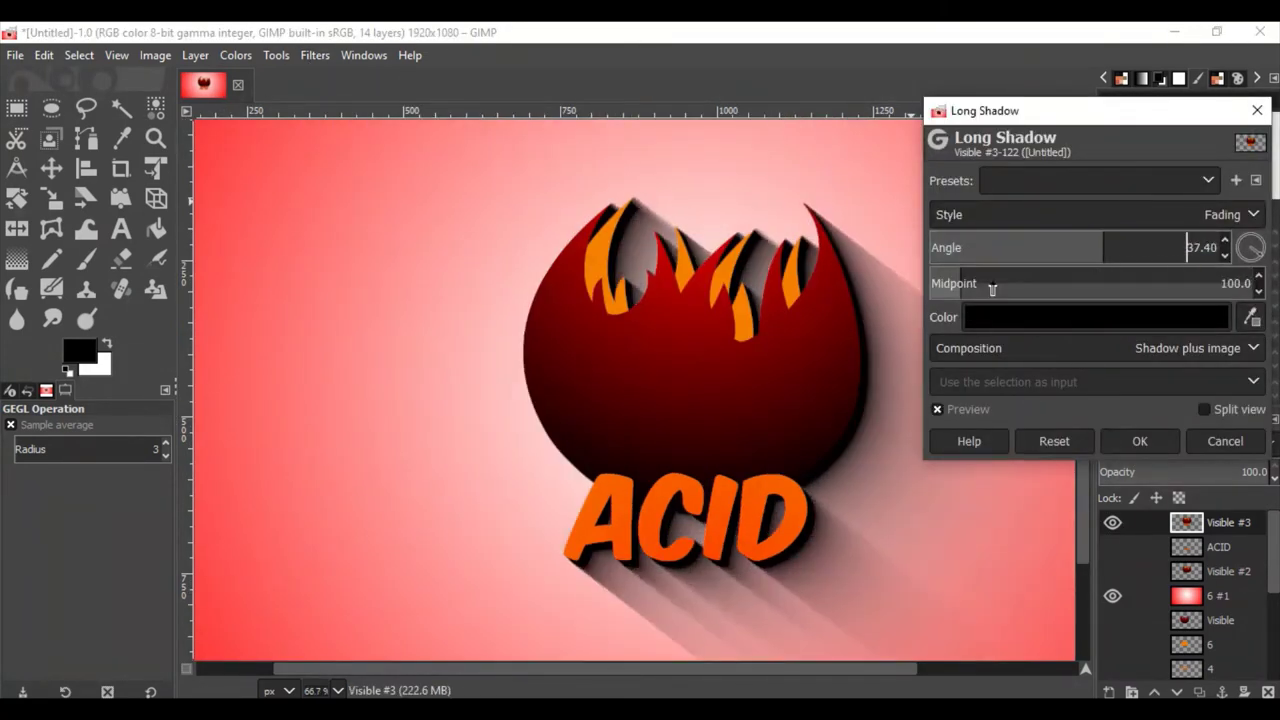
{"action": "left_click_drag", "start_coordinate": [1040, 283], "coordinate": [938, 283]}
{"action": "key", "text": "minus"}
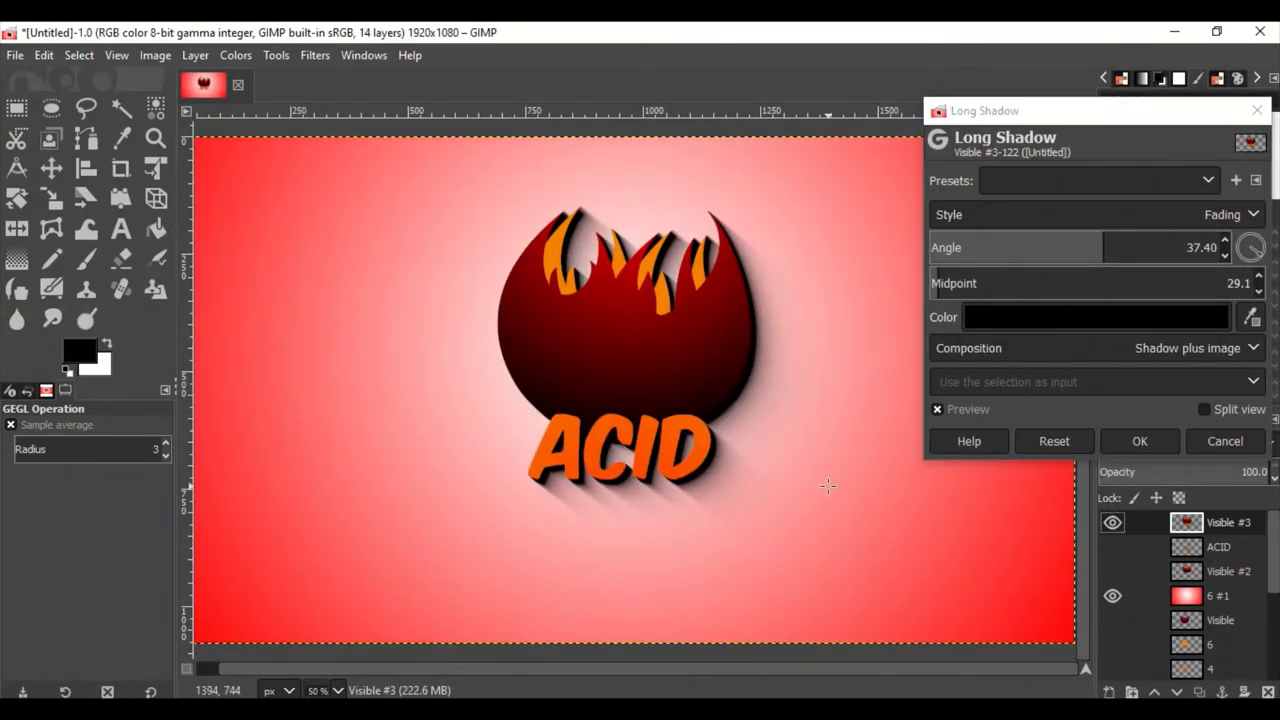
{"action": "key", "text": "Return"}
Step: Create a new merged layer from the visible logo, then show the red background again
{"action": "left_click", "coordinate": [1112, 595]}
{"action": "right_click", "coordinate": [1113, 546]}
{"action": "left_click", "coordinate": [1090, 177]}
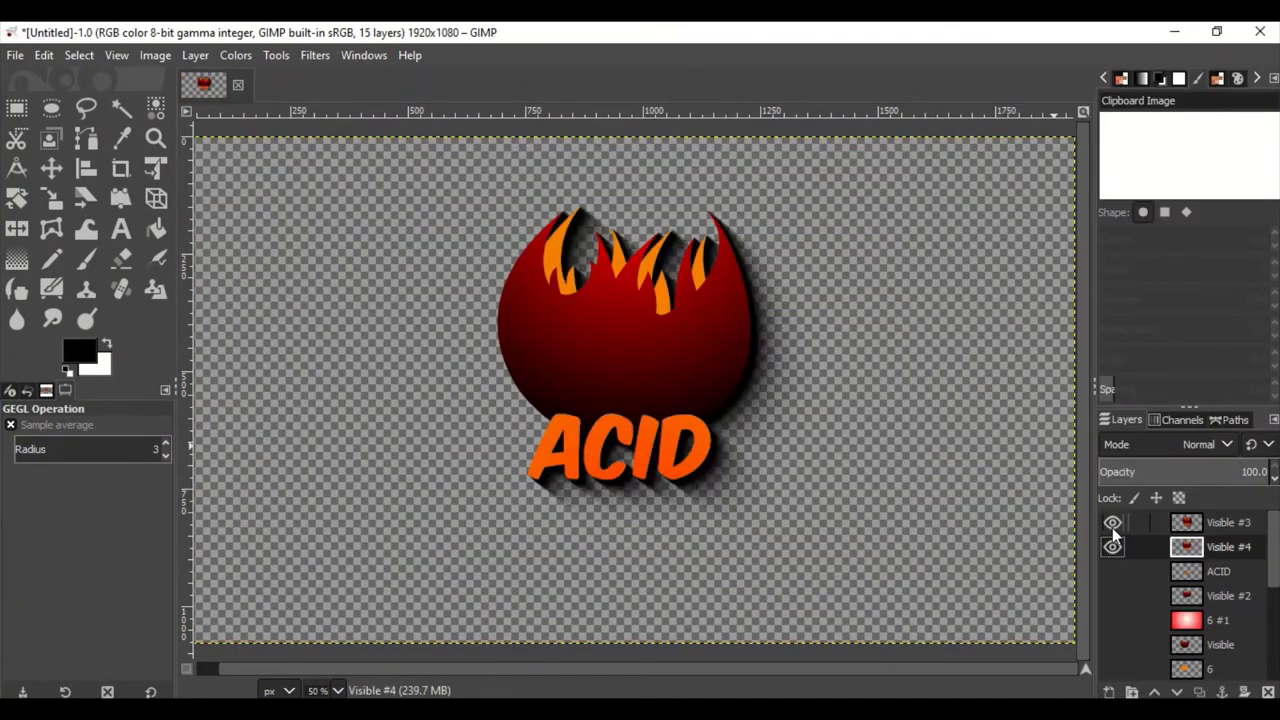
{"action": "left_click", "coordinate": [1112, 620]}
Step: Apply a Drop Shadow with offset 24.103 px and opacity 0.692
{"action": "left_click", "coordinate": [315, 55]}
{"action": "left_click", "coordinate": [610, 369]}
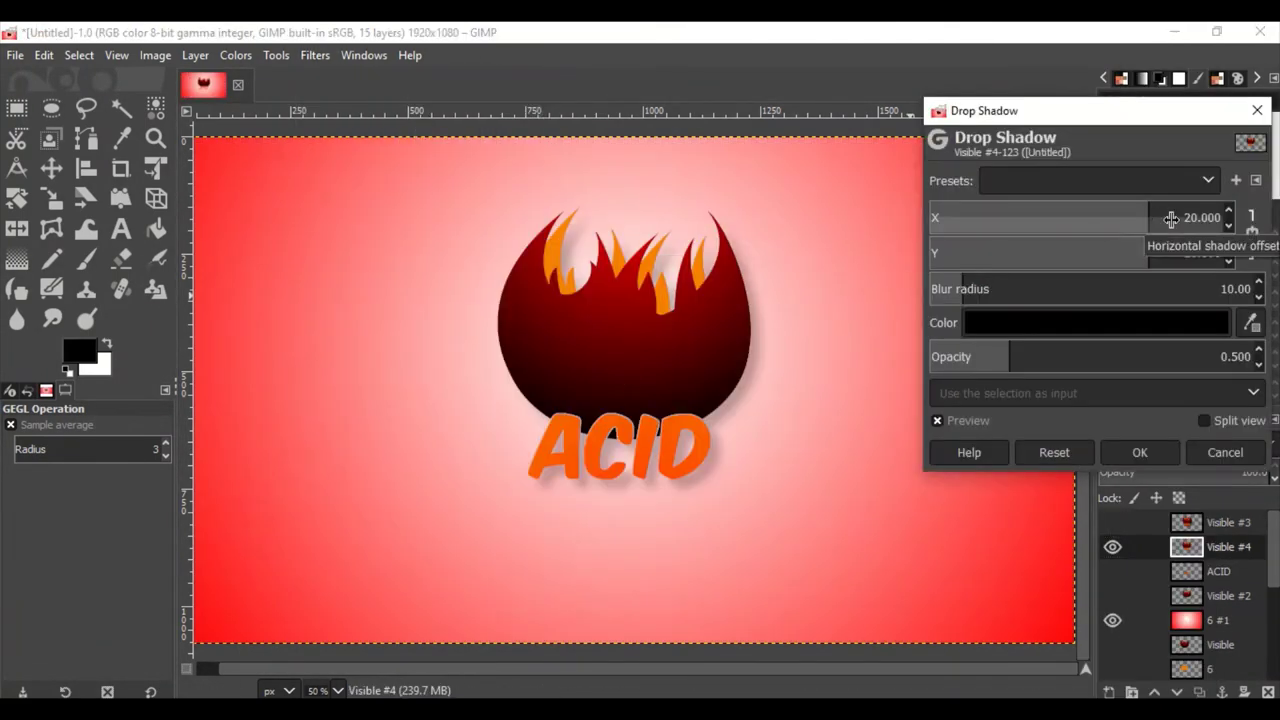
{"action": "left_click_drag", "start_coordinate": [1171, 218], "coordinate": [1186, 218]}
{"action": "left_click_drag", "start_coordinate": [1012, 357], "coordinate": [1045, 368]}
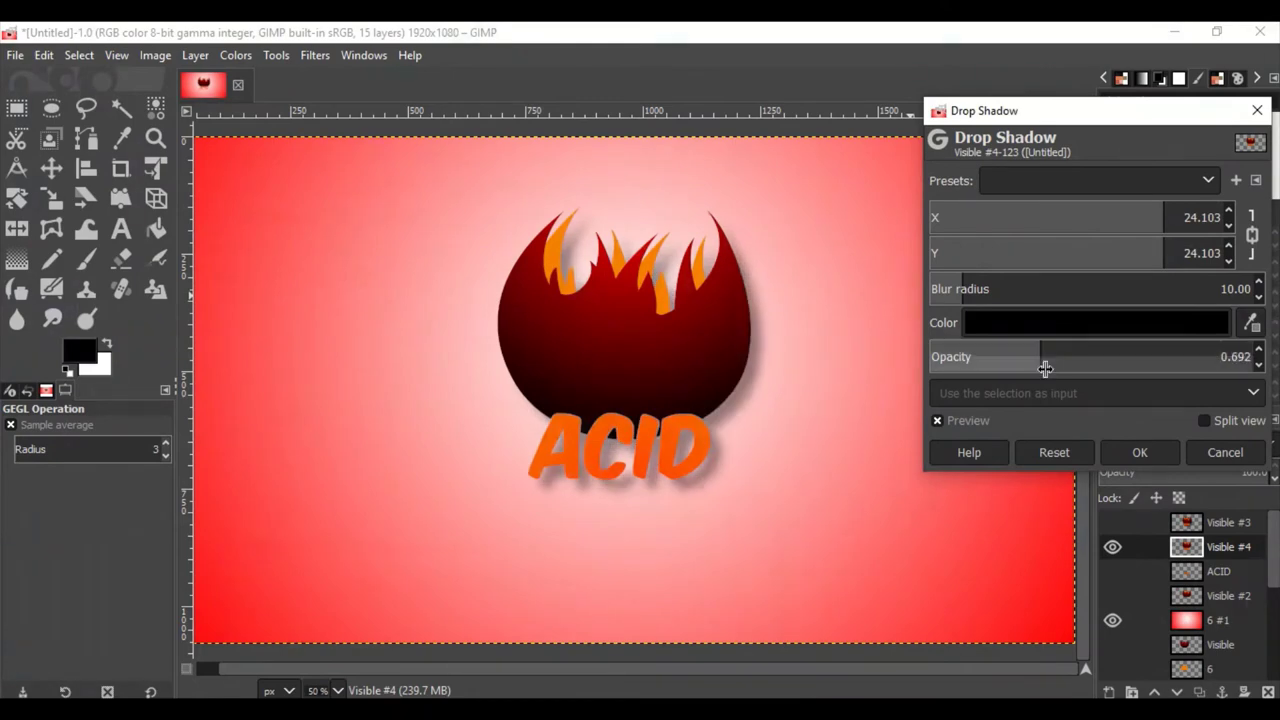
{"action": "key", "text": "Return"}
{"action": "scroll", "coordinate": [786, 490], "scroll_direction": "up", "scroll_amount": 1}
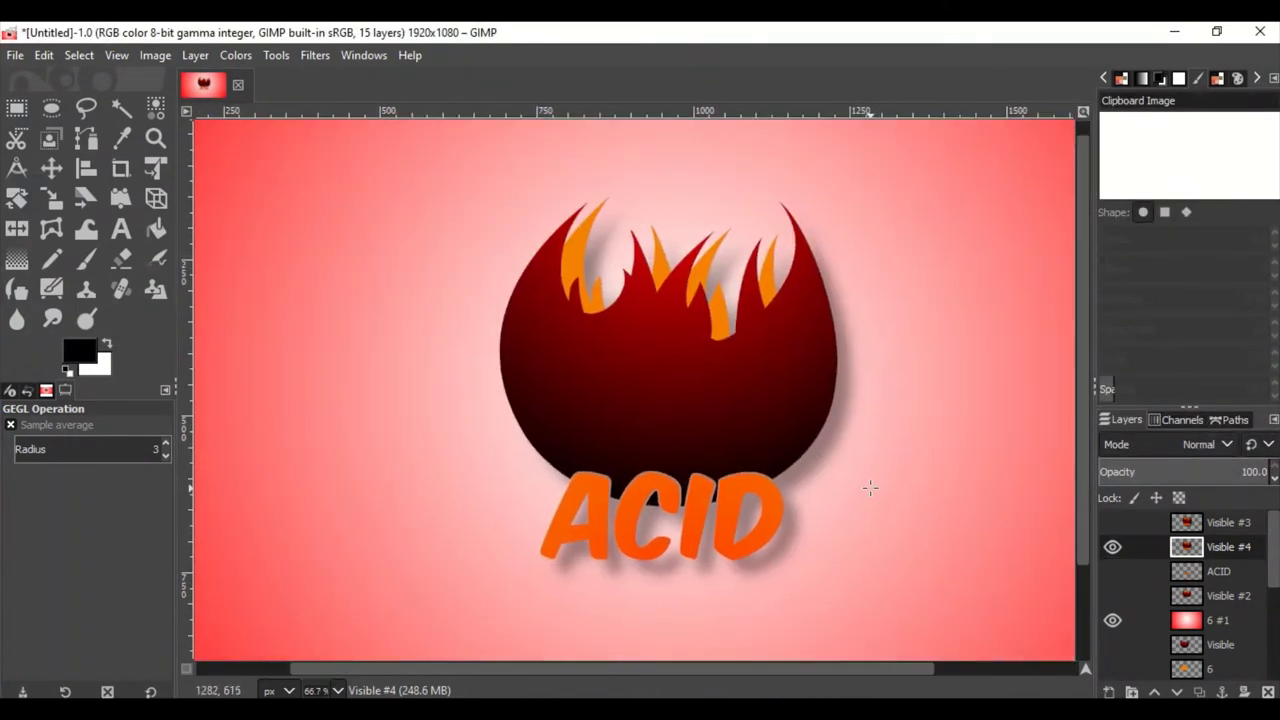
Step: Grow the ACID letter selection and fill it black on a new layer
{"action": "right_click", "coordinate": [1218, 571]}
{"action": "left_click", "coordinate": [1050, 626]}
{"action": "left_click", "coordinate": [79, 55]}
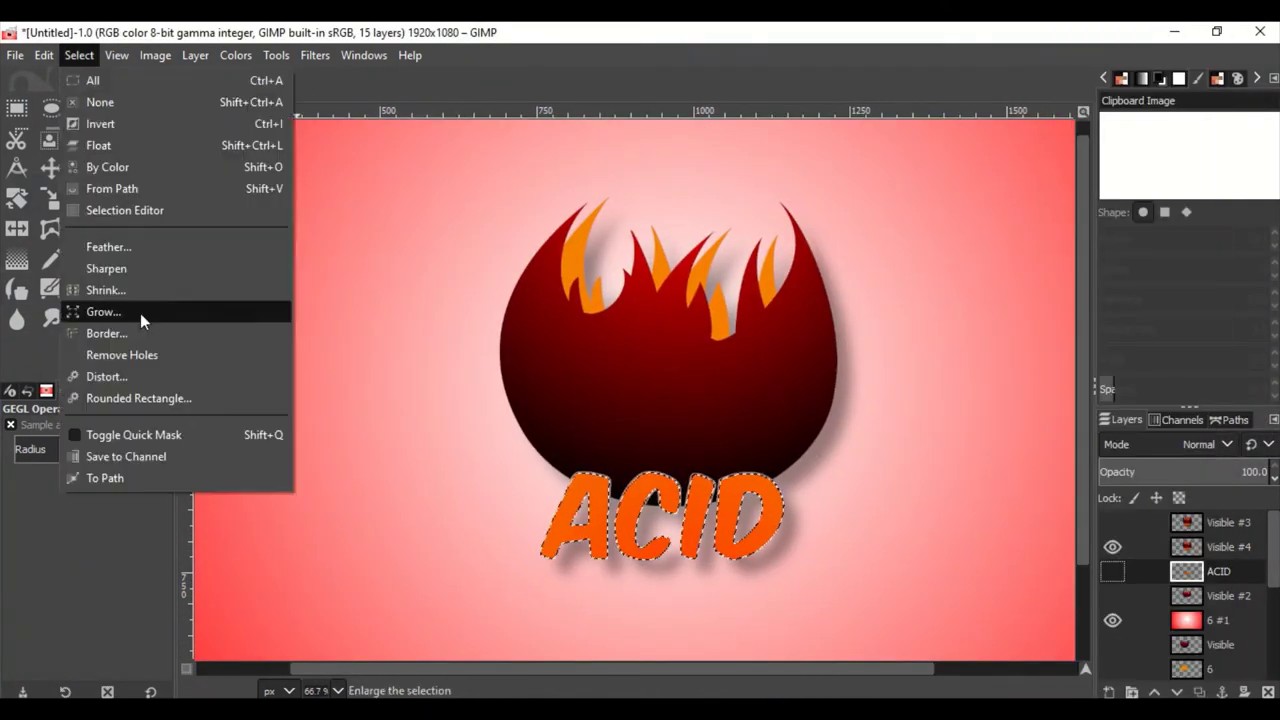
{"action": "left_click", "coordinate": [137, 314]}
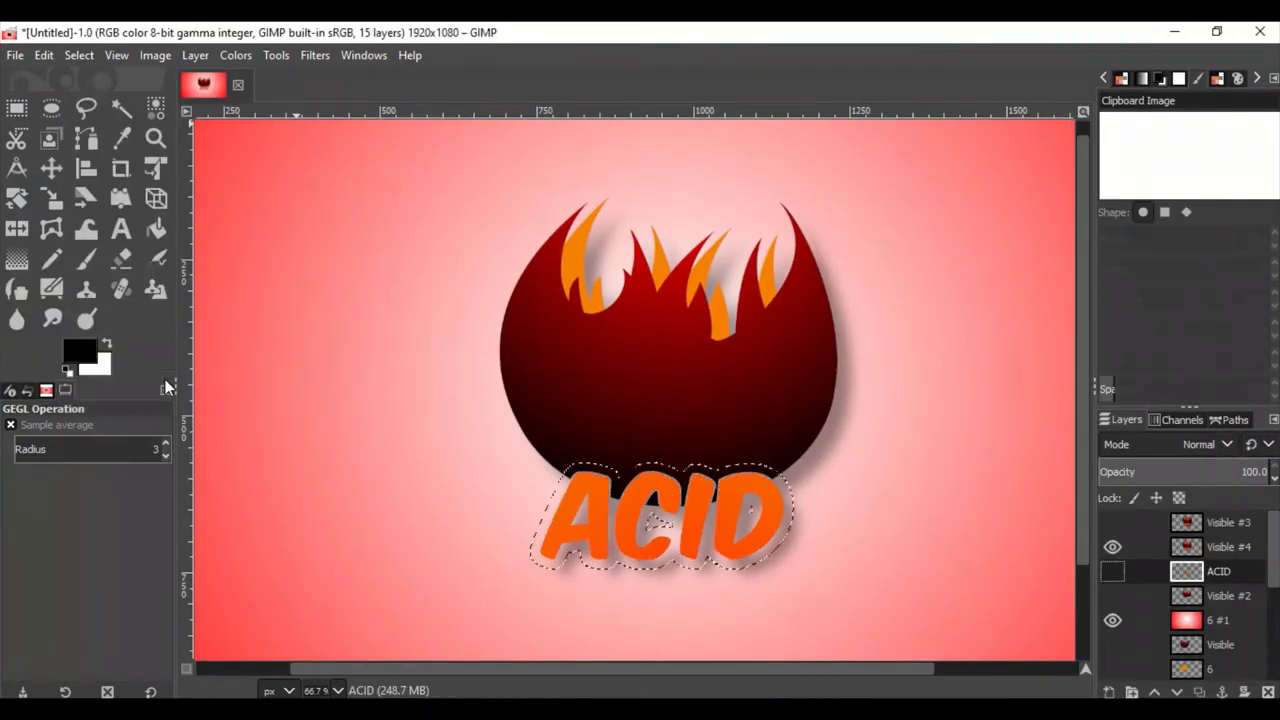
{"action": "key", "text": "shift+ctrl+n"}
{"action": "left_click", "coordinate": [79, 55]}
{"action": "key", "text": "Escape"}
{"action": "key", "text": "ctrl+comma"}
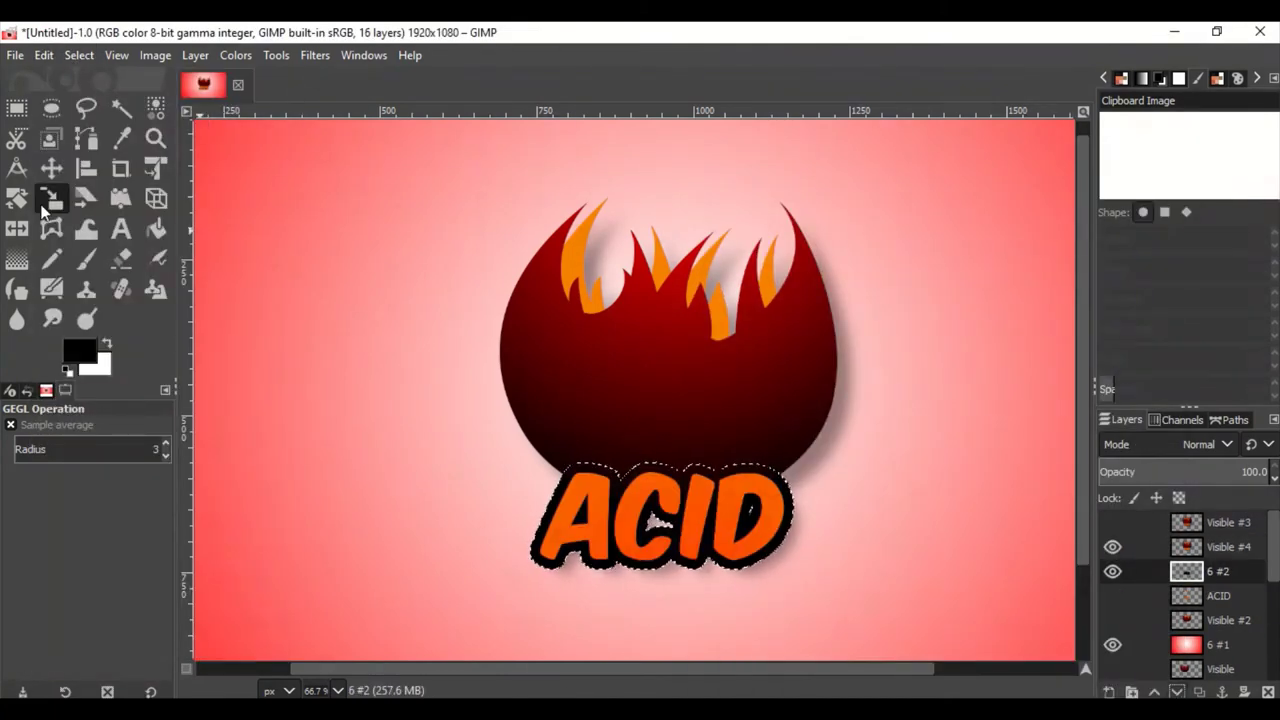
Step: Scale the black outline layer to 399×164
{"action": "left_click", "coordinate": [44, 210]}
{"action": "left_click_drag", "start_coordinate": [800, 565], "coordinate": [788, 556]}
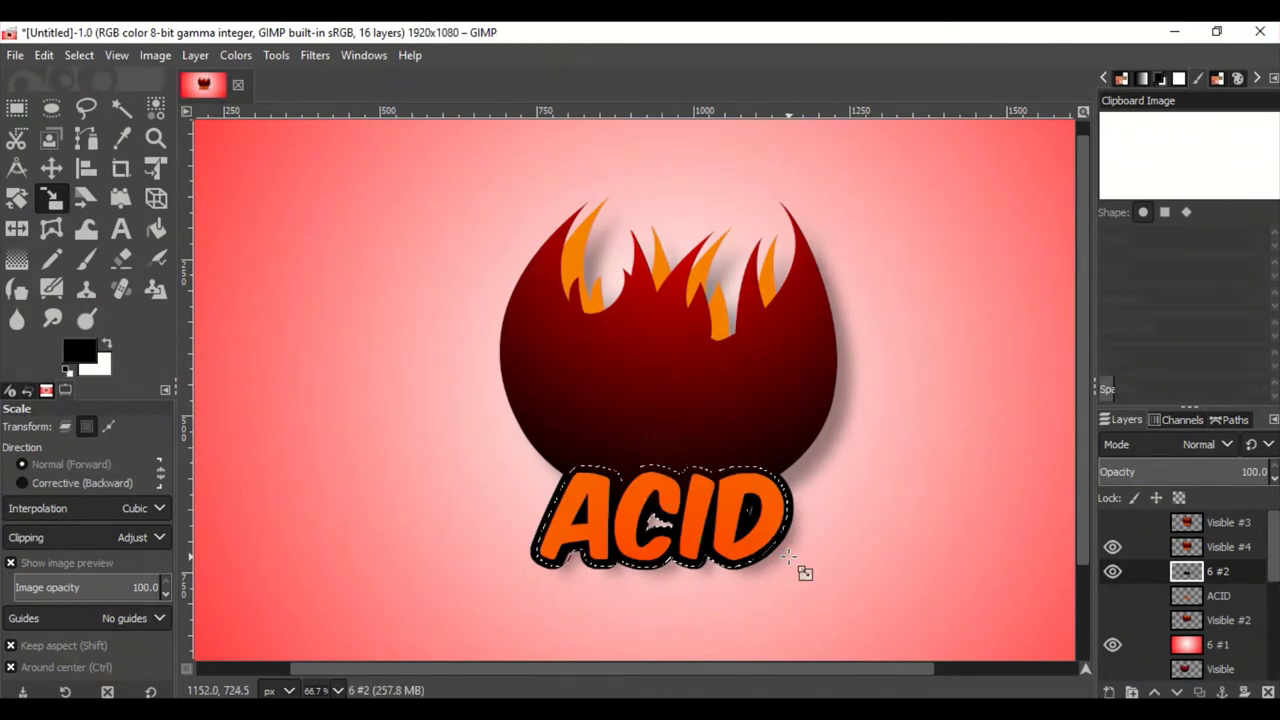
{"action": "scroll", "coordinate": [720, 588], "scroll_direction": "up", "scroll_amount": 1}
{"action": "scroll", "coordinate": [715, 582], "scroll_direction": "up", "scroll_amount": 1}
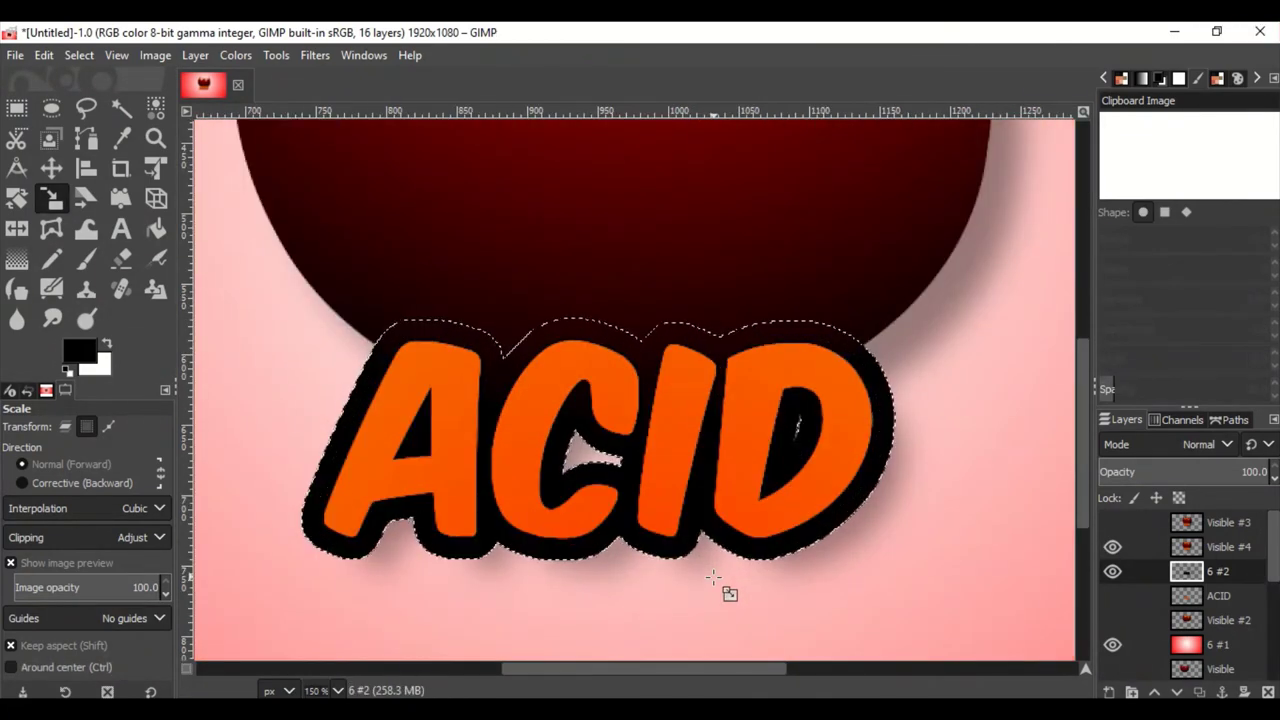
{"action": "left_click", "coordinate": [497, 560]}
{"action": "left_click_drag", "start_coordinate": [903, 557], "coordinate": [889, 551]}
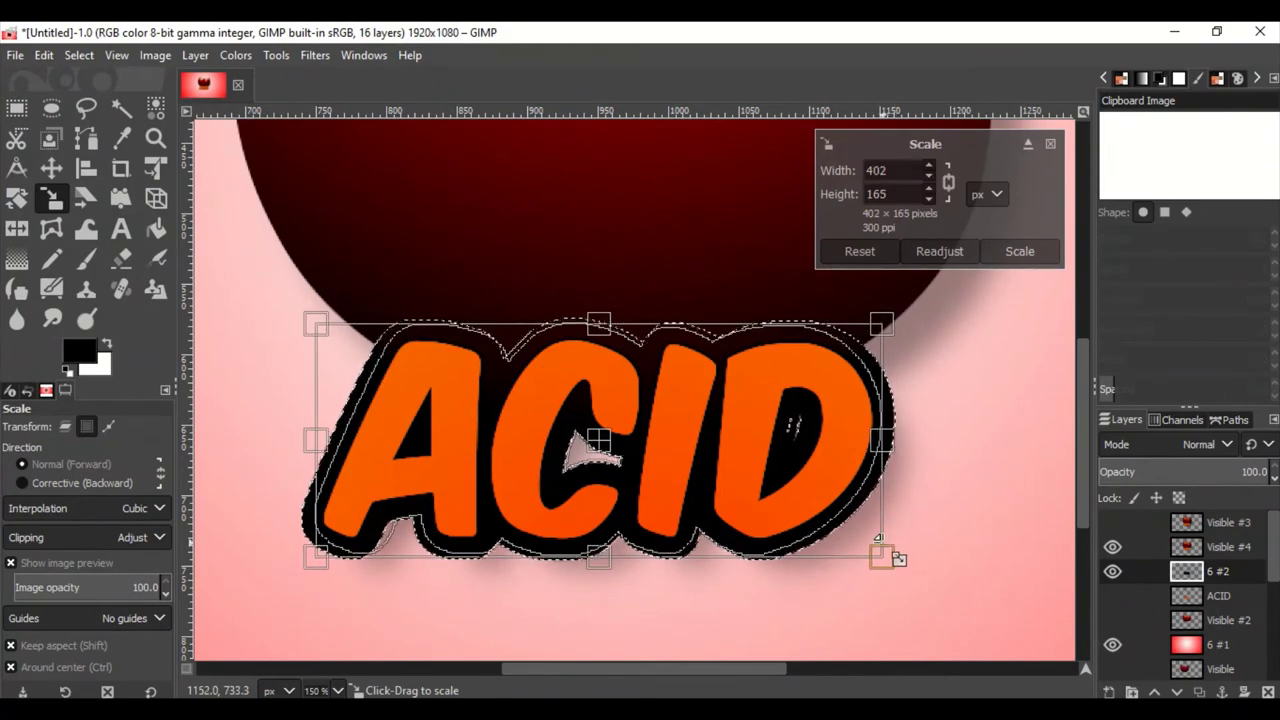
{"action": "left_click", "coordinate": [1050, 144]}
Step: Shrink the selection and delete its inside, leaving a thin black rim
{"action": "left_click", "coordinate": [79, 55]}
{"action": "left_click", "coordinate": [110, 302]}
{"action": "left_click", "coordinate": [209, 369]}
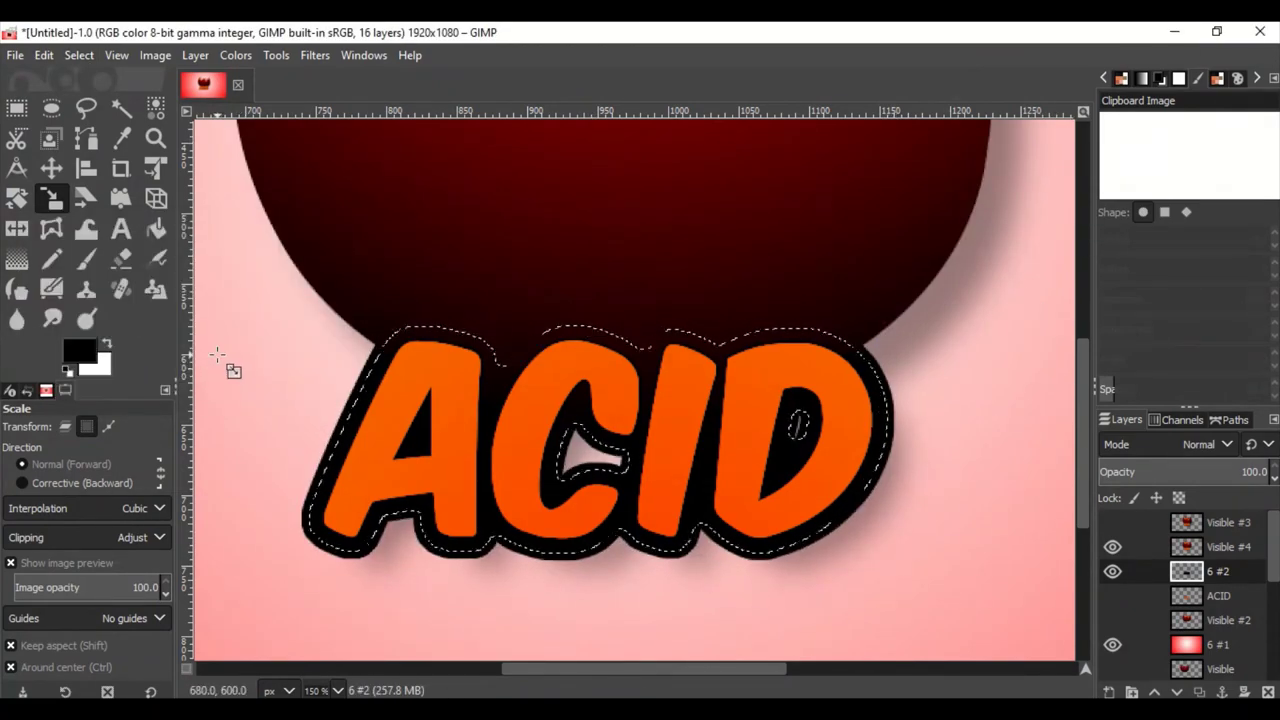
{"action": "key", "text": "Delete"}
{"action": "key", "text": "ctrl+shift+a"}
Step: Zoom to 100%, draw a small rectangle selection on the text, and set foreground to red
{"action": "key", "text": "r"}
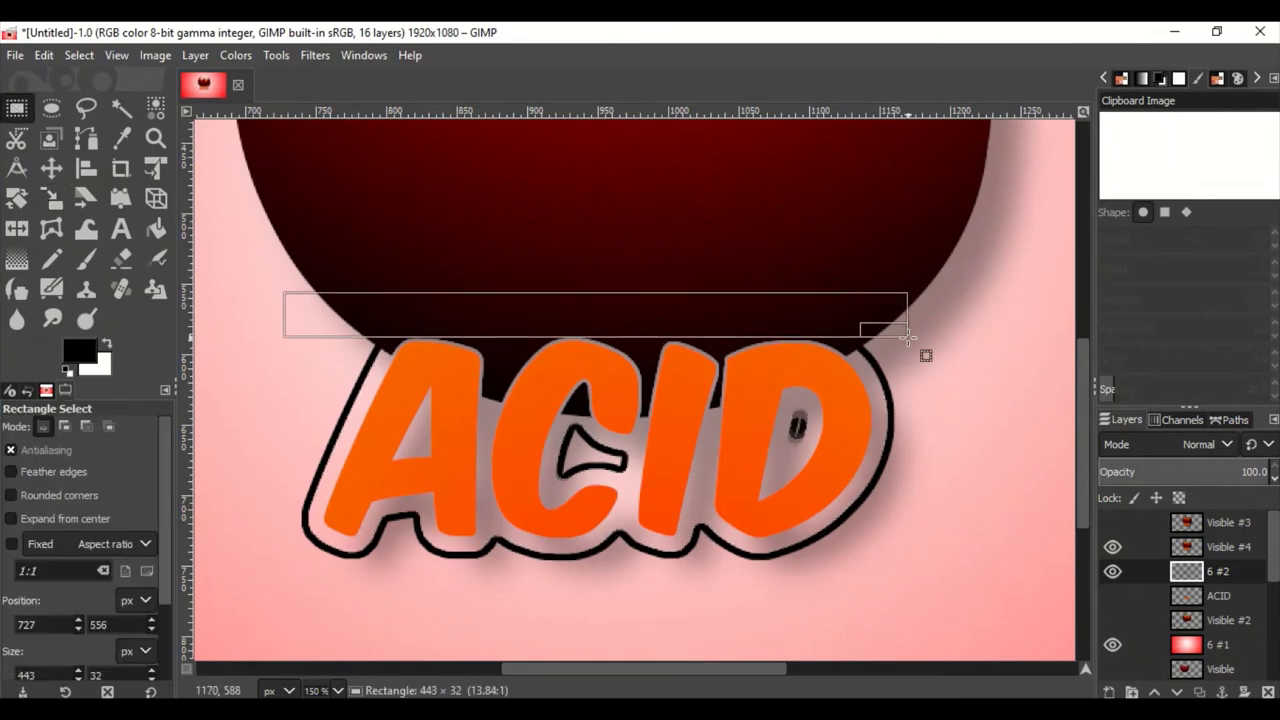
{"action": "left_click_drag", "start_coordinate": [907, 337], "coordinate": [907, 337]}
{"action": "key", "text": "shift+ctrl+j"}
{"action": "key", "text": "1"}
{"action": "left_click_drag", "start_coordinate": [528, 343], "coordinate": [615, 410]}
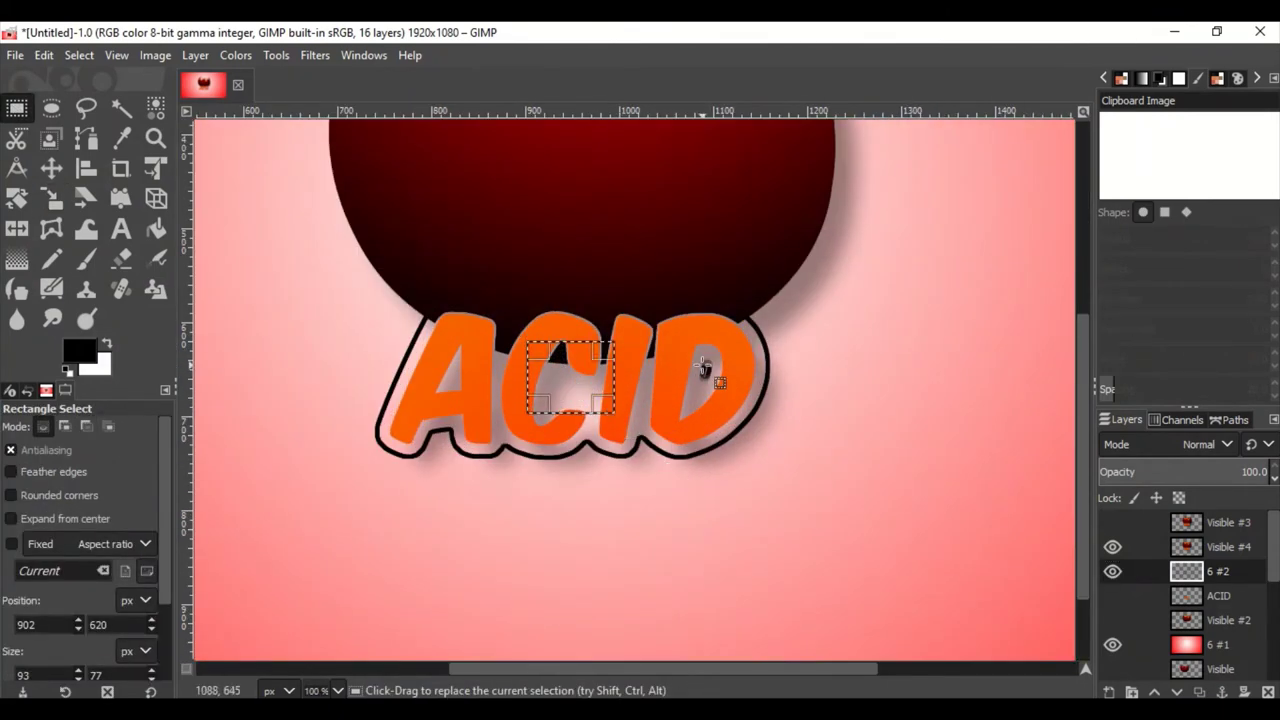
{"action": "scroll", "coordinate": [696, 522], "scroll_direction": "up", "scroll_amount": 3}
{"action": "left_click", "coordinate": [79, 350]}
{"action": "left_click", "coordinate": [148, 345]}
{"action": "key", "text": "Return"}
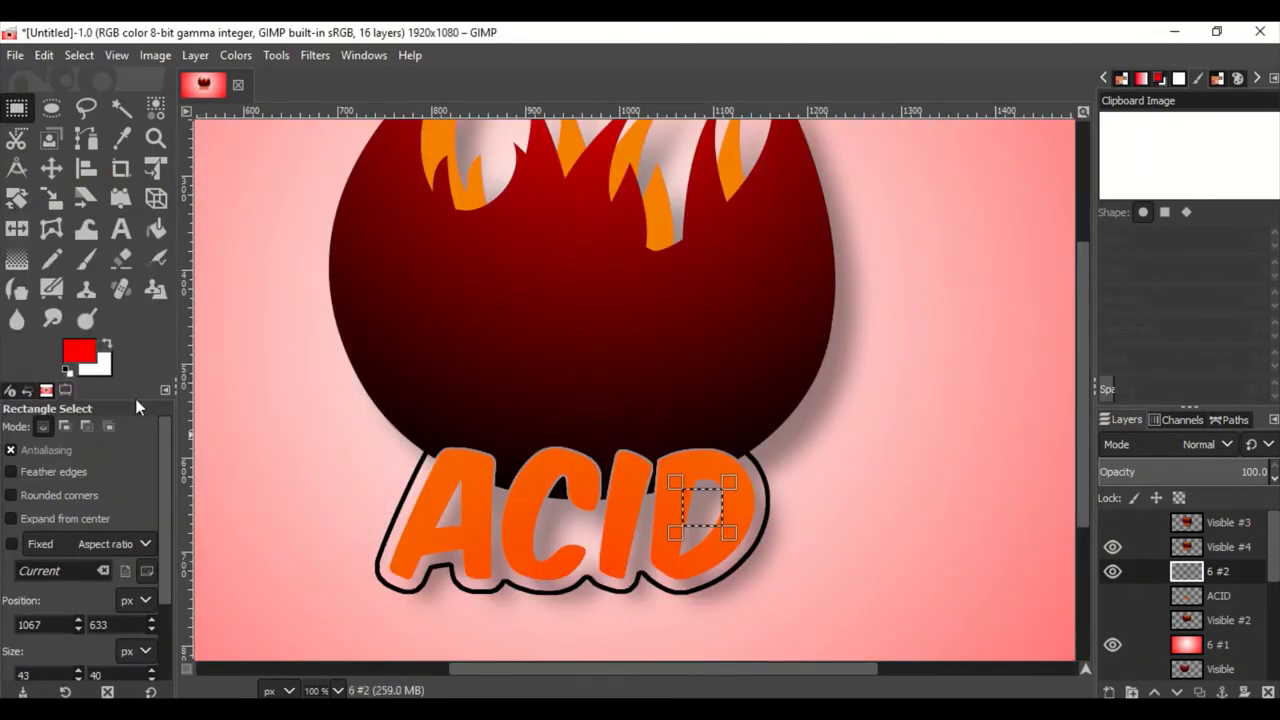
Step: Load the ACID outline as a selection and shade it with a red-to-black gradient
{"action": "left_click", "coordinate": [1240, 578], "text": "alt"}
{"action": "key", "text": "g"}
{"action": "left_click_drag", "start_coordinate": [586, 371], "coordinate": [663, 657]}
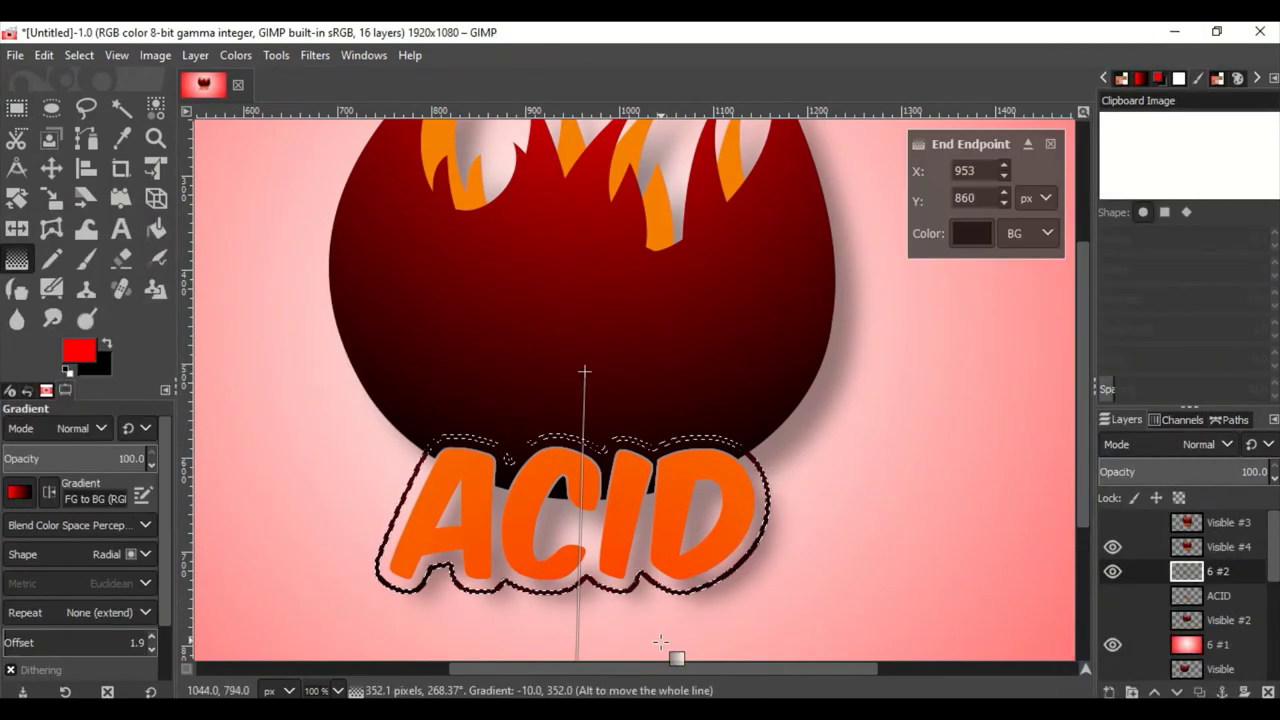
{"action": "key", "text": "Return"}
{"action": "left_click_drag", "start_coordinate": [562, 538], "coordinate": [611, 50]}
{"action": "key", "text": "Return"}
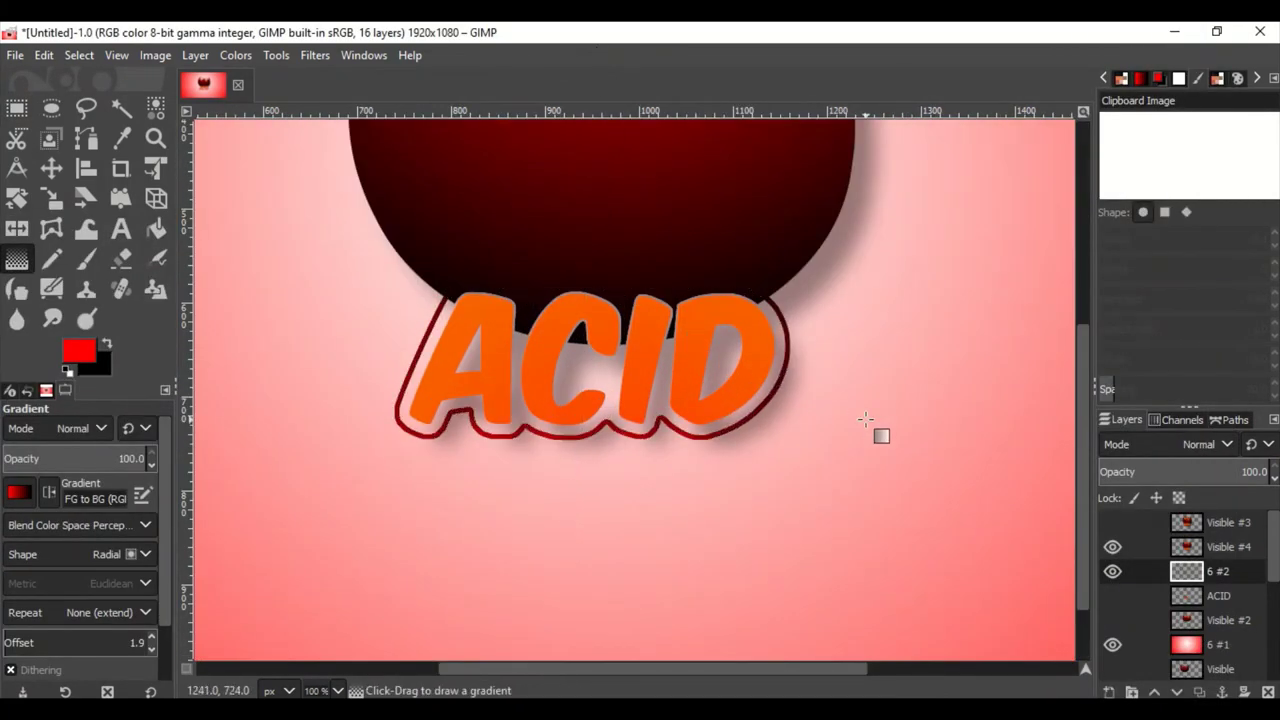
{"action": "scroll", "coordinate": [880, 434], "scroll_direction": "down", "scroll_amount": 1}
{"action": "scroll", "coordinate": [814, 676], "scroll_direction": "right", "scroll_amount": 1}
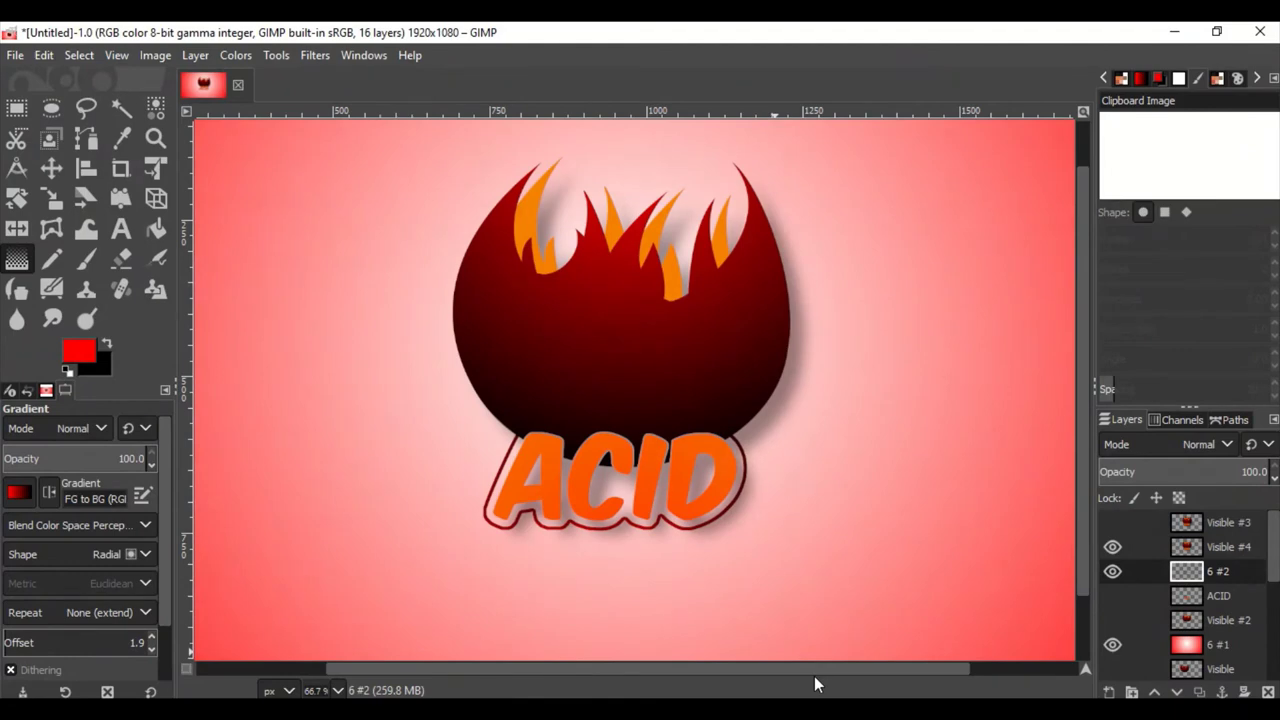
{"action": "scroll", "coordinate": [634, 597], "scroll_direction": "up", "scroll_amount": 1}
{"action": "scroll", "coordinate": [803, 501], "scroll_direction": "down", "scroll_amount": 1}
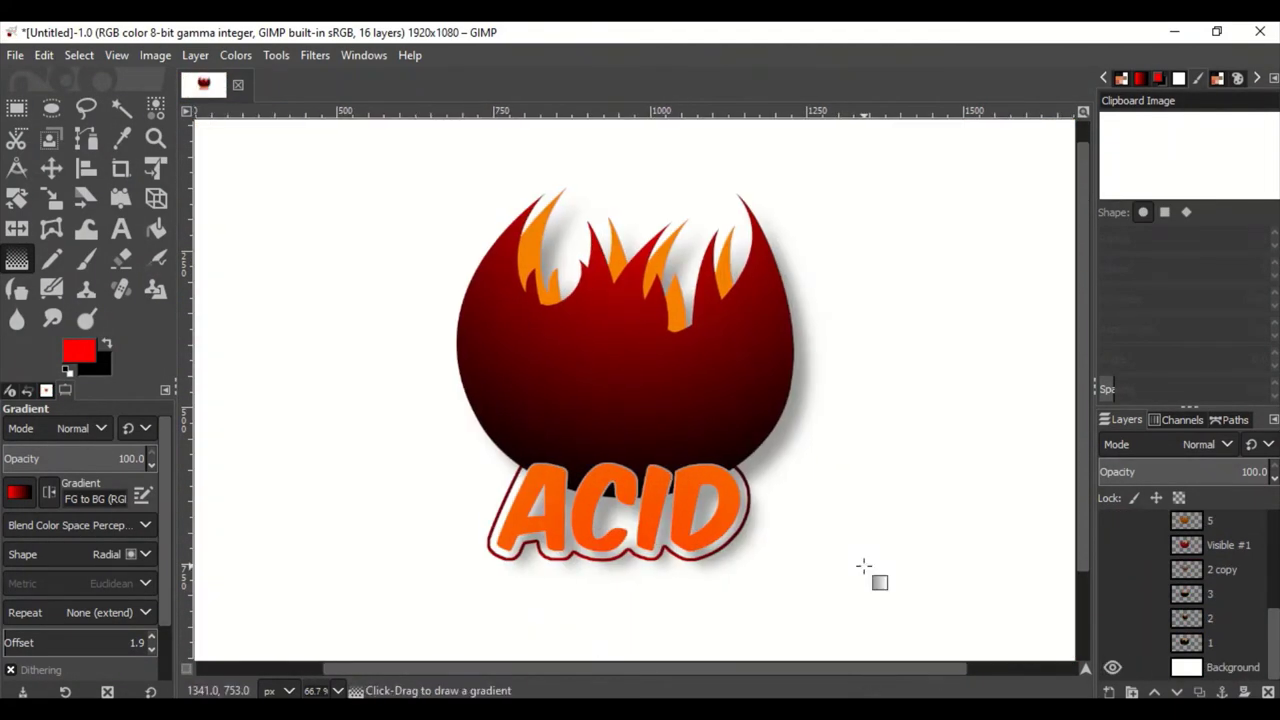
Step: Show Visible #3 instead of Visible #4, restore the ACID outline, and open Visible #2's layer menu
{"action": "scroll", "coordinate": [1216, 619], "scroll_direction": "up", "scroll_amount": 5}
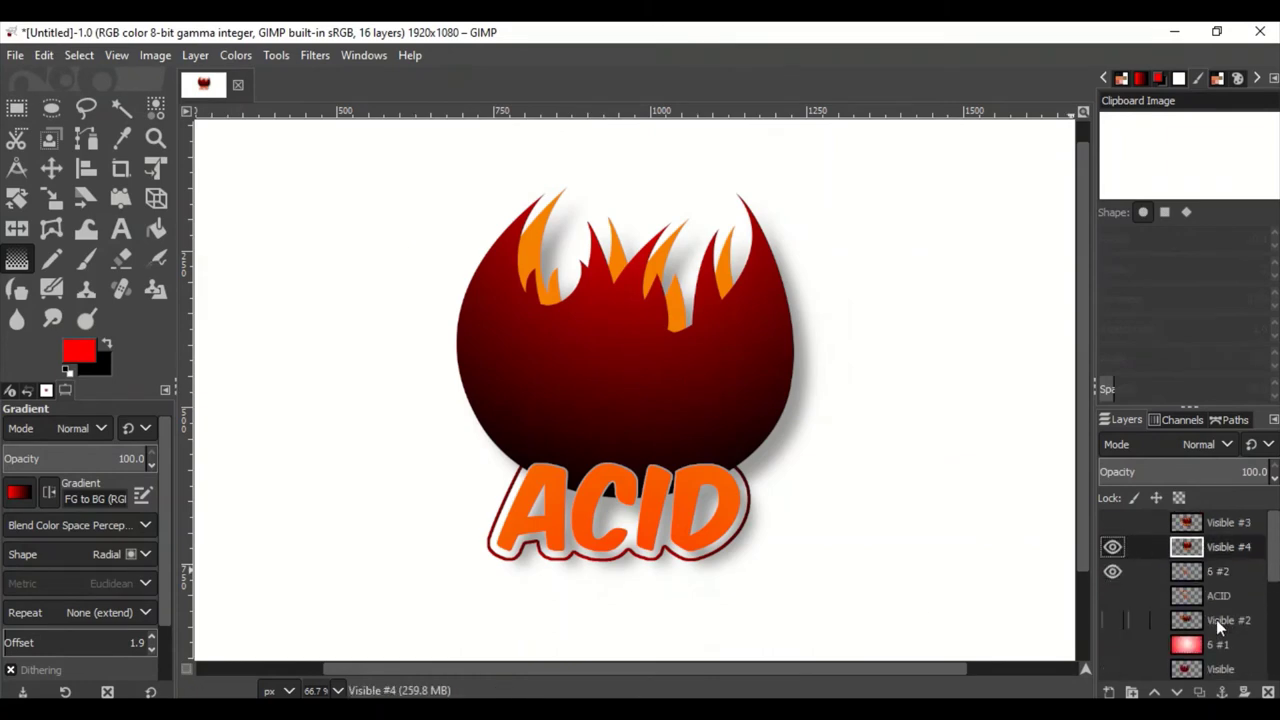
{"action": "right_click", "coordinate": [1216, 619]}
{"action": "key", "text": "Escape"}
{"action": "left_click", "coordinate": [1112, 547]}
{"action": "left_click", "coordinate": [1112, 522]}
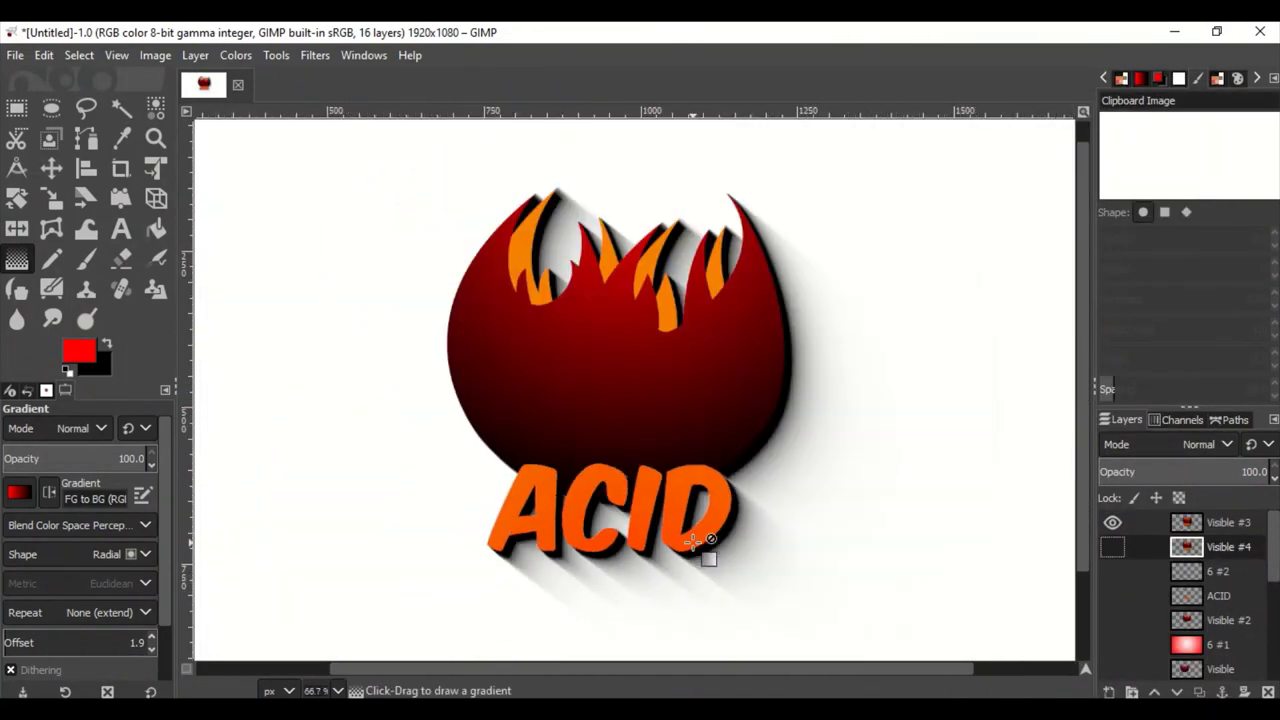
{"action": "left_click", "coordinate": [1112, 571]}
{"action": "left_click", "coordinate": [1205, 622]}
{"action": "right_click", "coordinate": [1205, 622]}
Step: Grow the flame ball selection, fill it black on a new layer below Visible #4
{"action": "left_click", "coordinate": [1215, 546]}
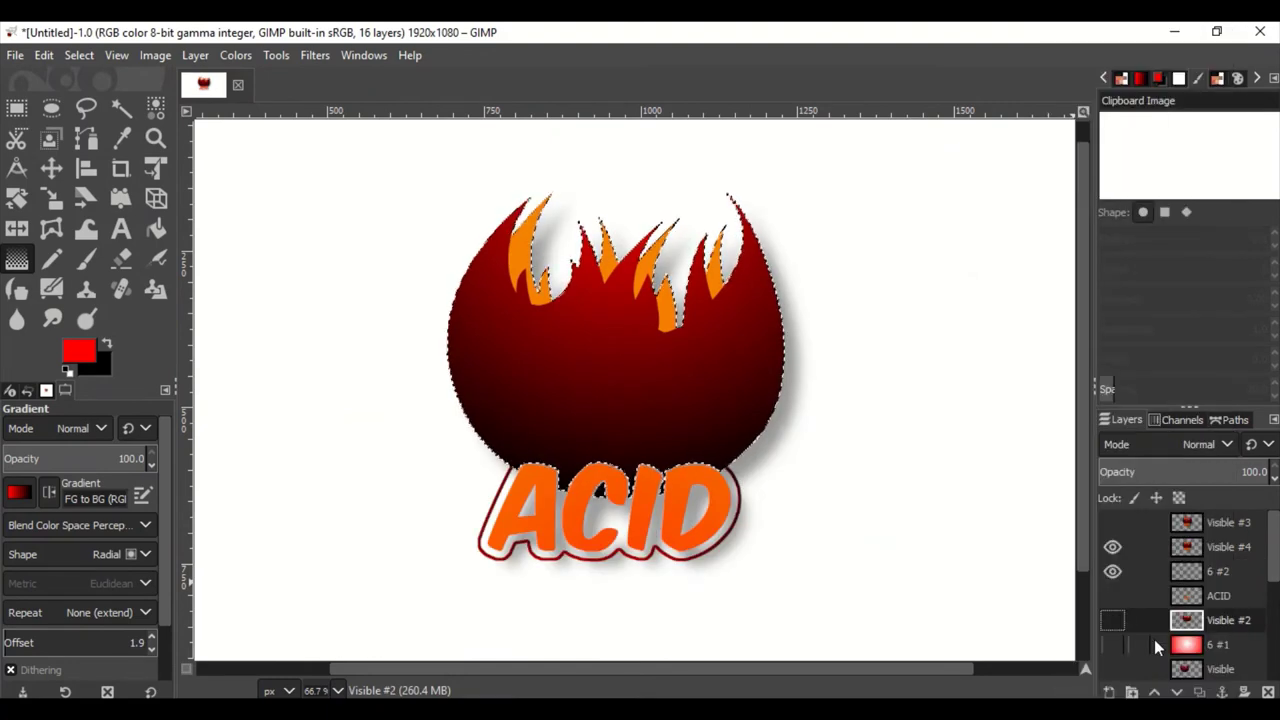
{"action": "left_click", "coordinate": [80, 55]}
{"action": "left_click", "coordinate": [110, 320]}
{"action": "left_click", "coordinate": [164, 380]}
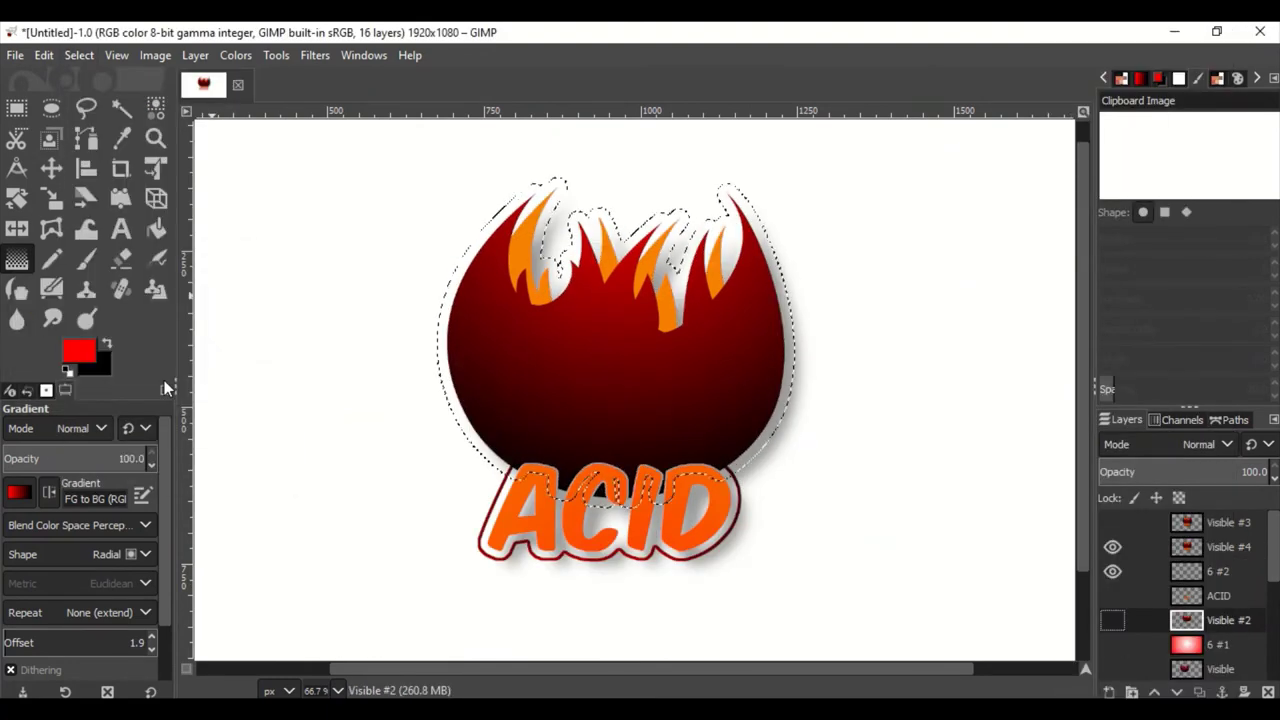
{"action": "key", "text": "shift+ctrl+n"}
{"action": "left_click", "coordinate": [79, 55]}
{"action": "left_click_drag", "start_coordinate": [95, 365], "coordinate": [946, 463]}
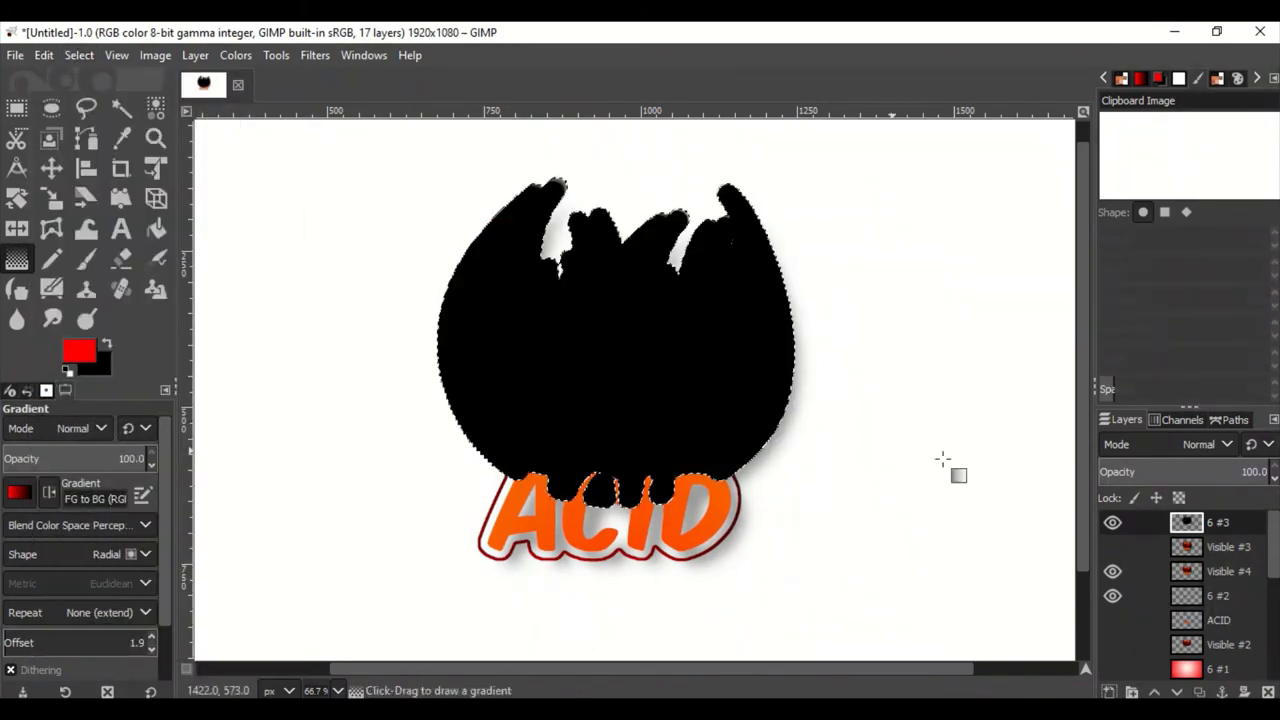
{"action": "left_click", "coordinate": [1180, 691]}
Step: Shrink the selection by 5 px and delete the inside, leaving a thin rim
{"action": "left_click", "coordinate": [79, 55]}
{"action": "key", "text": "Escape"}
{"action": "left_click", "coordinate": [79, 55]}
{"action": "left_click", "coordinate": [100, 288]}
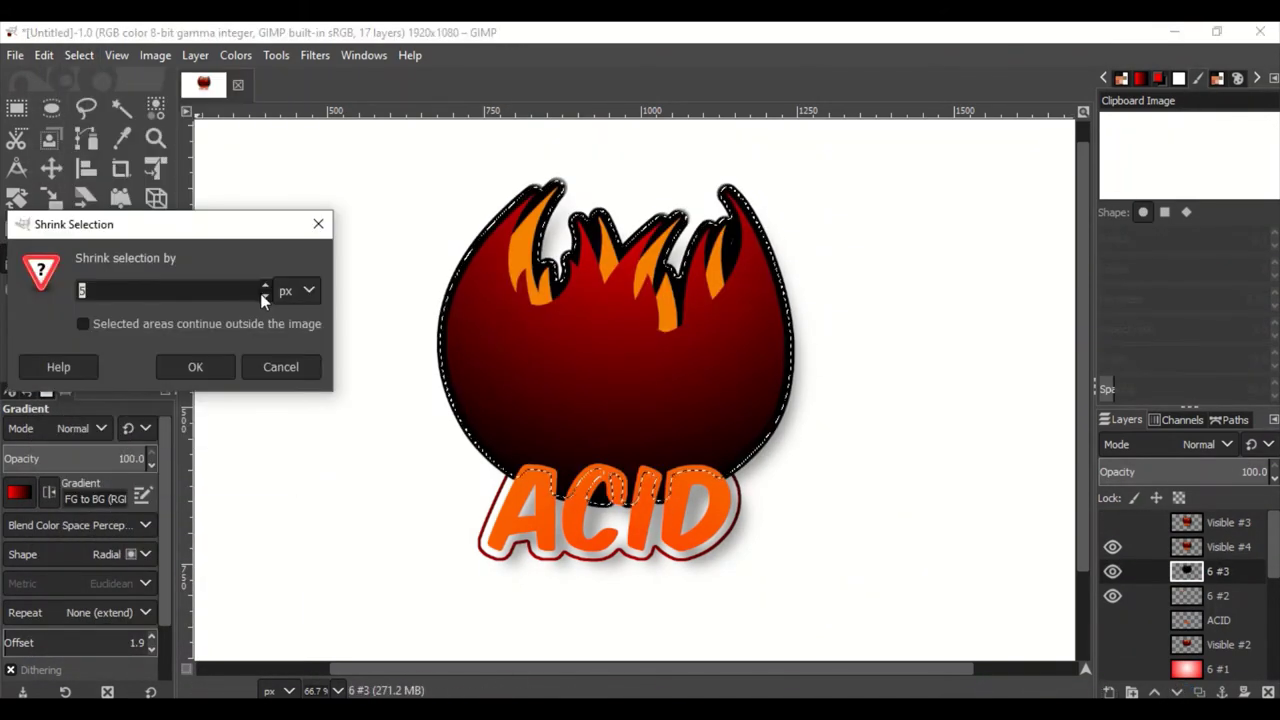
{"action": "left_click", "coordinate": [194, 366]}
{"action": "left_click", "coordinate": [79, 55]}
{"action": "left_click", "coordinate": [100, 310]}
{"action": "left_click", "coordinate": [155, 375]}
{"action": "key", "text": "Delete"}
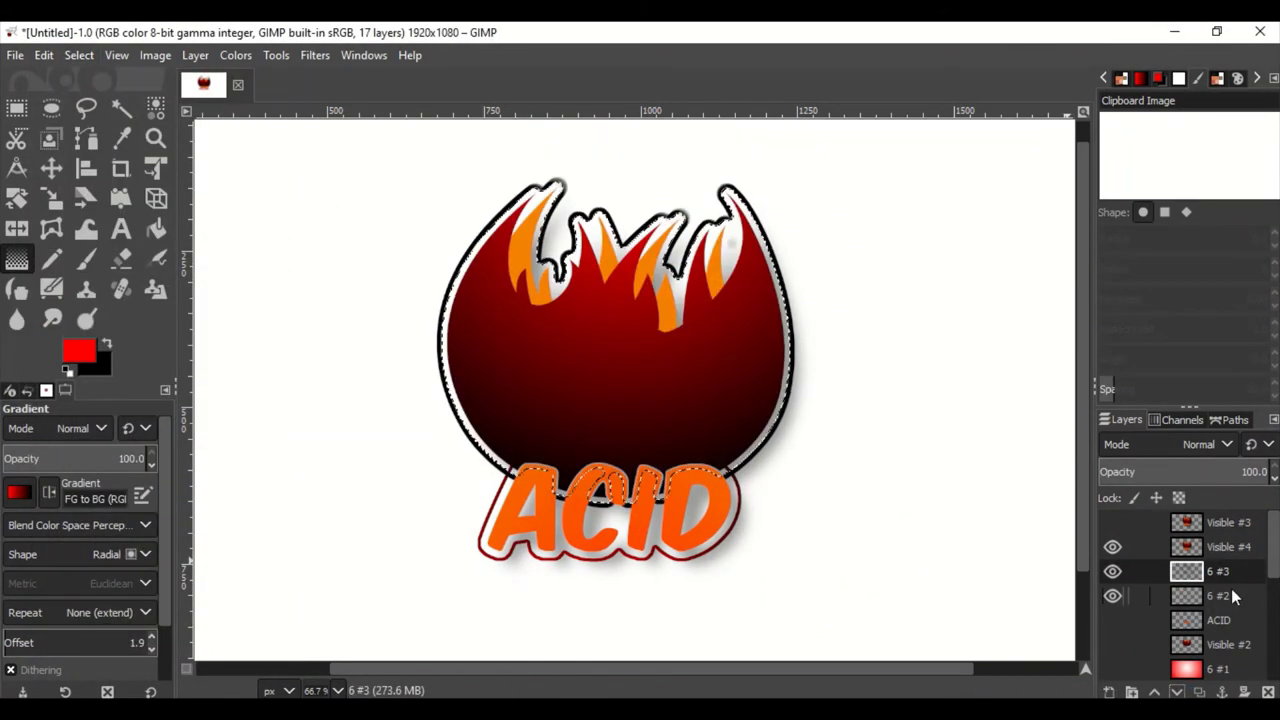
{"action": "key", "text": "shift+ctrl+a"}
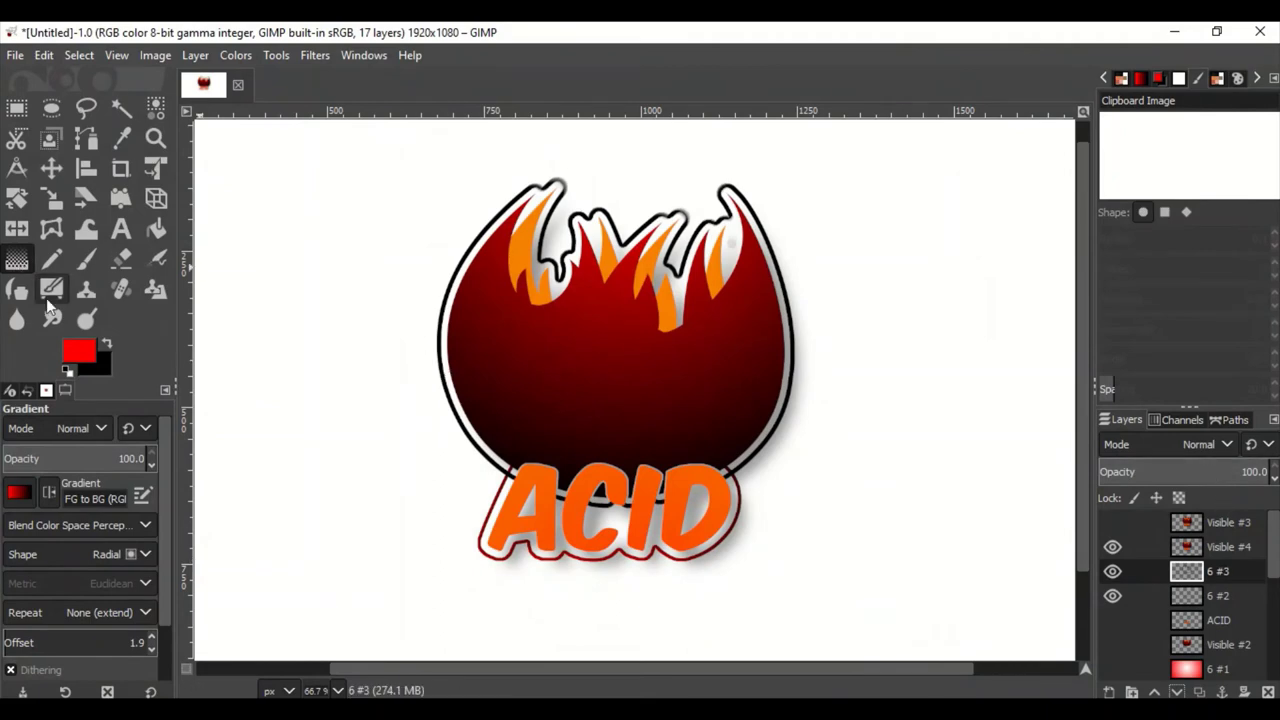
Step: Load the rim as a selection and drag a vertical red-to-black gradient across it
{"action": "right_click", "coordinate": [1218, 571]}
{"action": "left_click", "coordinate": [1120, 626]}
{"action": "key", "text": "minus"}
{"action": "mouse_move", "coordinate": [626, 128]}
{"action": "left_mouse_down"}
{"action": "mouse_move", "coordinate": [620, 505]}
{"action": "mouse_move", "coordinate": [633, 605]}
{"action": "left_mouse_up"}
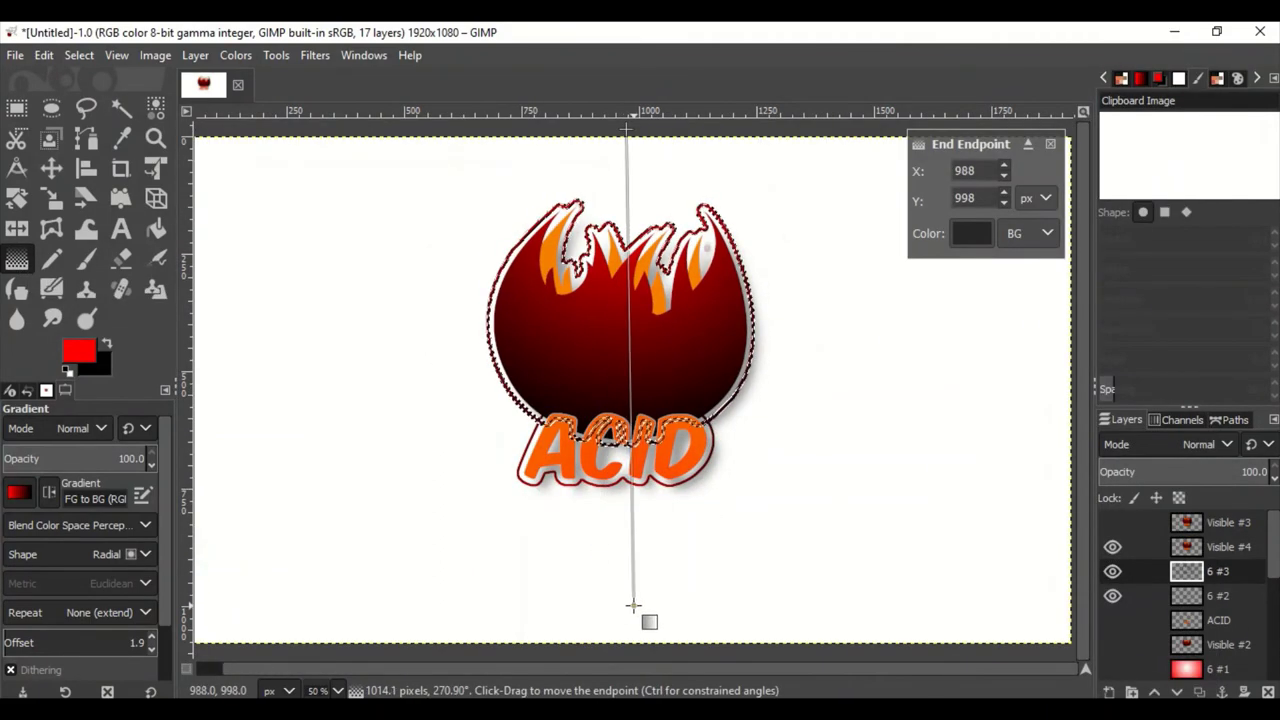
Step: Commit the rim gradient, deselect, and zoom in with the ACID layer active
{"action": "key", "text": "Return"}
{"action": "key", "text": "shift+ctrl+a"}
{"action": "key", "text": "plus"}
{"action": "key", "text": "plus"}
{"action": "key", "text": "plus"}
{"action": "key", "text": "r"}
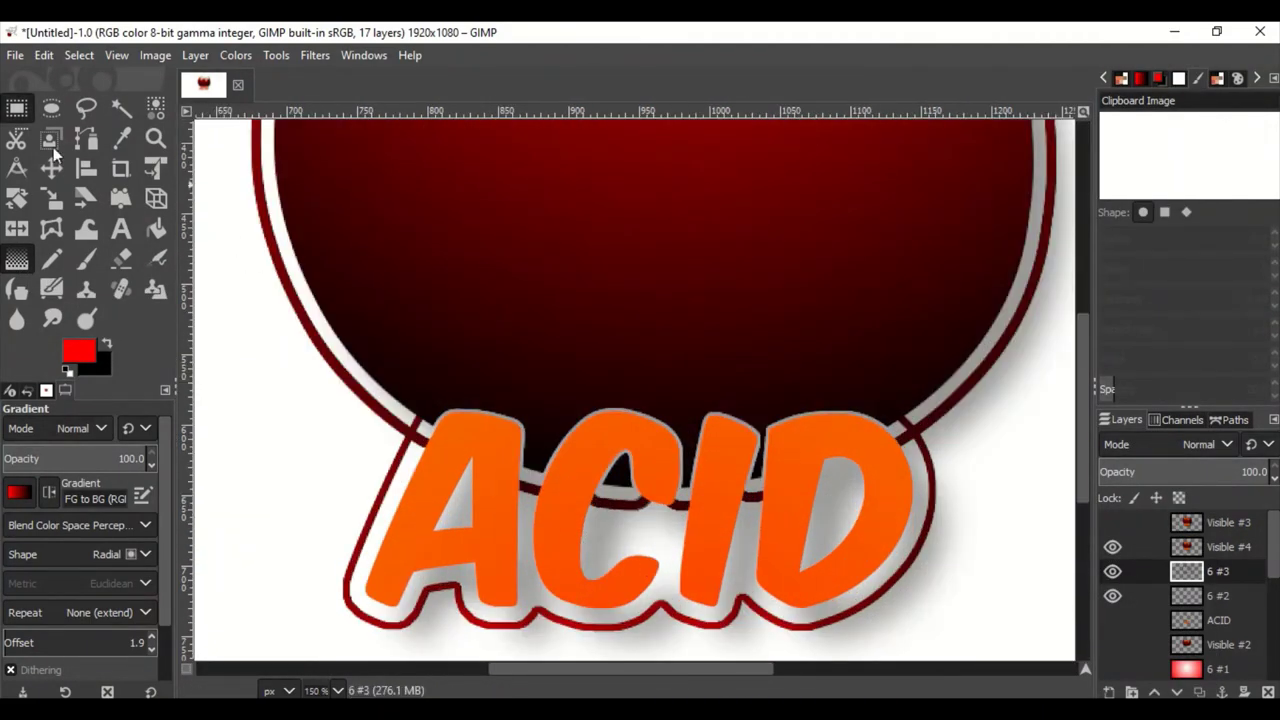
{"action": "left_click", "coordinate": [1218, 620]}
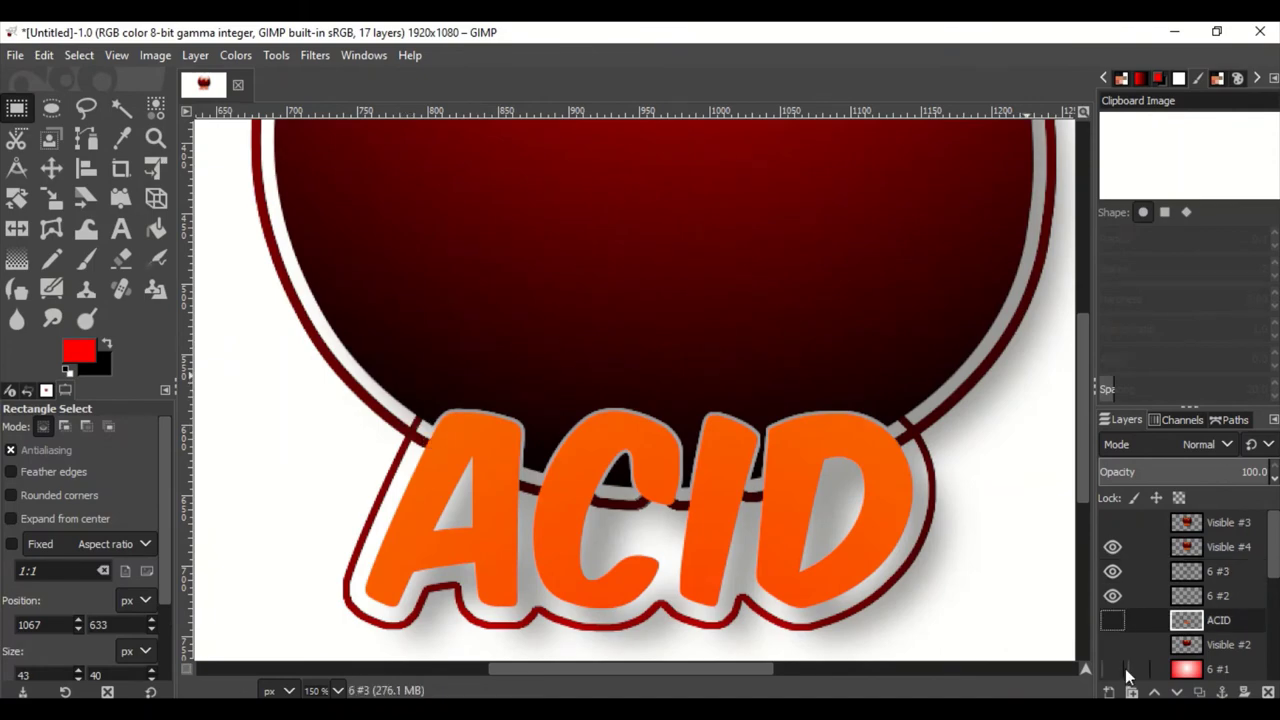
{"action": "left_click", "coordinate": [1186, 596], "text": "alt"}
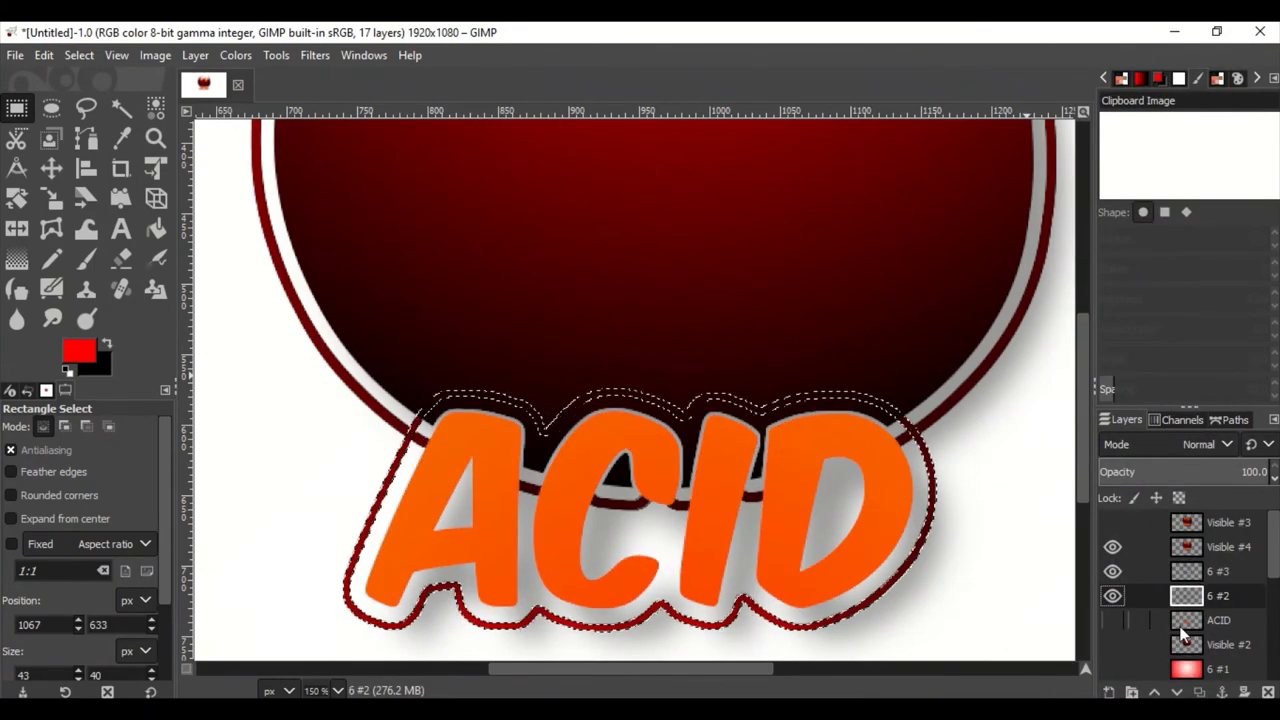
{"action": "key", "text": "plus"}
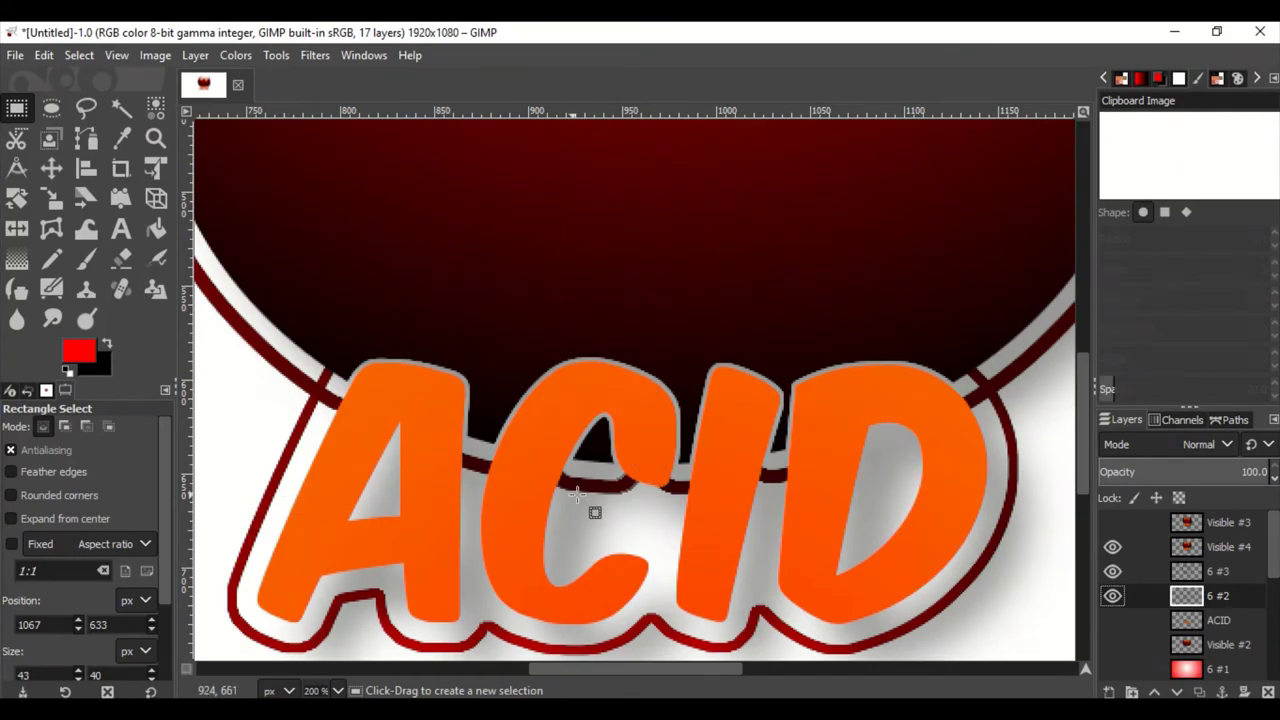
{"action": "key", "text": "Page_Down"}
Step: Scale the ACID letters up to about 408x149 to fill their outline
{"action": "key", "text": "shift+s"}
{"action": "left_click", "coordinate": [260, 365]}
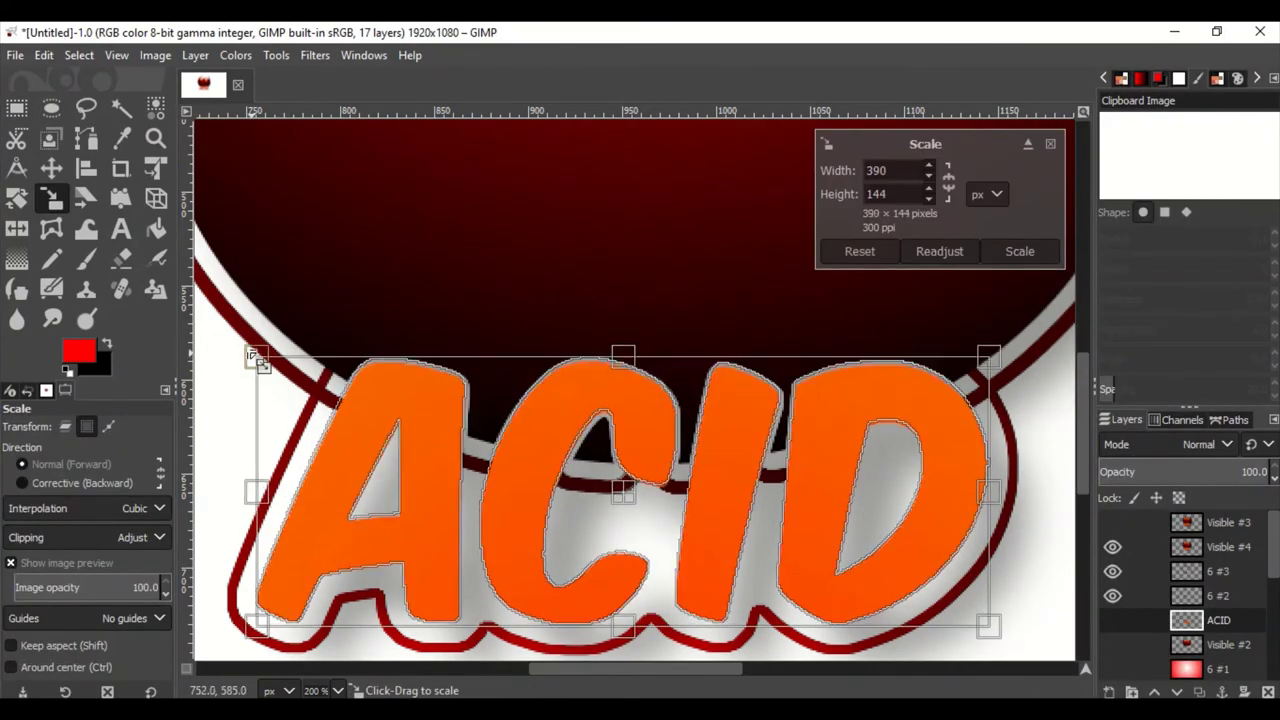
{"action": "scroll", "coordinate": [300, 400], "scroll_direction": "up", "scroll_amount": 3}
{"action": "scroll", "coordinate": [306, 357], "scroll_direction": "up", "scroll_amount": 2}
{"action": "scroll", "coordinate": [300, 380], "scroll_direction": "down", "scroll_amount": 2}
{"action": "left_click_drag", "start_coordinate": [260, 365], "coordinate": [275, 257]}
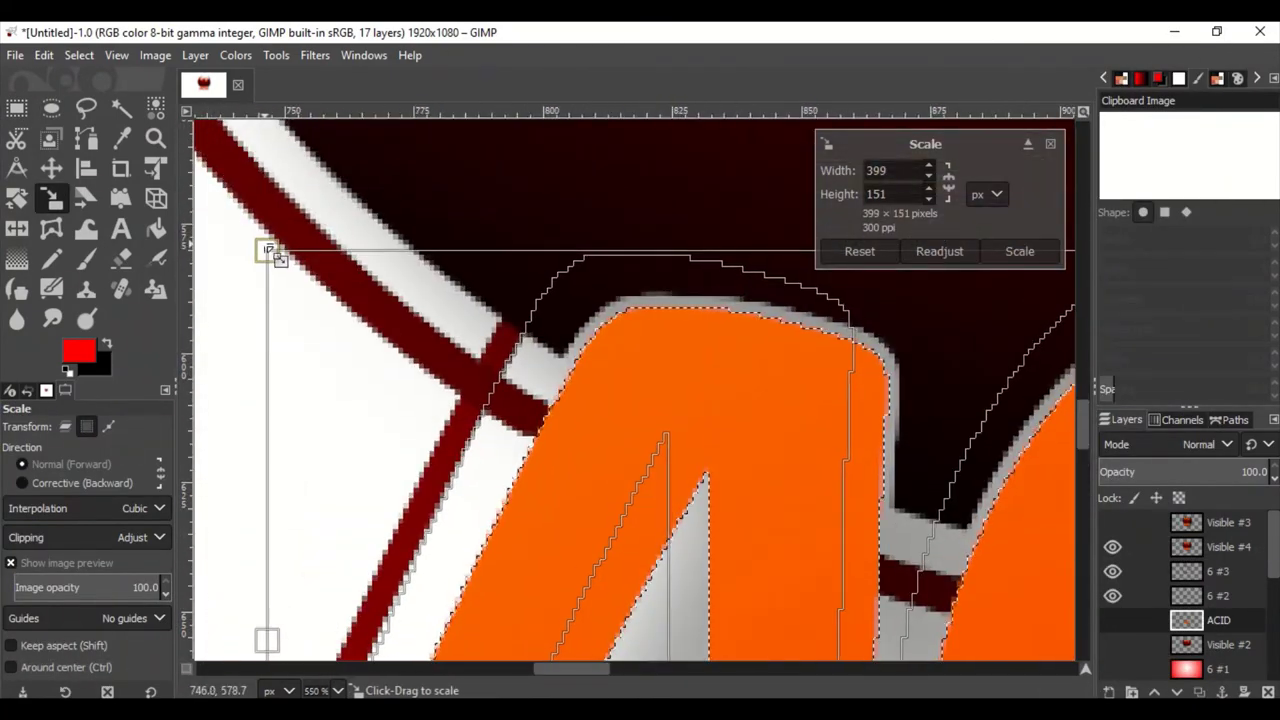
{"action": "scroll", "coordinate": [928, 528], "scroll_direction": "right", "scroll_amount": 5}
{"action": "left_click_drag", "start_coordinate": [606, 631], "coordinate": [806, 586]}
{"action": "scroll", "coordinate": [801, 428], "scroll_direction": "down", "scroll_amount": 5}
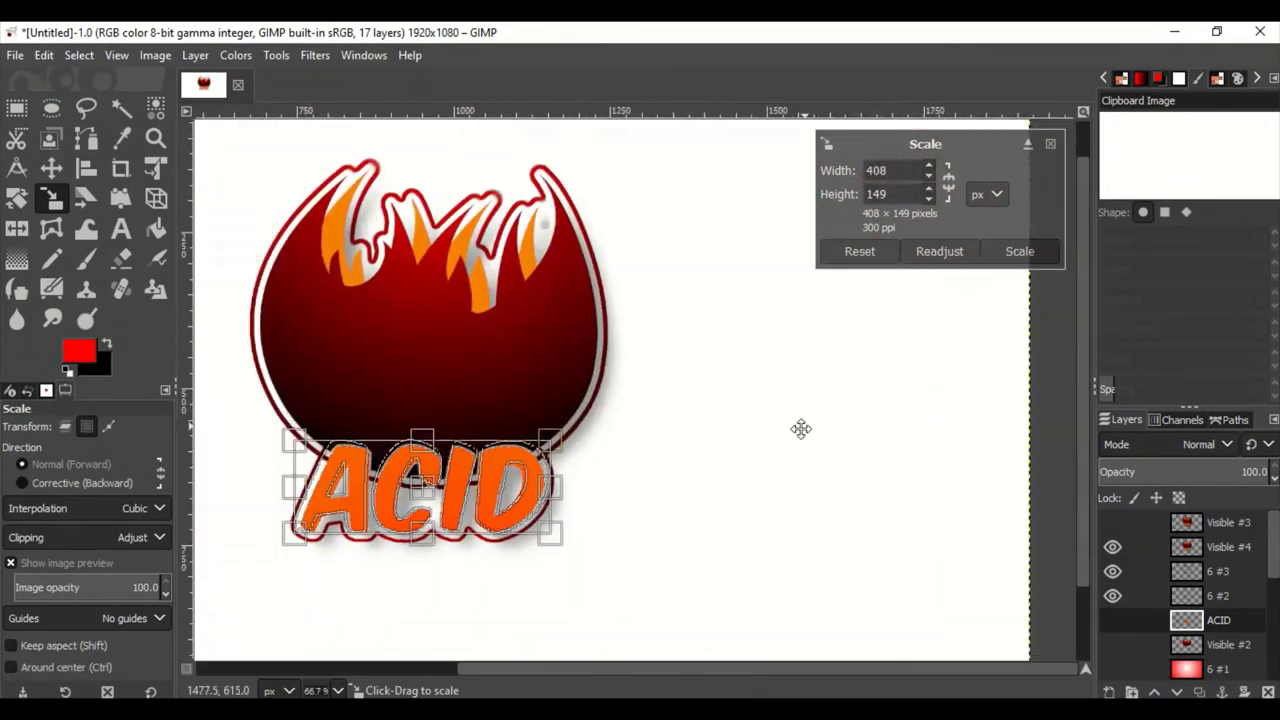
{"action": "key", "text": "Return"}
Step: Pan around the result and hide the flame ball's rim layer
{"action": "scroll", "coordinate": [780, 349], "scroll_direction": "left", "scroll_amount": 3}
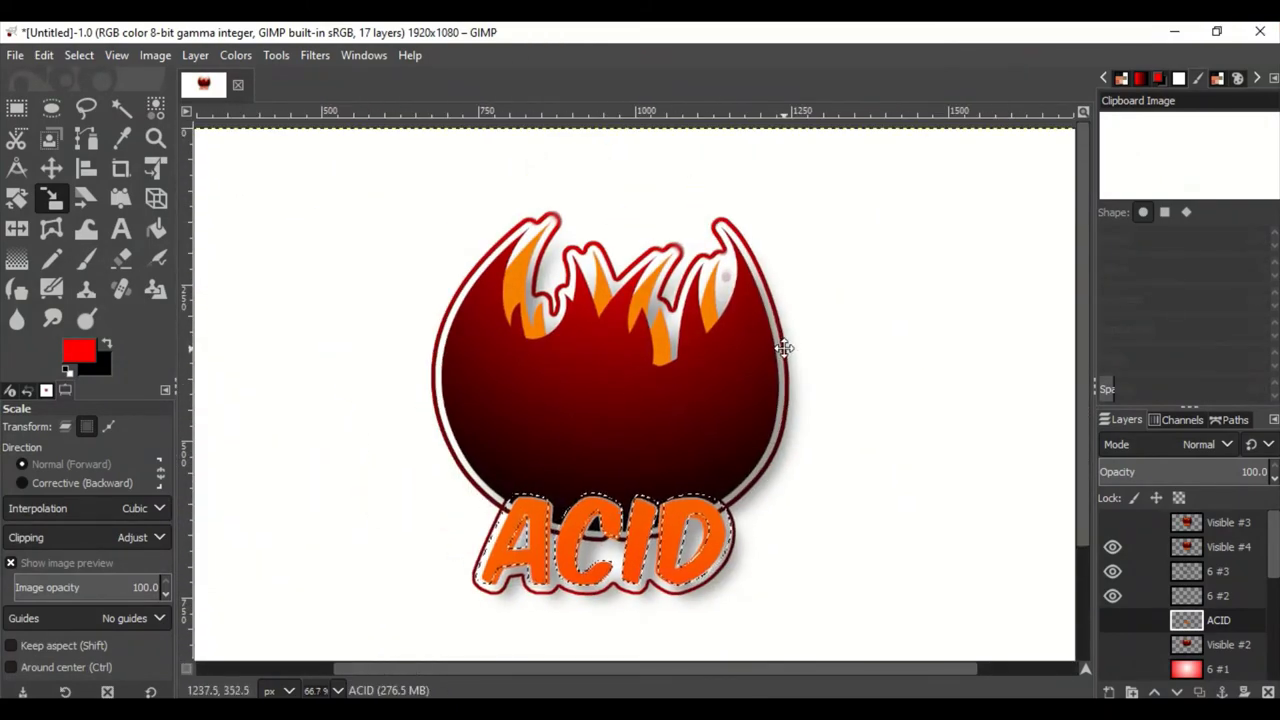
{"action": "scroll", "coordinate": [663, 234], "scroll_direction": "up", "scroll_amount": 5}
{"action": "scroll", "coordinate": [656, 225], "scroll_direction": "down", "scroll_amount": 5}
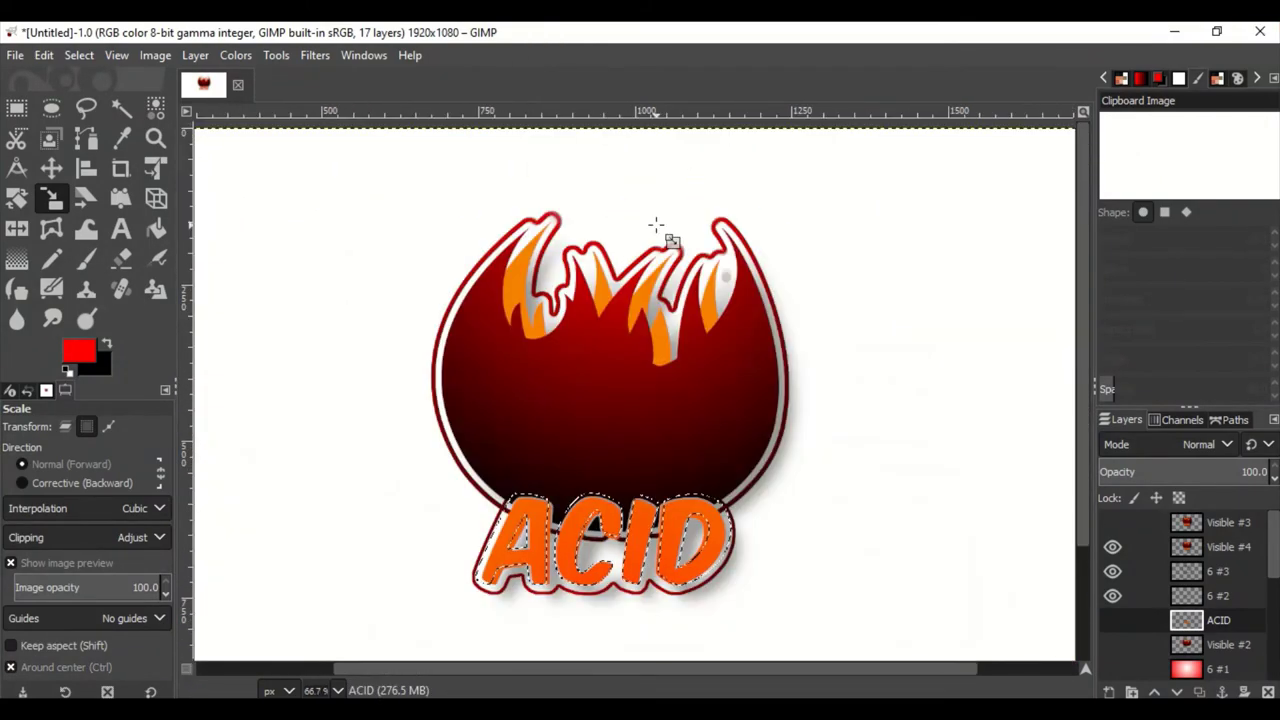
{"action": "left_click", "coordinate": [1113, 571]}
Step: Grow the flame ball's Alpha to Selection and fill it black on new layer 6 #4
{"action": "right_click", "coordinate": [1220, 645]}
{"action": "left_click", "coordinate": [1120, 626]}
{"action": "left_click", "coordinate": [79, 55]}
{"action": "left_click", "coordinate": [120, 330]}
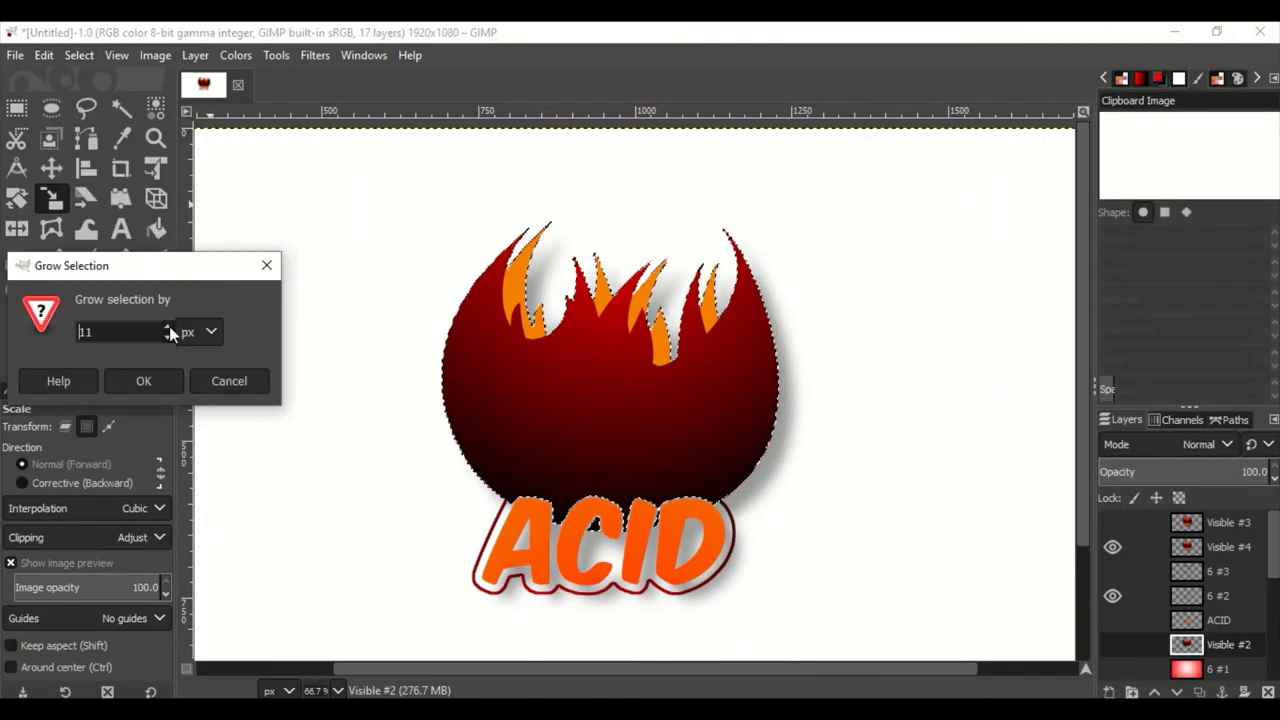
{"action": "left_click", "coordinate": [143, 377]}
{"action": "left_click", "coordinate": [1108, 692], "text": "shift"}
{"action": "key", "text": "ctrl+period"}
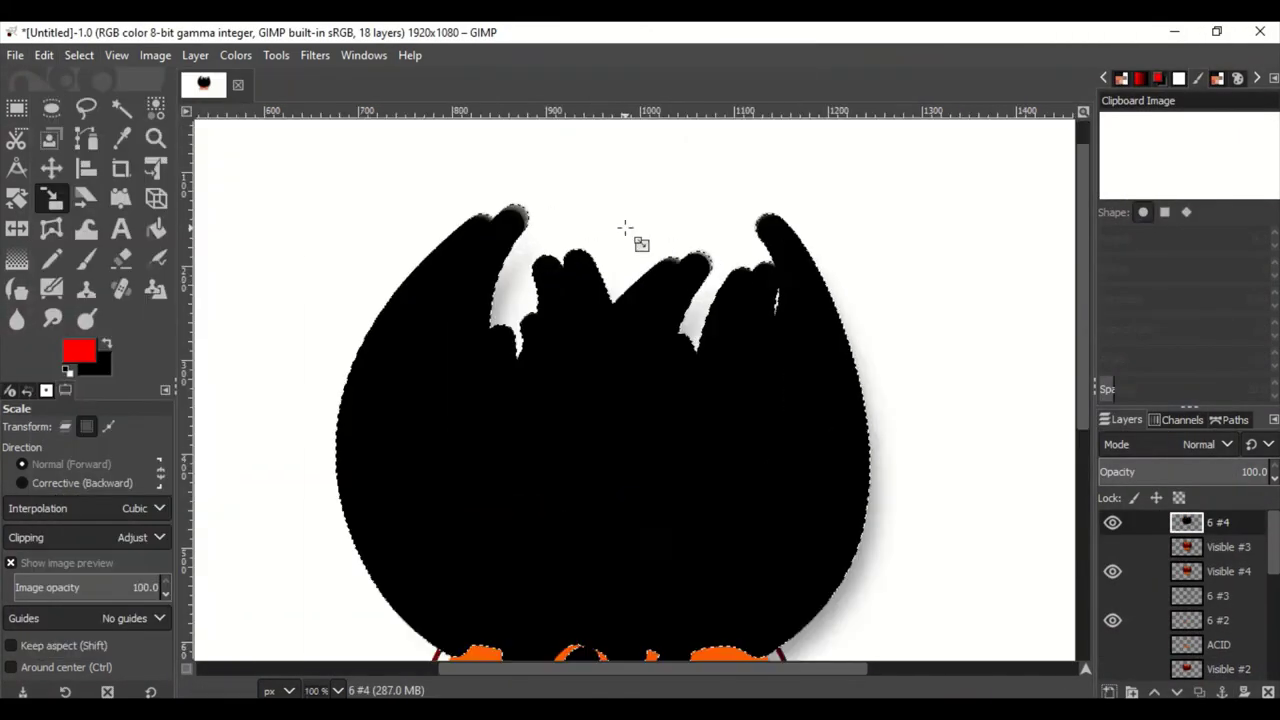
{"action": "key", "text": "2"}
{"action": "key", "text": "ctrl+z"}
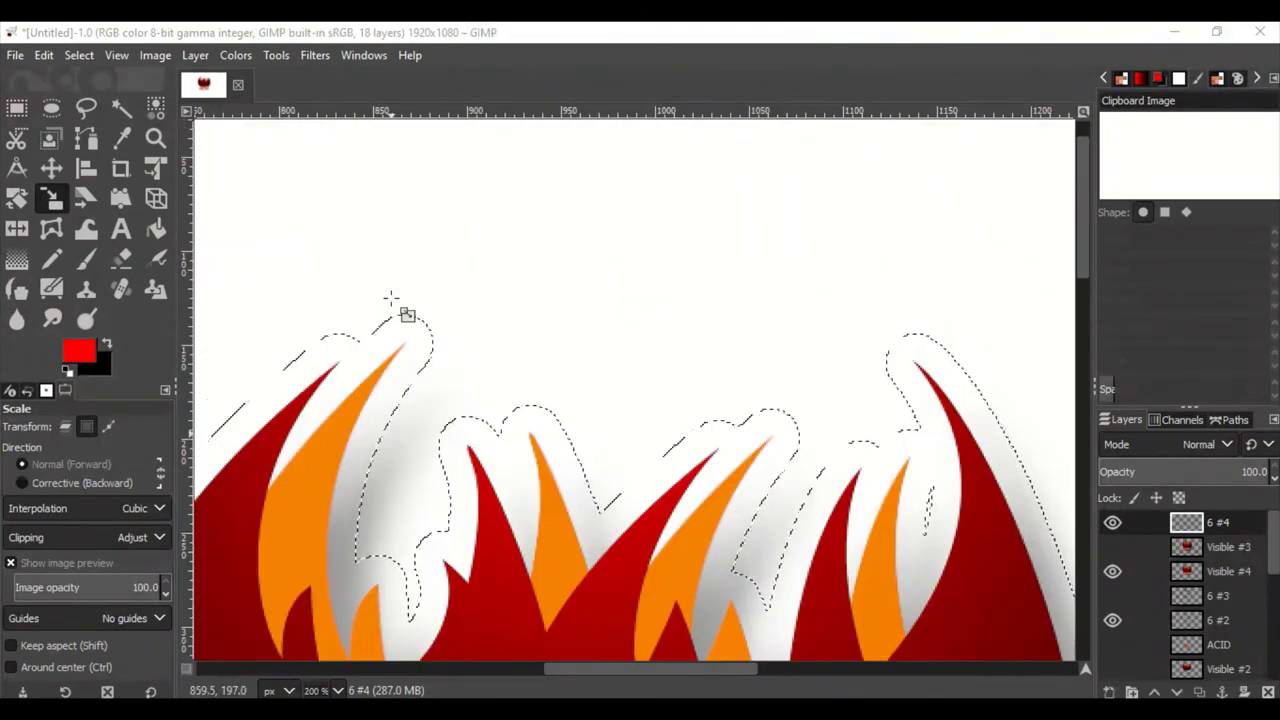
{"action": "key", "text": "ctrl+period"}
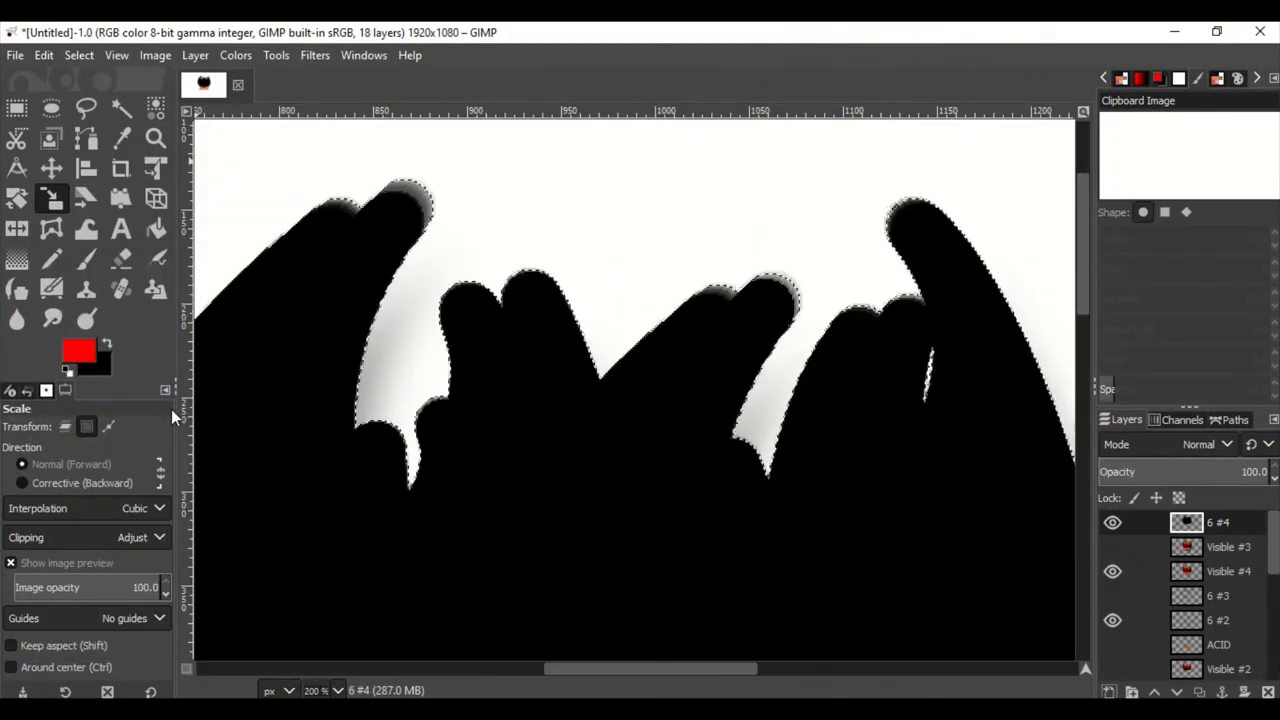
{"action": "key", "text": "1"}
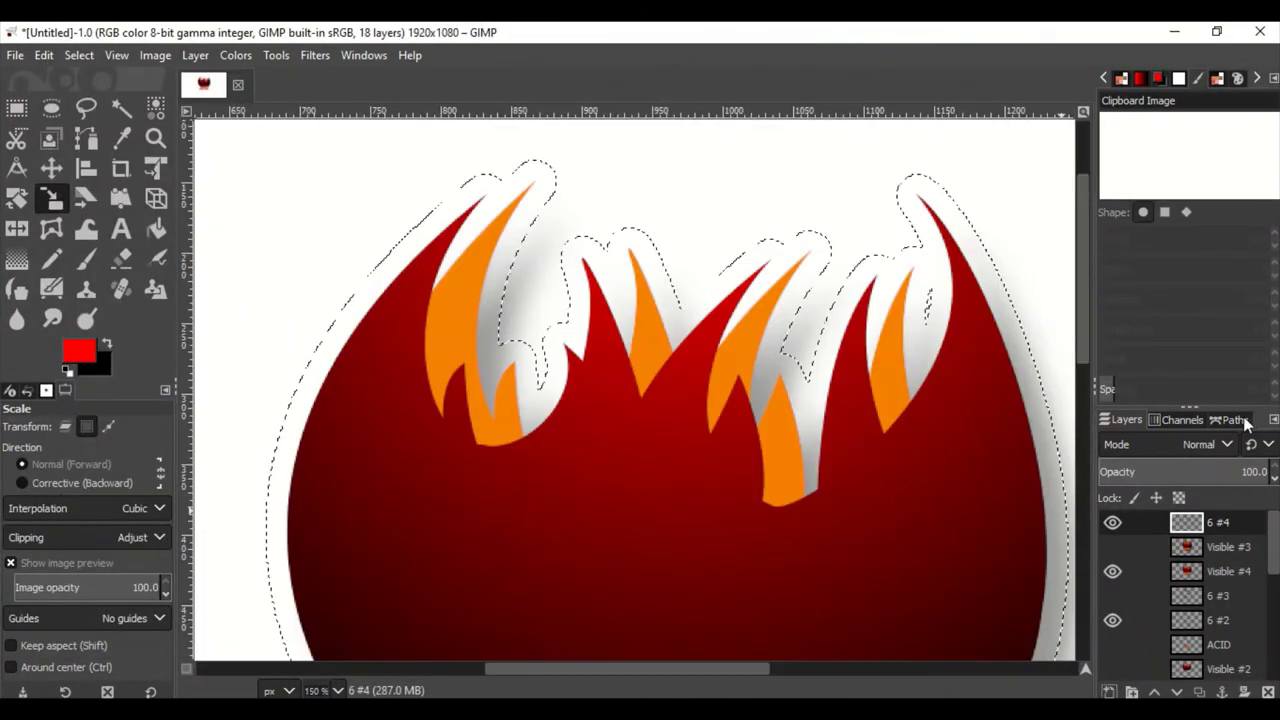
Step: Save the grown selection as a path and fill the outline path solid black
{"action": "left_click", "coordinate": [1222, 692]}
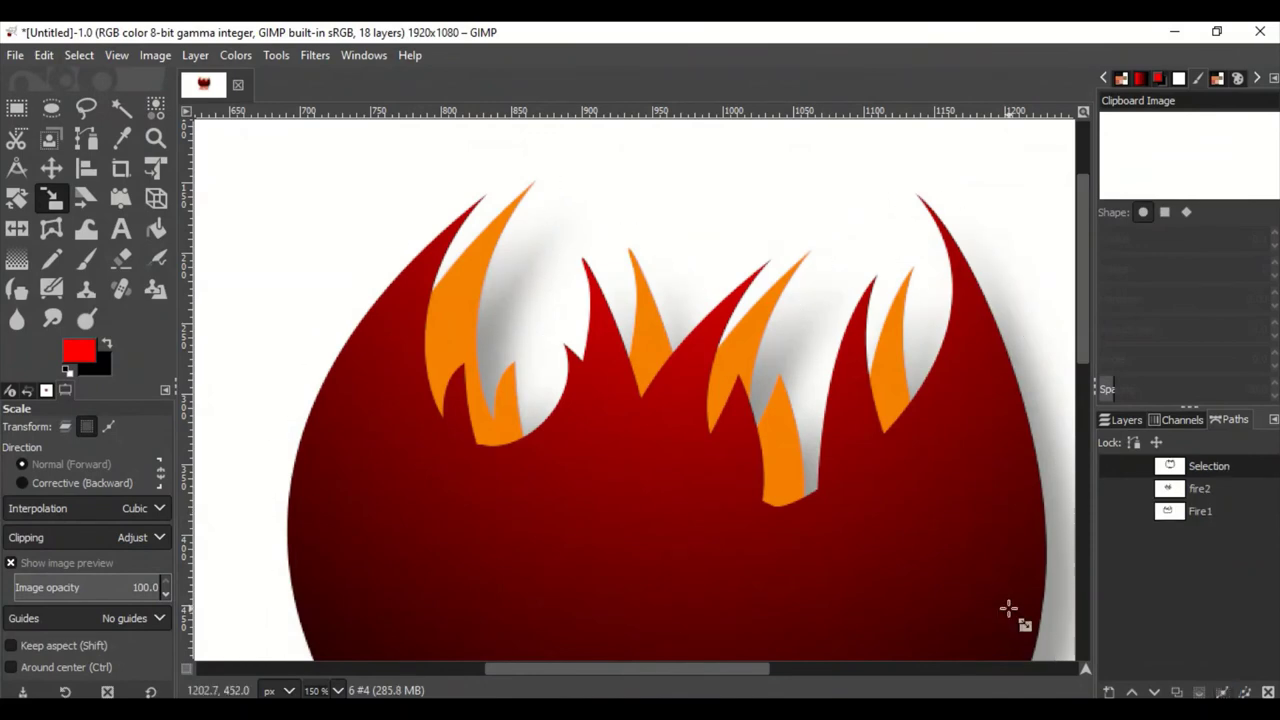
{"action": "left_click", "coordinate": [1113, 466]}
{"action": "left_click", "coordinate": [1127, 419]}
{"action": "key", "text": "b"}
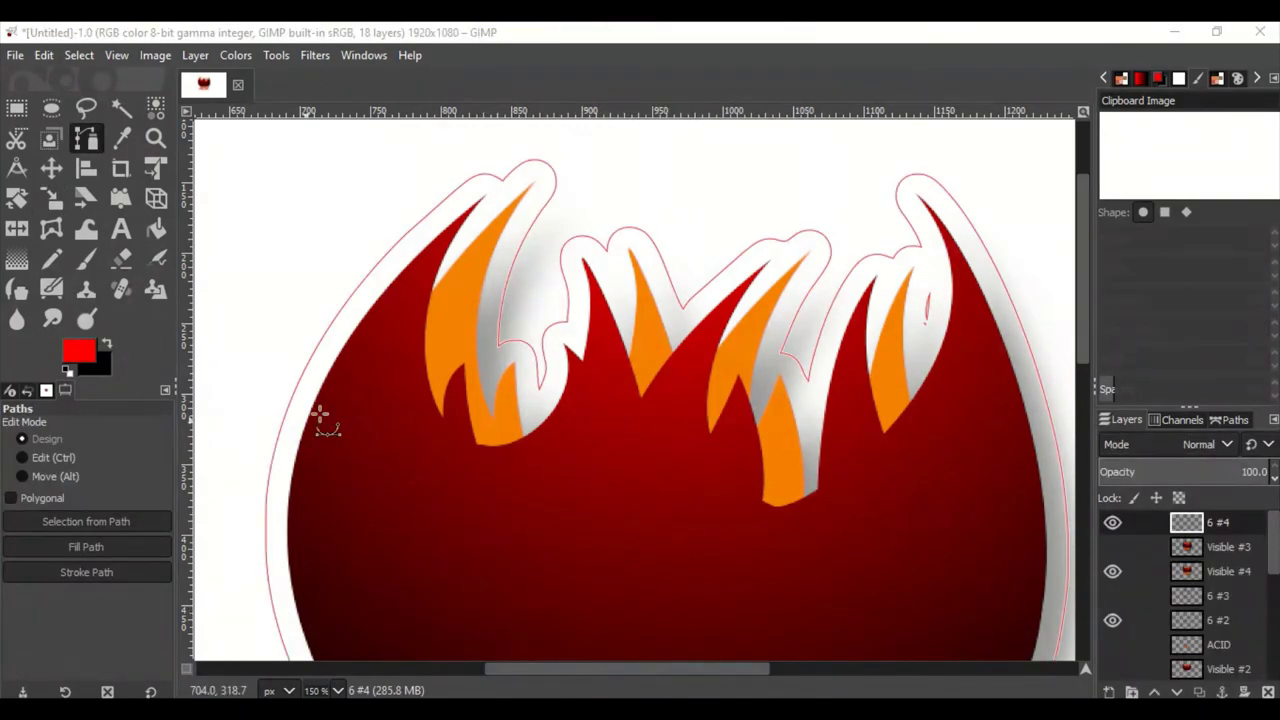
{"action": "left_click", "coordinate": [340, 327]}
{"action": "left_click", "coordinate": [107, 343]}
{"action": "left_click", "coordinate": [100, 547]}
{"action": "left_click", "coordinate": [226, 626]}
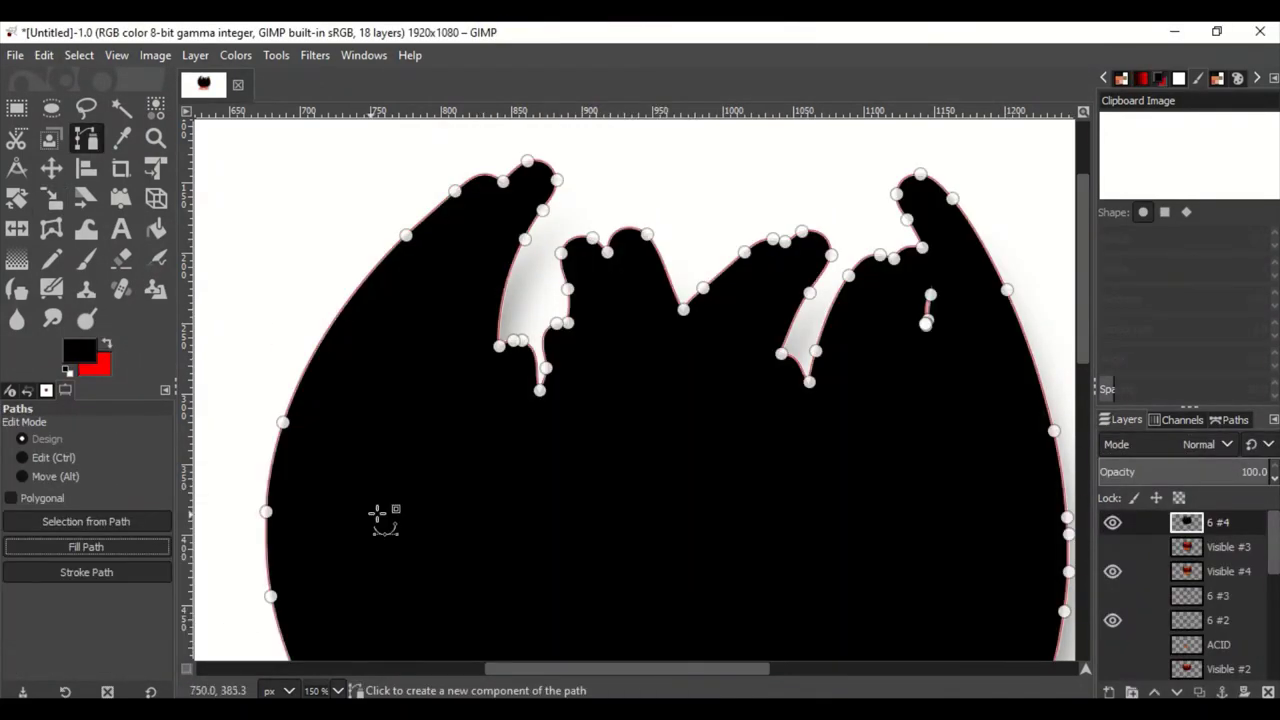
Step: Scale the black filled shape down slightly to 555×511
{"action": "key", "text": "shift+s"}
{"action": "left_click", "coordinate": [793, 395]}
{"action": "key", "text": "1"}
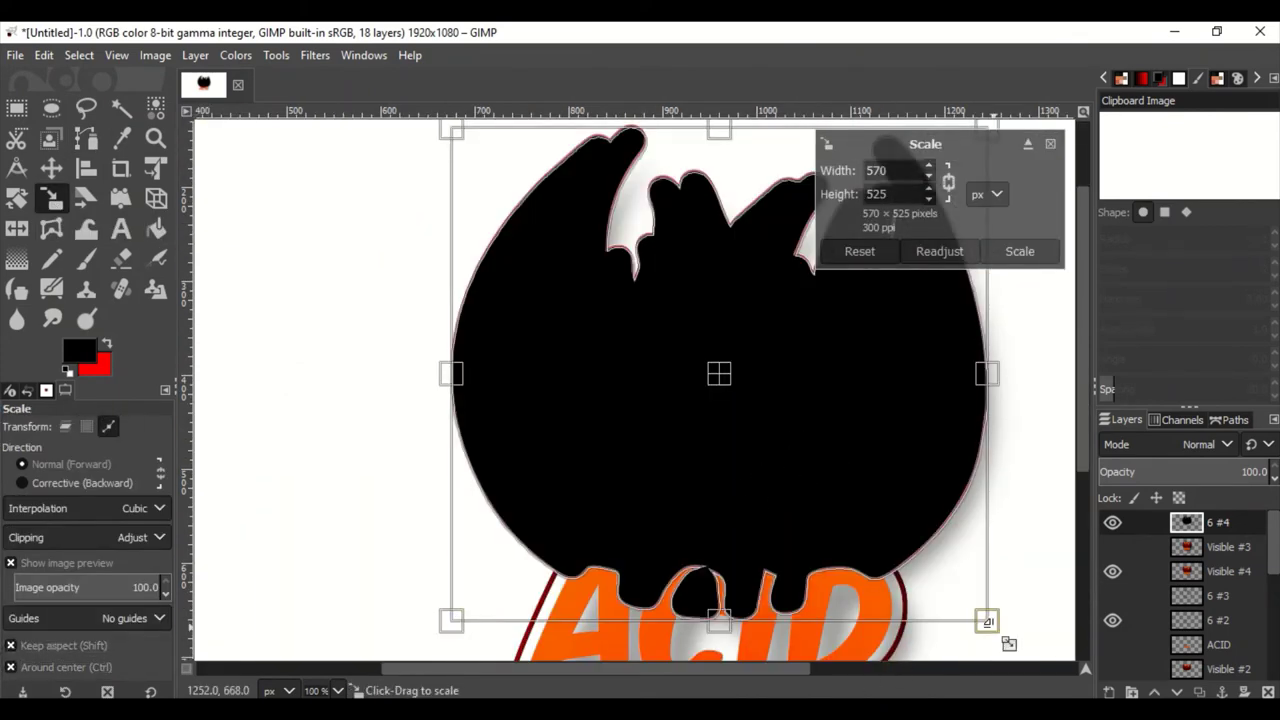
{"action": "left_click_drag", "start_coordinate": [987, 622], "coordinate": [983, 614]}
{"action": "left_click", "coordinate": [1188, 471]}
{"action": "left_click", "coordinate": [1050, 143]}
Step: Load the black layer as a selection and shrink it inward, leaving a thin rim
{"action": "right_click", "coordinate": [1145, 643]}
{"action": "left_click", "coordinate": [1145, 643]}
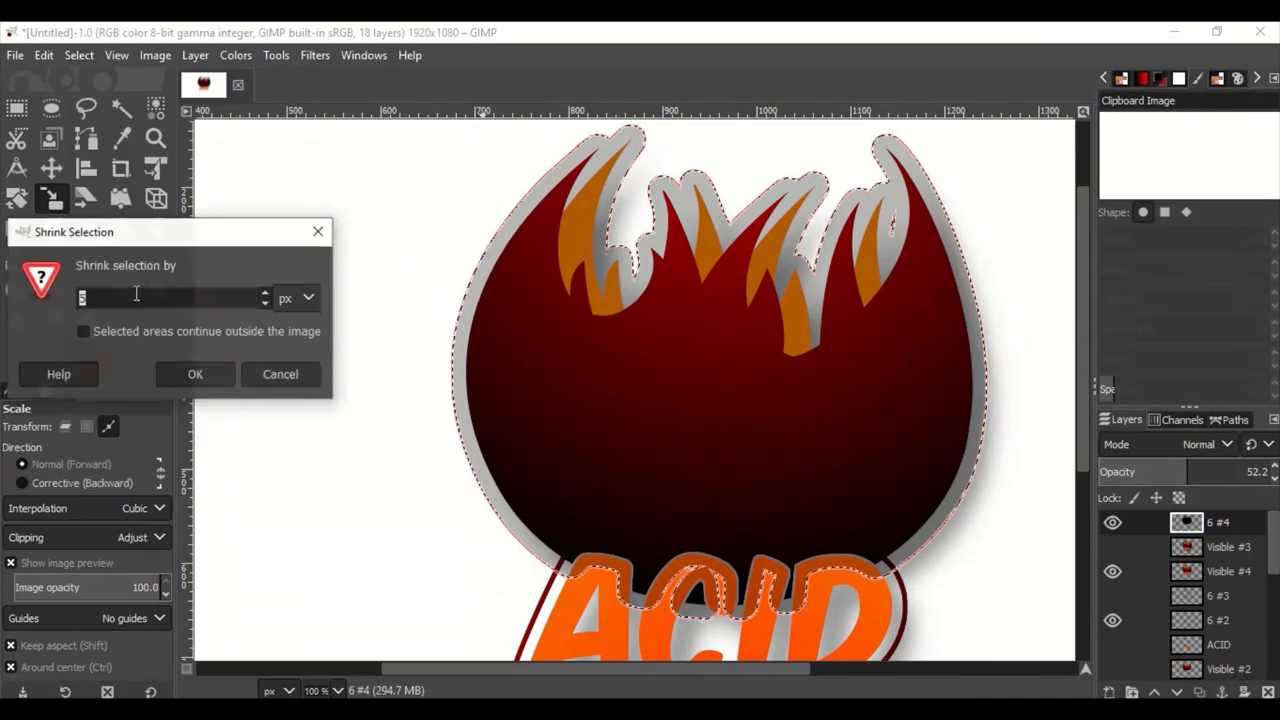
{"action": "left_click", "coordinate": [194, 371]}
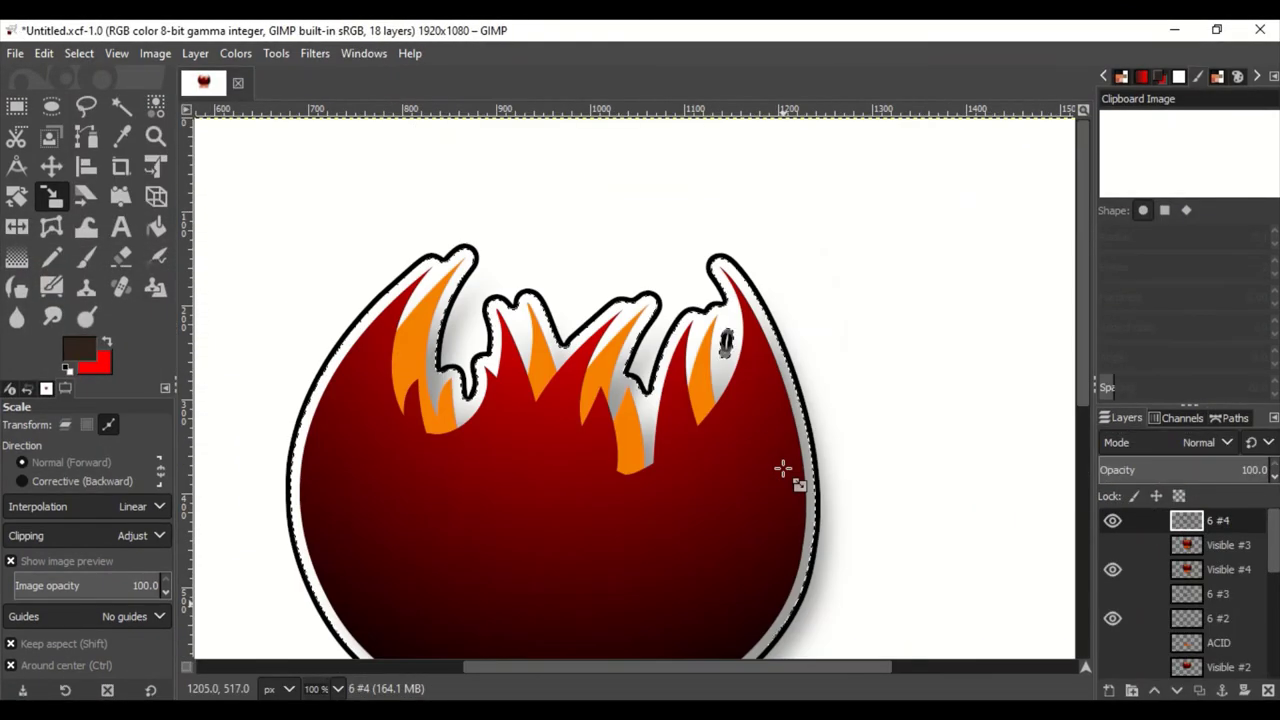
{"action": "left_click", "coordinate": [17, 106]}
Step: Fill the rim layer's opaque area with a vertical red-to-black gradient
{"action": "scroll", "coordinate": [738, 380], "scroll_direction": "down", "scroll_amount": 1}
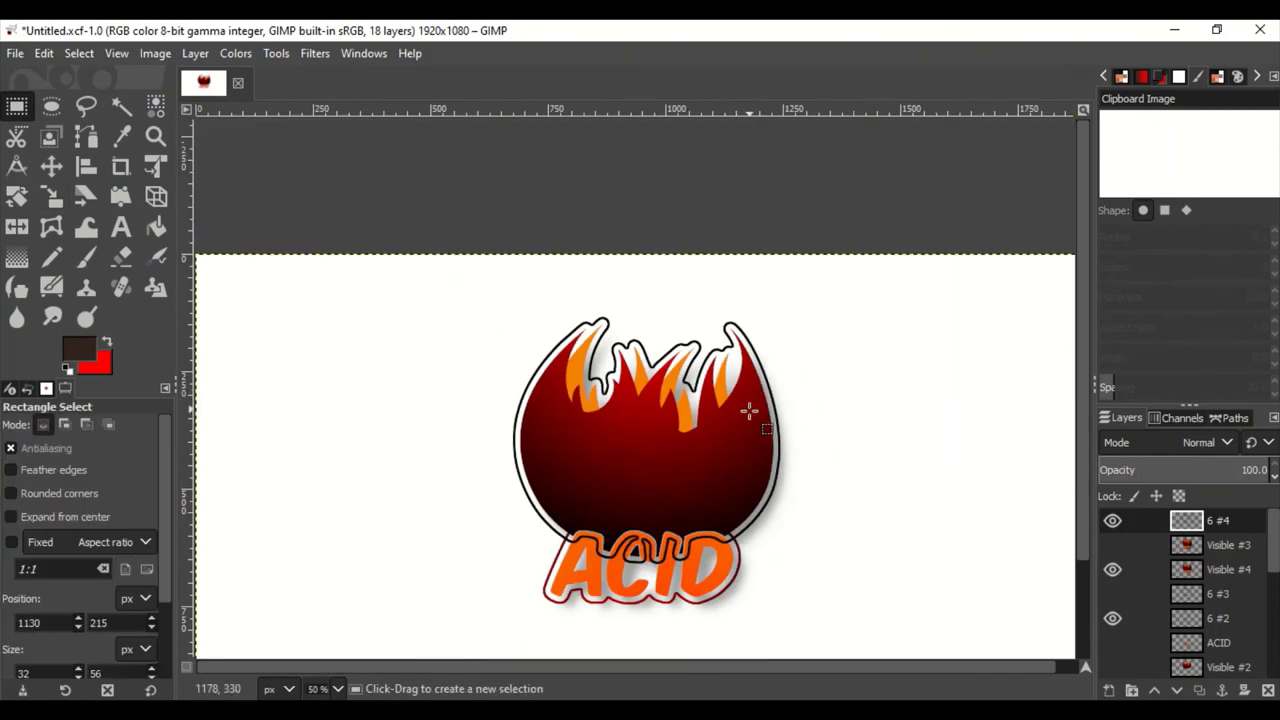
{"action": "key", "text": "g"}
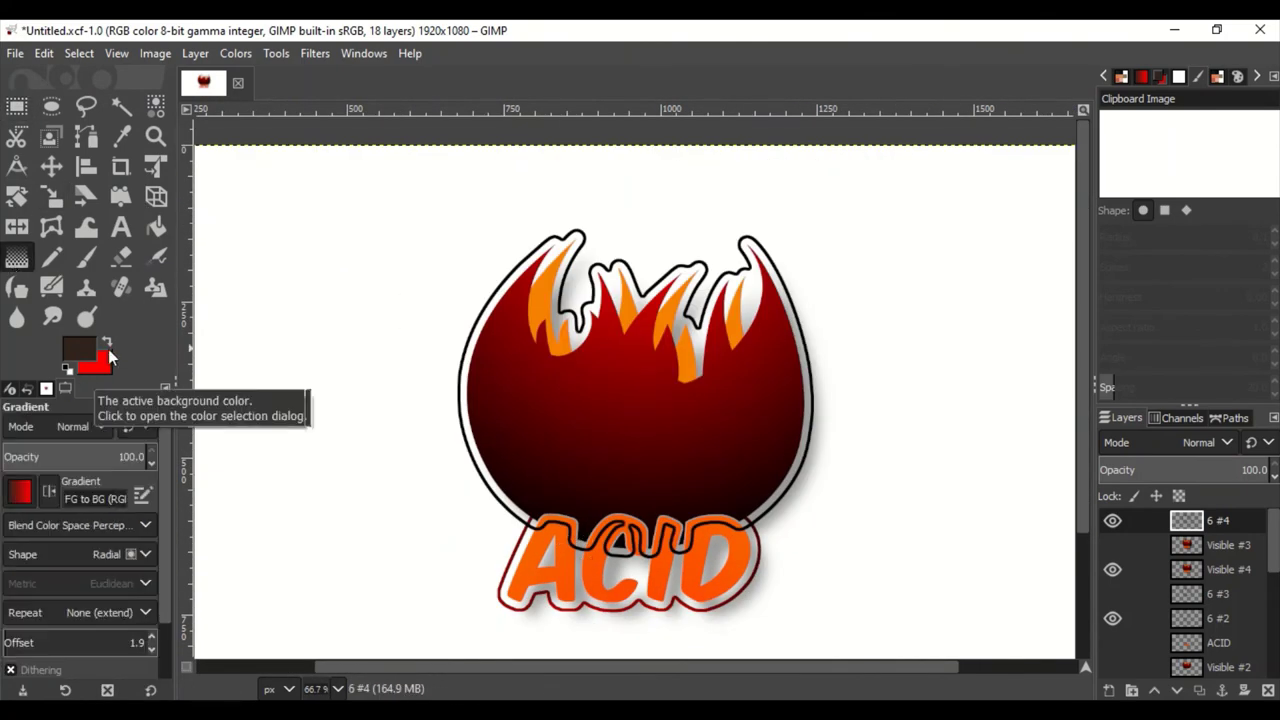
{"action": "left_click", "coordinate": [107, 343]}
{"action": "right_click", "coordinate": [1240, 520]}
{"action": "left_click", "coordinate": [1145, 627]}
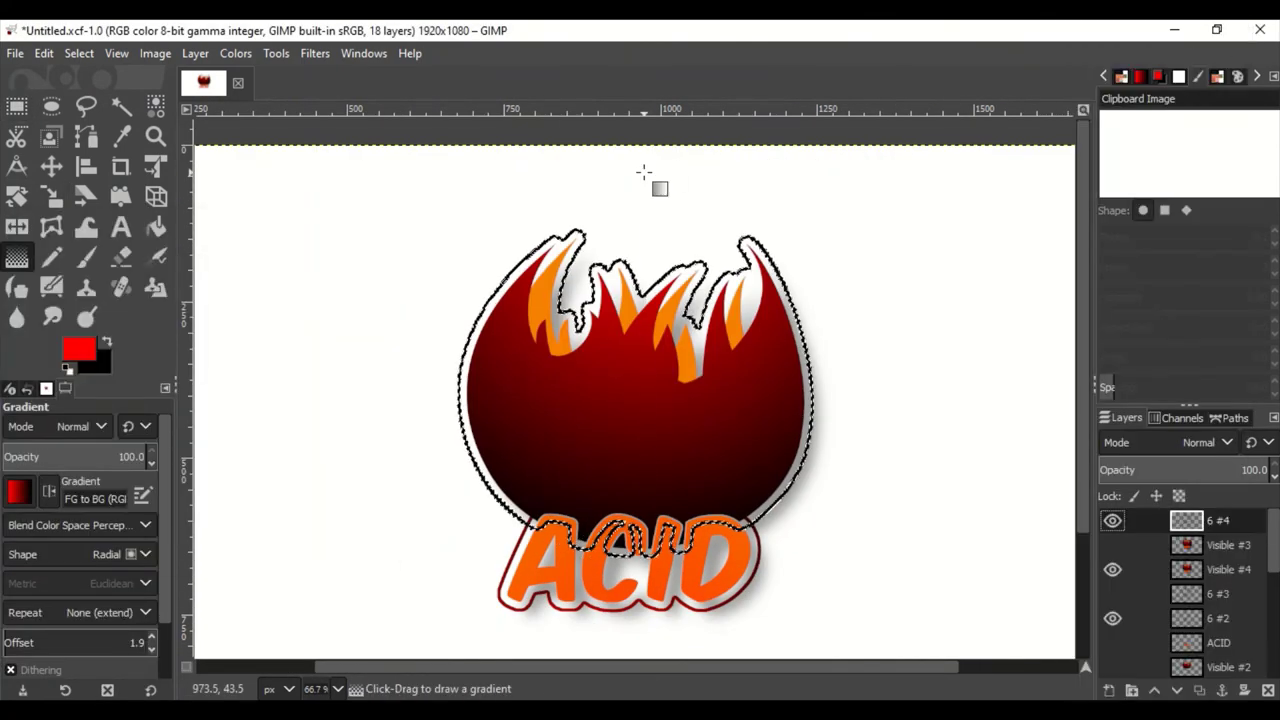
{"action": "left_click_drag", "start_coordinate": [646, 171], "coordinate": [646, 640]}
{"action": "key", "text": "Return"}
{"action": "scroll", "coordinate": [657, 292], "scroll_direction": "down", "scroll_amount": 2}
{"action": "left_click_drag", "start_coordinate": [654, 186], "coordinate": [654, 617]}
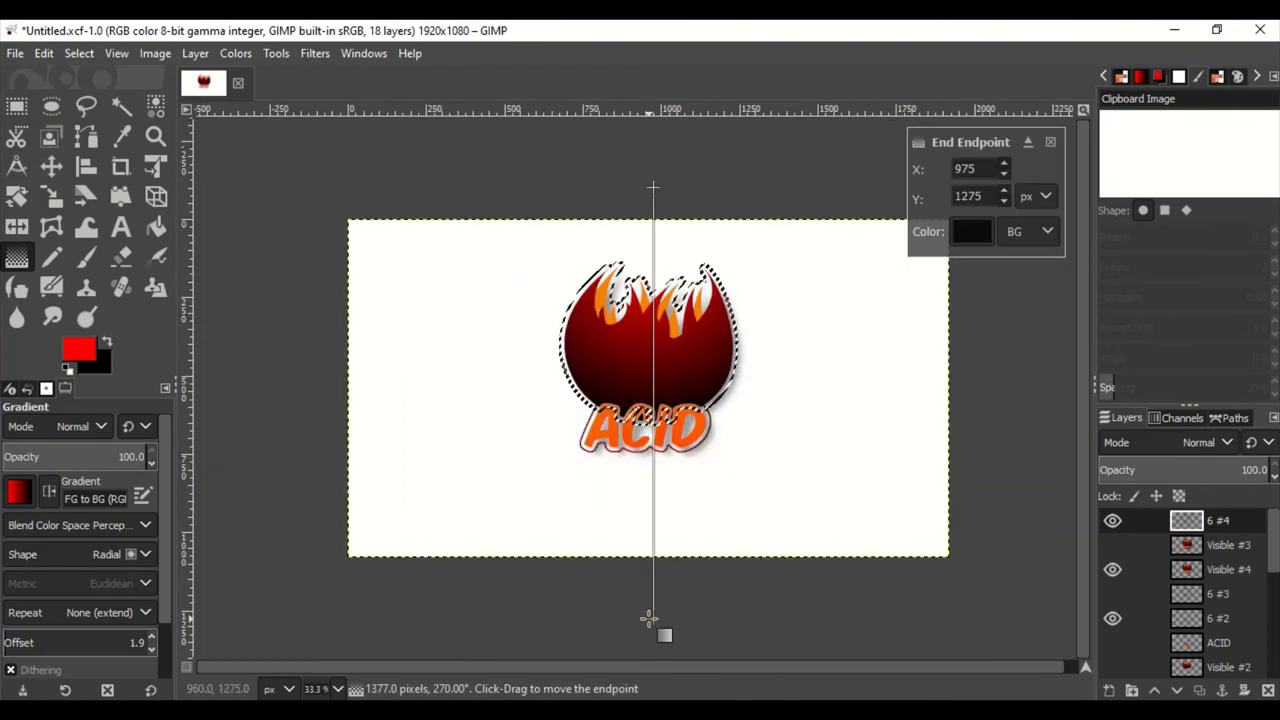
{"action": "key", "text": "Return"}
{"action": "scroll", "coordinate": [654, 400], "scroll_direction": "up", "scroll_amount": 3}
{"action": "scroll", "coordinate": [651, 463], "scroll_direction": "down", "scroll_amount": 1}
Step: Select the ACID lettering's shape and begin growing the selection
{"action": "right_click", "coordinate": [1218, 642]}
{"action": "left_click", "coordinate": [1145, 627]}
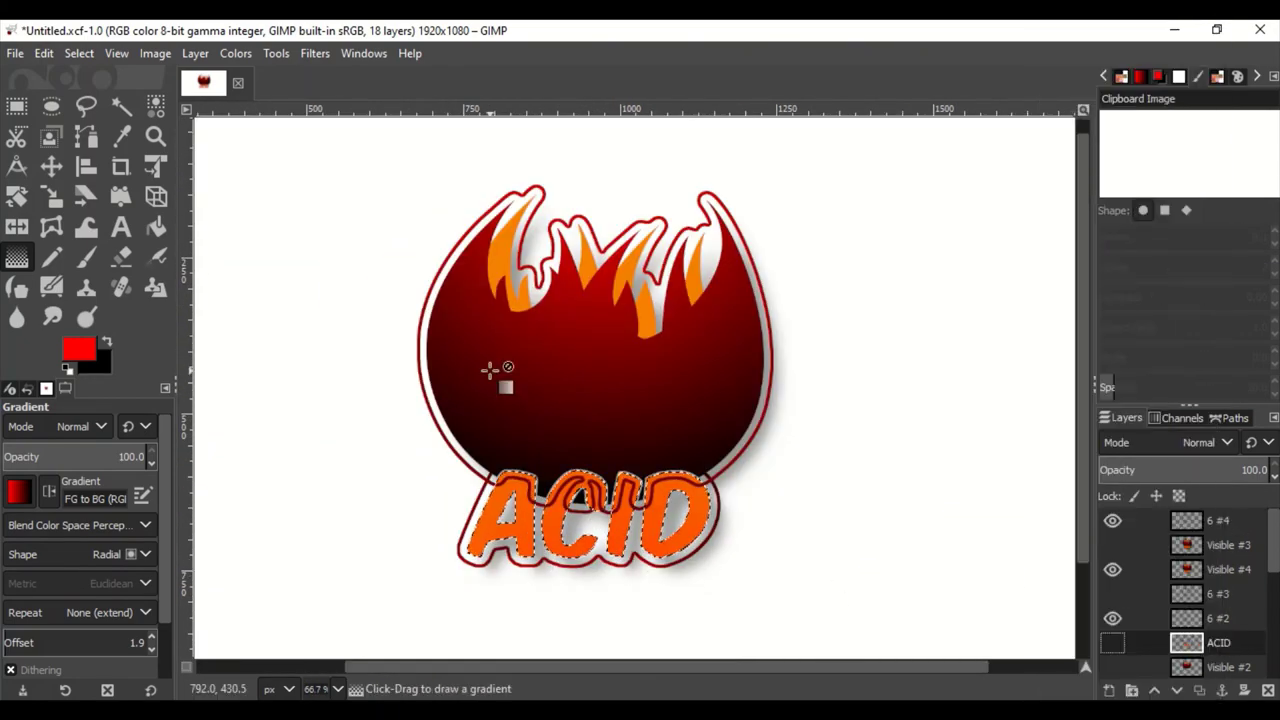
{"action": "scroll", "coordinate": [491, 366], "scroll_direction": "up", "scroll_amount": 3}
{"action": "left_click", "coordinate": [79, 53]}
{"action": "left_click", "coordinate": [55, 77]}
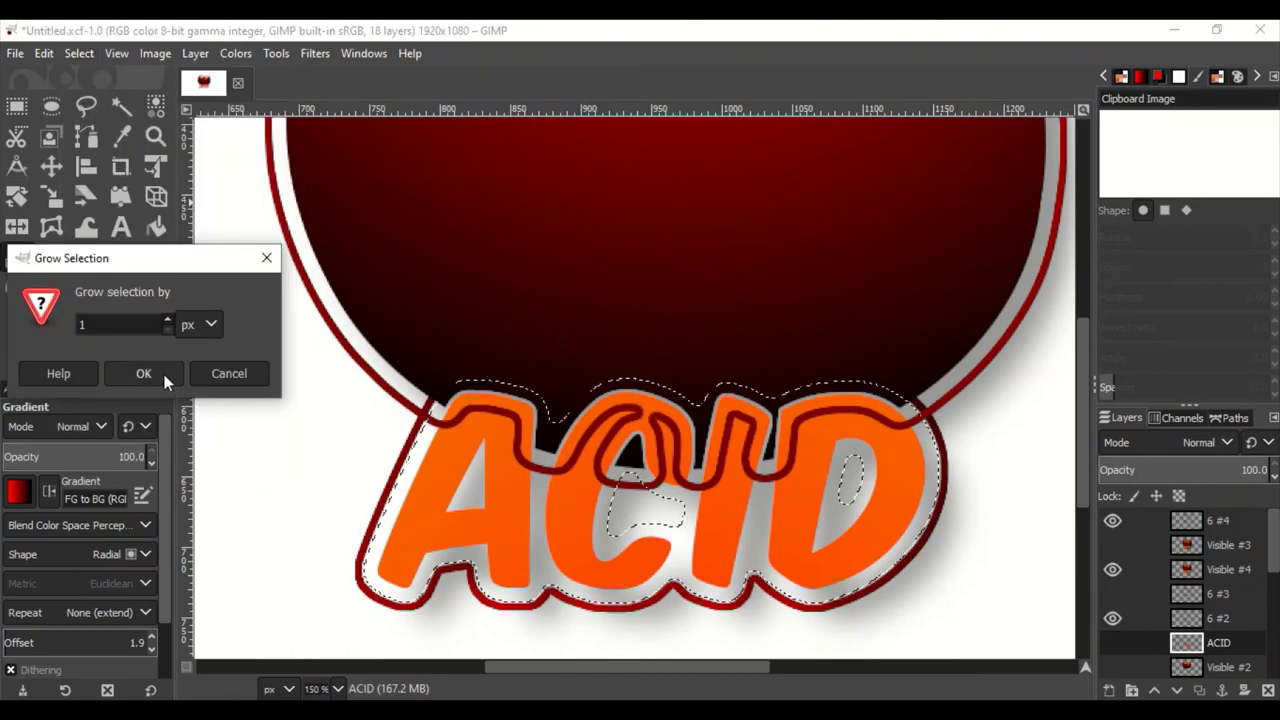
Step: Grow the ACID selection by 1 px and add the inside of the letter D
{"action": "left_click", "coordinate": [146, 371]}
{"action": "scroll", "coordinate": [643, 380], "scroll_direction": "up", "scroll_amount": 2}
{"action": "scroll", "coordinate": [643, 380], "scroll_direction": "down", "scroll_amount": 2}
{"action": "key", "text": "r"}
{"action": "left_click_drag", "start_coordinate": [560, 370], "coordinate": [681, 465]}
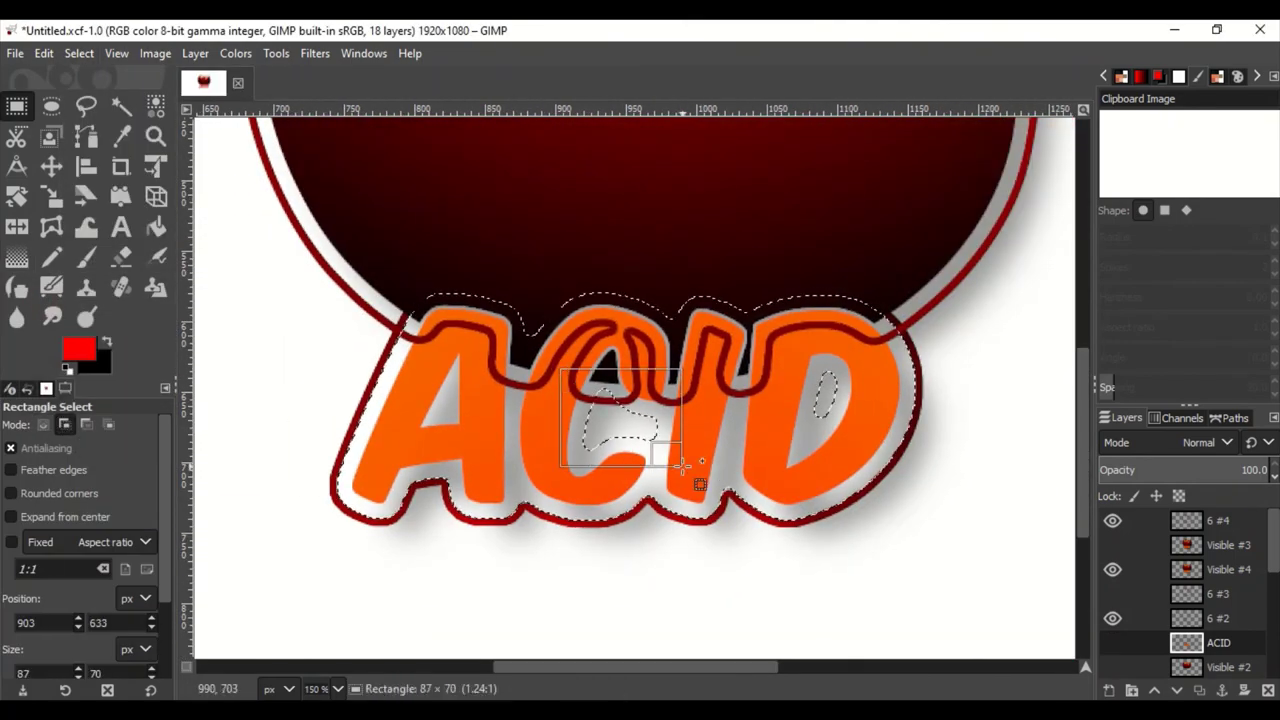
Step: Activate rim layer 6 #4 and move it two places lower in the layer stack
{"action": "left_click", "coordinate": [1230, 522]}
{"action": "scroll", "coordinate": [943, 471], "scroll_direction": "down", "scroll_amount": 1}
{"action": "scroll", "coordinate": [943, 471], "scroll_direction": "up", "scroll_amount": 3}
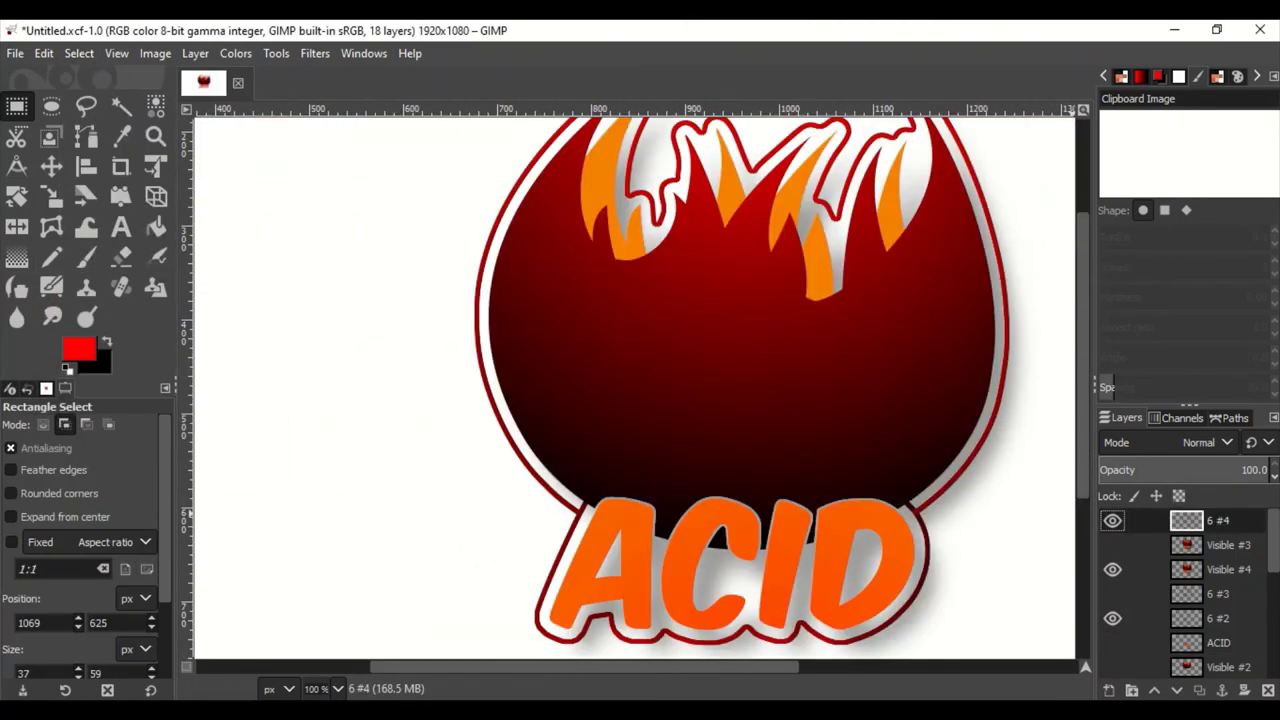
{"action": "left_click", "coordinate": [1177, 690]}
{"action": "left_click", "coordinate": [1177, 690]}
{"action": "left_click", "coordinate": [1113, 545]}
{"action": "left_click", "coordinate": [1113, 545]}
{"action": "scroll", "coordinate": [840, 480], "scroll_direction": "down", "scroll_amount": 1}
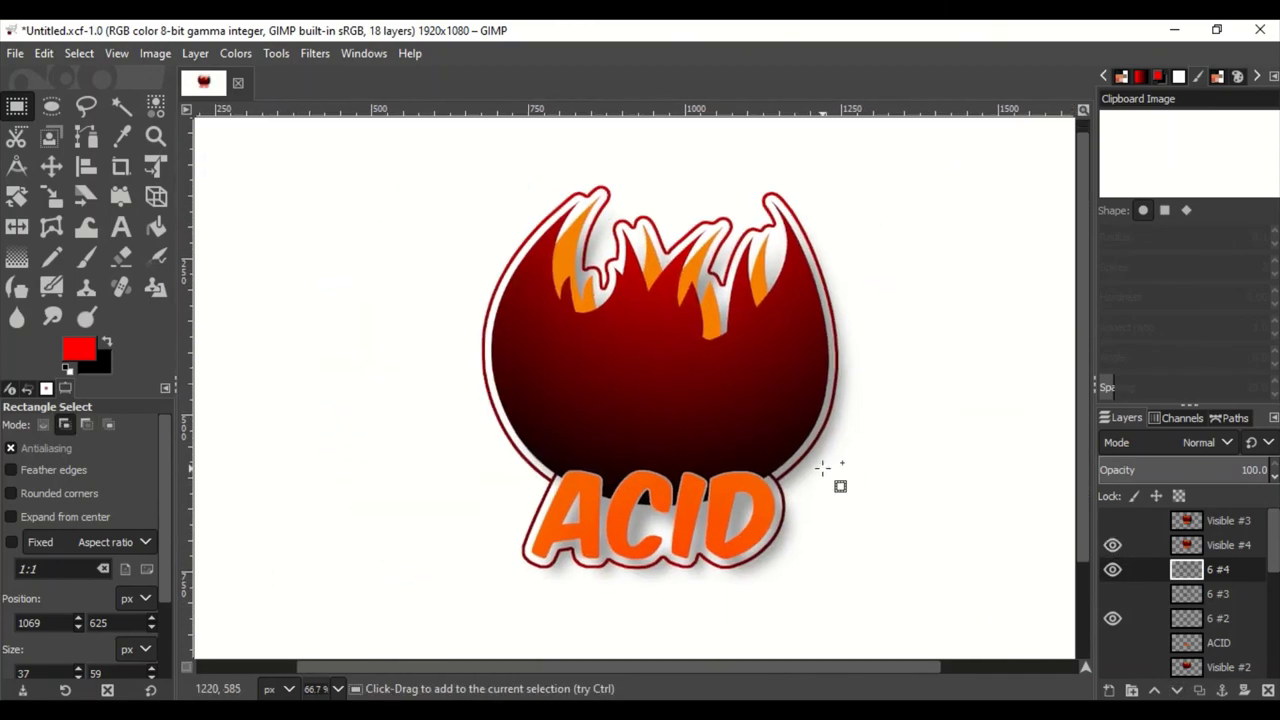
{"action": "scroll", "coordinate": [840, 486], "scroll_direction": "up", "scroll_amount": 1}
Step: Select the Visible #2 layer's shape and shrink the selection by 5 px
{"action": "right_click", "coordinate": [1227, 637]}
{"action": "left_click", "coordinate": [1143, 627]}
{"action": "left_click", "coordinate": [79, 53]}
{"action": "left_click", "coordinate": [100, 286]}
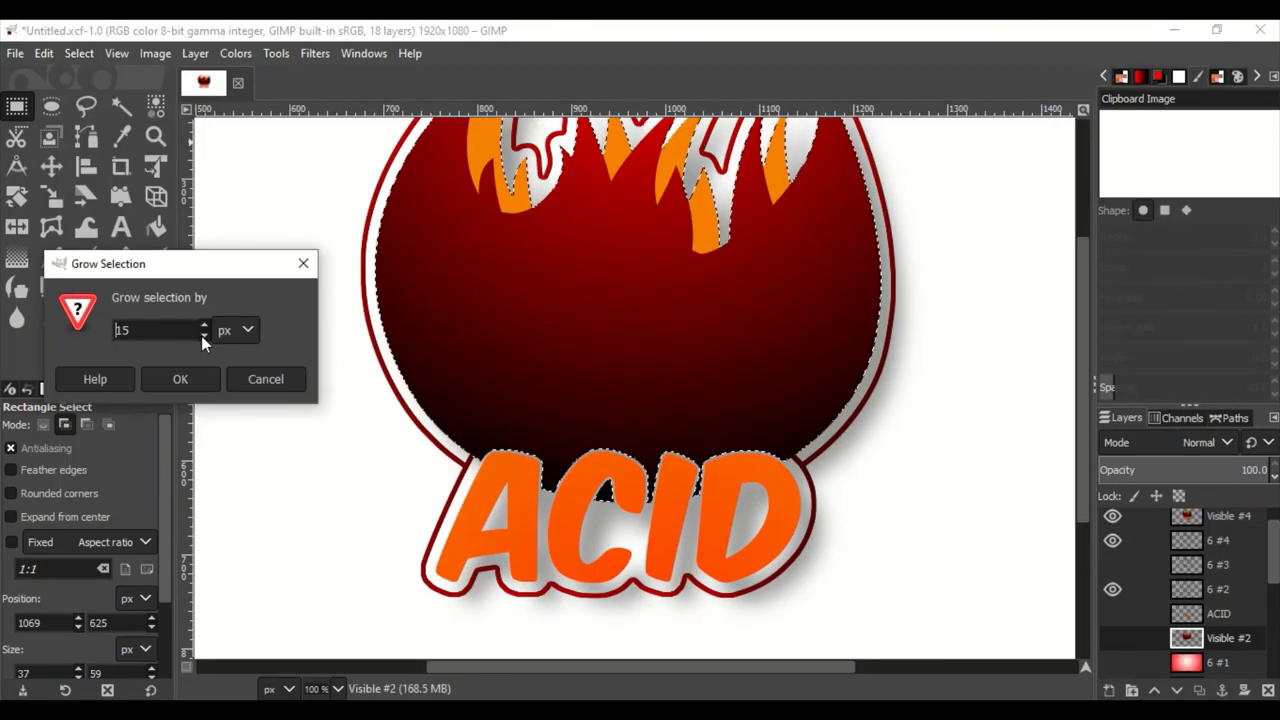
{"action": "scroll", "coordinate": [640, 400], "scroll_direction": "up", "scroll_amount": 2}
{"action": "type", "text": "5"}
{"action": "key", "text": "Return"}
{"action": "scroll", "coordinate": [943, 463], "scroll_direction": "up", "scroll_amount": 2}
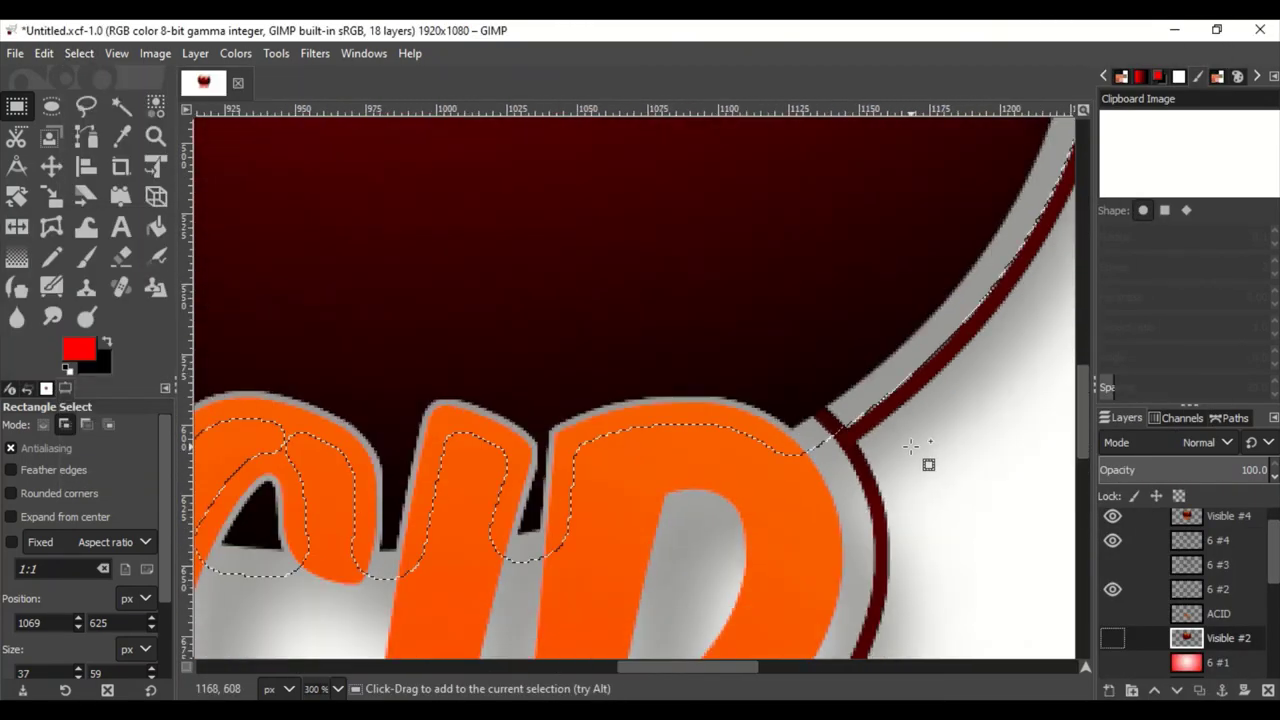
{"action": "scroll", "coordinate": [920, 449], "scroll_direction": "down", "scroll_amount": 2}
Step: Grow the Visible #2 selection by 15 px and make layer 6 #2 active
{"action": "left_click", "coordinate": [79, 53]}
{"action": "left_click", "coordinate": [123, 309]}
{"action": "scroll", "coordinate": [318, 372], "scroll_direction": "up", "scroll_amount": 3}
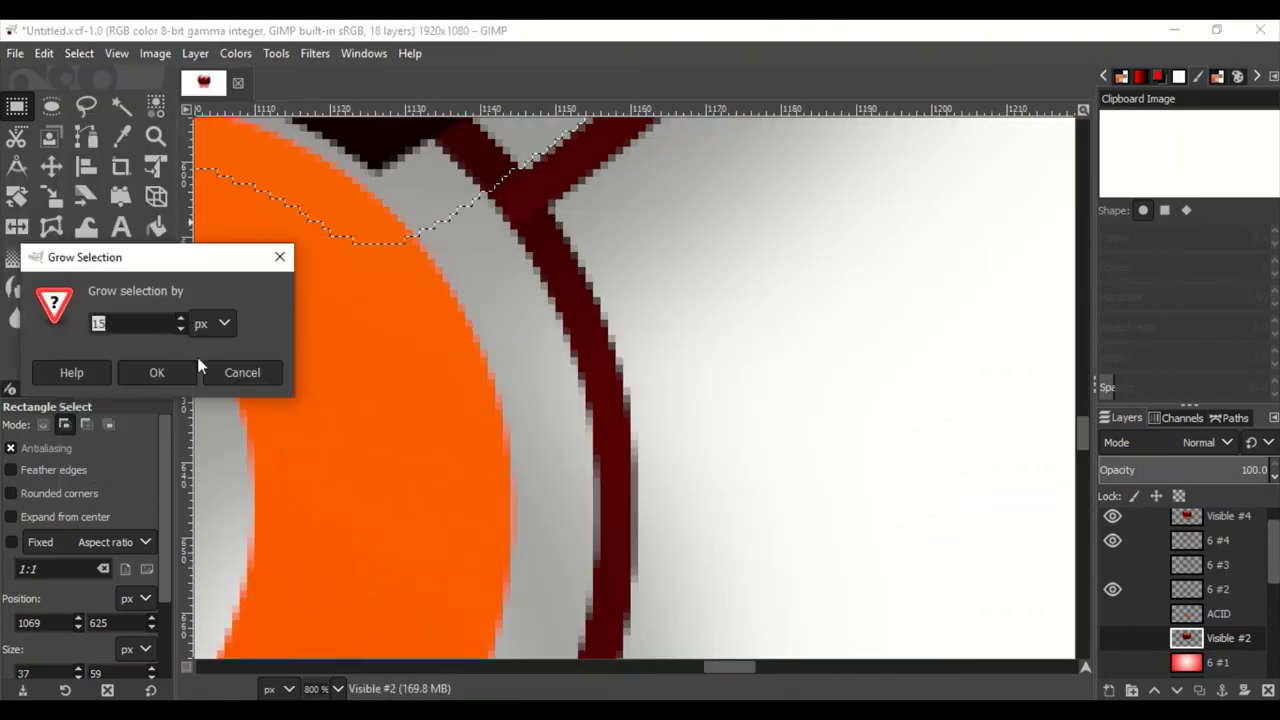
{"action": "left_click", "coordinate": [190, 370]}
{"action": "scroll", "coordinate": [414, 337], "scroll_direction": "down", "scroll_amount": 1}
{"action": "scroll", "coordinate": [922, 410], "scroll_direction": "up", "scroll_amount": 1}
{"action": "scroll", "coordinate": [922, 411], "scroll_direction": "down", "scroll_amount": 2}
{"action": "scroll", "coordinate": [922, 411], "scroll_direction": "down", "scroll_amount": 2}
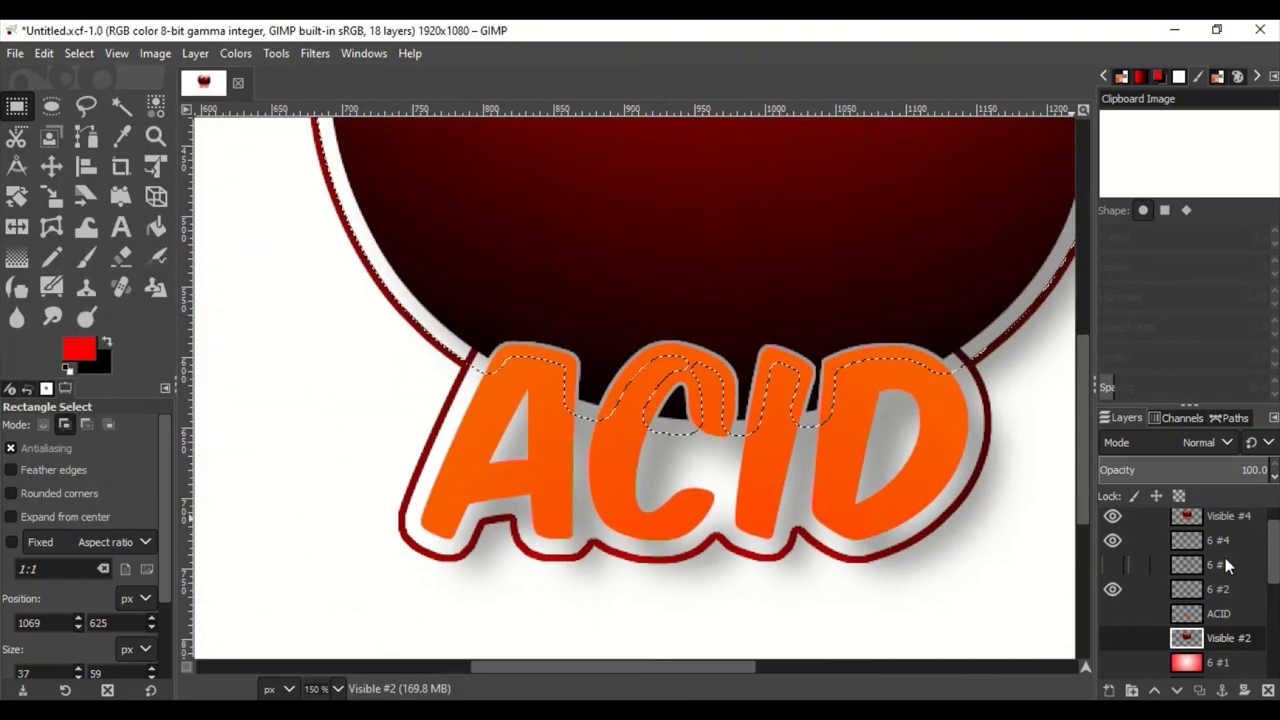
{"action": "scroll", "coordinate": [1225, 558], "scroll_direction": "up", "scroll_amount": 1}
{"action": "left_click", "coordinate": [1240, 618]}
{"action": "scroll", "coordinate": [813, 540], "scroll_direction": "down", "scroll_amount": 3}
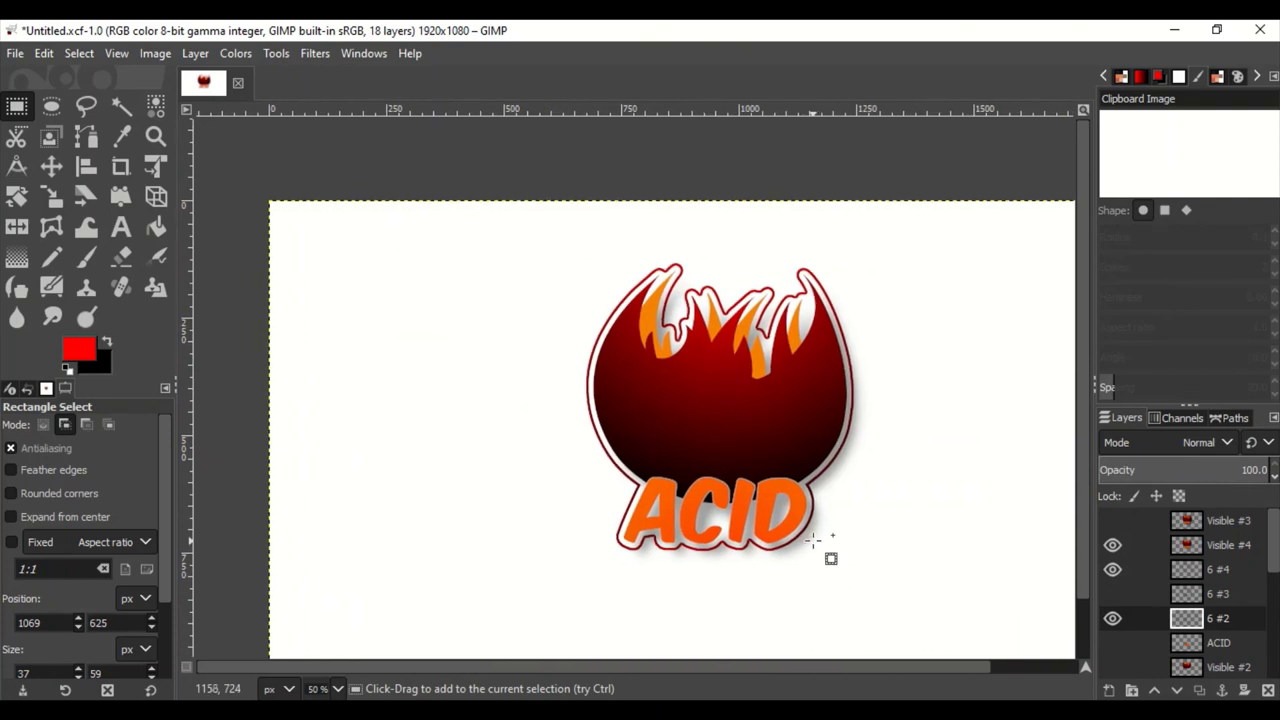
{"action": "scroll", "coordinate": [816, 538], "scroll_direction": "up", "scroll_amount": 1}
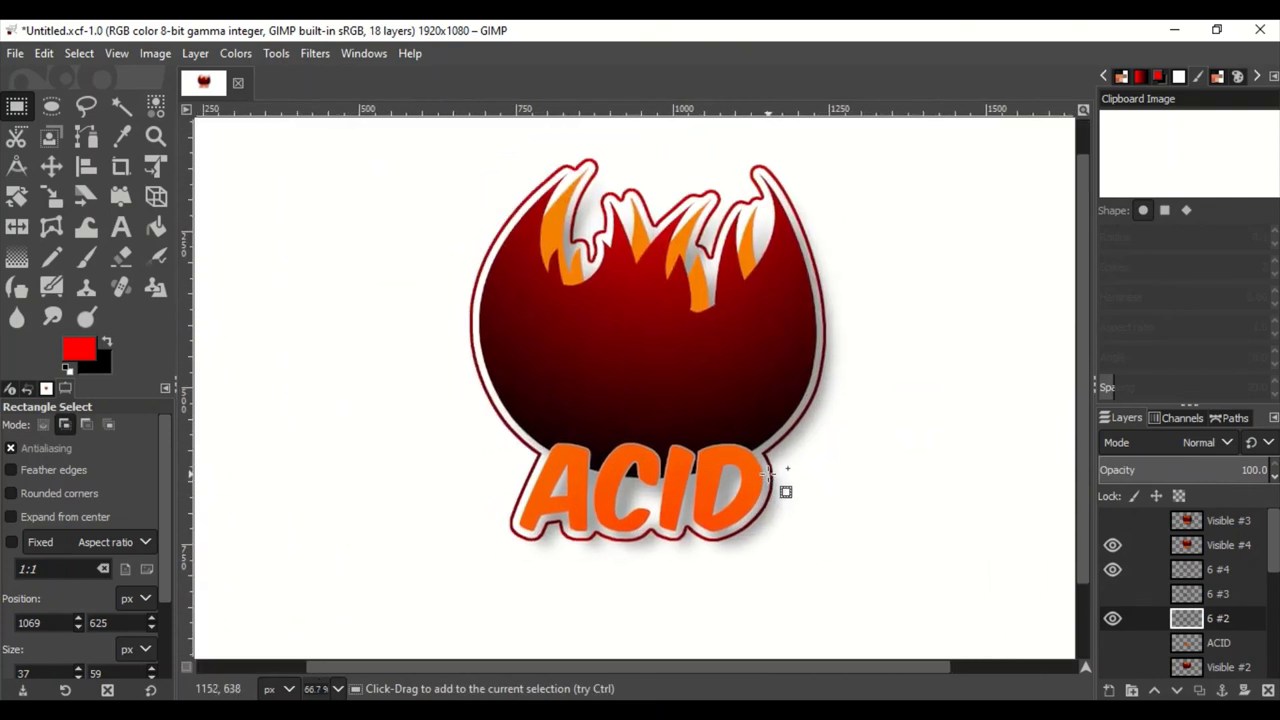
Step: Fill a thin ellipse below the ACID text with black on a new shadow layer
{"action": "scroll", "coordinate": [573, 489], "scroll_direction": "down", "scroll_amount": 1}
{"action": "key", "text": "e"}
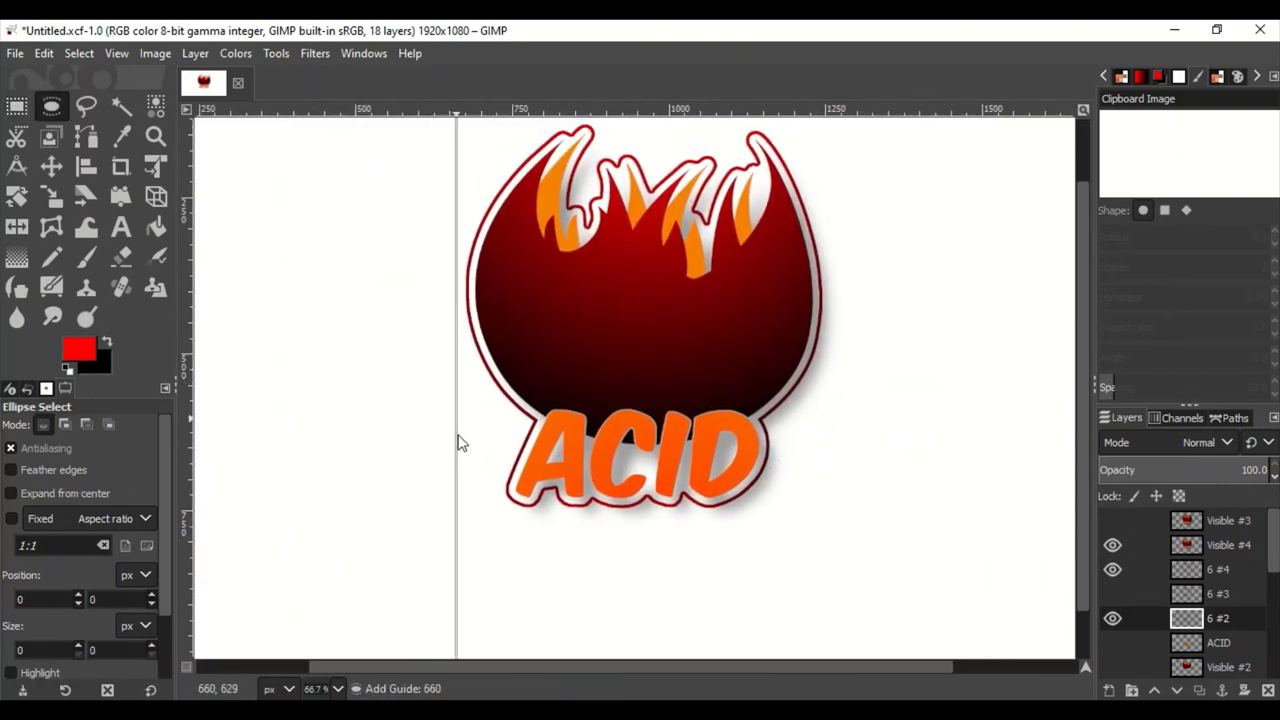
{"action": "left_click_drag", "start_coordinate": [476, 573], "coordinate": [812, 592]}
{"action": "key", "text": "x"}
{"action": "left_click", "coordinate": [44, 53]}
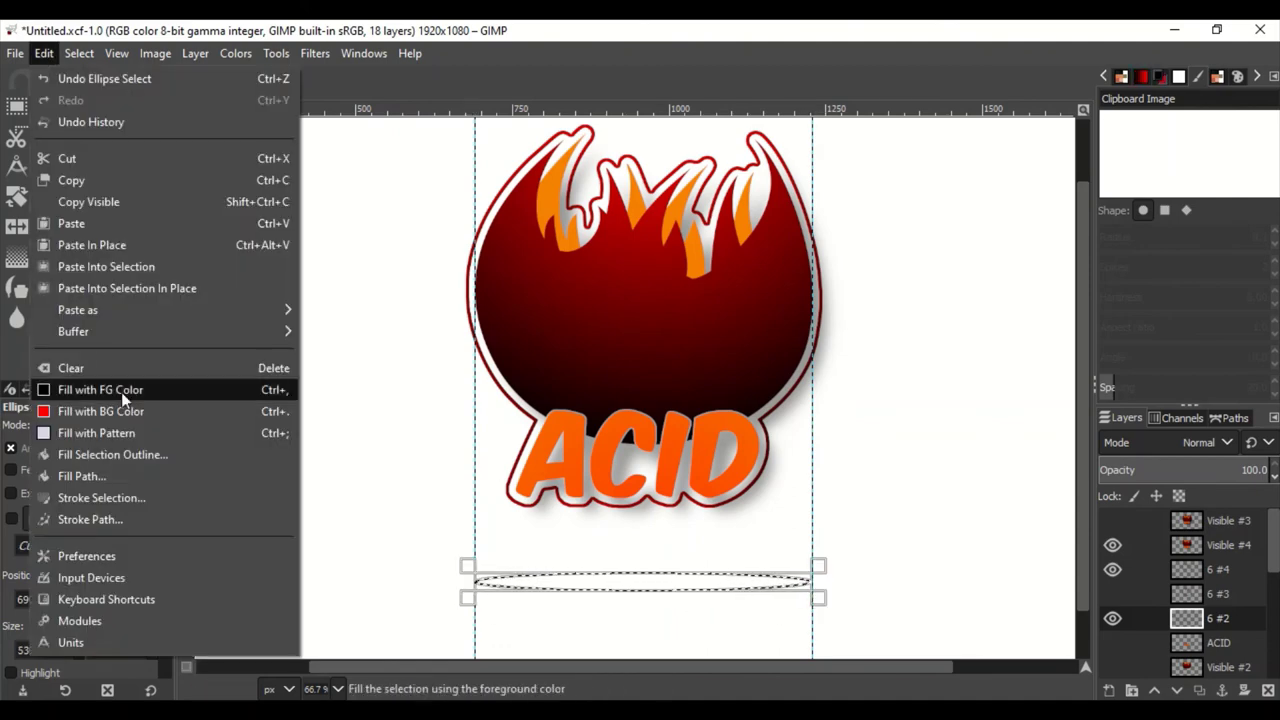
{"action": "left_click", "coordinate": [80, 389]}
{"action": "key", "text": "ctrl+z"}
{"action": "key", "text": "ctrl+shift+n"}
{"action": "key", "text": "Return"}
{"action": "left_click", "coordinate": [44, 53]}
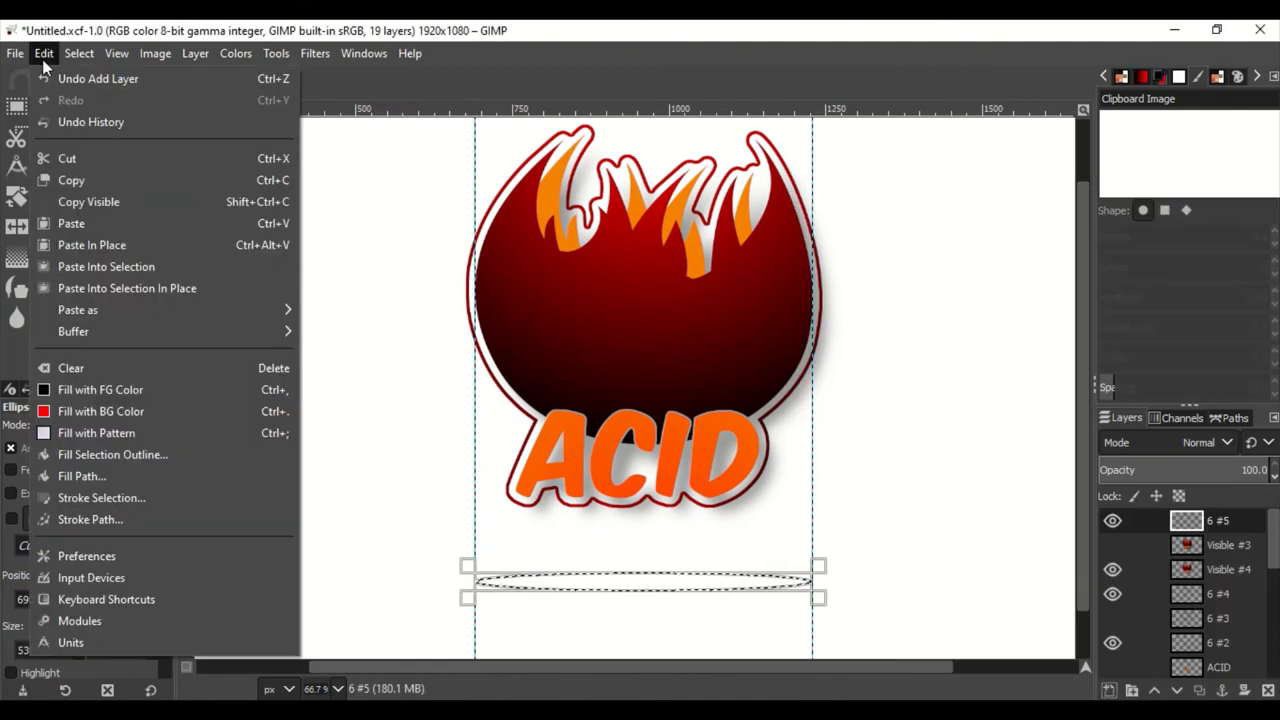
{"action": "left_click", "coordinate": [80, 391]}
{"action": "key", "text": "ctrl+shift+a"}
Step: Gaussian-blur the shadow ellipse and set its opacity to 47.8
{"action": "left_click_drag", "start_coordinate": [1260, 470], "coordinate": [1165, 470]}
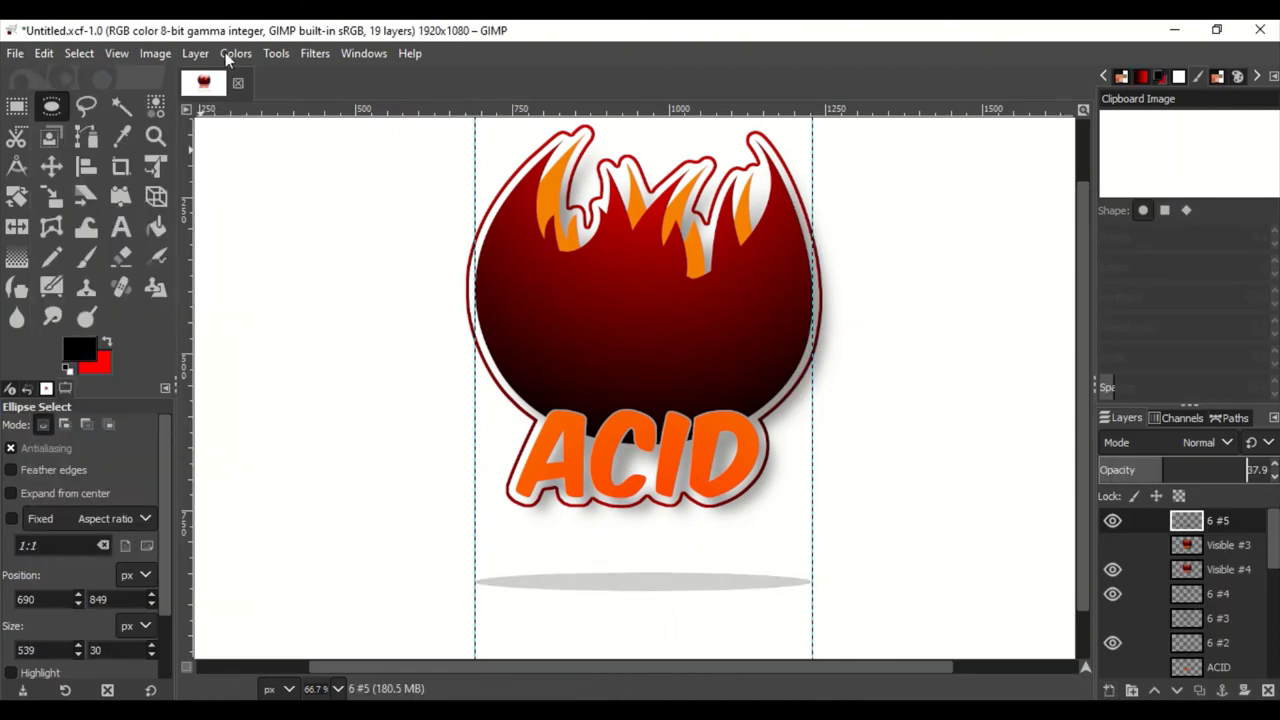
{"action": "left_click", "coordinate": [315, 53]}
{"action": "left_click", "coordinate": [370, 106]}
{"action": "left_click", "coordinate": [1134, 423]}
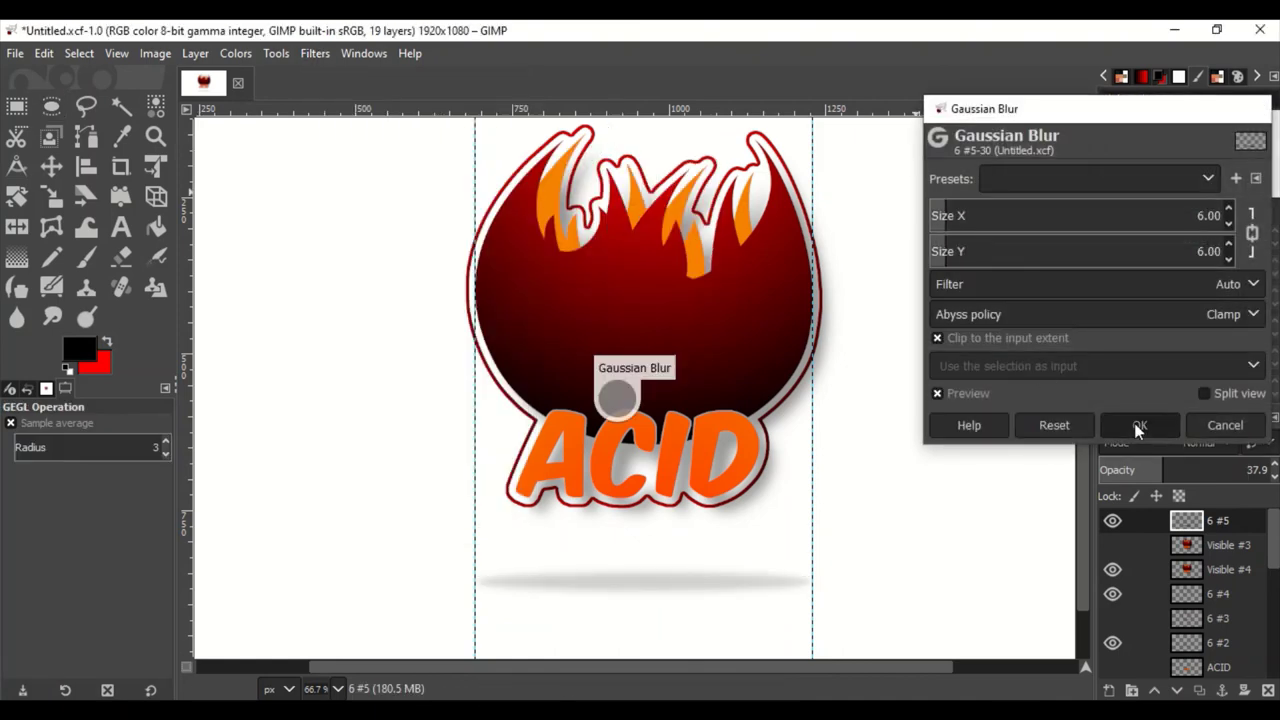
{"action": "left_click_drag", "start_coordinate": [1160, 470], "coordinate": [1180, 473]}
Step: Scale the shadow layer narrower to 382×80 px with aspect ratio unlocked
{"action": "key", "text": "shift+s"}
{"action": "left_click", "coordinate": [643, 586]}
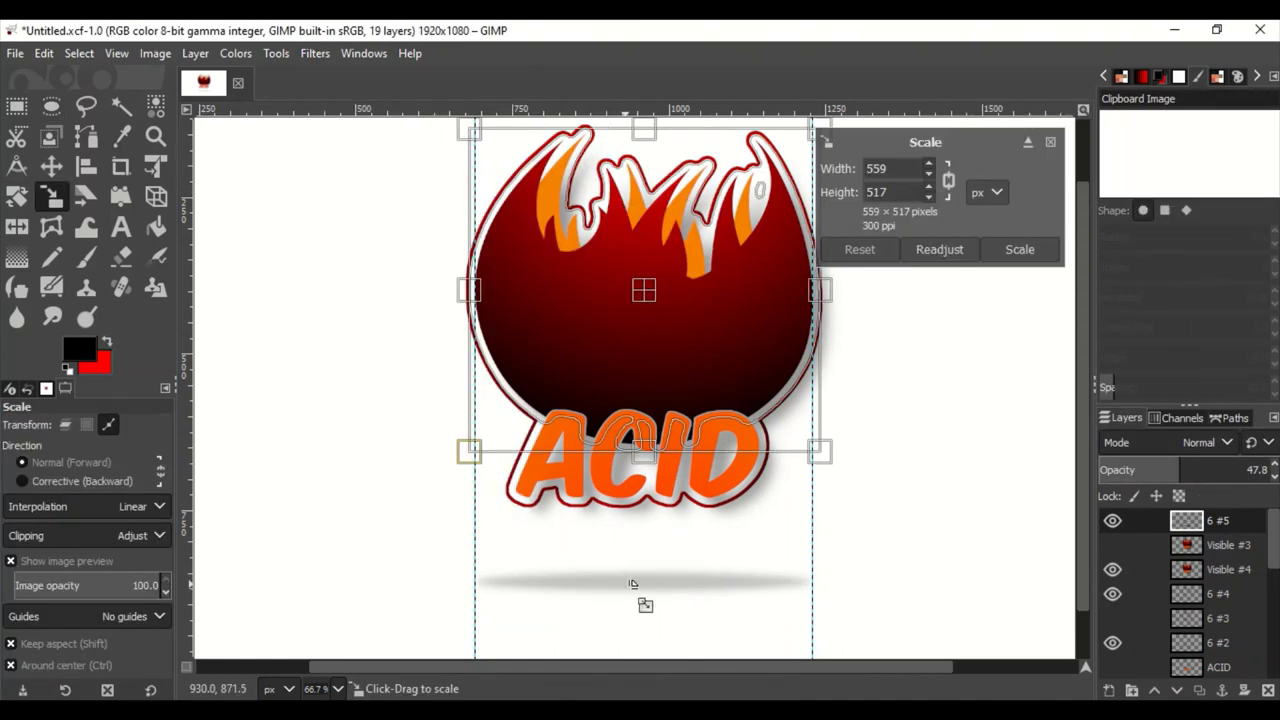
{"action": "key", "text": "Escape"}
{"action": "left_click", "coordinate": [651, 606]}
{"action": "key", "text": "Escape"}
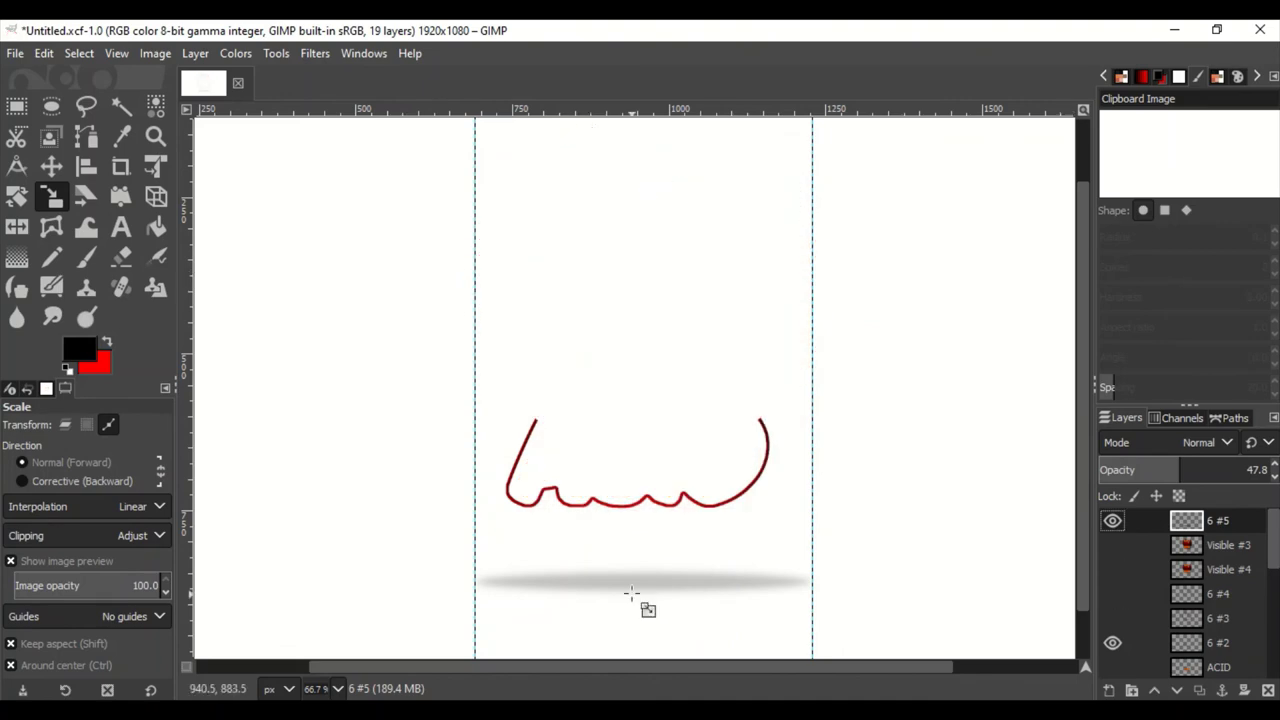
{"action": "left_click", "coordinate": [615, 580]}
{"action": "scroll", "coordinate": [615, 580], "scroll_direction": "down", "scroll_amount": 1}
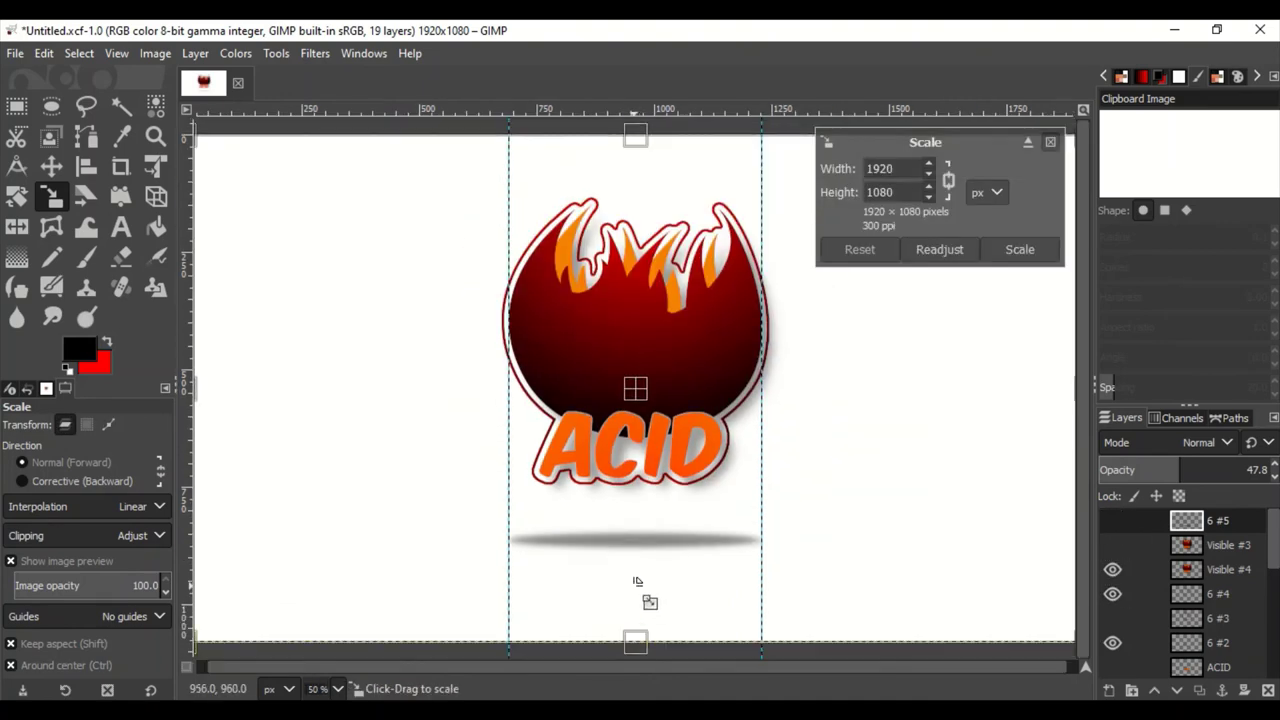
{"action": "left_click", "coordinate": [571, 545]}
{"action": "scroll", "coordinate": [620, 560], "scroll_direction": "up", "scroll_amount": 1}
{"action": "left_click", "coordinate": [11, 643]}
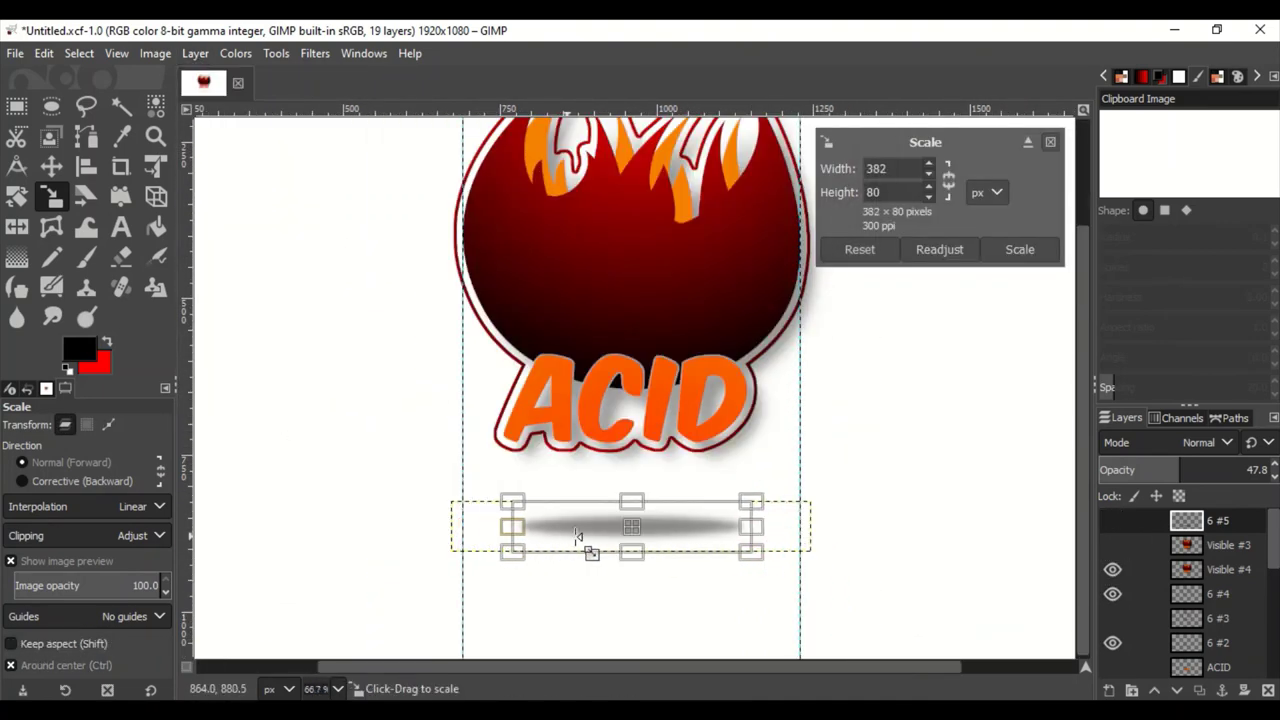
{"action": "key", "text": "Return"}
{"action": "scroll", "coordinate": [593, 533], "scroll_direction": "down", "scroll_amount": 1}
Step: Move the shadow ellipse up to sit just under the ACID text
{"action": "left_click", "coordinate": [1214, 596]}
{"action": "key", "text": "m"}
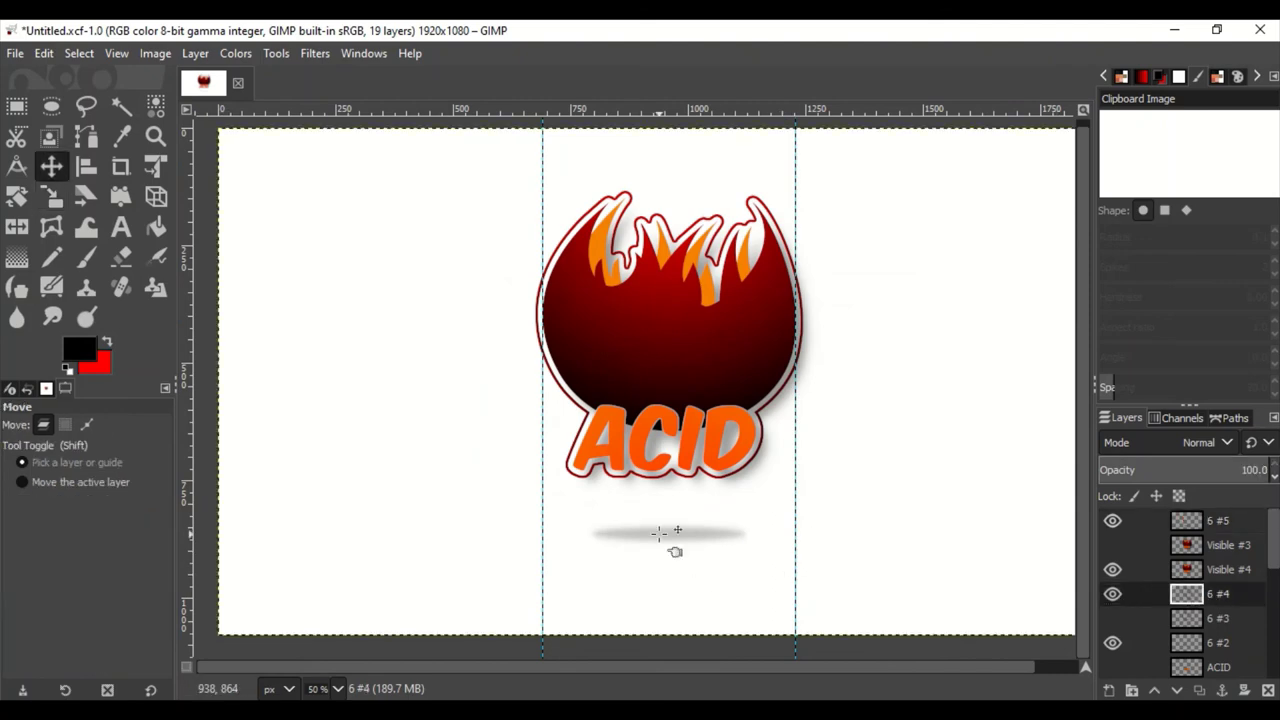
{"action": "left_click", "coordinate": [705, 534]}
{"action": "left_click", "coordinate": [771, 629]}
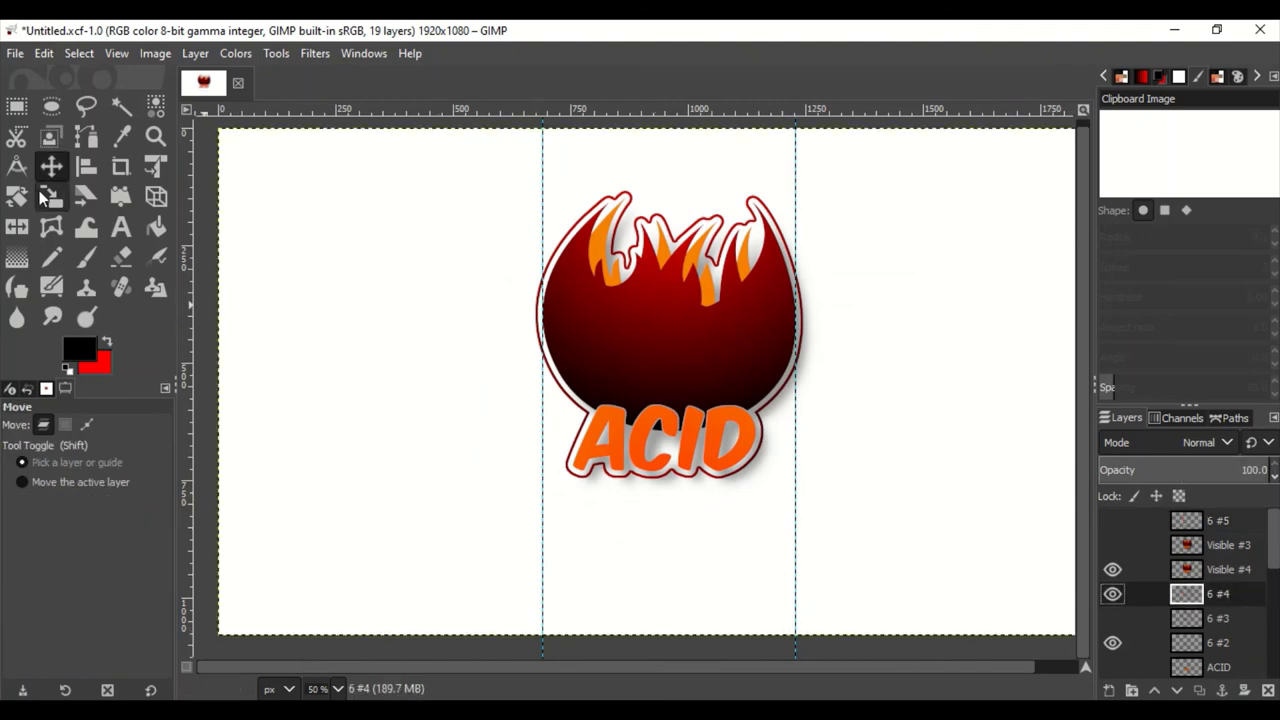